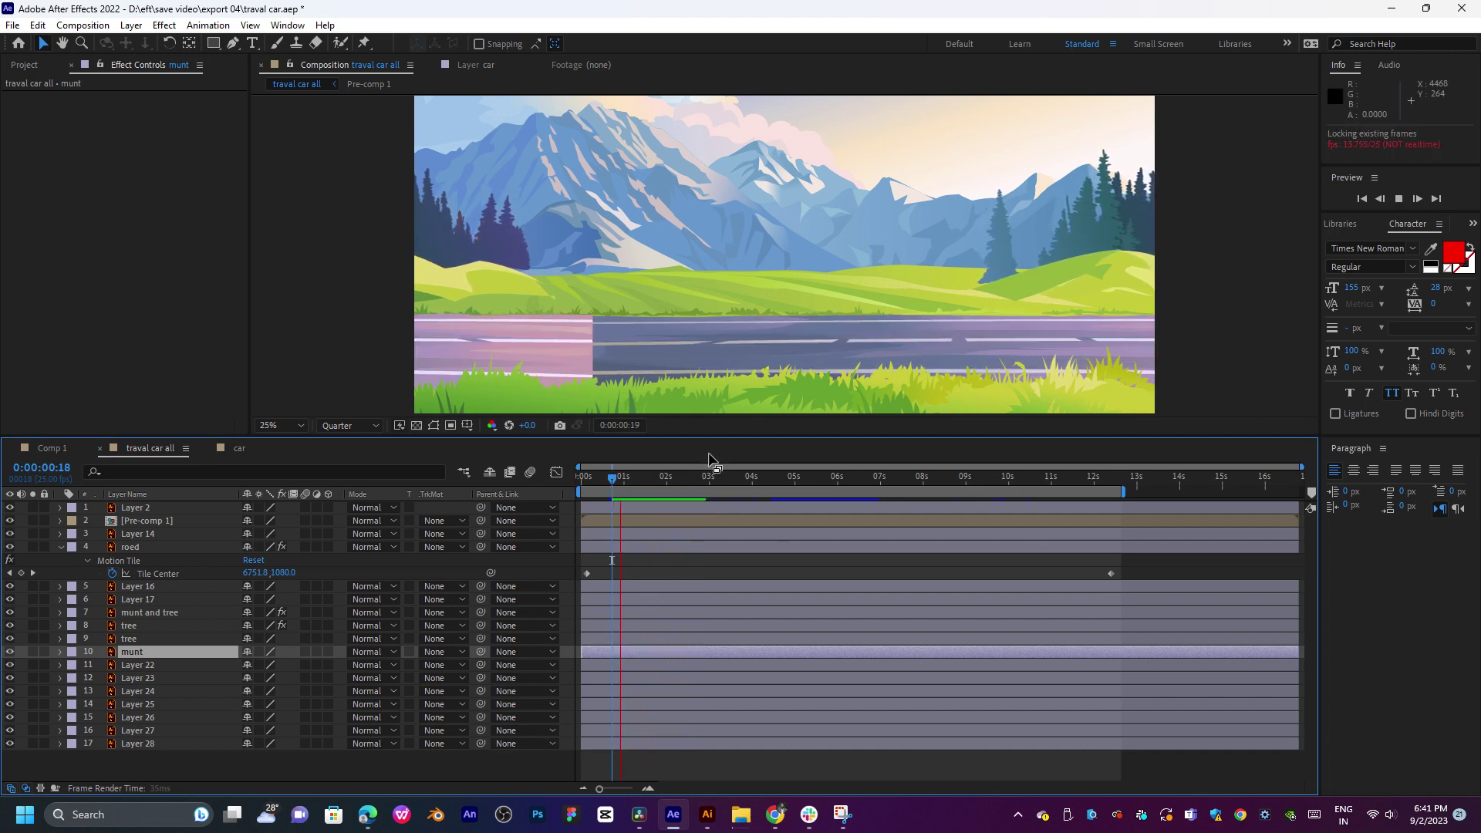
Step: Identify the foreground grass layer by toggling Layer 2's visibility and check the scene at several times up to 0:00:02:07
{"action": "left_click_drag", "start_coordinate": [640, 478], "coordinate": [914, 488]}
{"action": "left_click", "coordinate": [918, 522]}
{"action": "scroll", "coordinate": [818, 337], "scroll_direction": "down", "scroll_amount": 2}
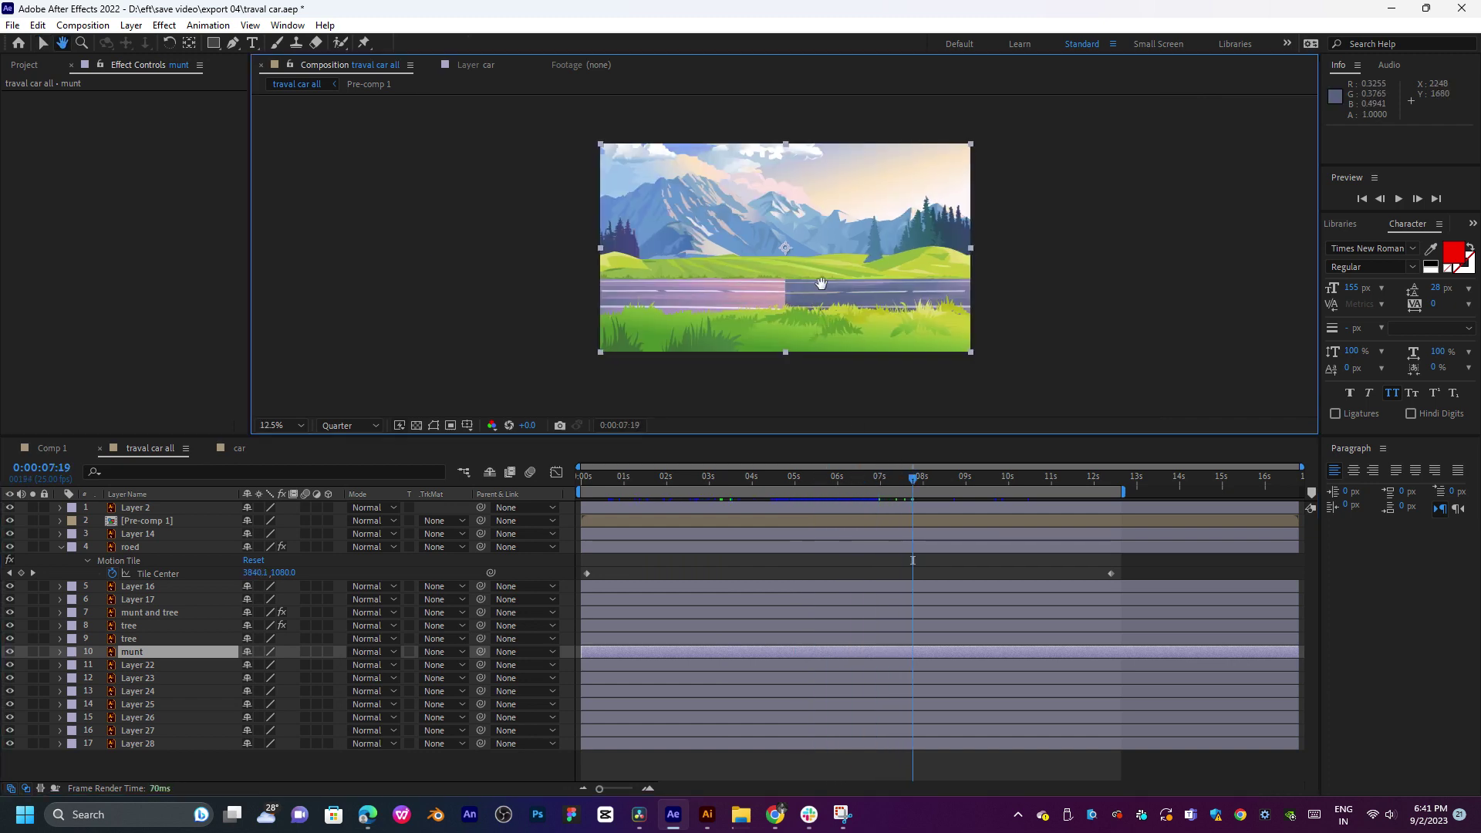
{"action": "scroll", "coordinate": [818, 276], "scroll_direction": "up", "scroll_amount": 2}
{"action": "left_click_drag", "start_coordinate": [816, 290], "coordinate": [823, 301]}
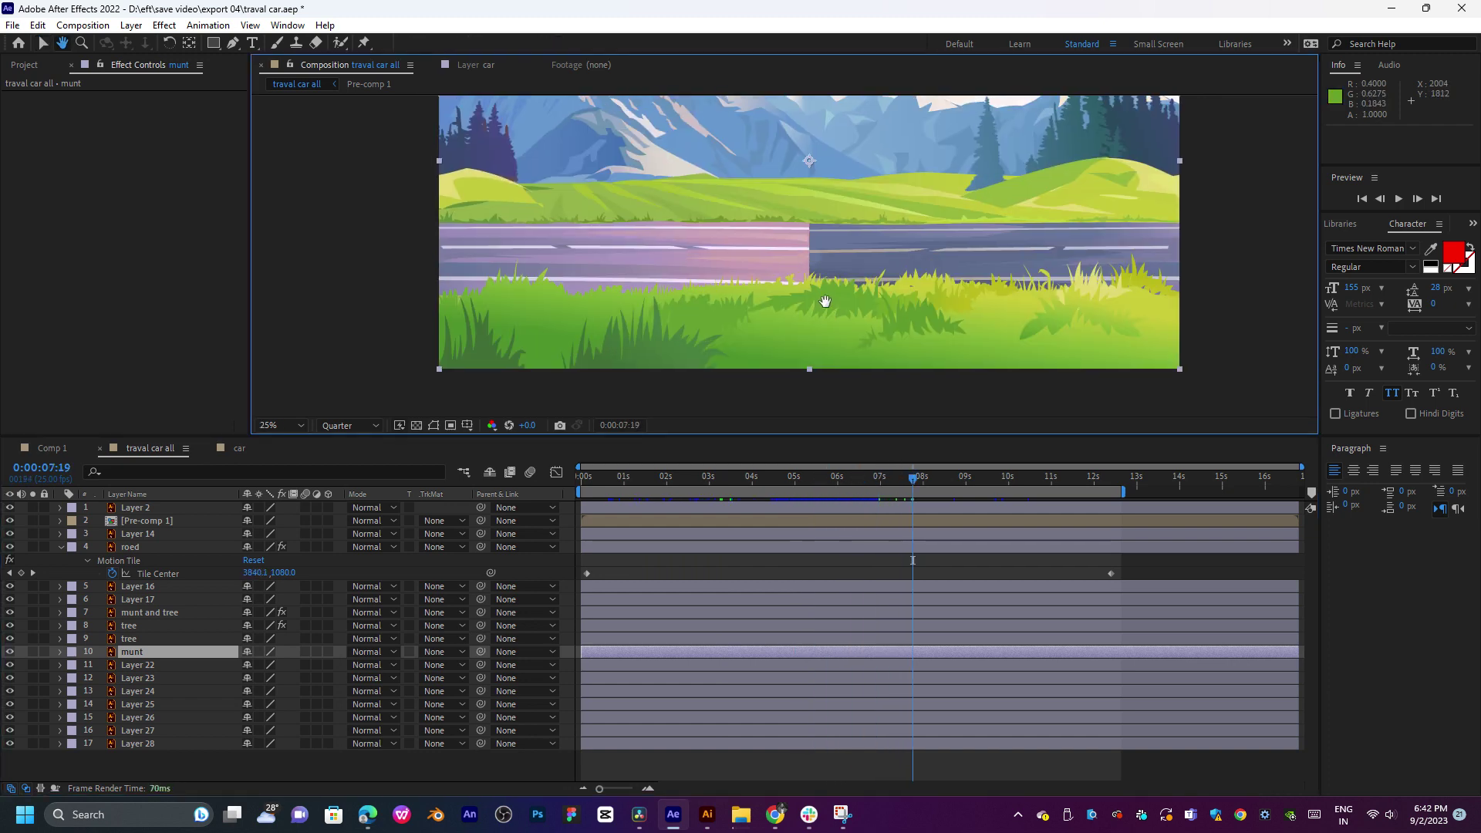
{"action": "left_click", "coordinate": [56, 509]}
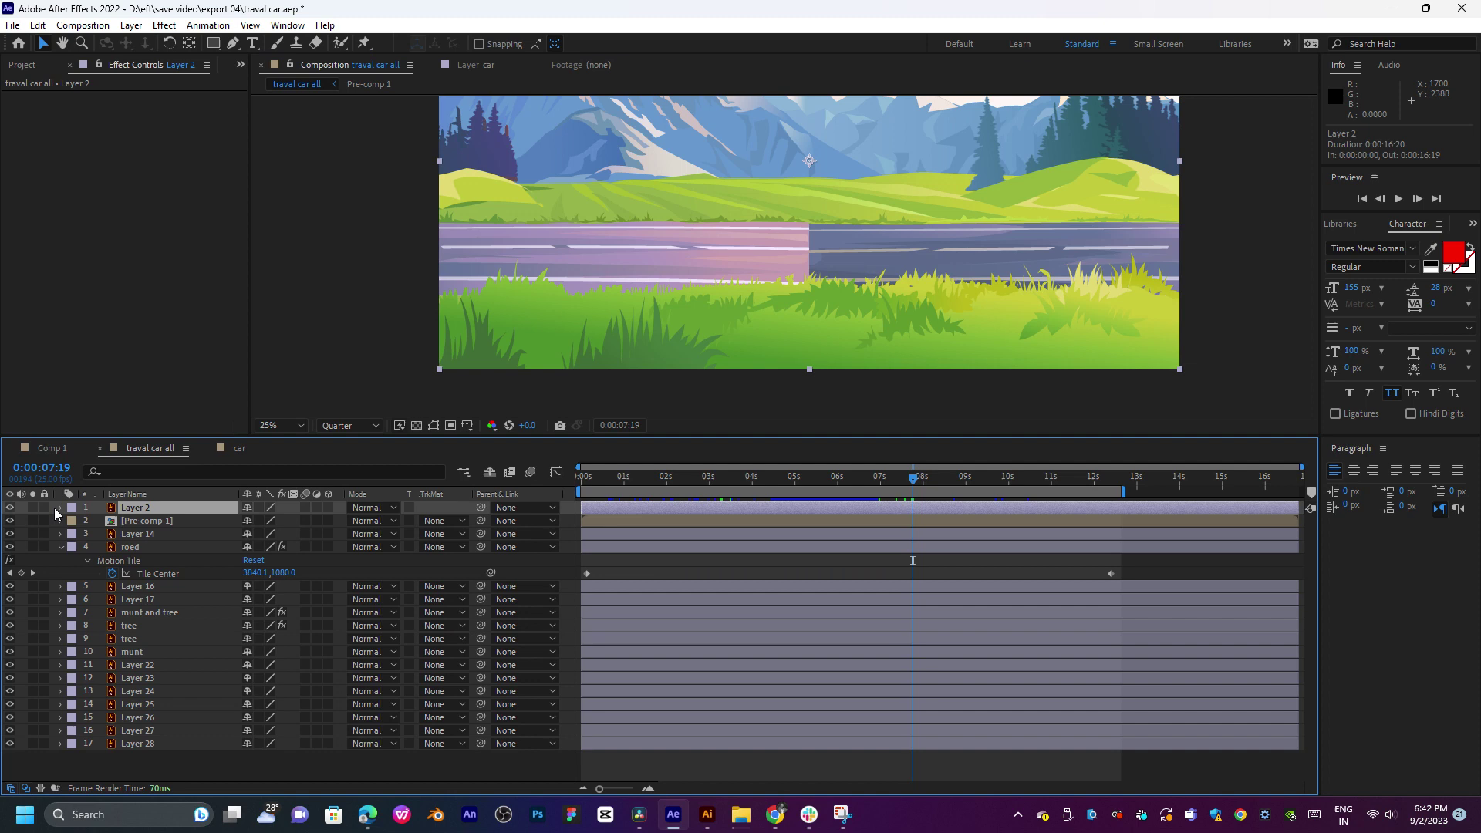
{"action": "left_click", "coordinate": [10, 508]}
{"action": "left_click", "coordinate": [10, 508]}
{"action": "left_click_drag", "start_coordinate": [624, 484], "coordinate": [654, 483]}
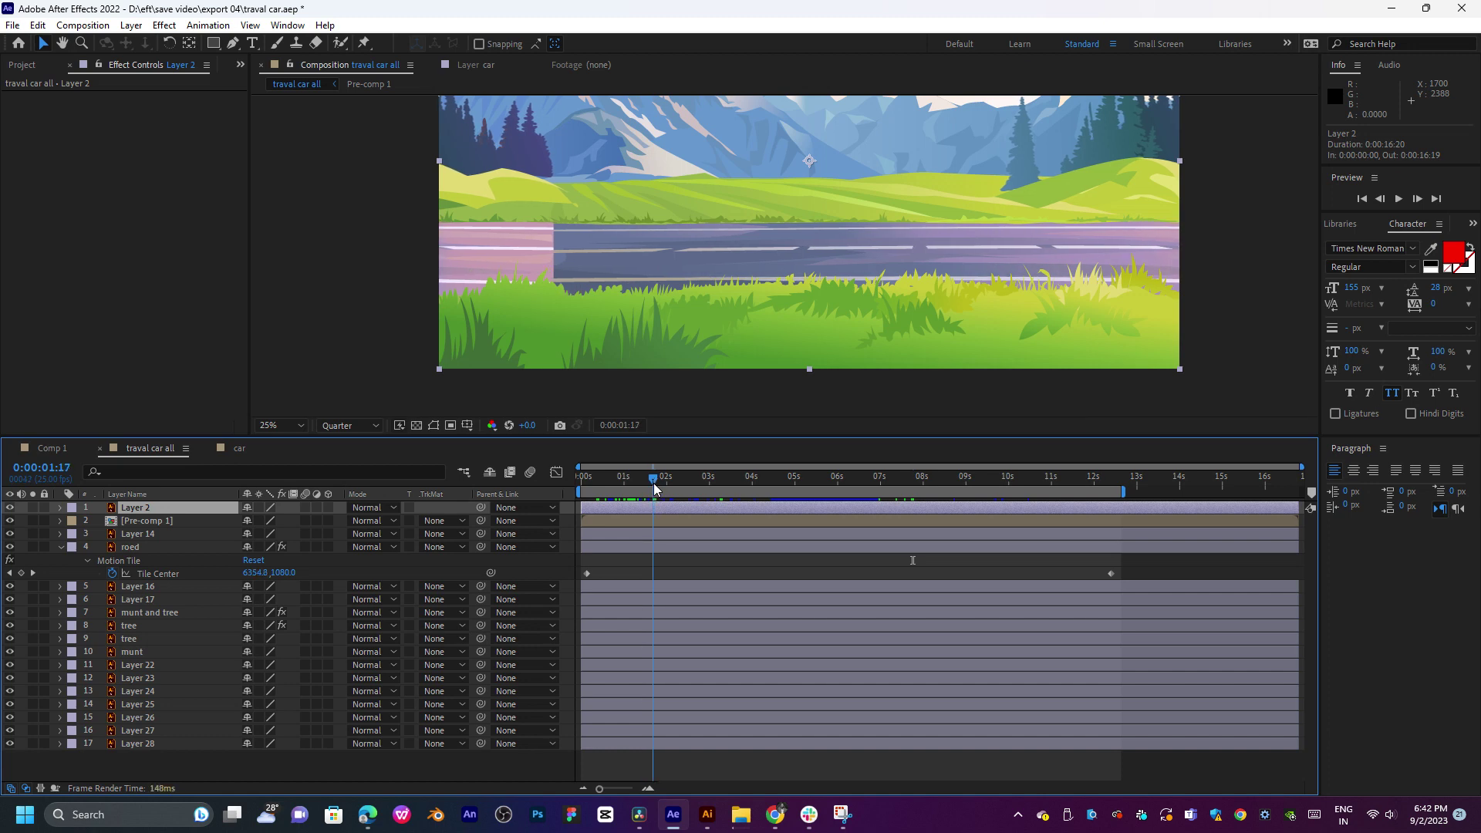
{"action": "mouse_move", "coordinate": [654, 483]}
{"action": "left_mouse_down"}
{"action": "mouse_move", "coordinate": [610, 492]}
{"action": "mouse_move", "coordinate": [678, 483]}
{"action": "left_mouse_up"}
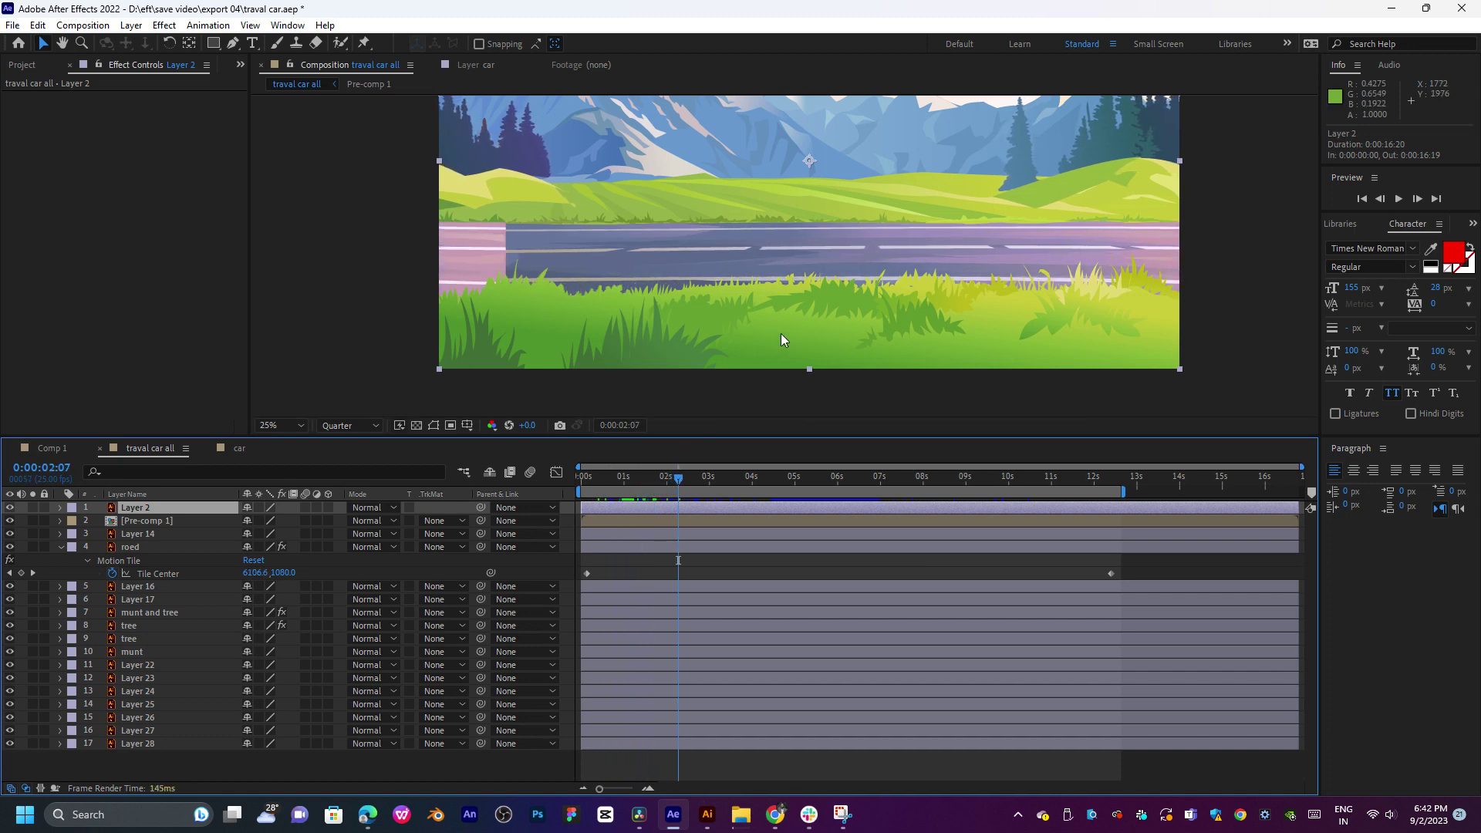
Step: Duplicate Layer 2 and move the copy right, past the scene's right edge, to a position of about 4600, 1072
{"action": "scroll", "coordinate": [780, 334], "scroll_direction": "down", "scroll_amount": 1}
{"action": "key", "text": "ctrl+d"}
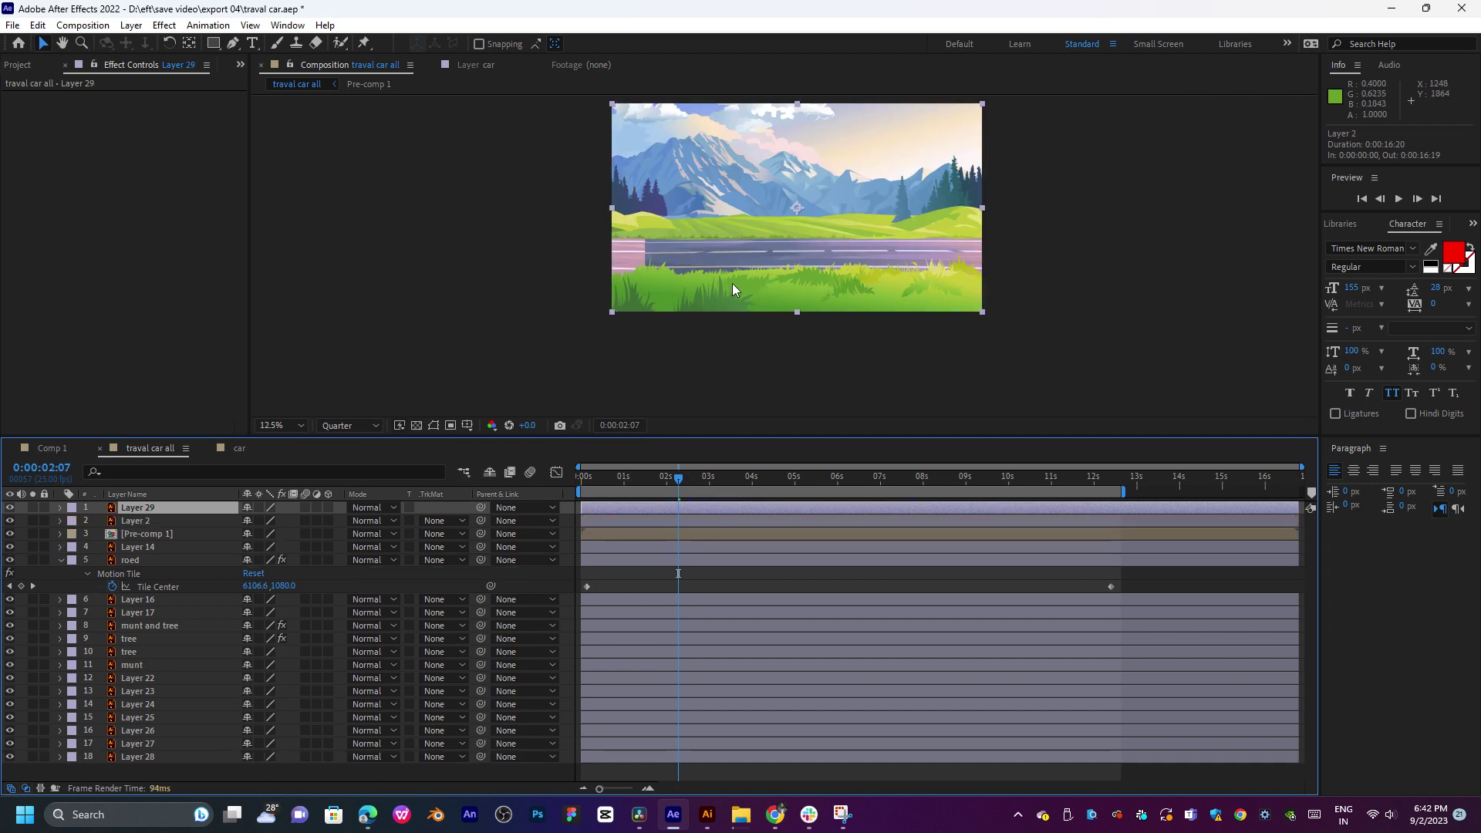
{"action": "left_click_drag", "start_coordinate": [733, 285], "coordinate": [991, 284]}
{"action": "key", "text": "h"}
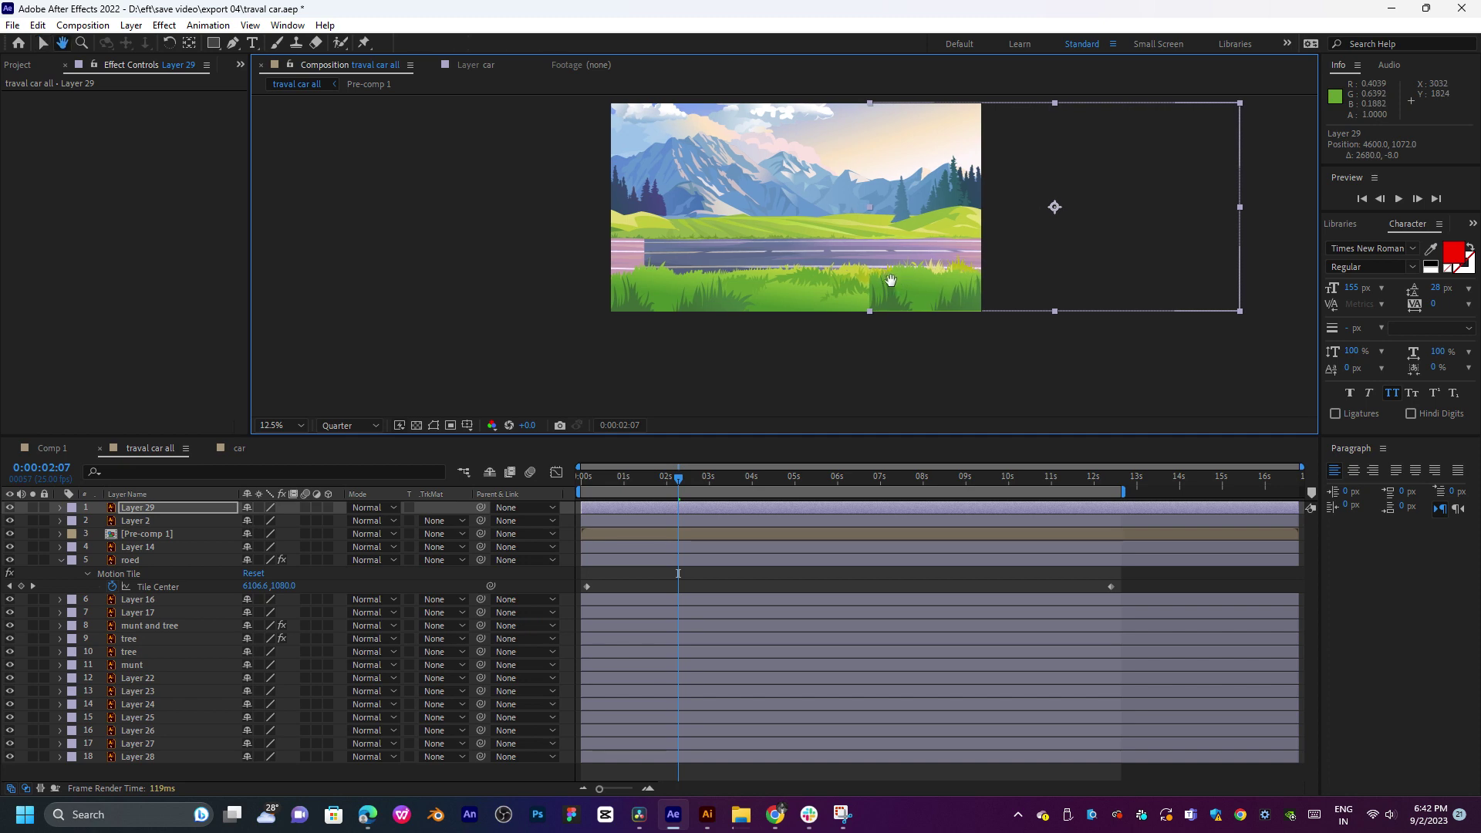
{"action": "left_click_drag", "start_coordinate": [891, 280], "coordinate": [568, 288]}
{"action": "key", "text": "v"}
{"action": "key", "text": "ctrl+z"}
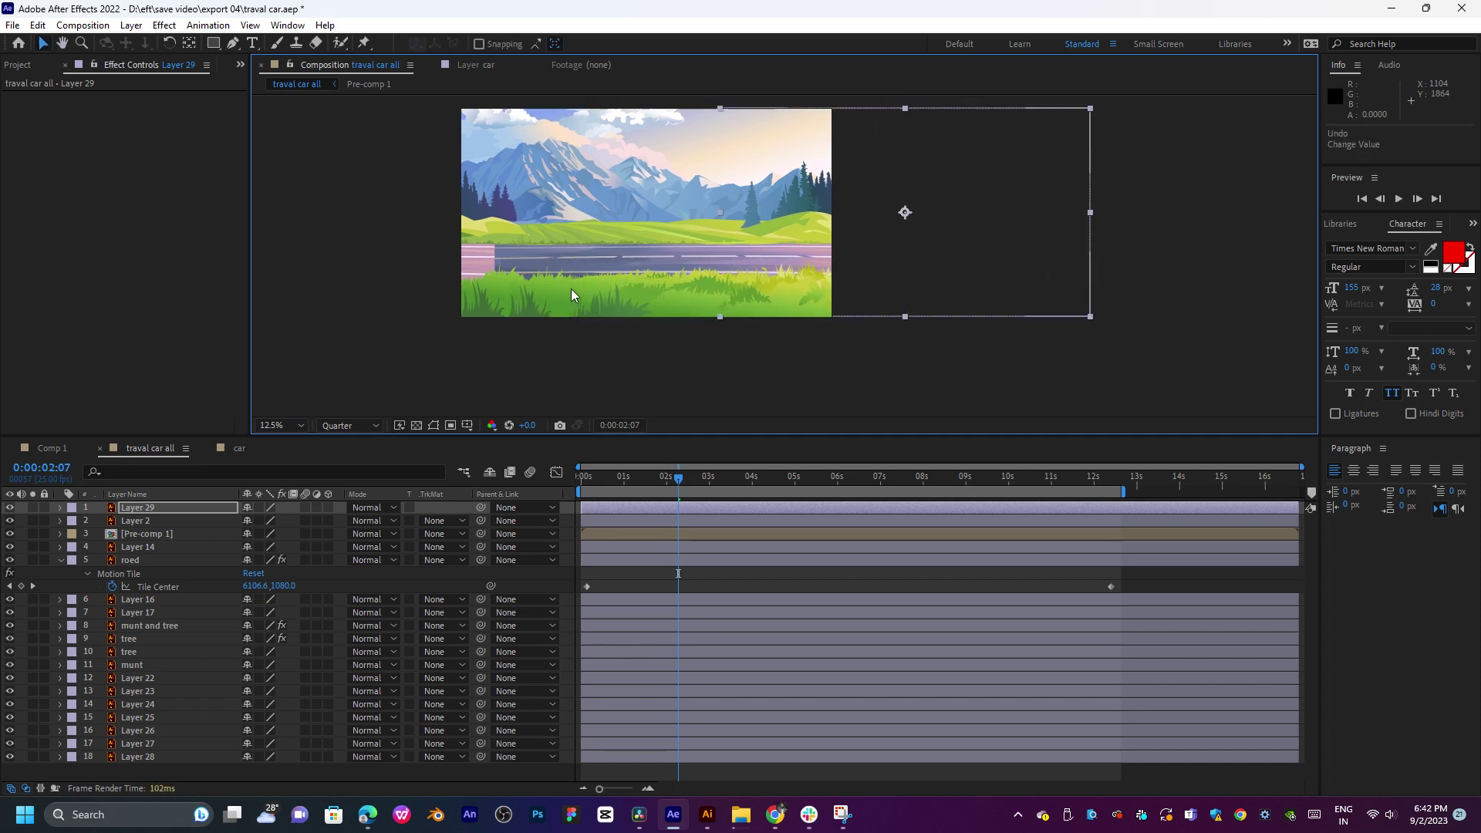
Step: Flip the grass copy horizontally to about -94% width scale and move it right to a position of about 5480, 1072
{"action": "left_click_drag", "start_coordinate": [1089, 216], "coordinate": [729, 235]}
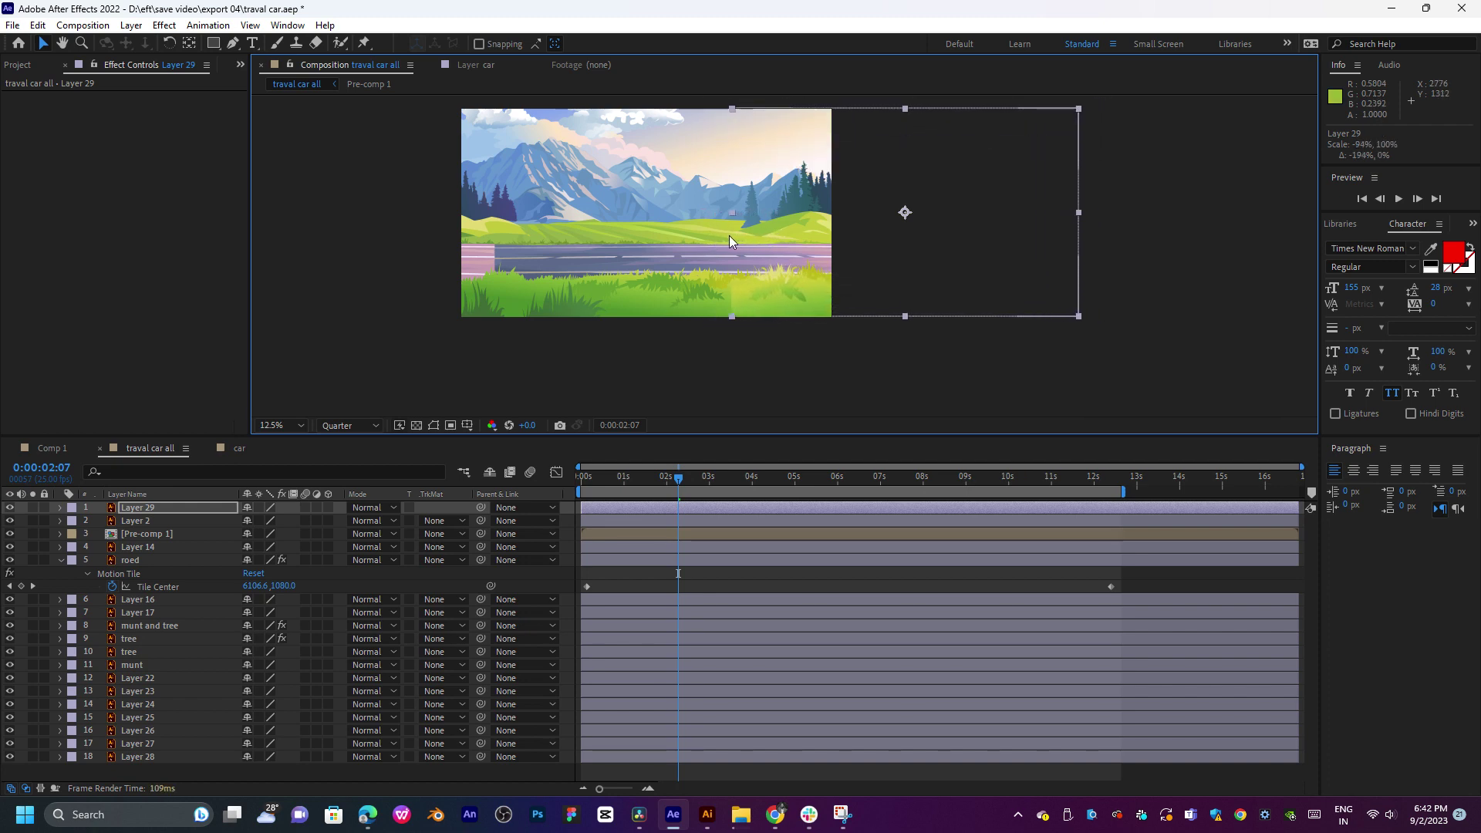
{"action": "left_click_drag", "start_coordinate": [870, 308], "coordinate": [881, 253]}
{"action": "key", "text": "period"}
{"action": "scroll", "coordinate": [892, 324], "scroll_direction": "up", "scroll_amount": 1}
{"action": "scroll", "coordinate": [881, 253], "scroll_direction": "down", "scroll_amount": 1}
{"action": "left_click_drag", "start_coordinate": [704, 205], "coordinate": [809, 244]}
{"action": "scroll", "coordinate": [809, 242], "scroll_direction": "down", "scroll_amount": 3}
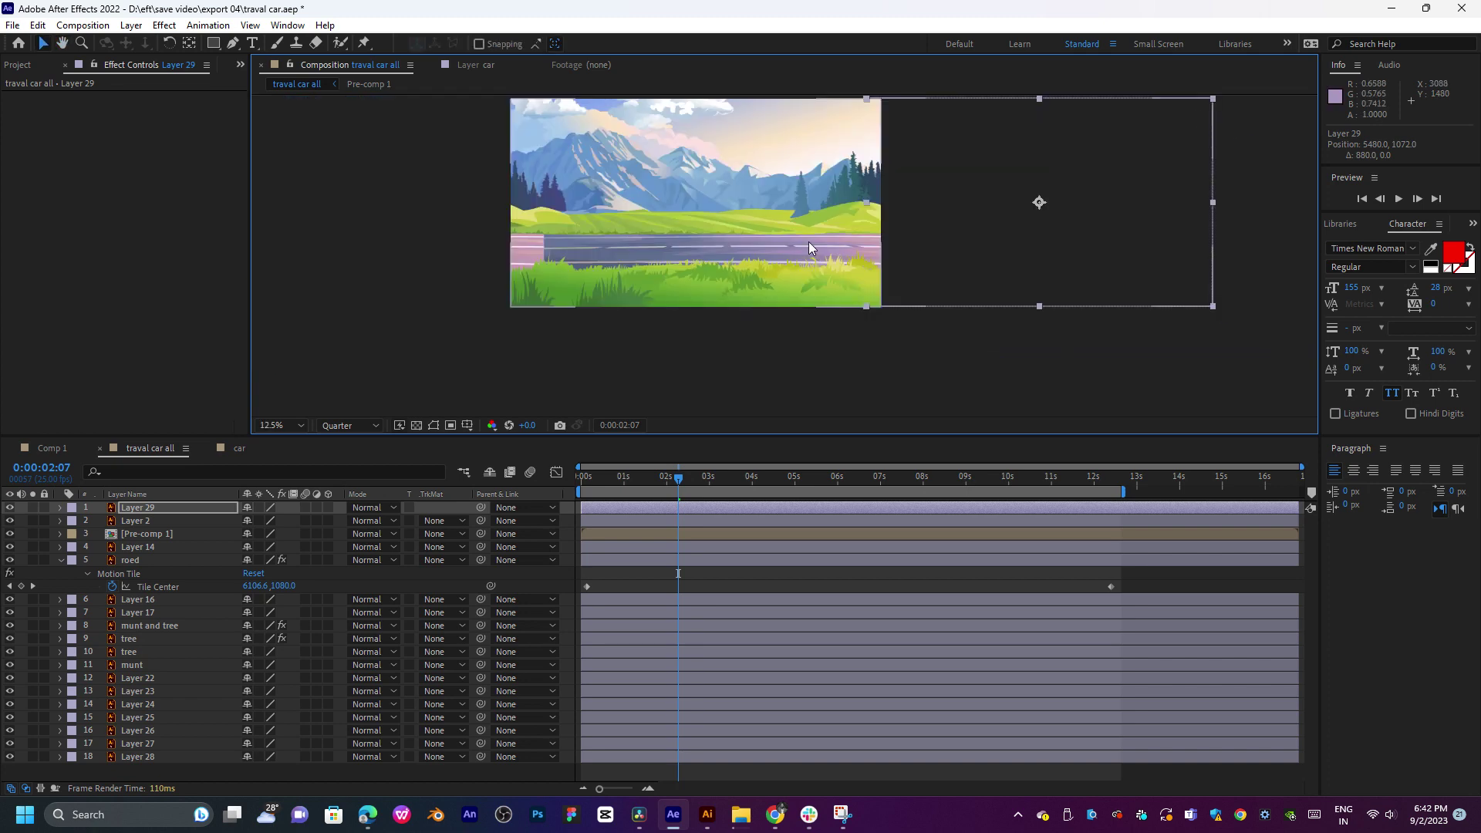
{"action": "key", "text": "v"}
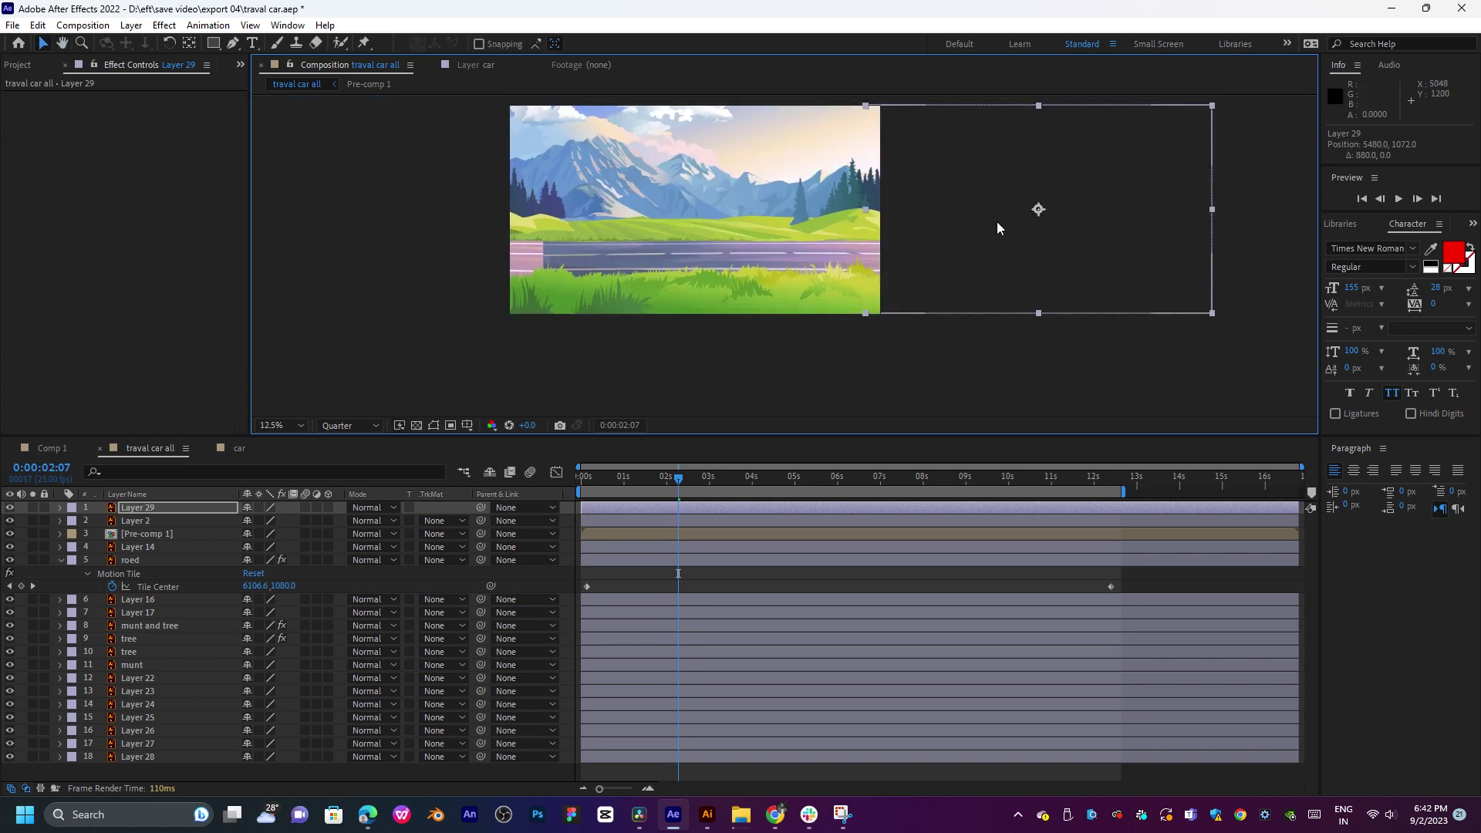
Step: Move the anchor points of Layer 29 and Layer 2 to the bottom centre of each layer
{"action": "key", "text": "y"}
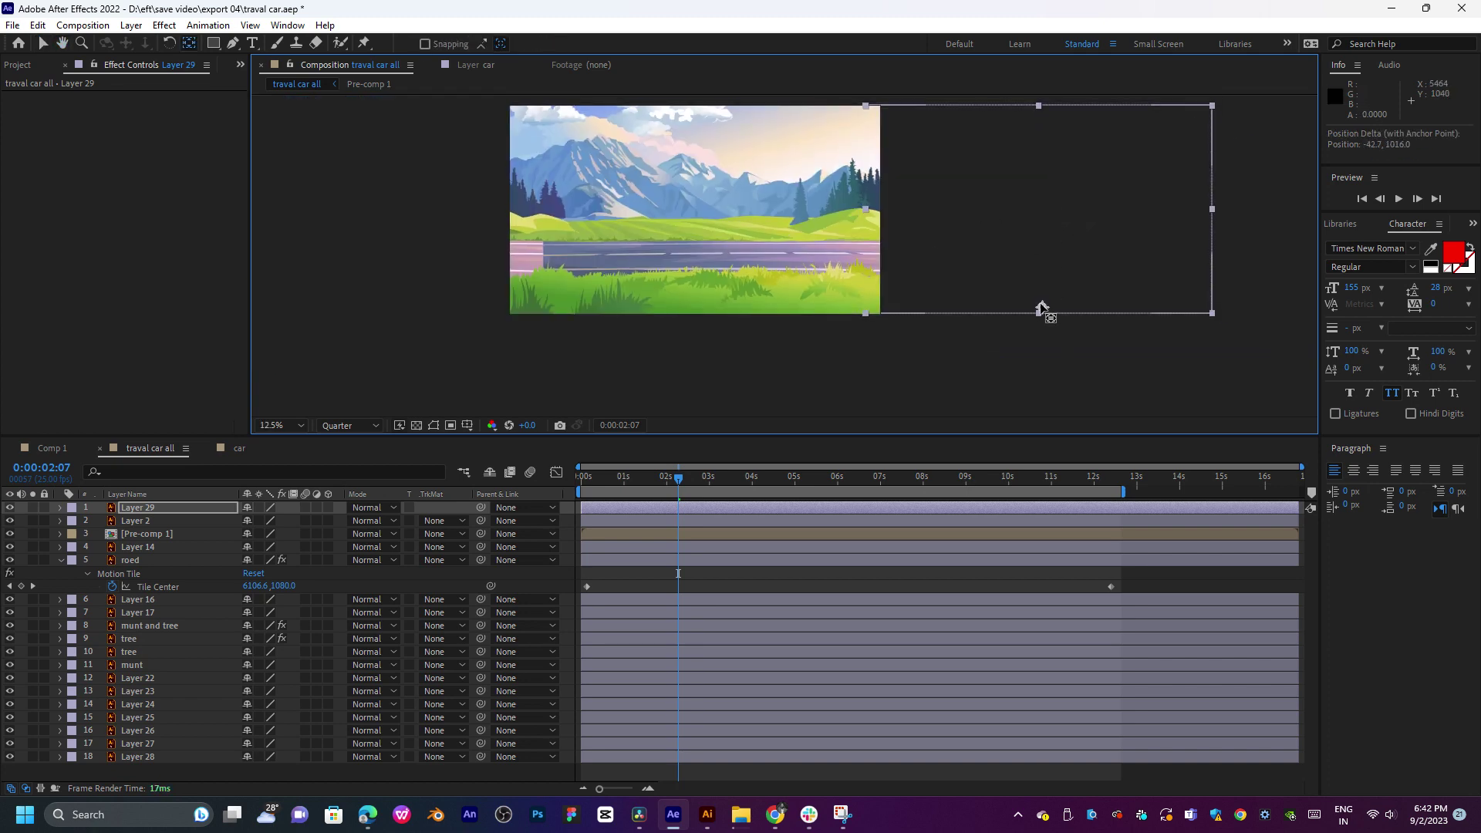
{"action": "left_click_drag", "start_coordinate": [1038, 303], "coordinate": [1040, 309]}
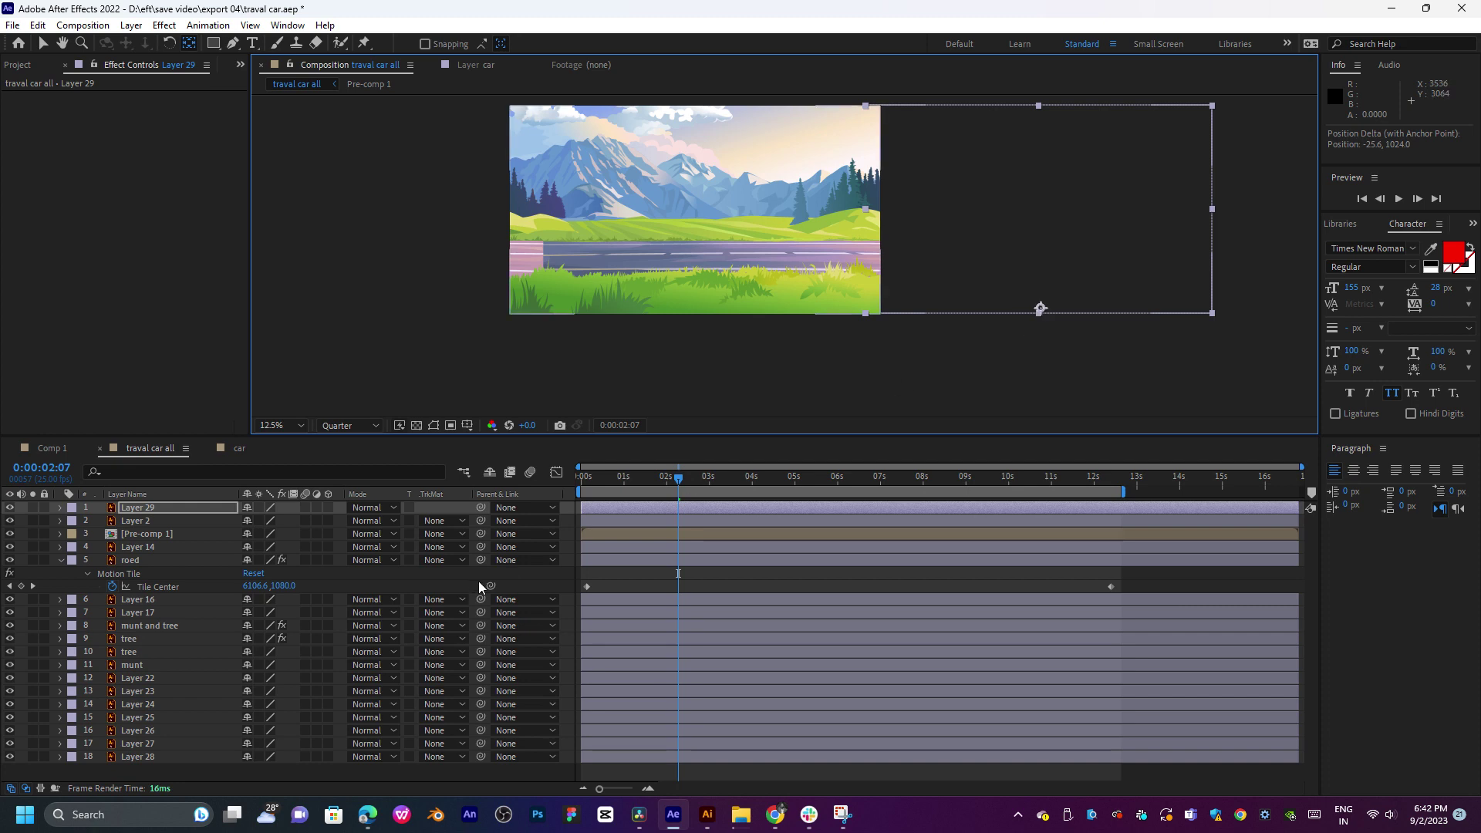
{"action": "left_click", "coordinate": [631, 534]}
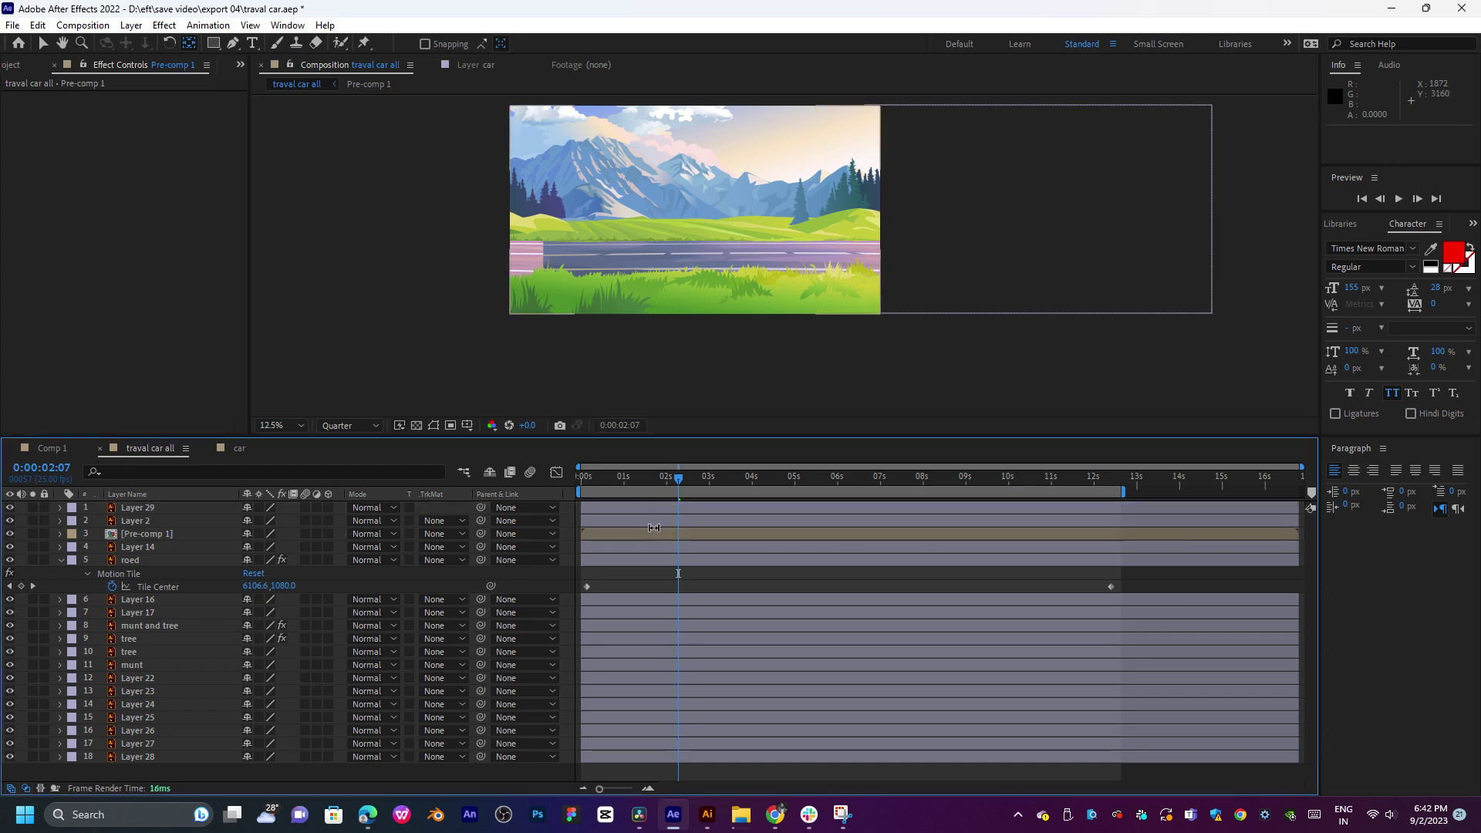
{"action": "left_click", "coordinate": [654, 522]}
{"action": "left_click_drag", "start_coordinate": [705, 222], "coordinate": [696, 310]}
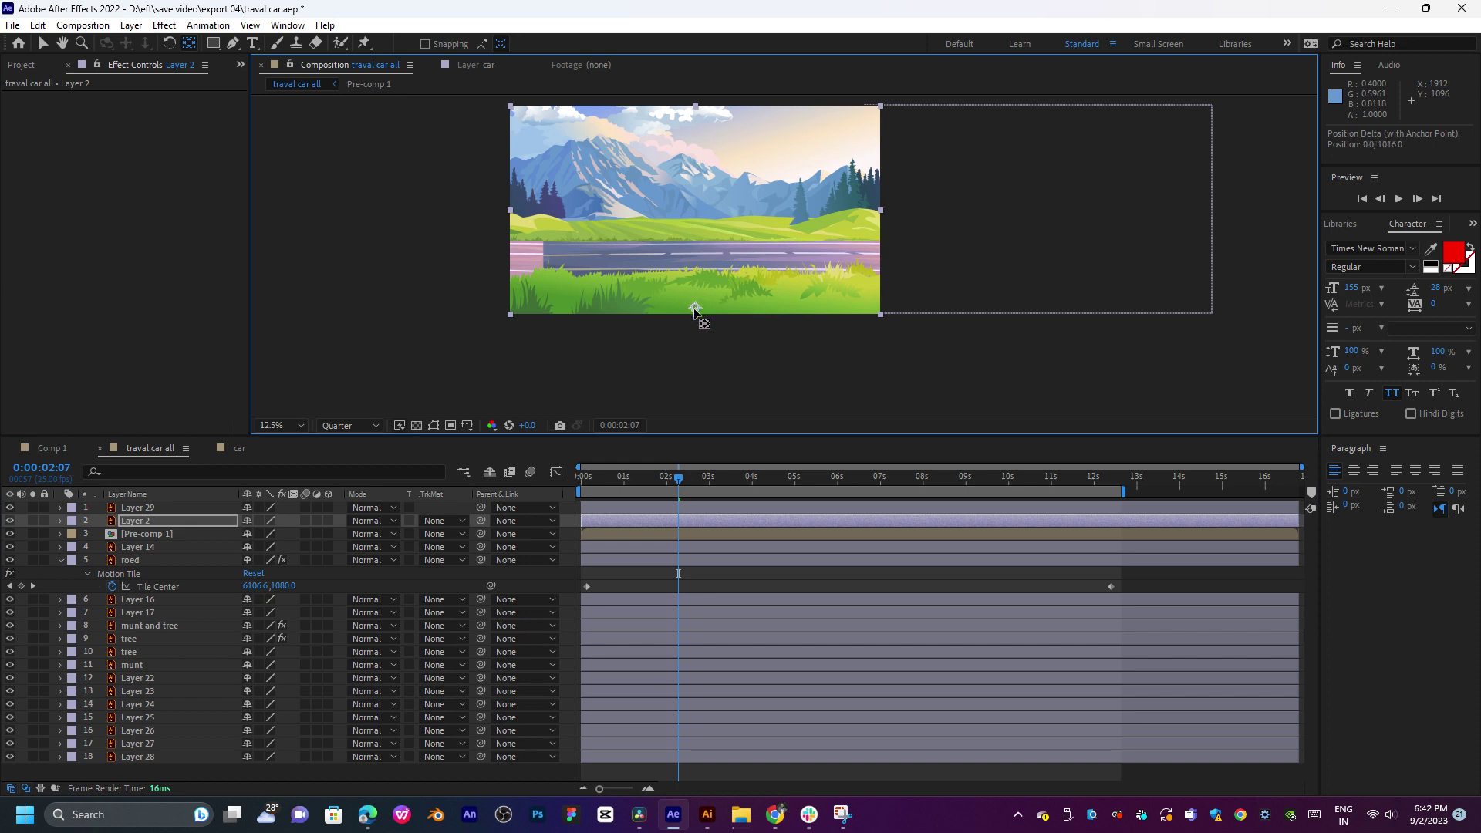
{"action": "left_click", "coordinate": [753, 395]}
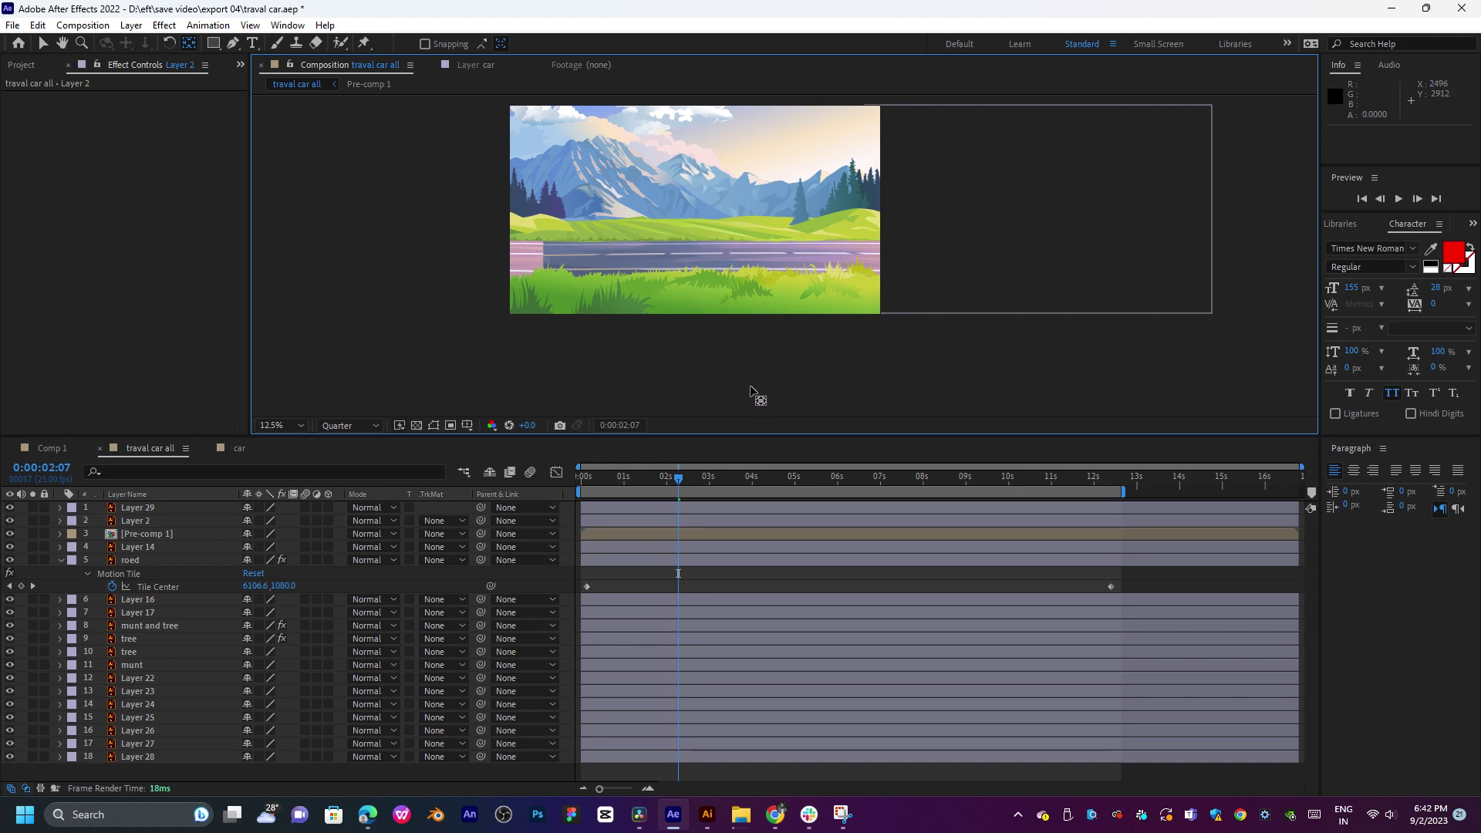
Step: Reveal Layer 2's Position, add a keyframe at 1920, 2104 and place it at 0:00:00:04
{"action": "key", "text": "v"}
{"action": "left_click", "coordinate": [733, 266]}
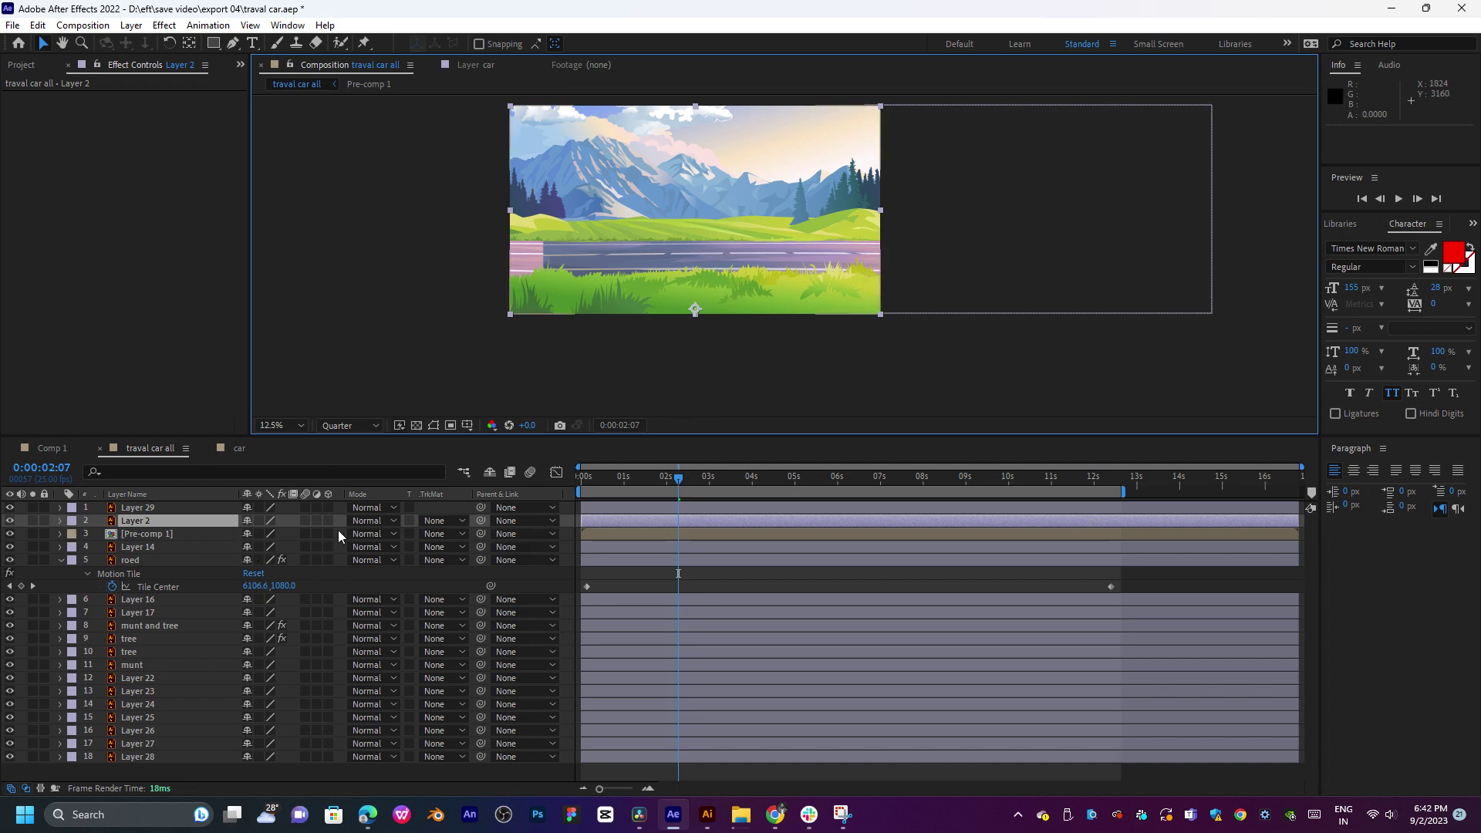
{"action": "key", "text": "p"}
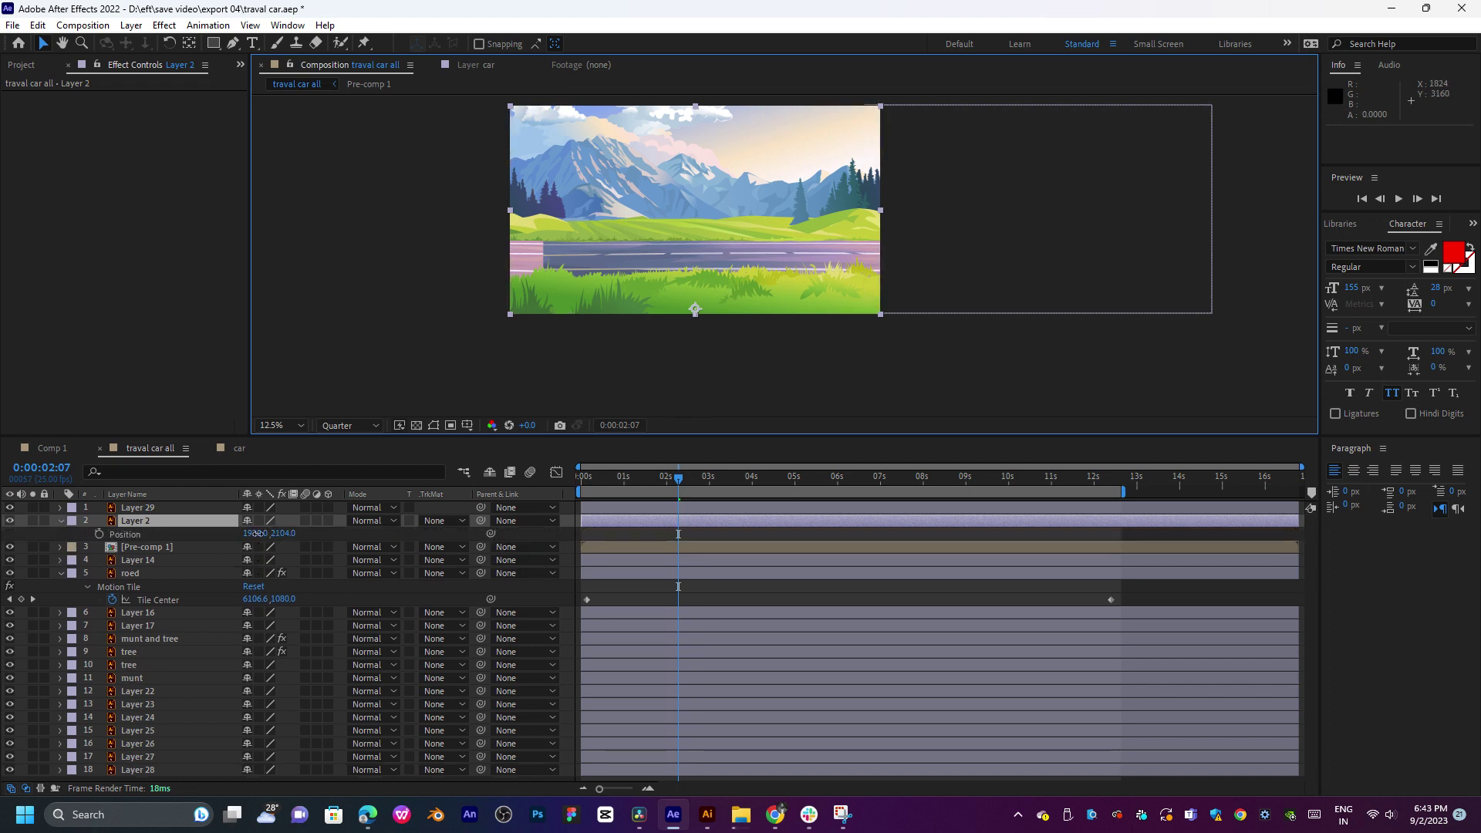
{"action": "left_click_drag", "start_coordinate": [257, 533], "coordinate": [4, 566]}
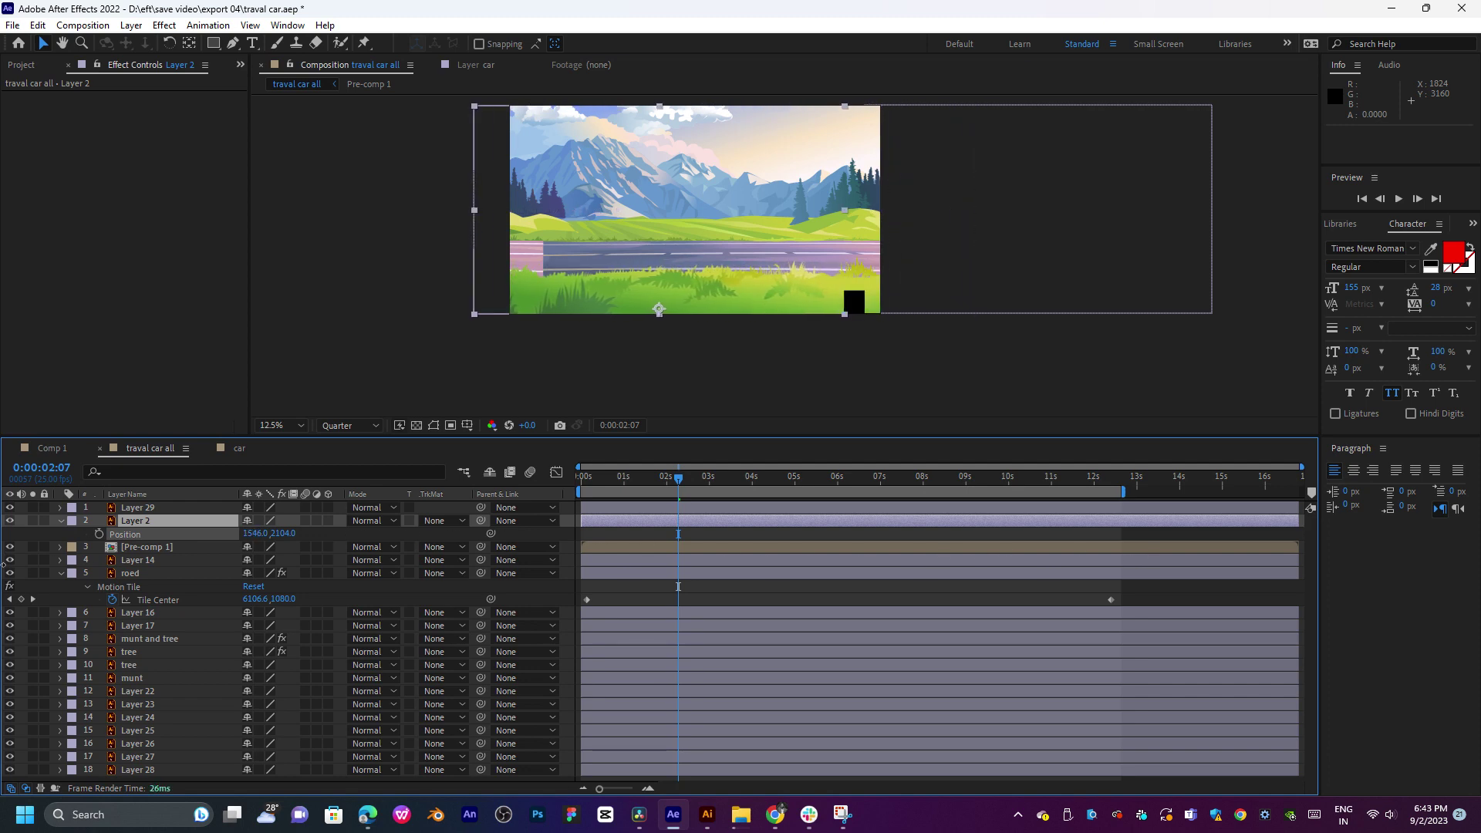
{"action": "key", "text": "ctrl+z"}
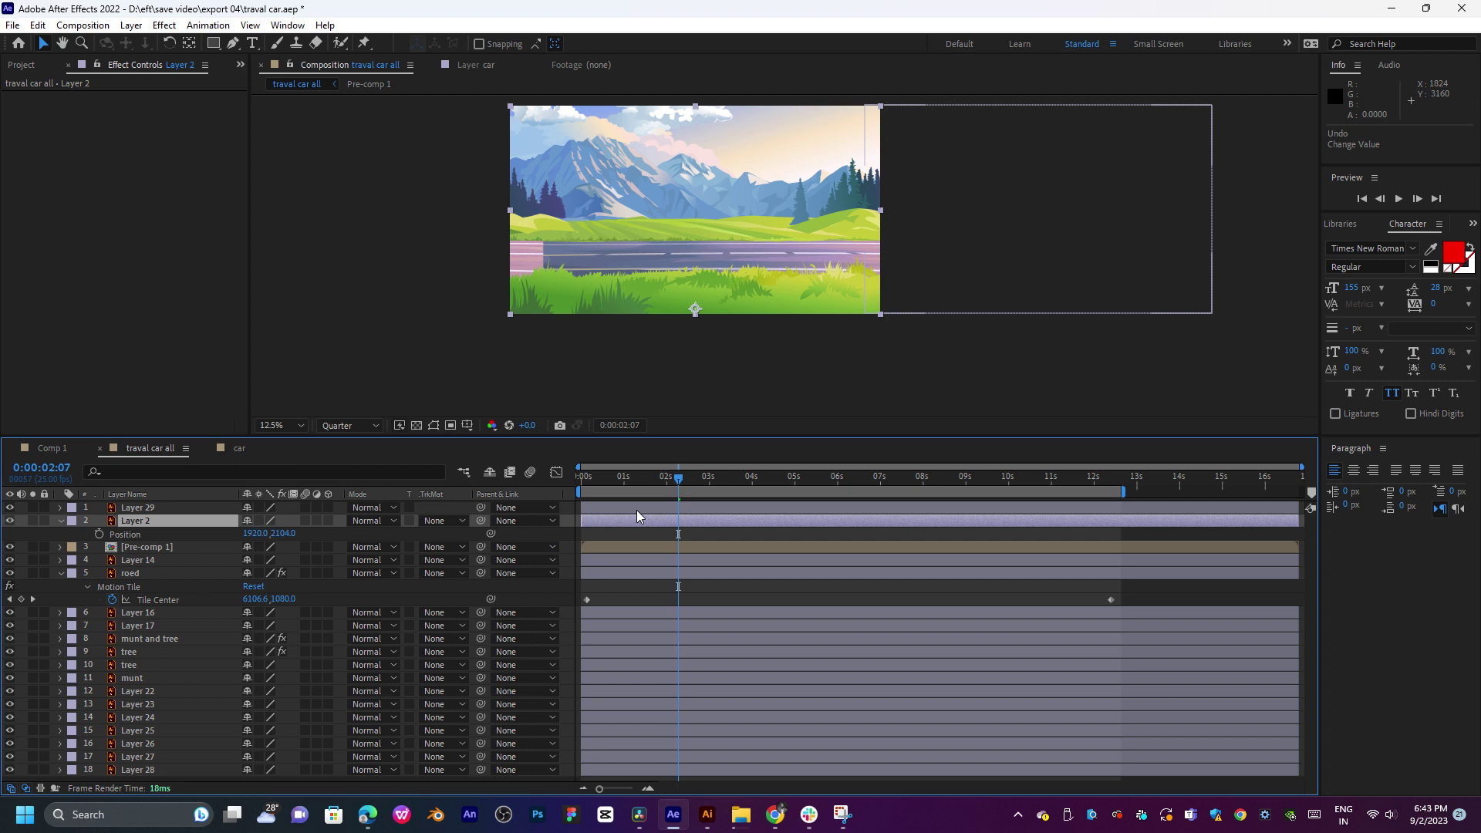
{"action": "left_click", "coordinate": [103, 534]}
{"action": "left_click_drag", "start_coordinate": [679, 538], "coordinate": [825, 544]}
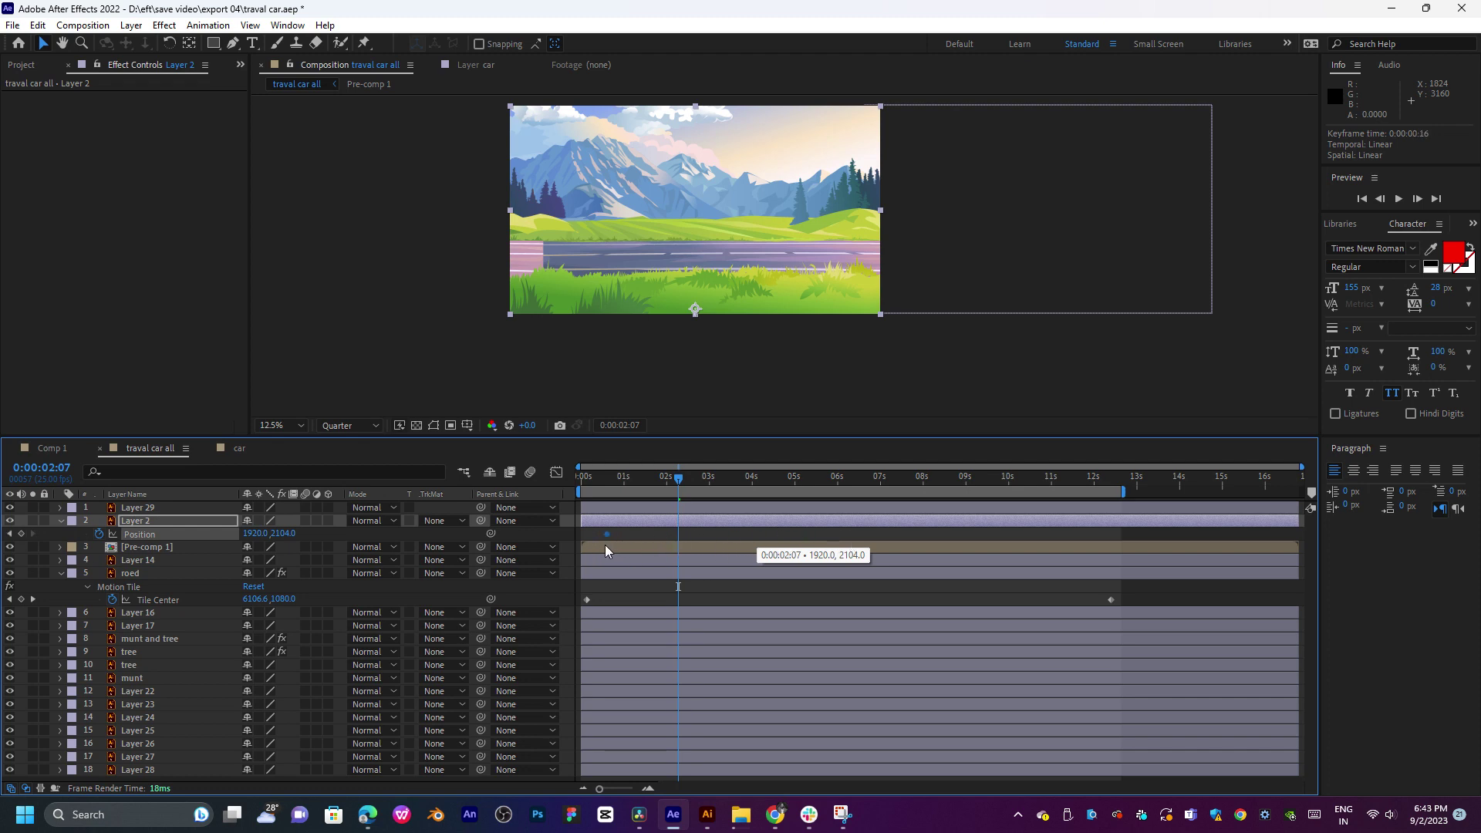
{"action": "left_click_drag", "start_coordinate": [591, 548], "coordinate": [586, 549]}
Step: Keyframe Layer 2's Position at 0:00:04:16, setting X to 500 and shifting it further until the anchor nears the composition's left edge
{"action": "left_click", "coordinate": [780, 484]}
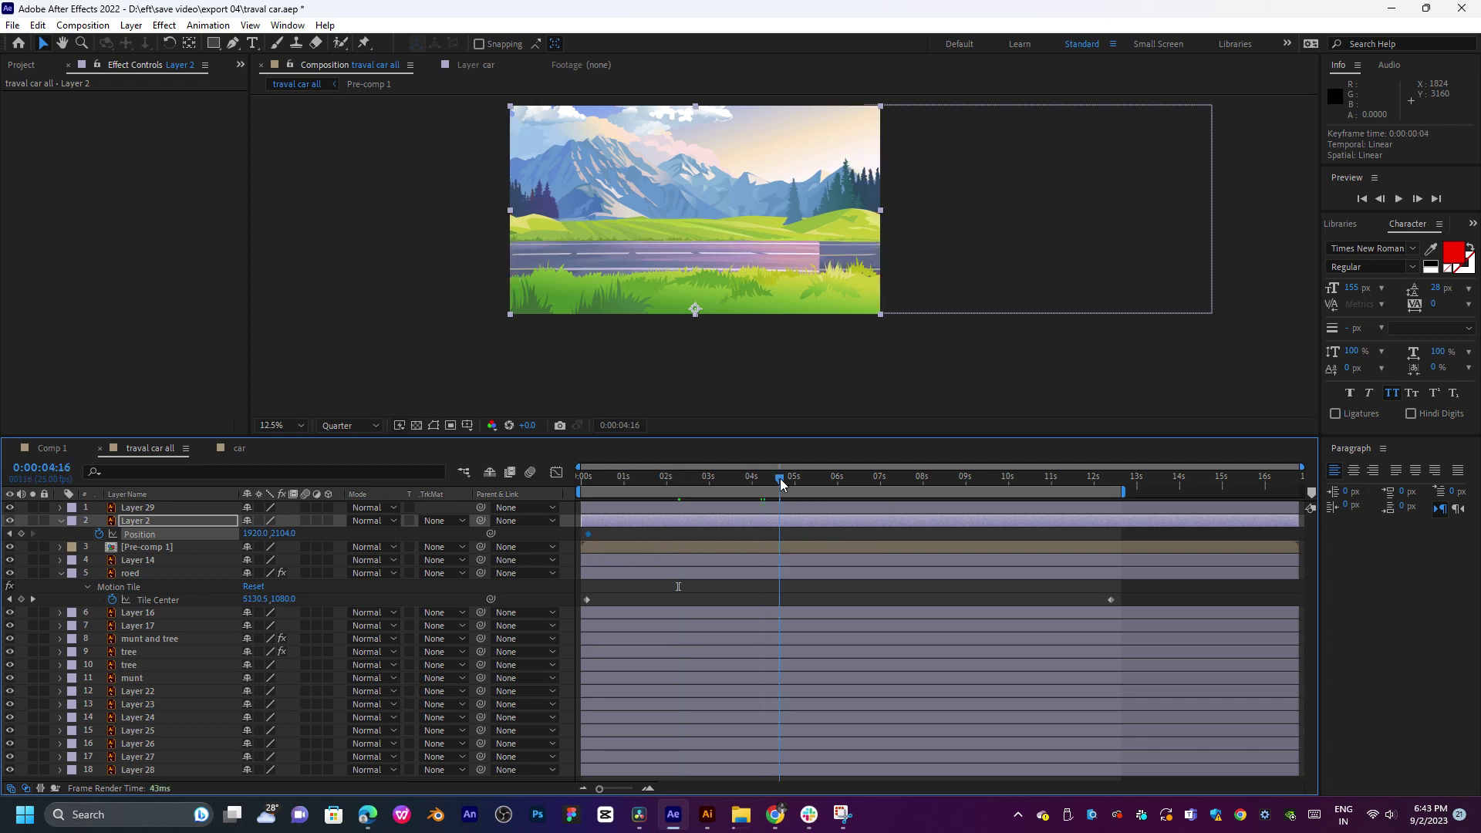
{"action": "left_click_drag", "start_coordinate": [285, 535], "coordinate": [409, 519]}
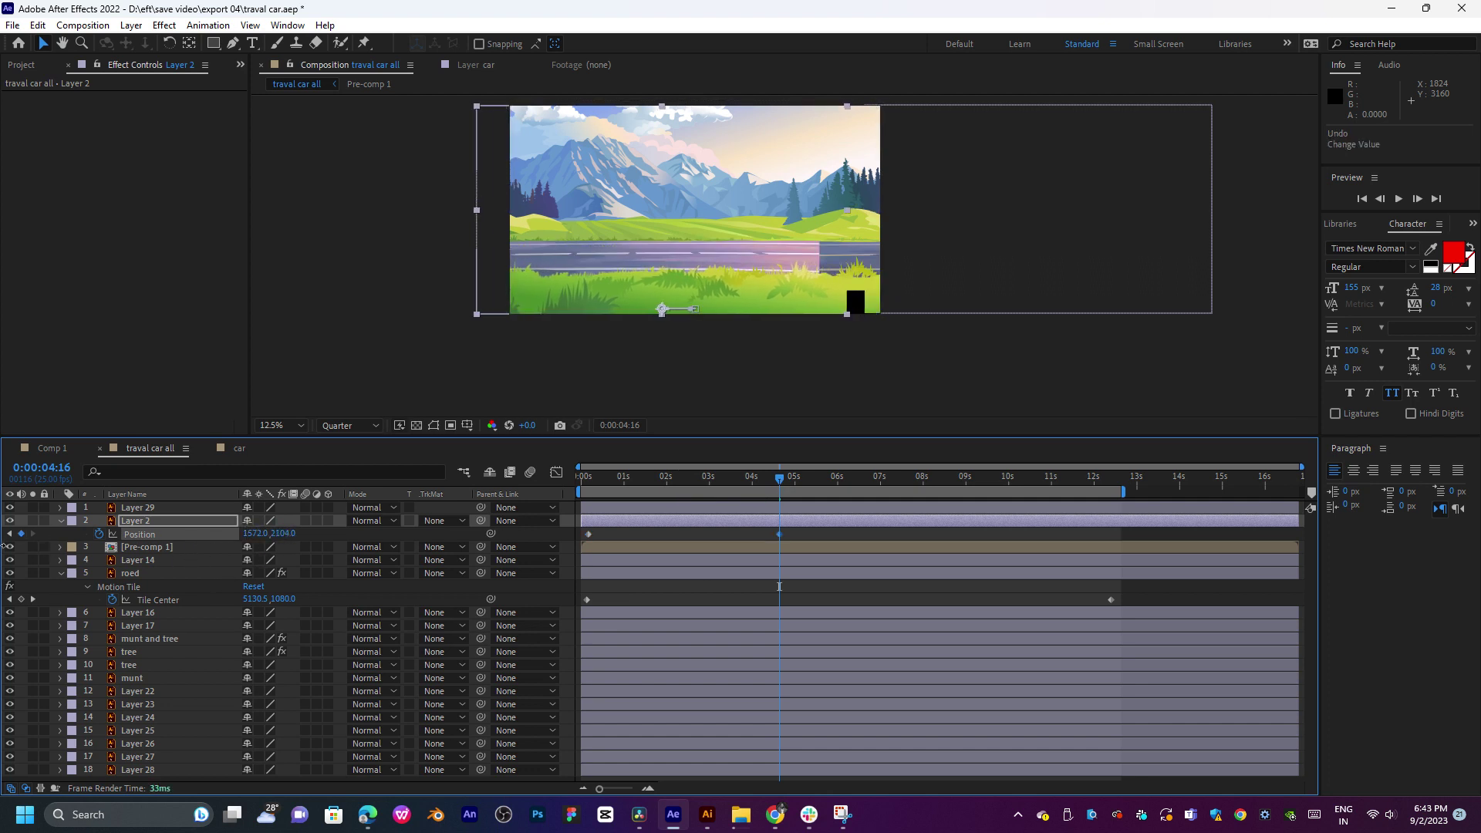
{"action": "left_click_drag", "start_coordinate": [230, 537], "coordinate": [58, 561]}
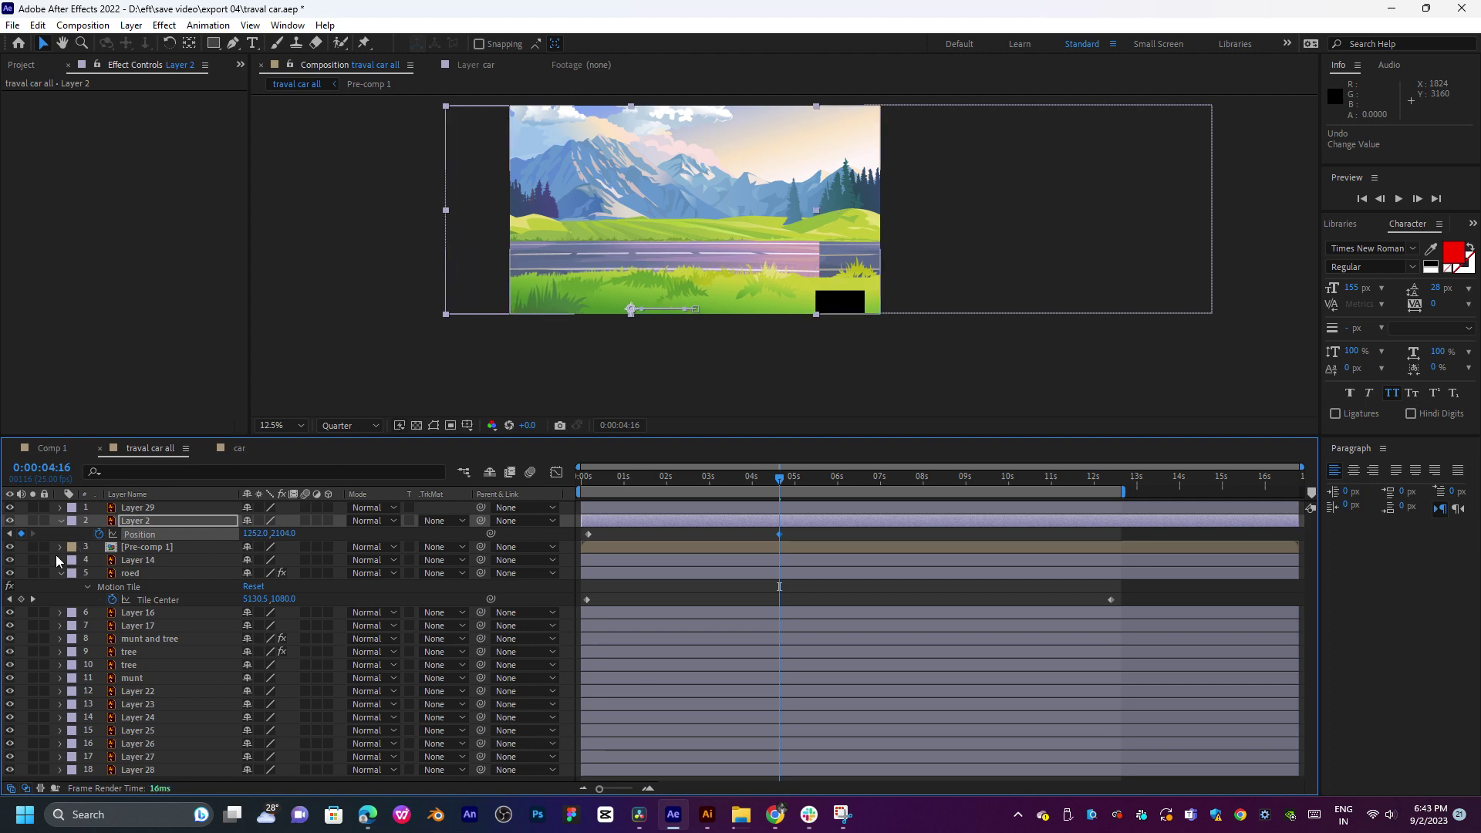
{"action": "left_click_drag", "start_coordinate": [263, 535], "coordinate": [16, 551]}
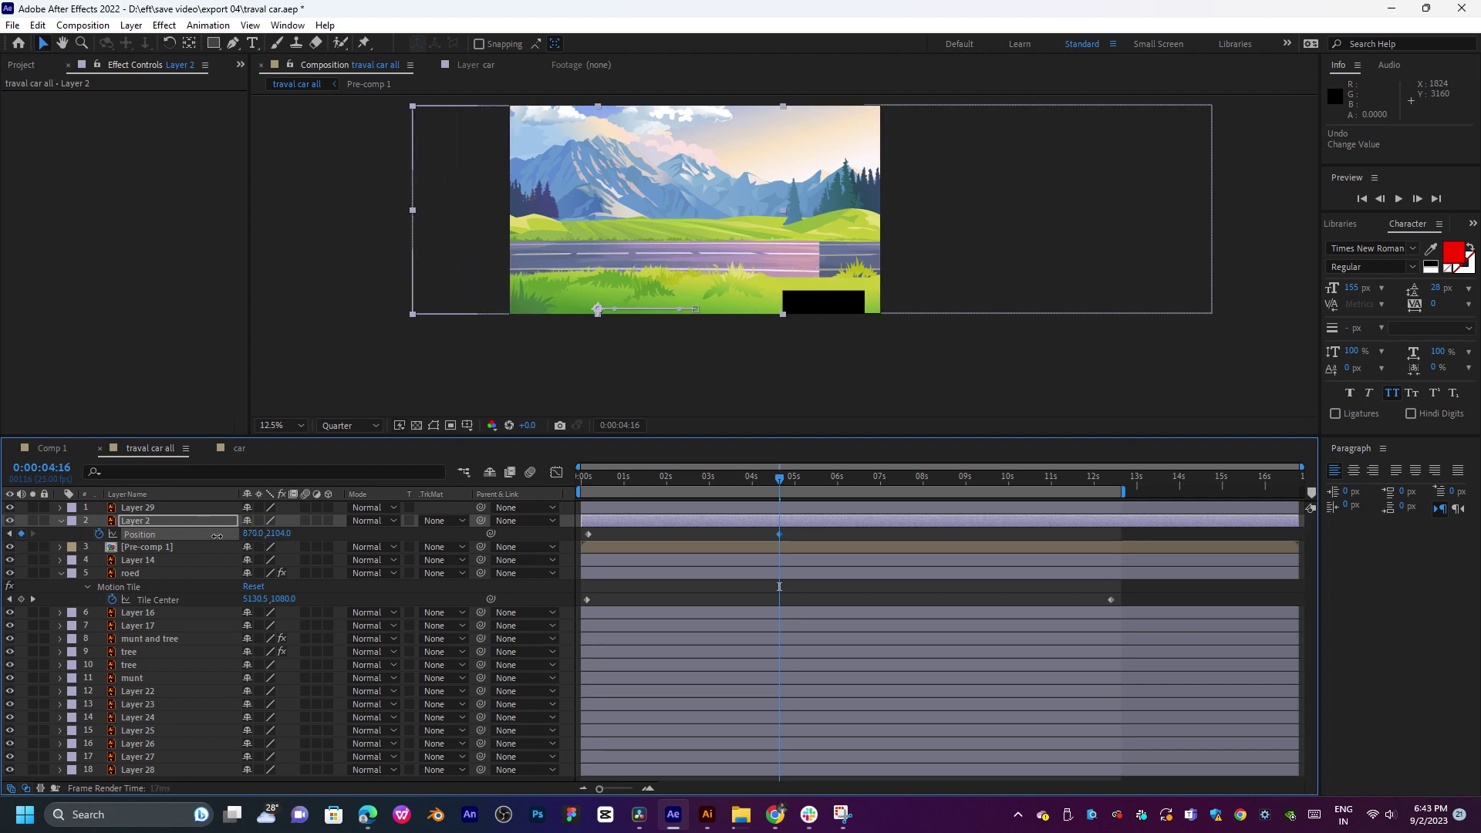
{"action": "left_click_drag", "start_coordinate": [218, 536], "coordinate": [85, 550]}
{"action": "left_click", "coordinate": [254, 533]}
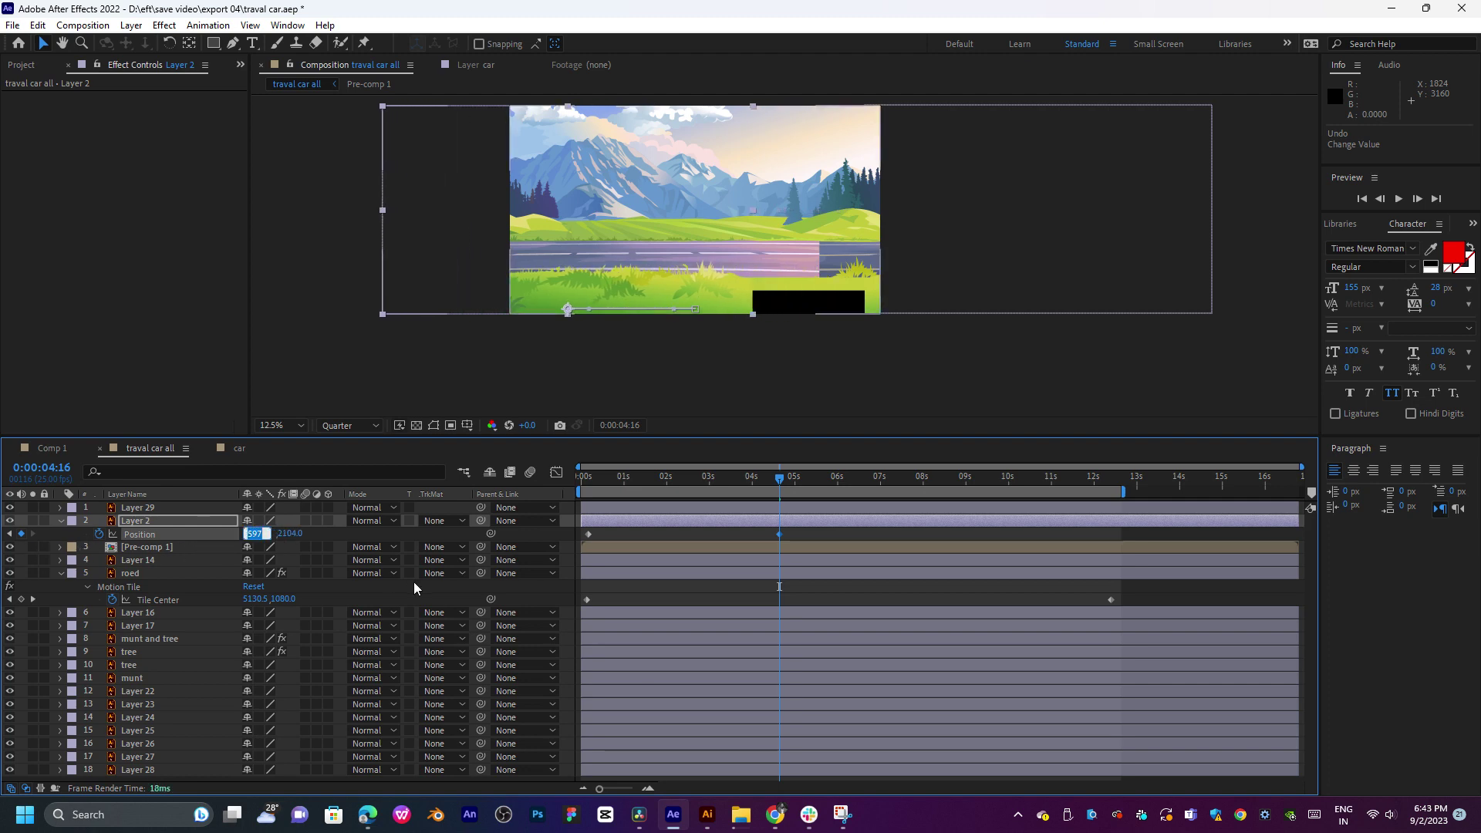
{"action": "type", "text": "500.0"}
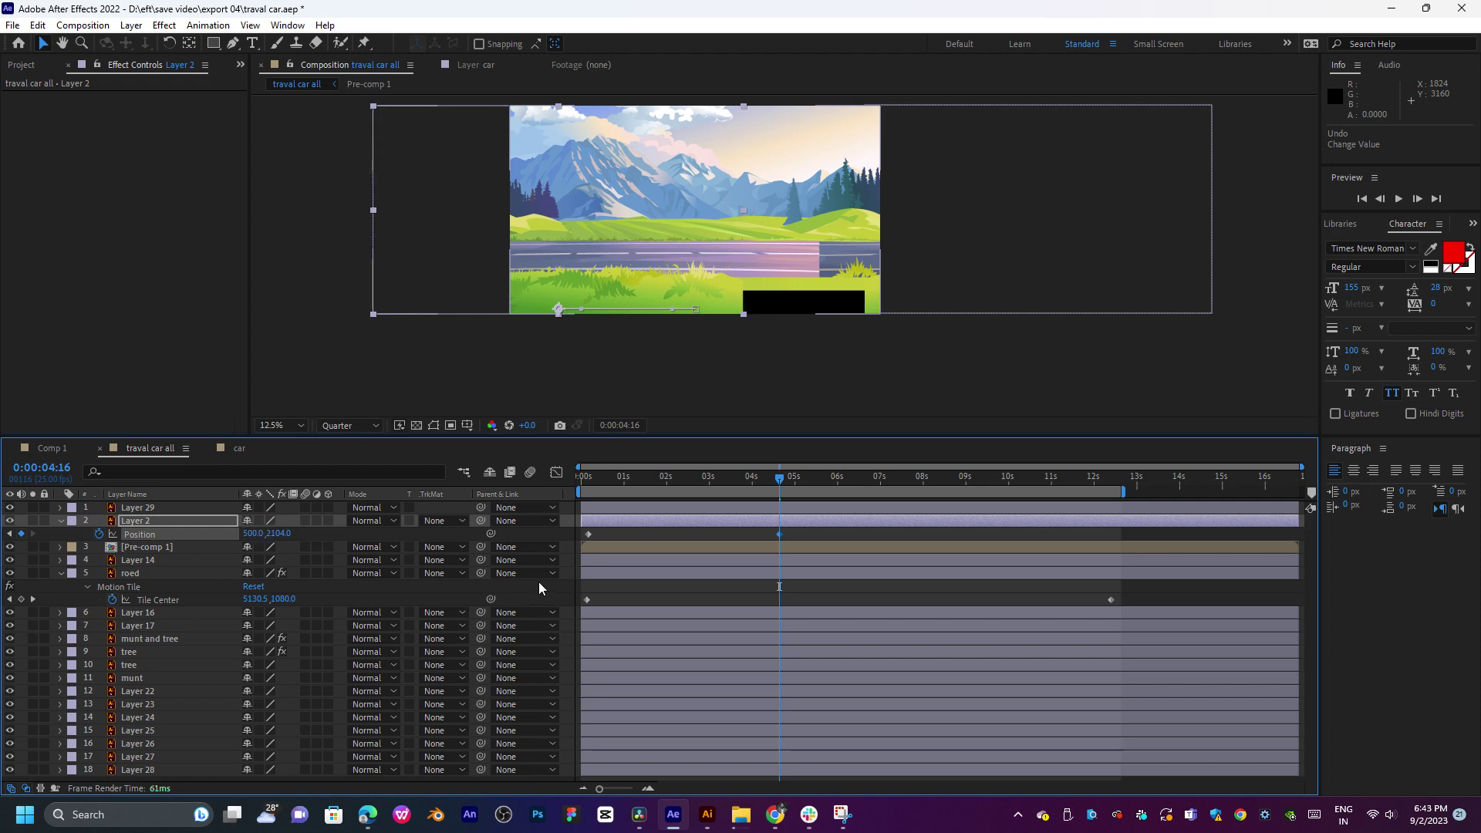
{"action": "key", "text": "Return"}
{"action": "left_click_drag", "start_coordinate": [254, 533], "coordinate": [221, 546]}
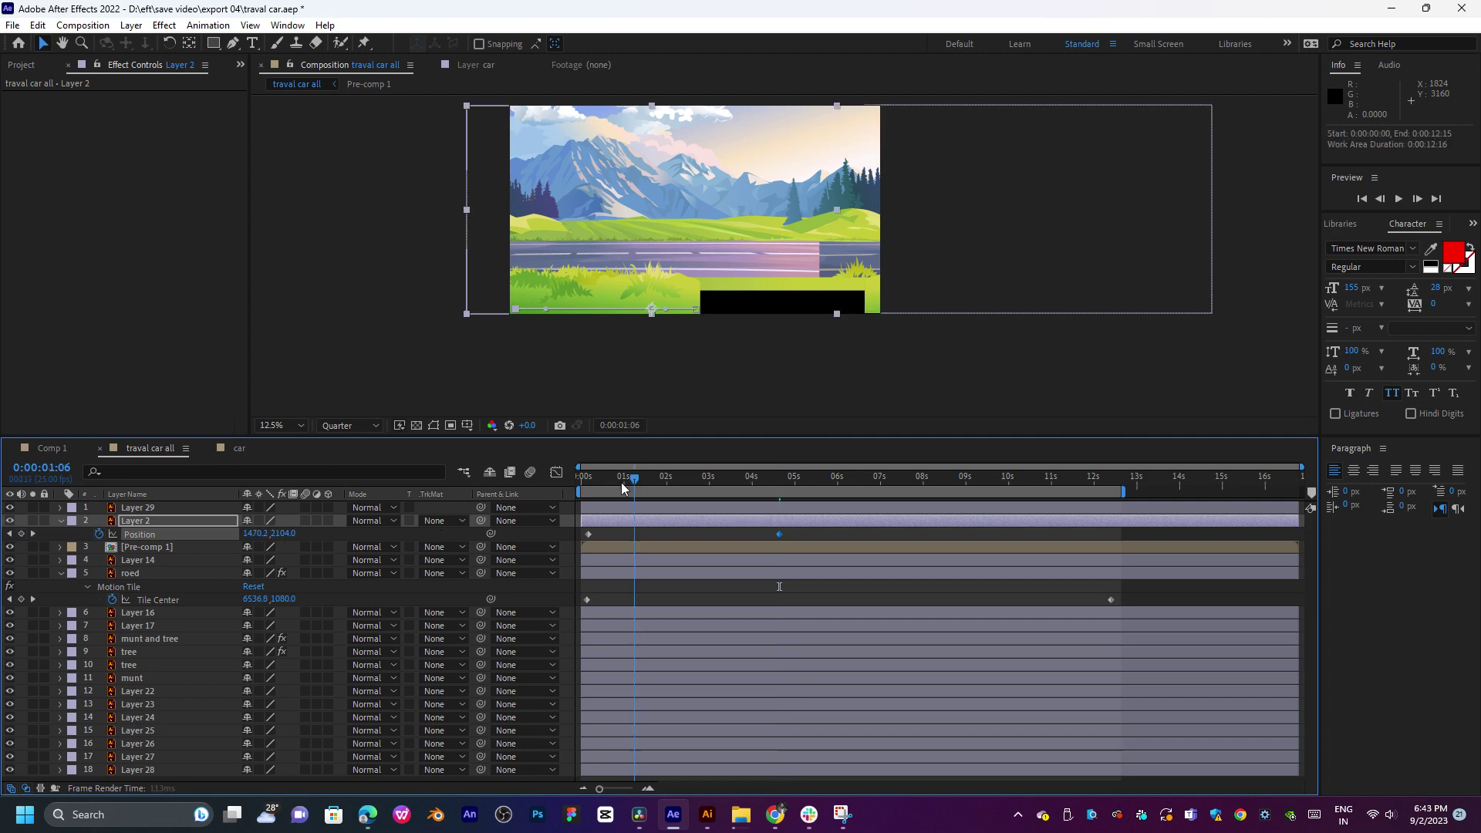
Step: Preview the grass layer's leftward motion from the start of the composition
{"action": "key", "text": "Home"}
{"action": "key", "text": "space"}
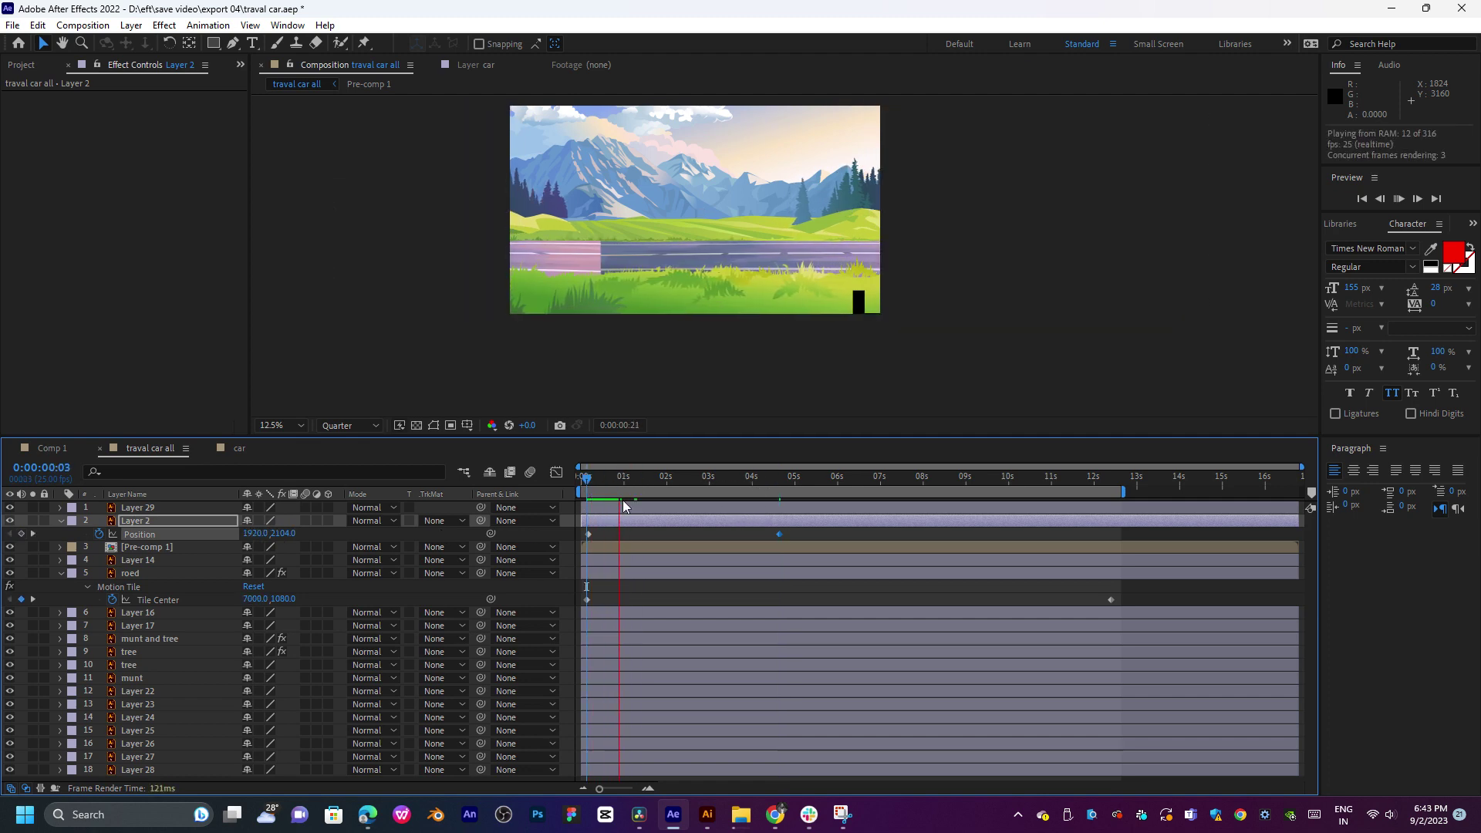
{"action": "key", "text": "space"}
Step: Try parenting Layer 29 to Layer 2 at 0:00:02:07, check the spacing at the start, and undo the parenting
{"action": "left_click_drag", "start_coordinate": [624, 484], "coordinate": [678, 484]}
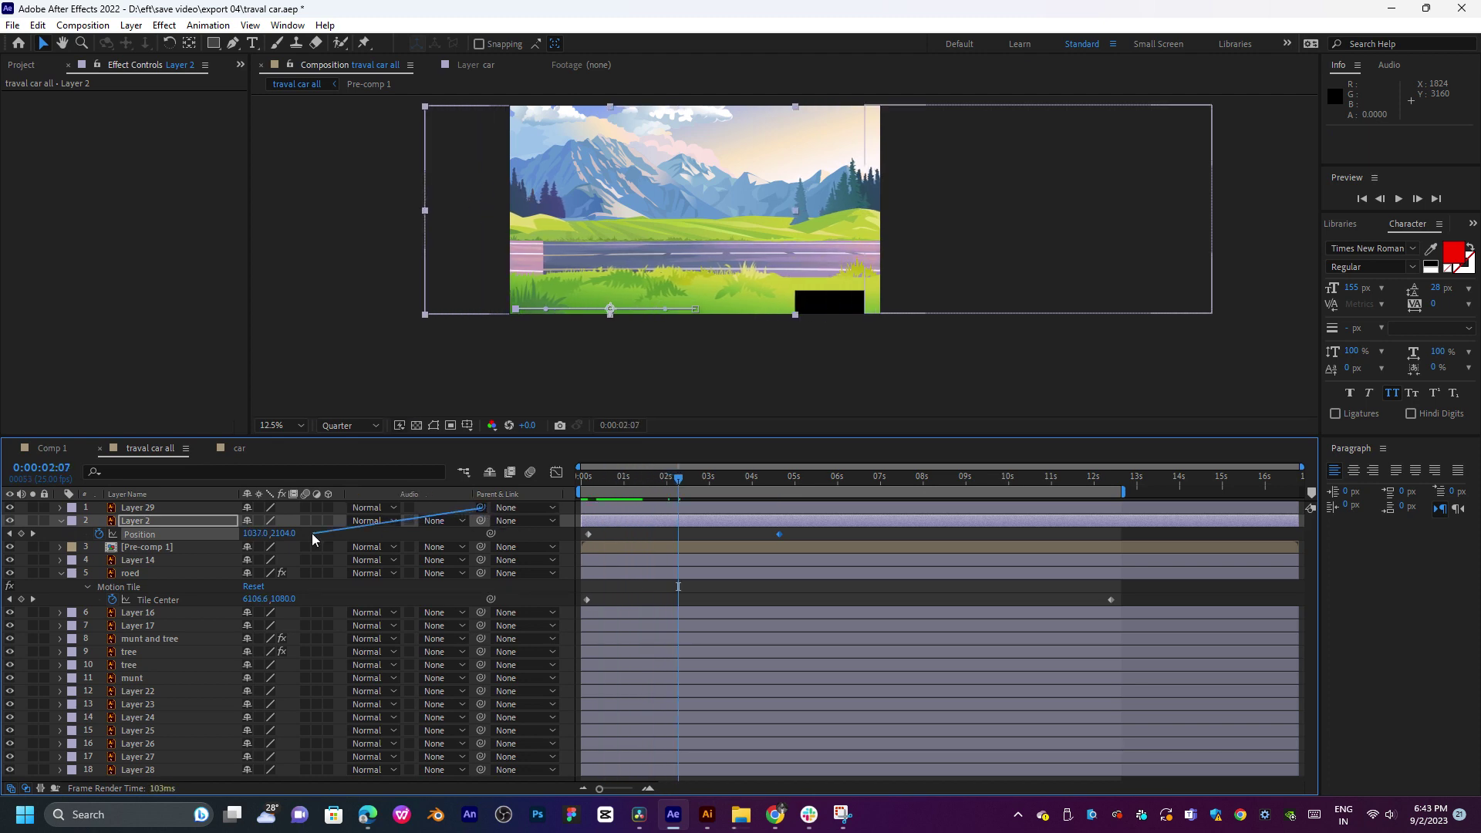
{"action": "left_click_drag", "start_coordinate": [312, 538], "coordinate": [223, 521]}
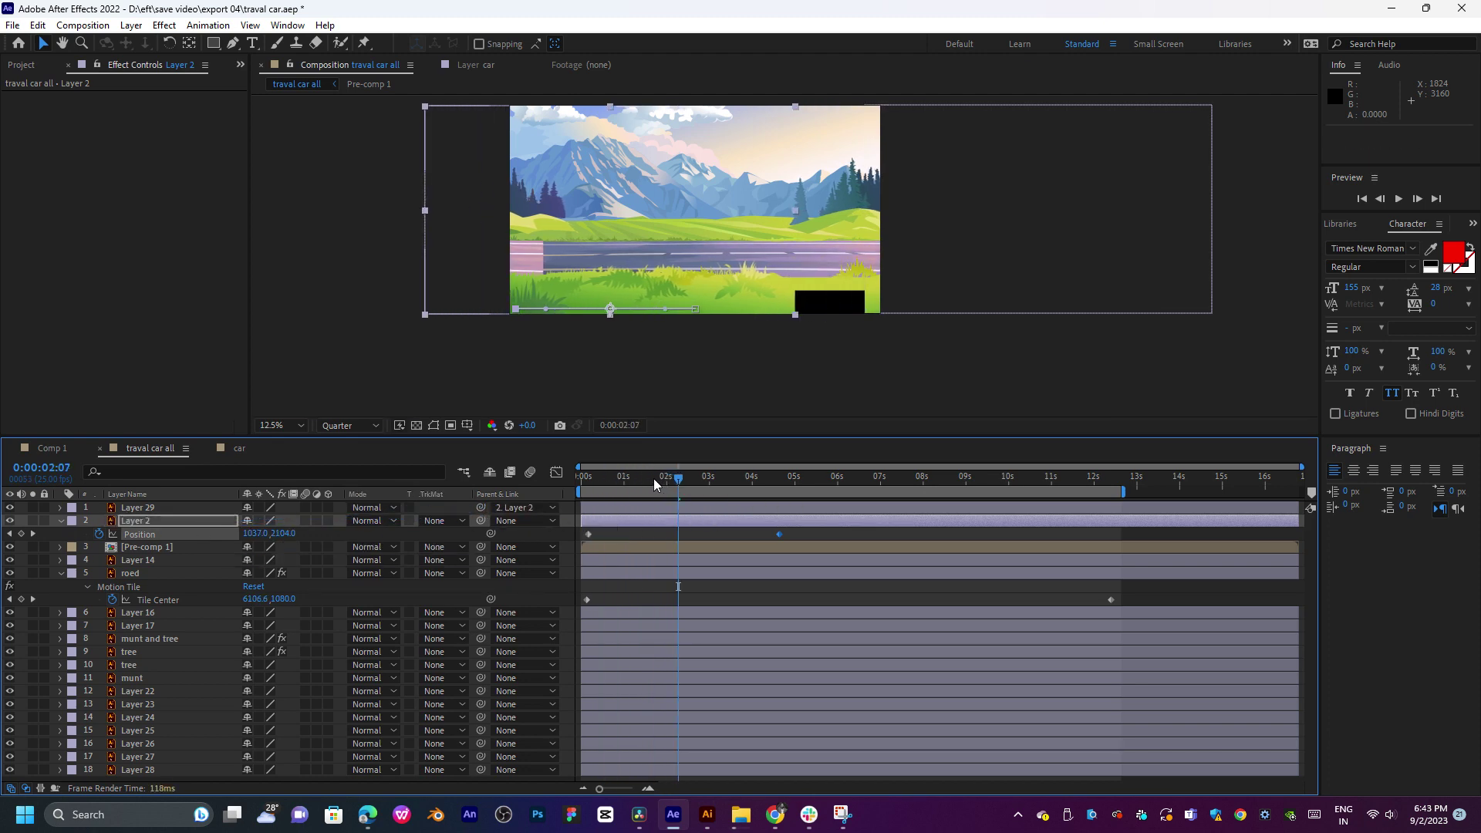
{"action": "left_click_drag", "start_coordinate": [654, 485], "coordinate": [589, 535]}
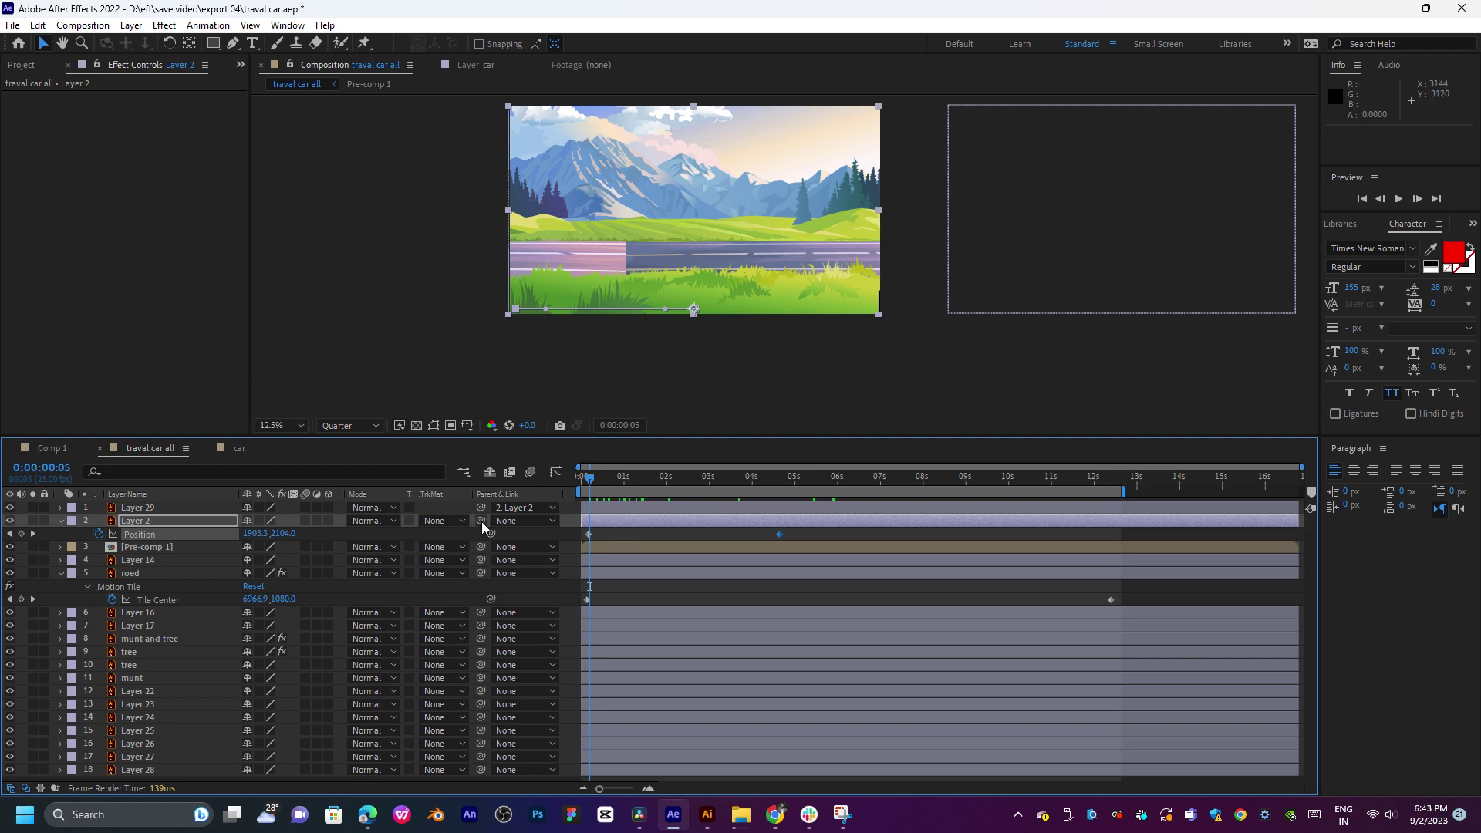
{"action": "key", "text": "ctrl+z"}
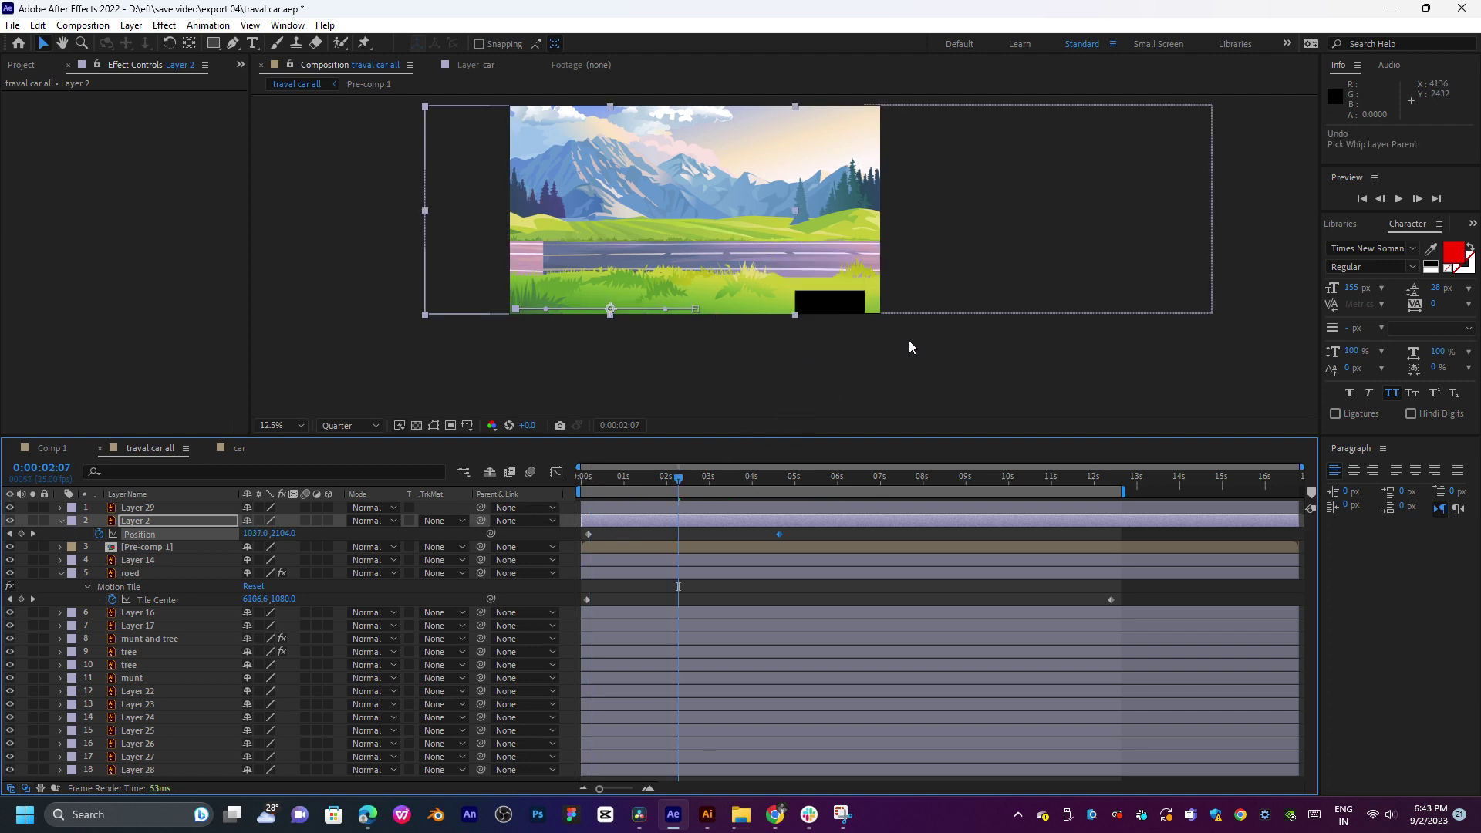
Step: Parent Layer 29 to Layer 2 at 0:00:00:04 and preview the combined grass motion
{"action": "left_click", "coordinate": [867, 318]}
{"action": "left_click_drag", "start_coordinate": [652, 482], "coordinate": [588, 488]}
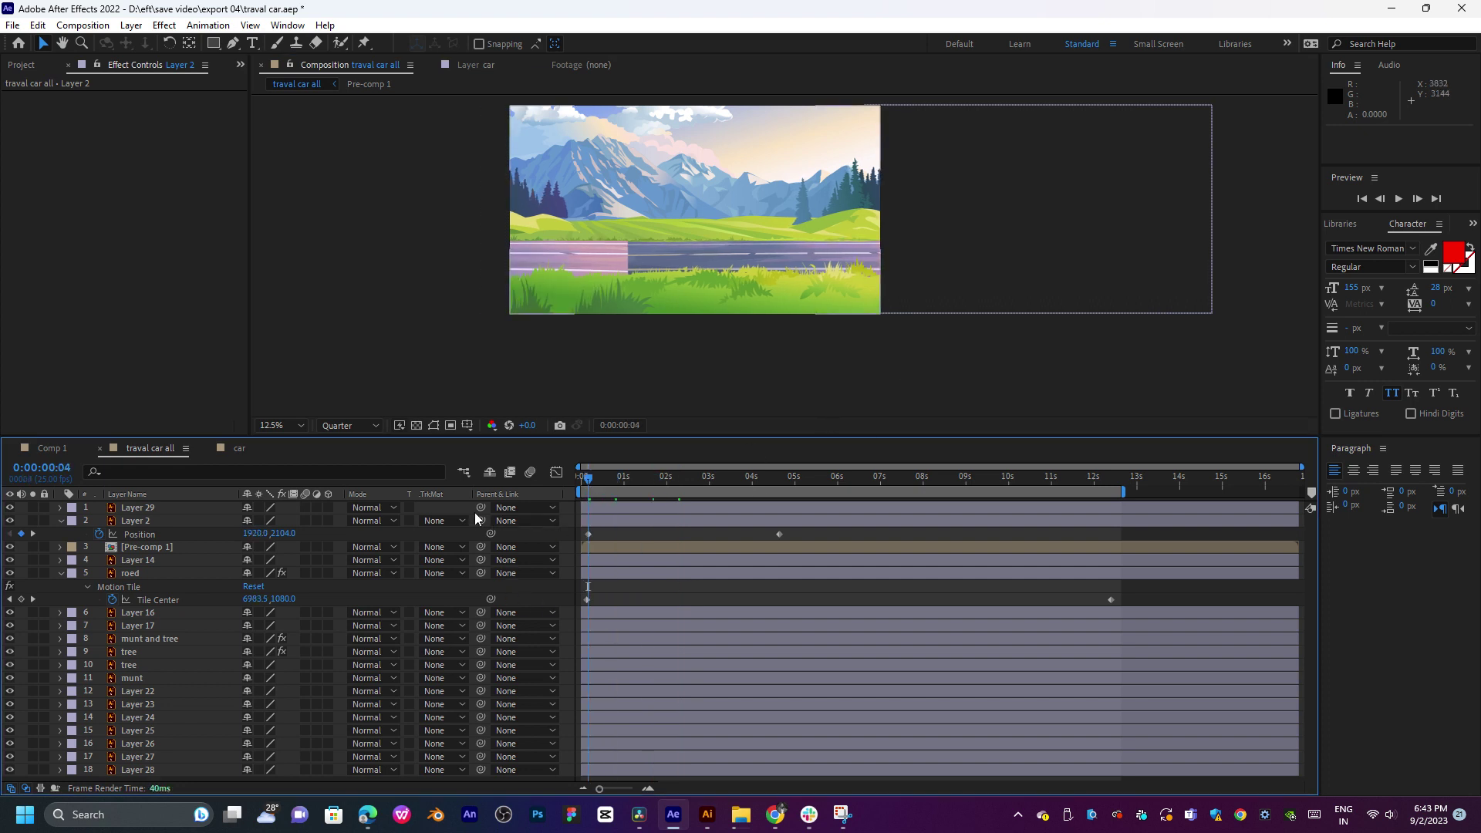
{"action": "left_click_drag", "start_coordinate": [481, 508], "coordinate": [133, 527]}
{"action": "key", "text": "space"}
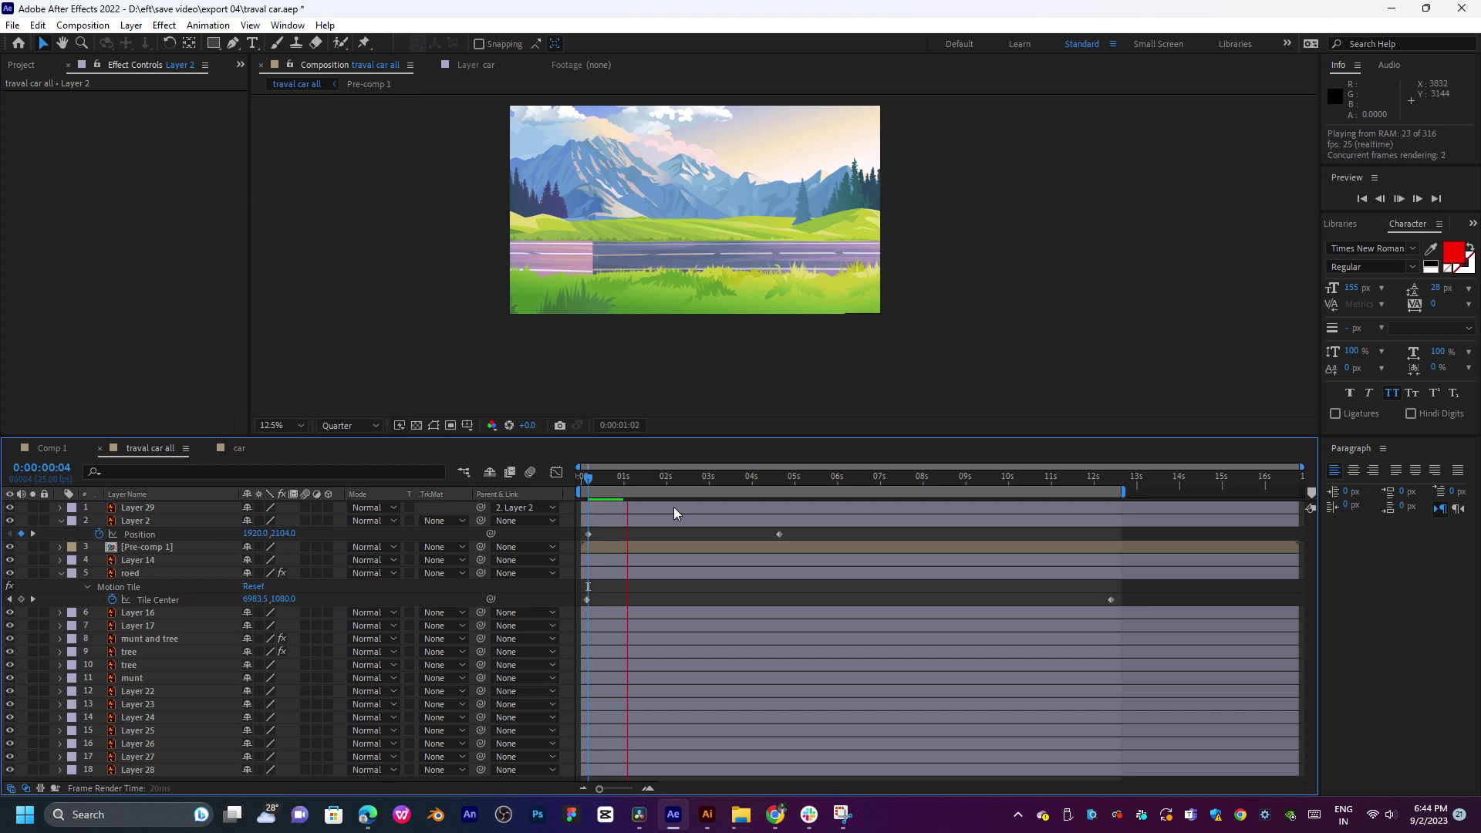
Step: Recenter the scene in the viewer and preview the scrolling grass from 0:00:02:01
{"action": "scroll", "coordinate": [864, 304], "scroll_direction": "up", "scroll_amount": 2}
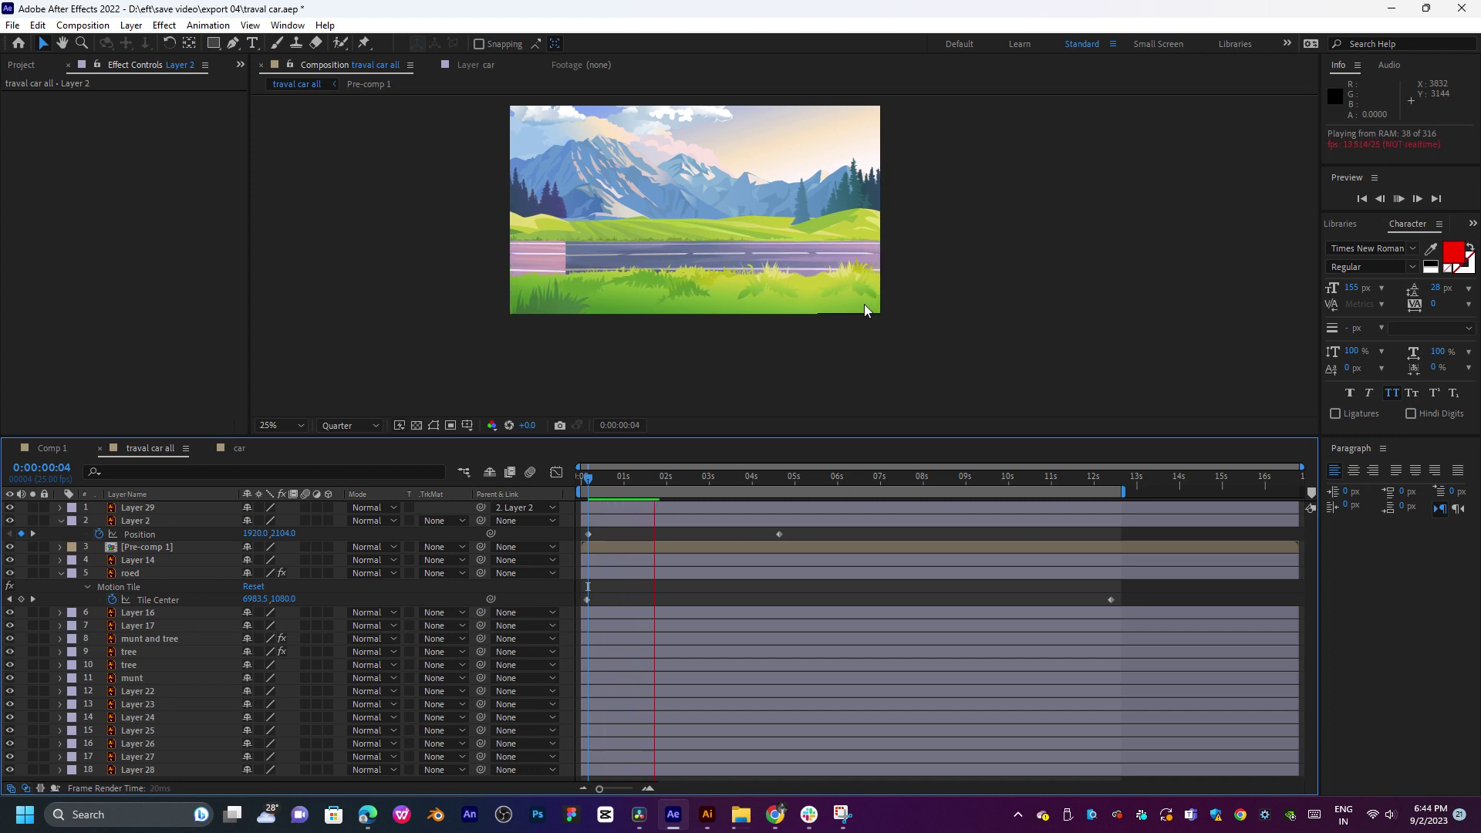
{"action": "scroll", "coordinate": [864, 304], "scroll_direction": "down", "scroll_amount": 2}
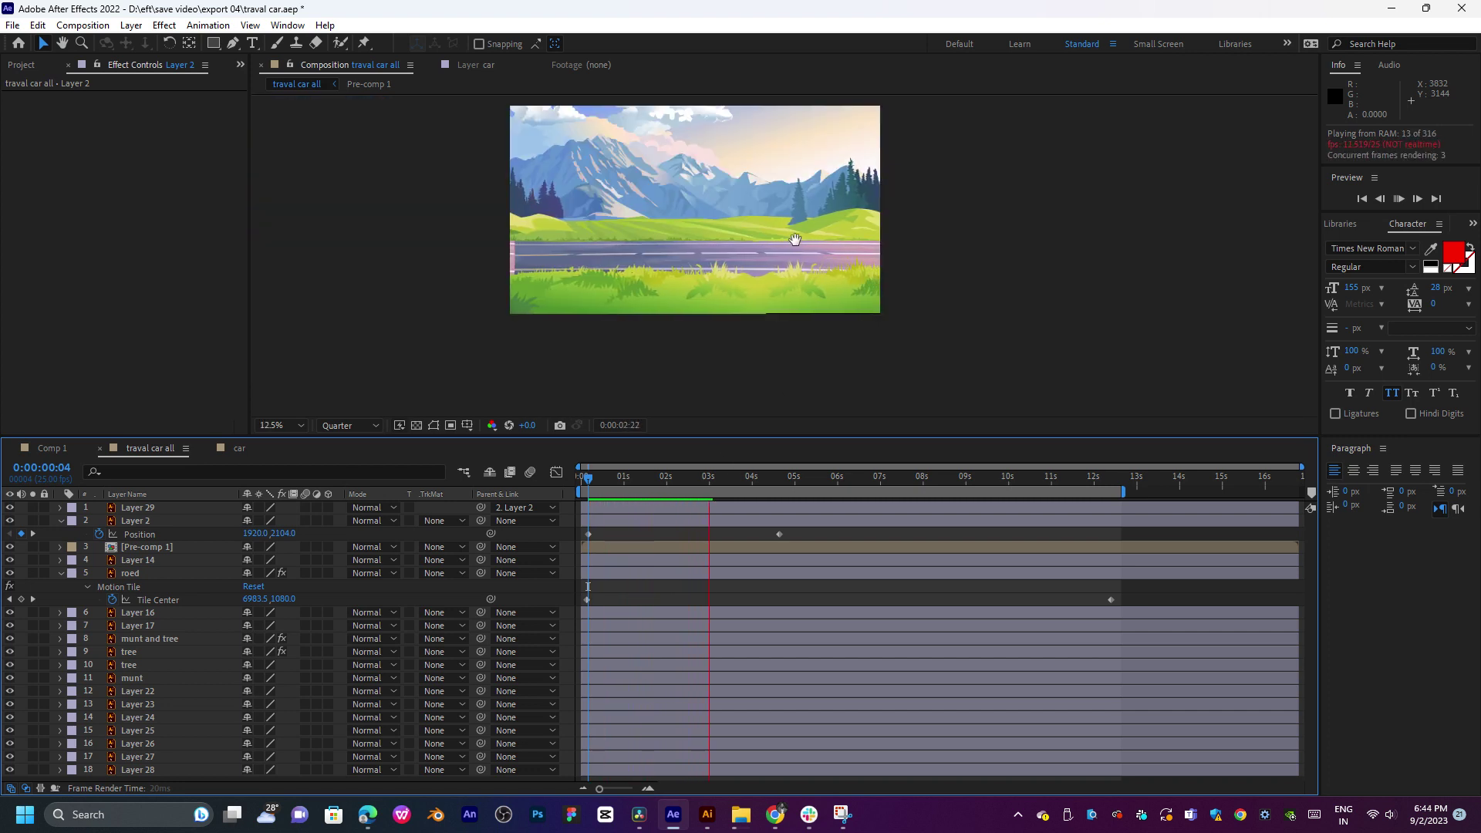
{"action": "left_click_drag", "start_coordinate": [795, 240], "coordinate": [796, 286]}
{"action": "left_click", "coordinate": [671, 486]}
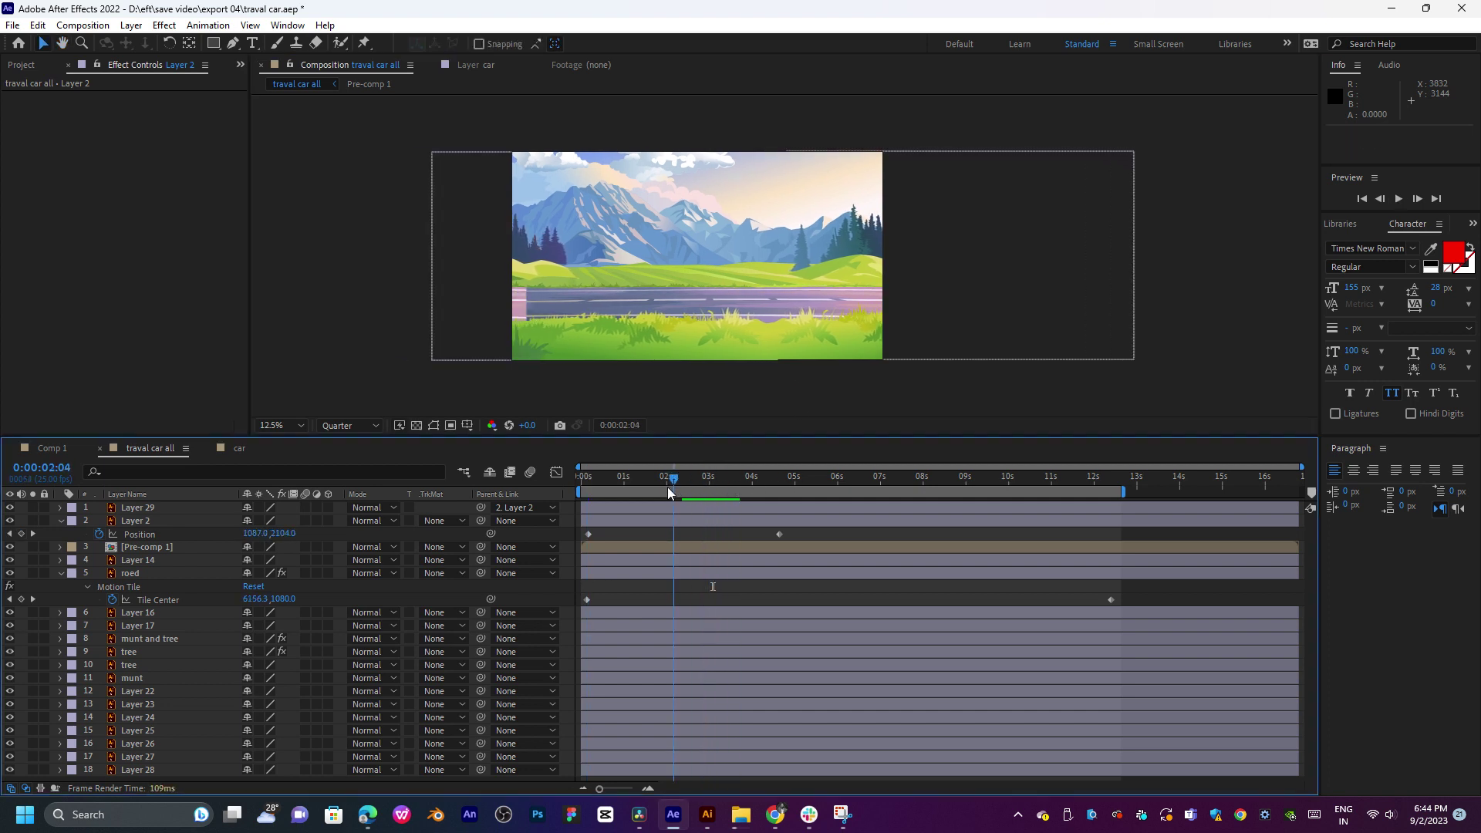
{"action": "left_click", "coordinate": [669, 486]}
{"action": "key", "text": "space"}
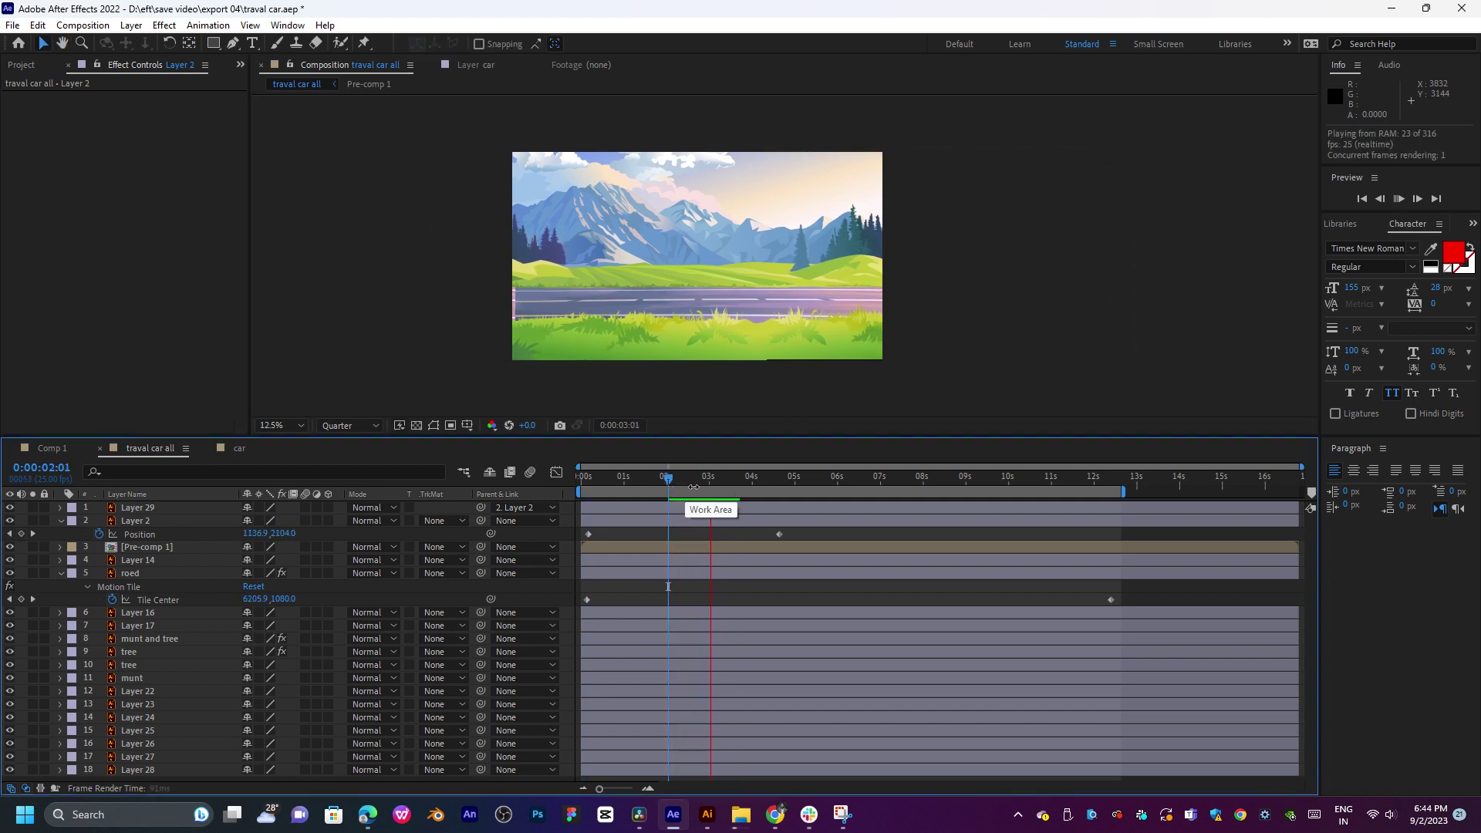
{"action": "key", "text": "space"}
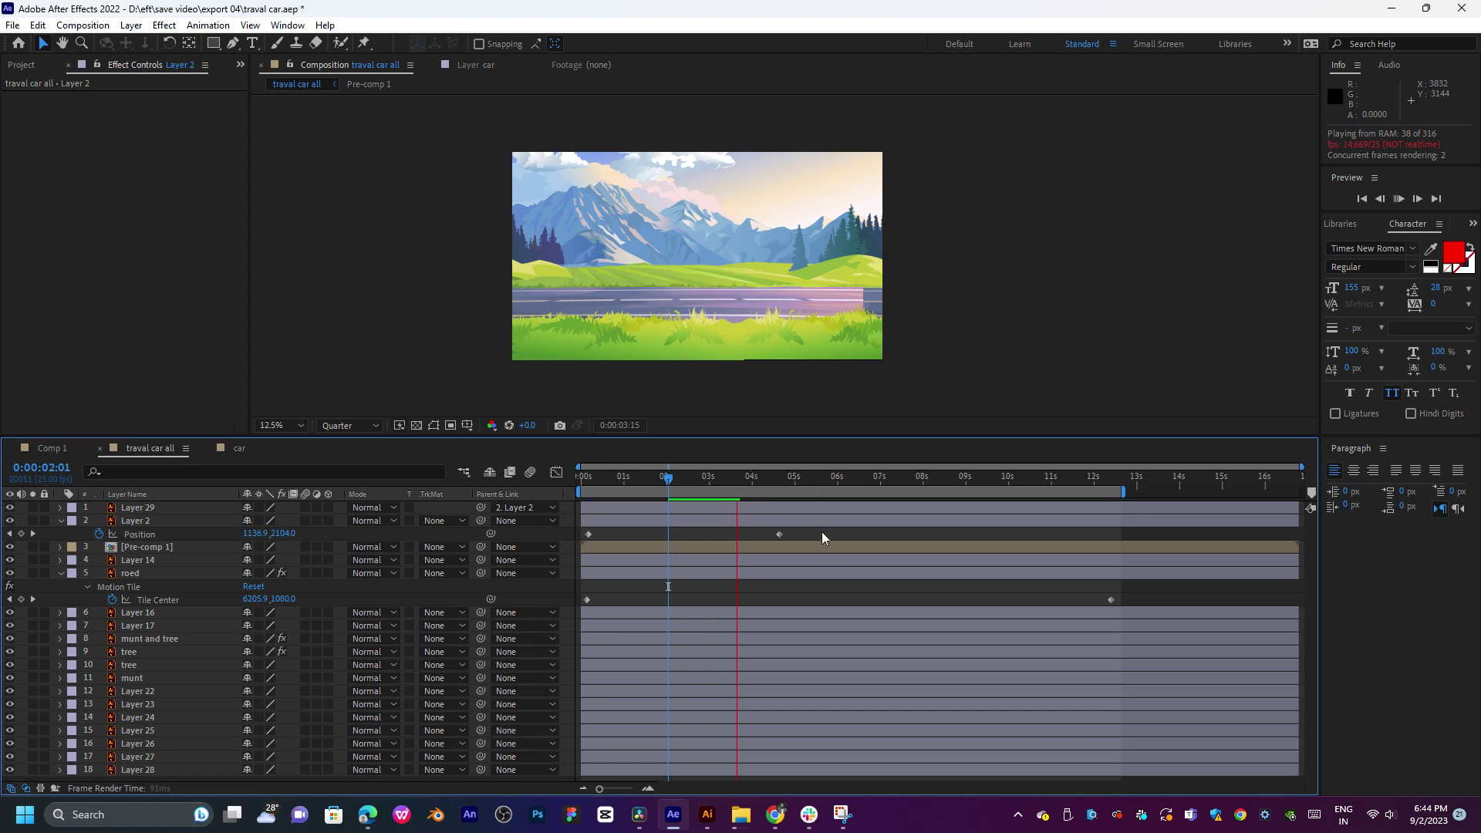
Step: Move Layer 2's ending Position keyframe to about 9 seconds and preview the slower grass motion
{"action": "left_click_drag", "start_coordinate": [779, 534], "coordinate": [971, 538]}
{"action": "key", "text": "space"}
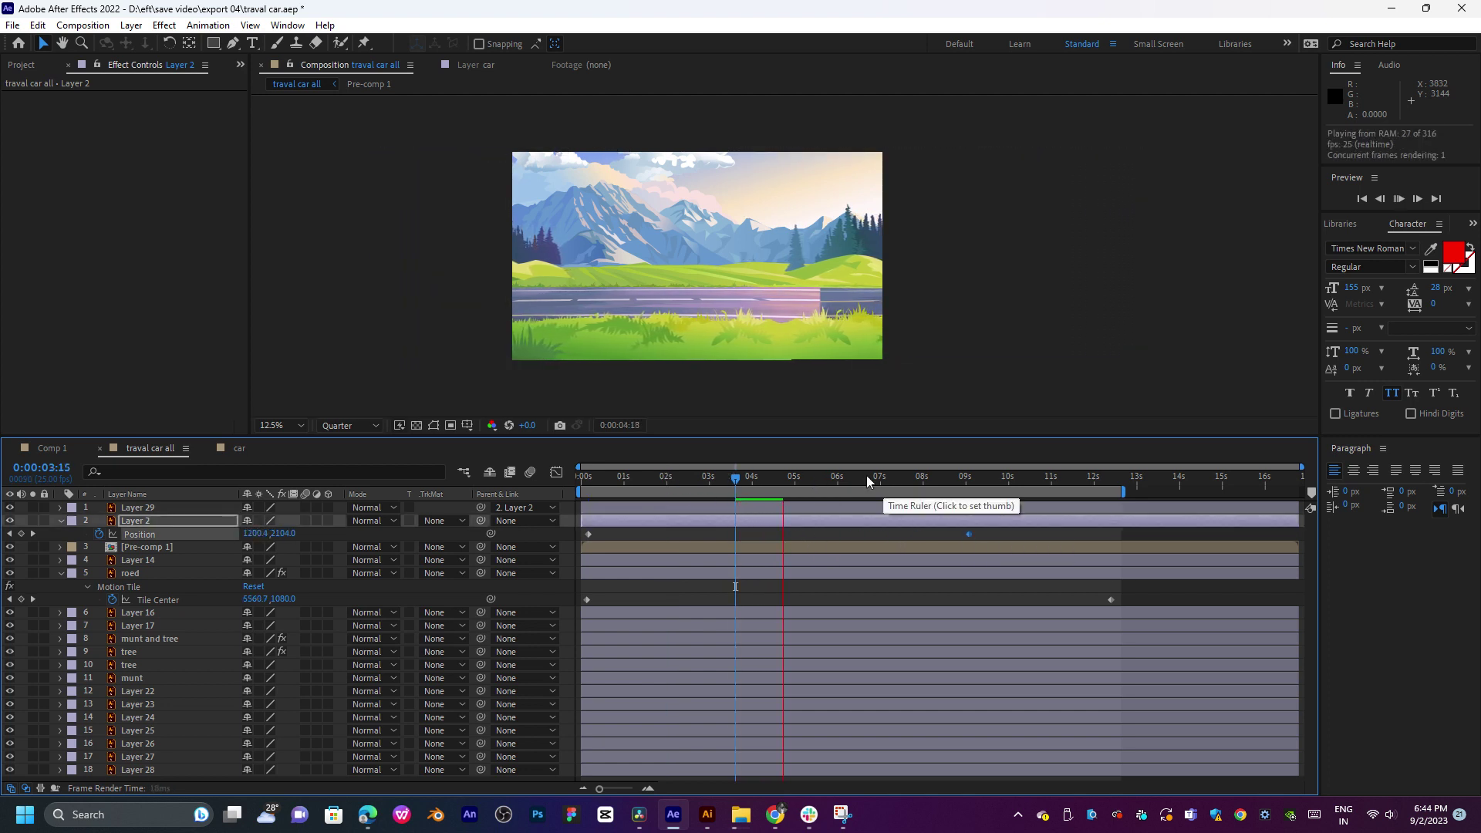
{"action": "left_click_drag", "start_coordinate": [817, 483], "coordinate": [972, 502]}
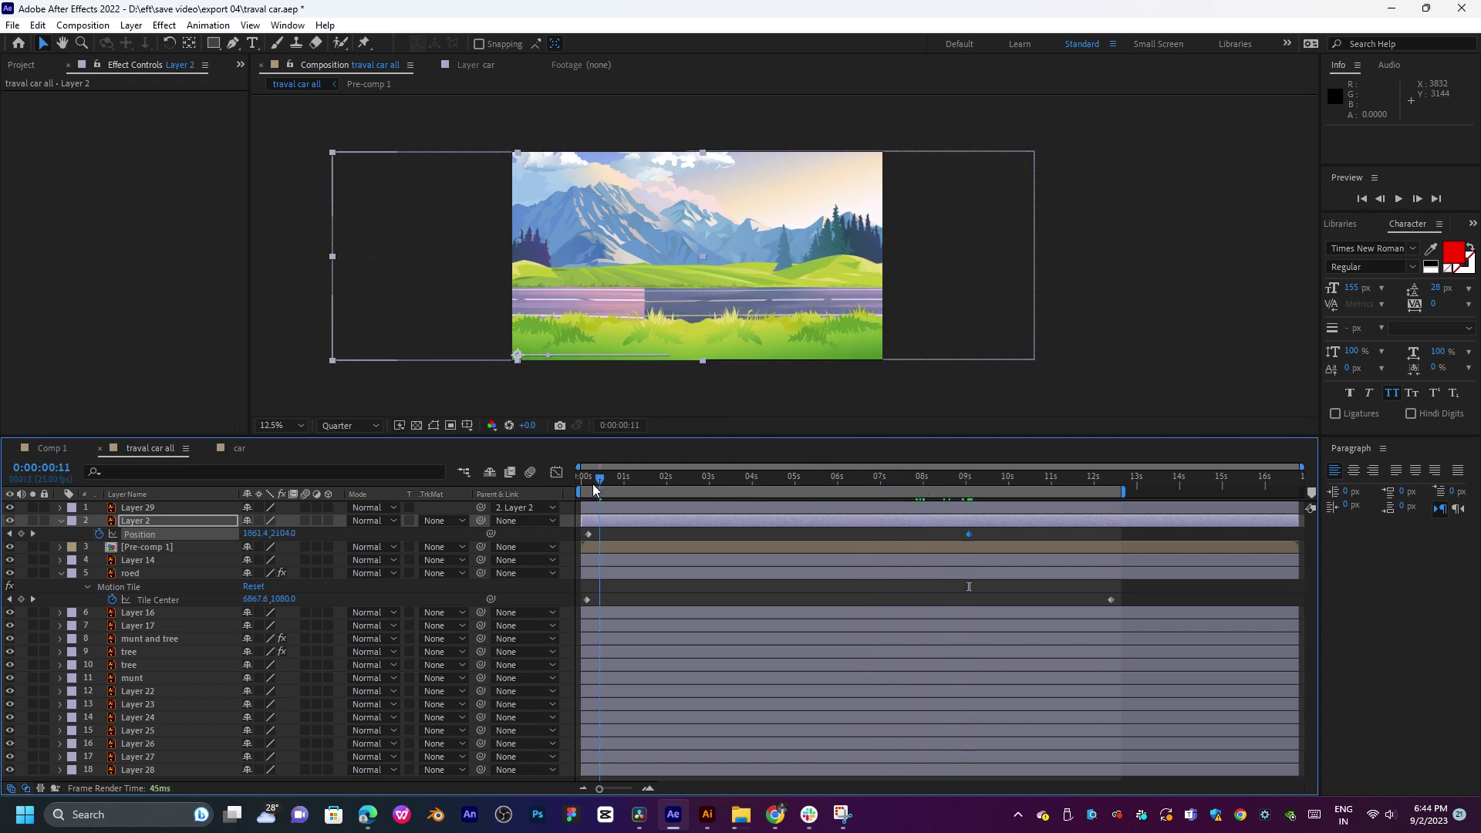
Step: At 0:00:00:04, set Layer 2's Position to 2357, 2245 and its Scale to 131%
{"action": "mouse_move", "coordinate": [592, 484]}
{"action": "left_mouse_down"}
{"action": "mouse_move", "coordinate": [929, 489]}
{"action": "mouse_move", "coordinate": [588, 506]}
{"action": "left_mouse_up"}
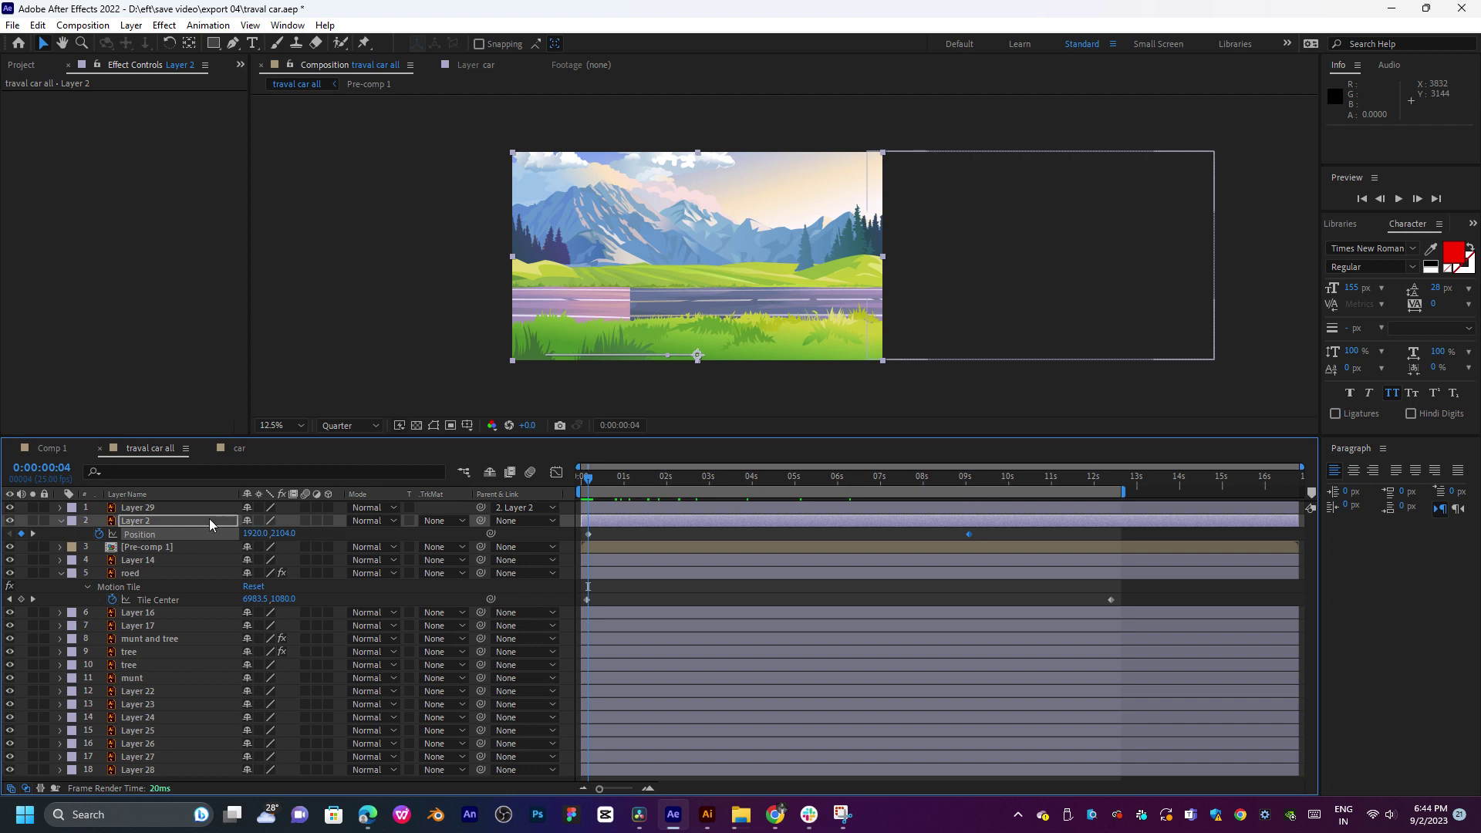
{"action": "left_click_drag", "start_coordinate": [247, 538], "coordinate": [584, 537]}
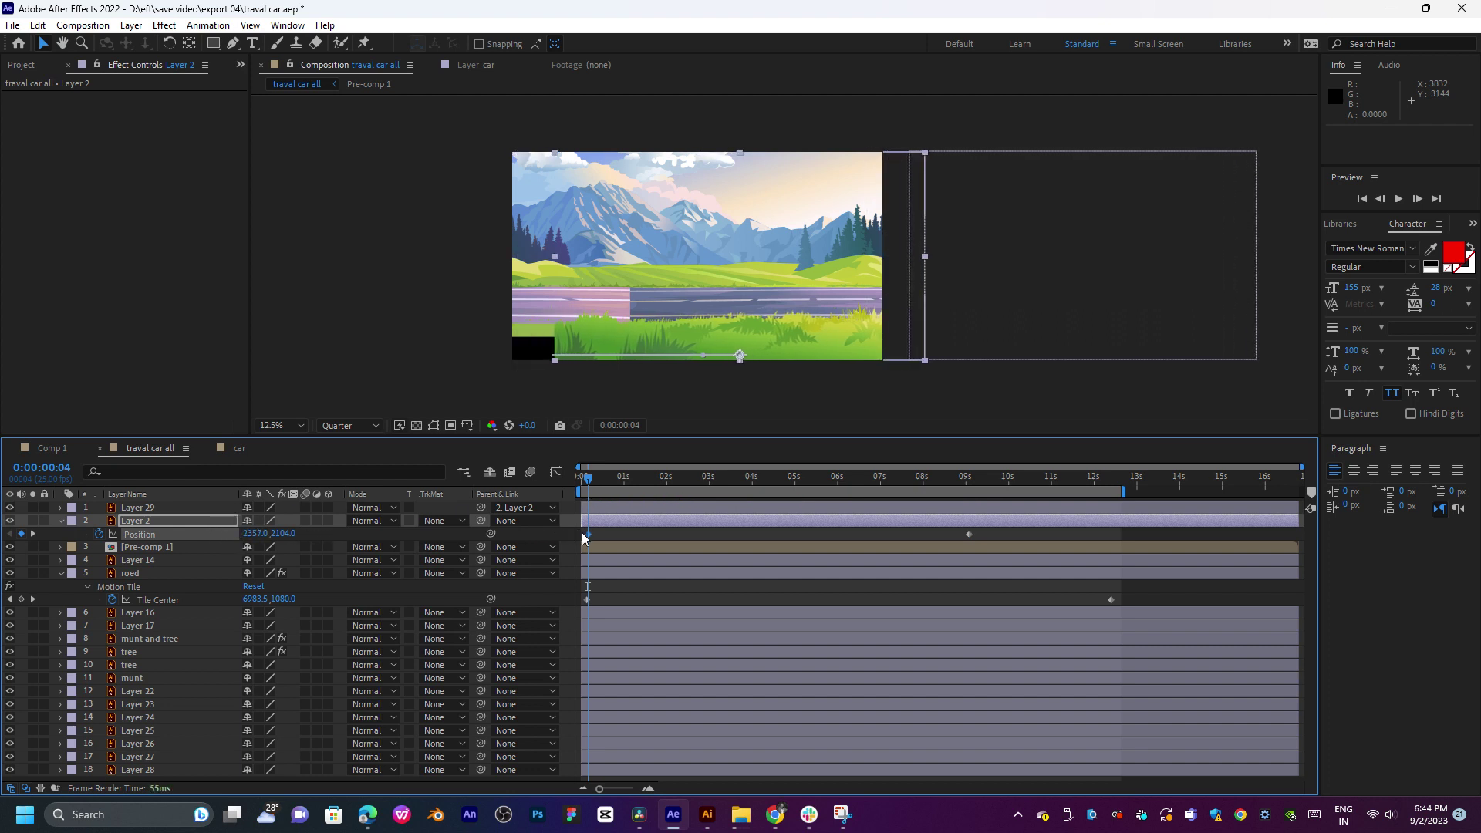
{"action": "key", "text": "s"}
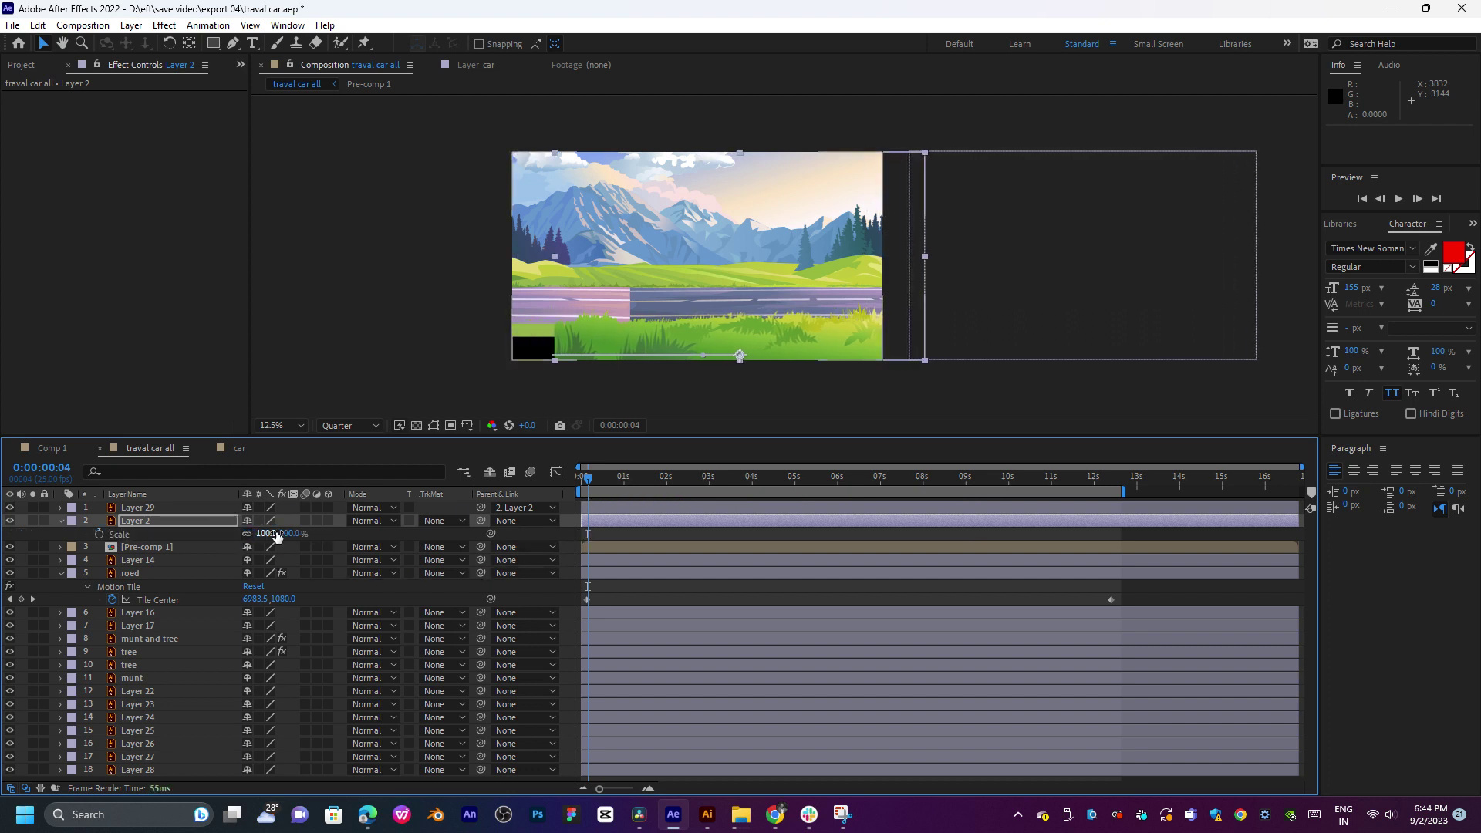
{"action": "left_click_drag", "start_coordinate": [293, 540], "coordinate": [312, 532]}
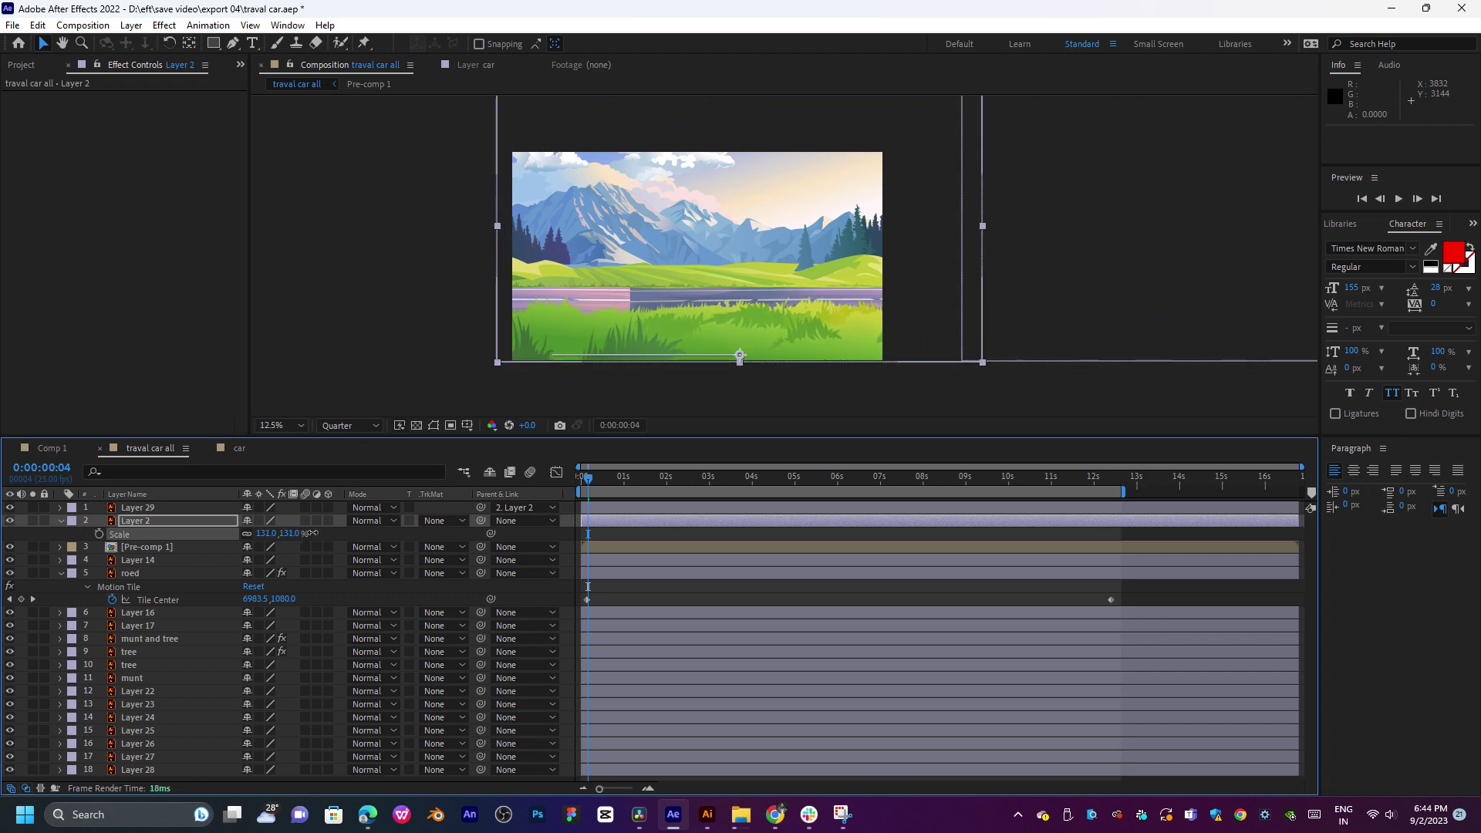
{"action": "key", "text": "p"}
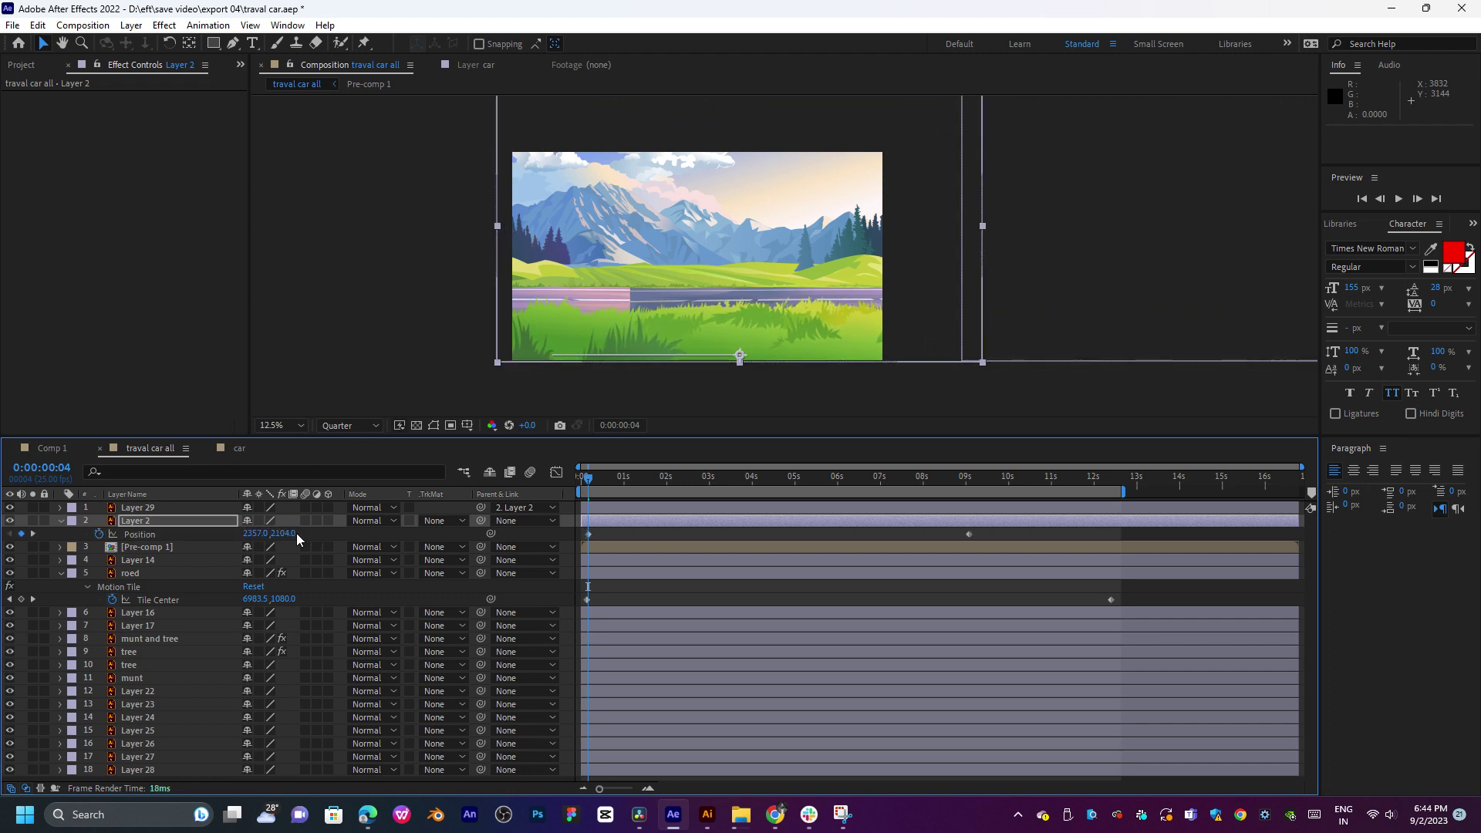
{"action": "left_click_drag", "start_coordinate": [291, 533], "coordinate": [398, 534]}
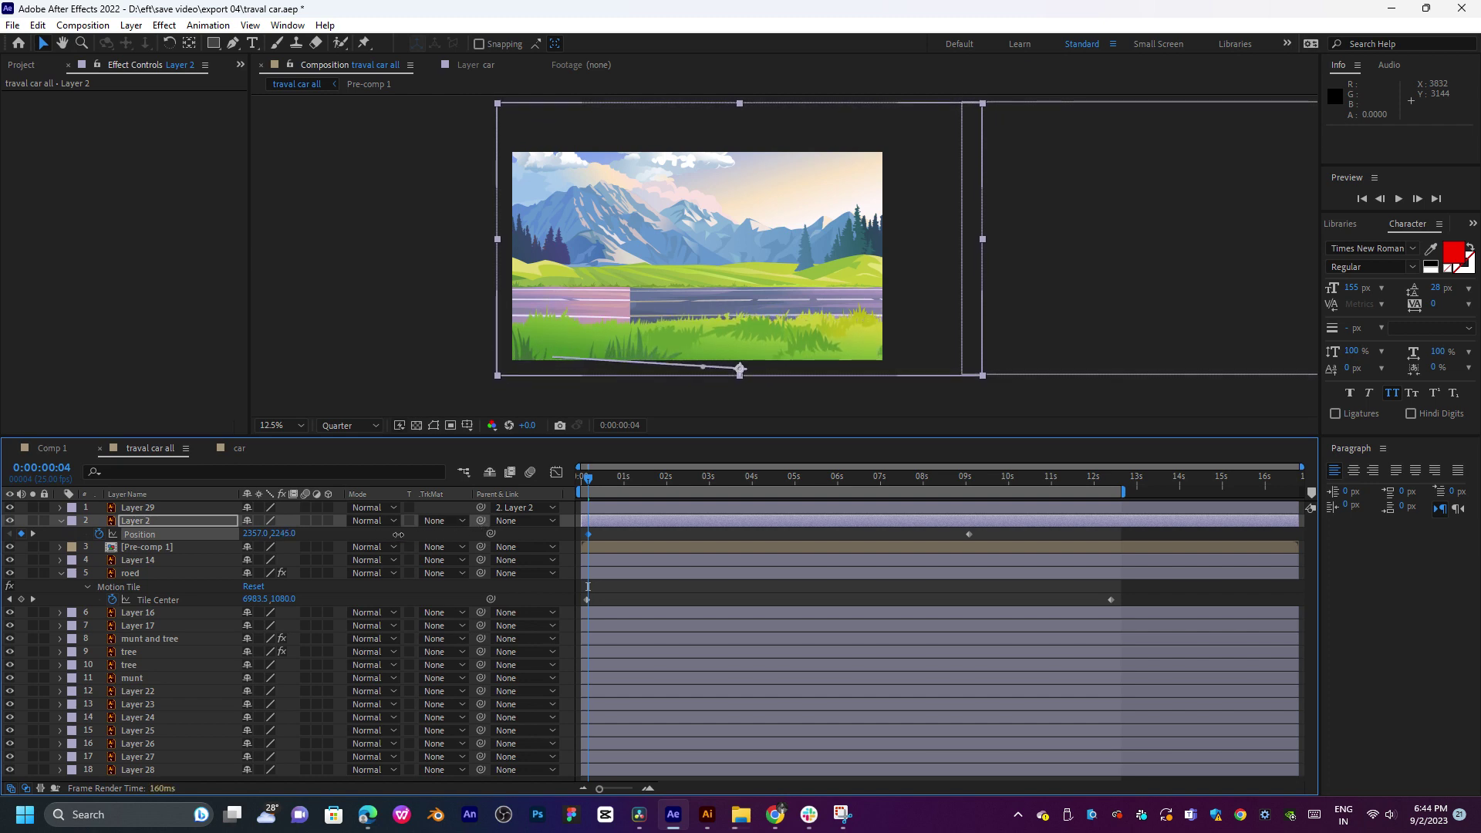
Step: Move Layer 2's ending Position keyframe to 0:00:12:11, previewing the grass motion before and after the change
{"action": "key", "text": "space"}
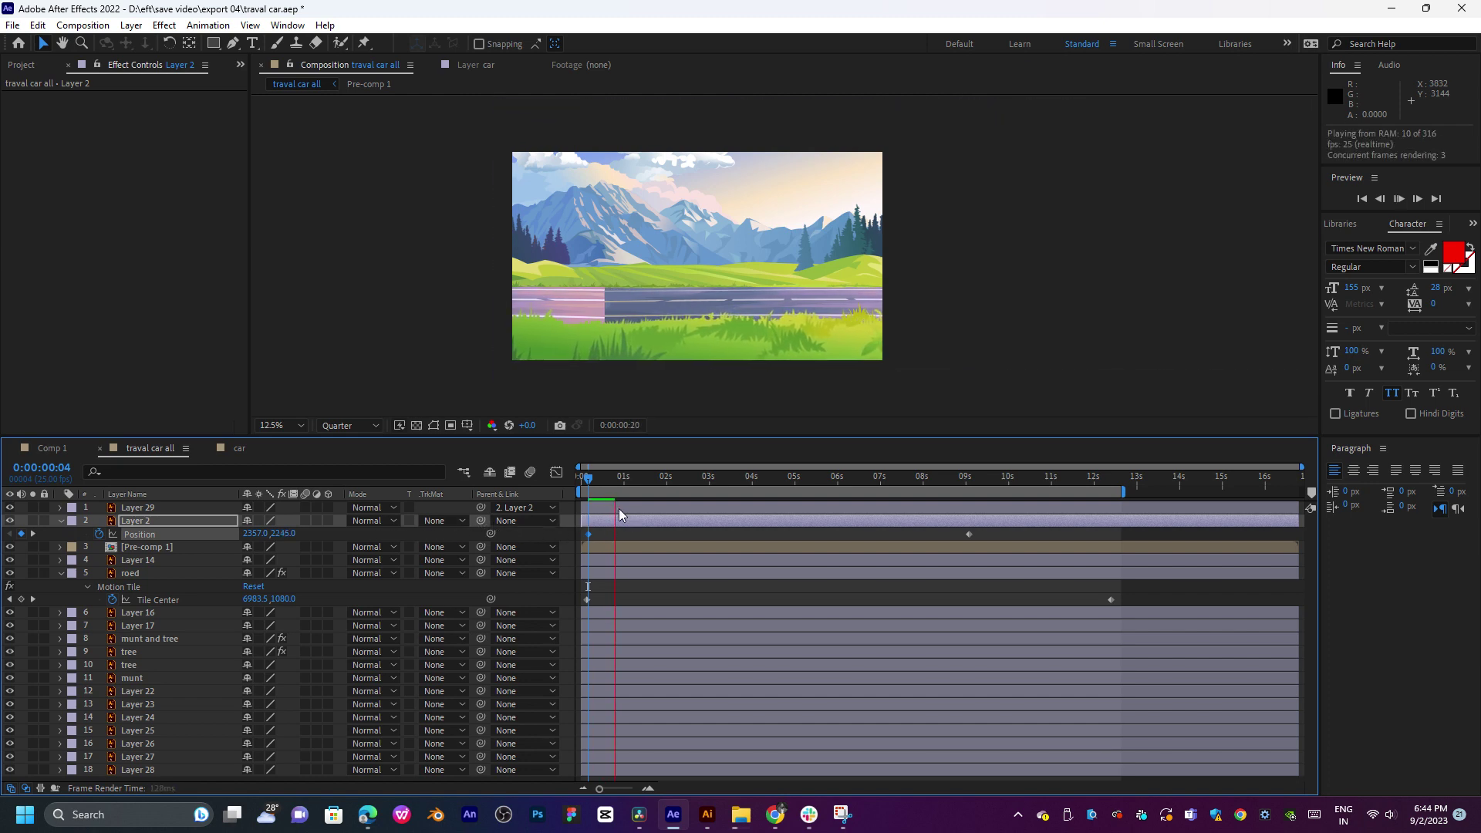
{"action": "left_click_drag", "start_coordinate": [619, 481], "coordinate": [1066, 535]}
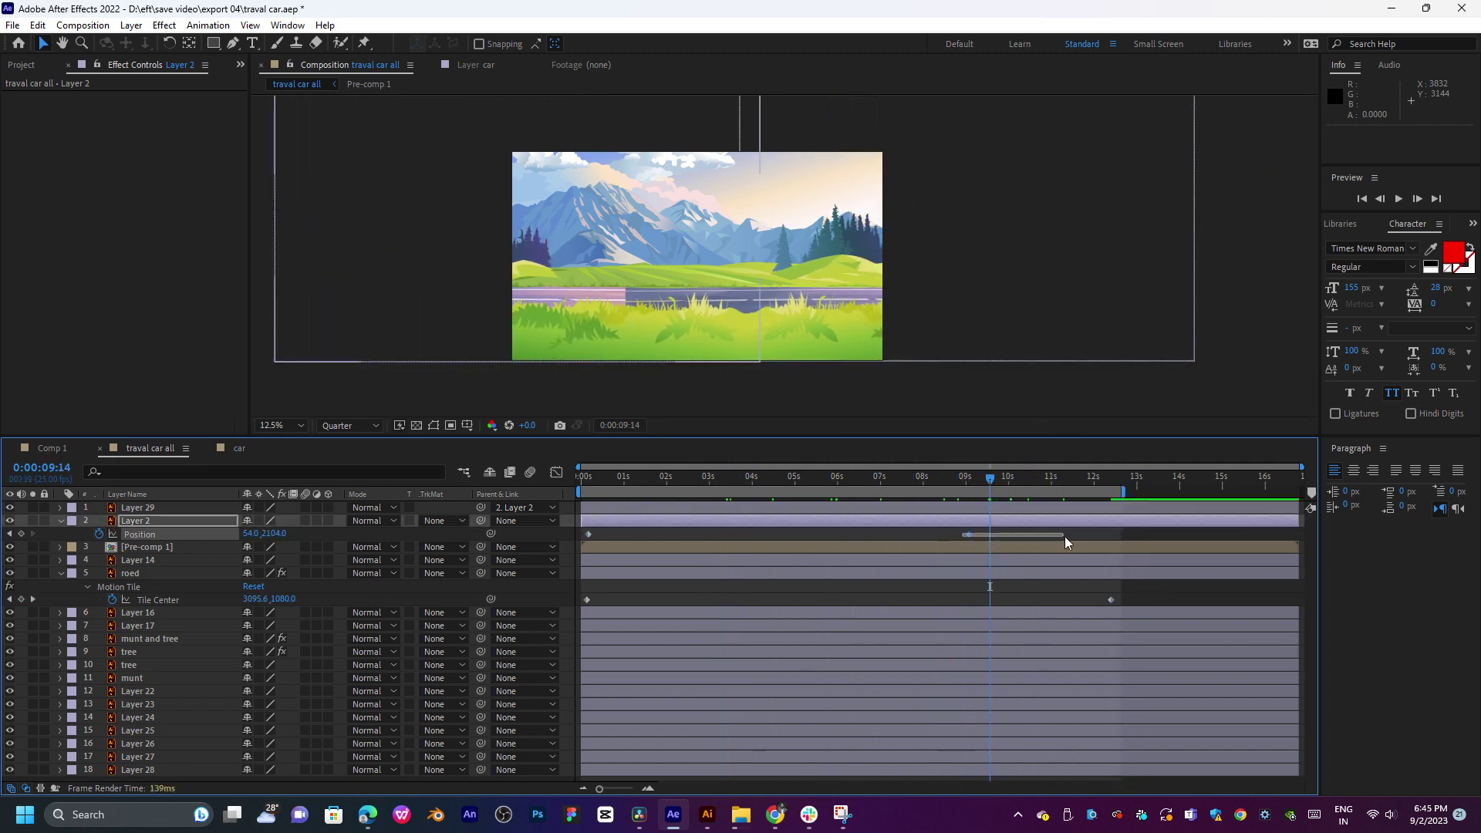
{"action": "left_click_drag", "start_coordinate": [974, 534], "coordinate": [1113, 535]}
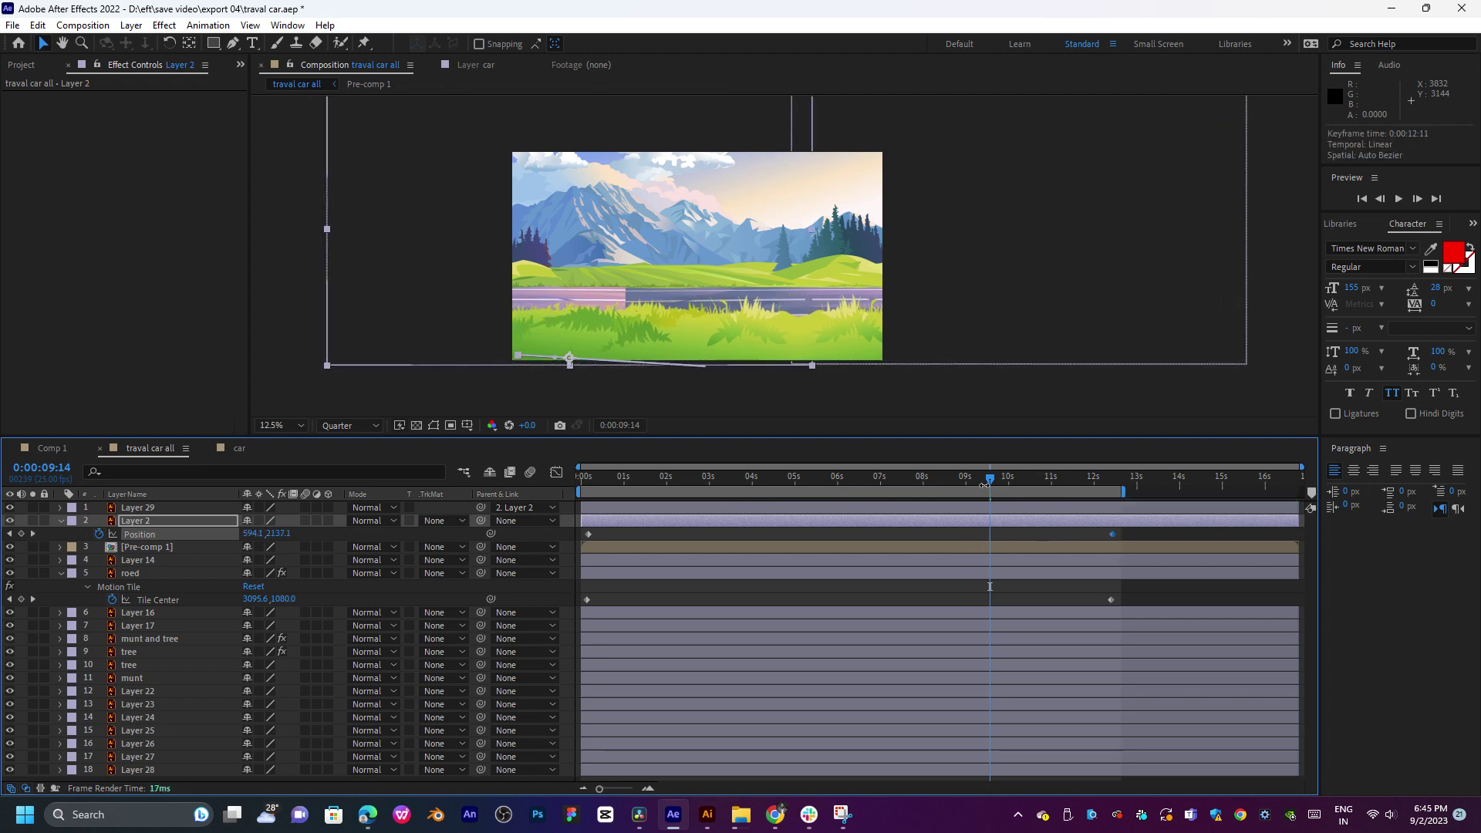
{"action": "left_click_drag", "start_coordinate": [985, 484], "coordinate": [675, 480]}
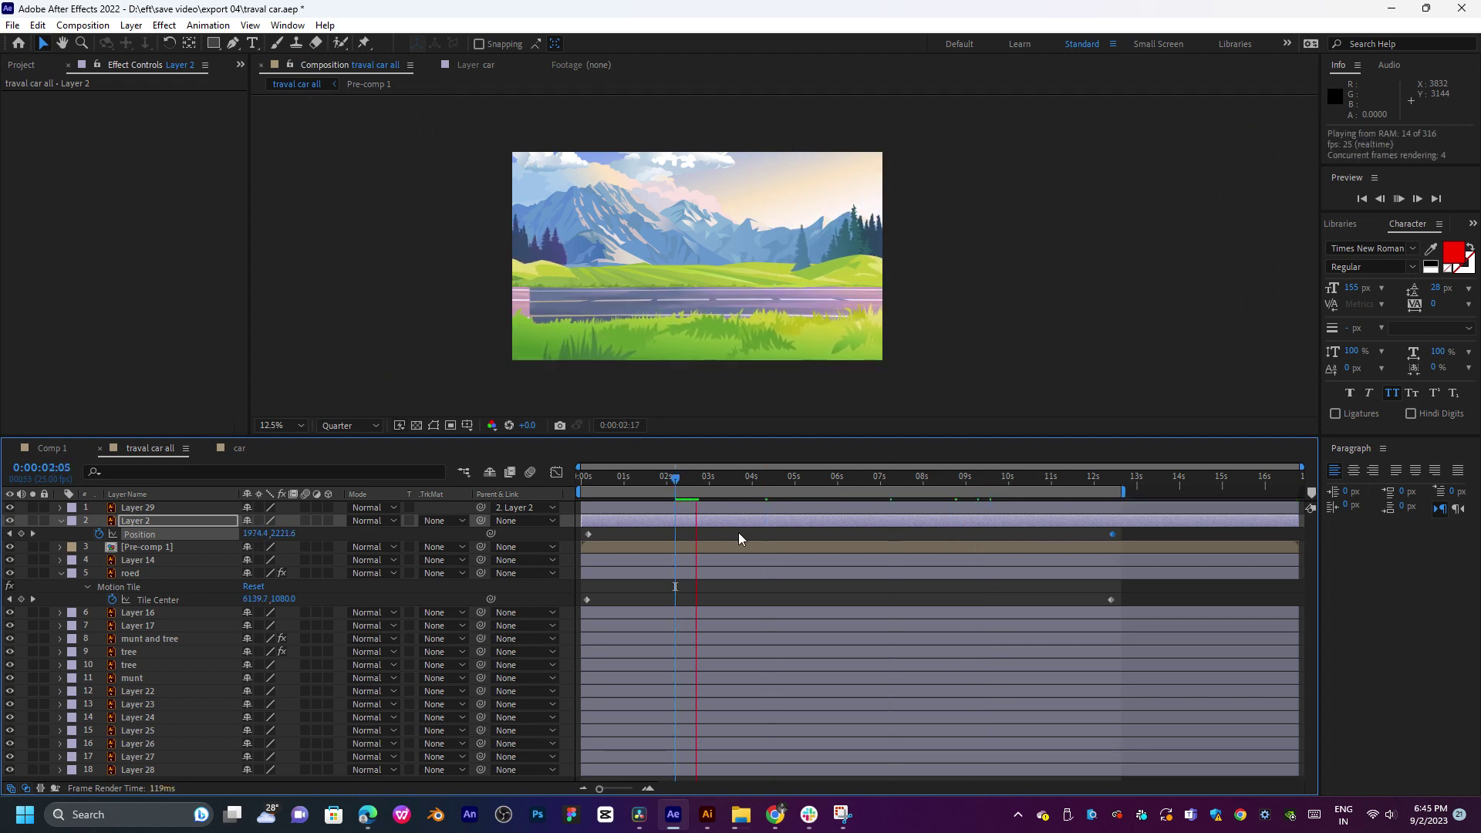
{"action": "left_click", "coordinate": [714, 480]}
{"action": "key", "text": "space"}
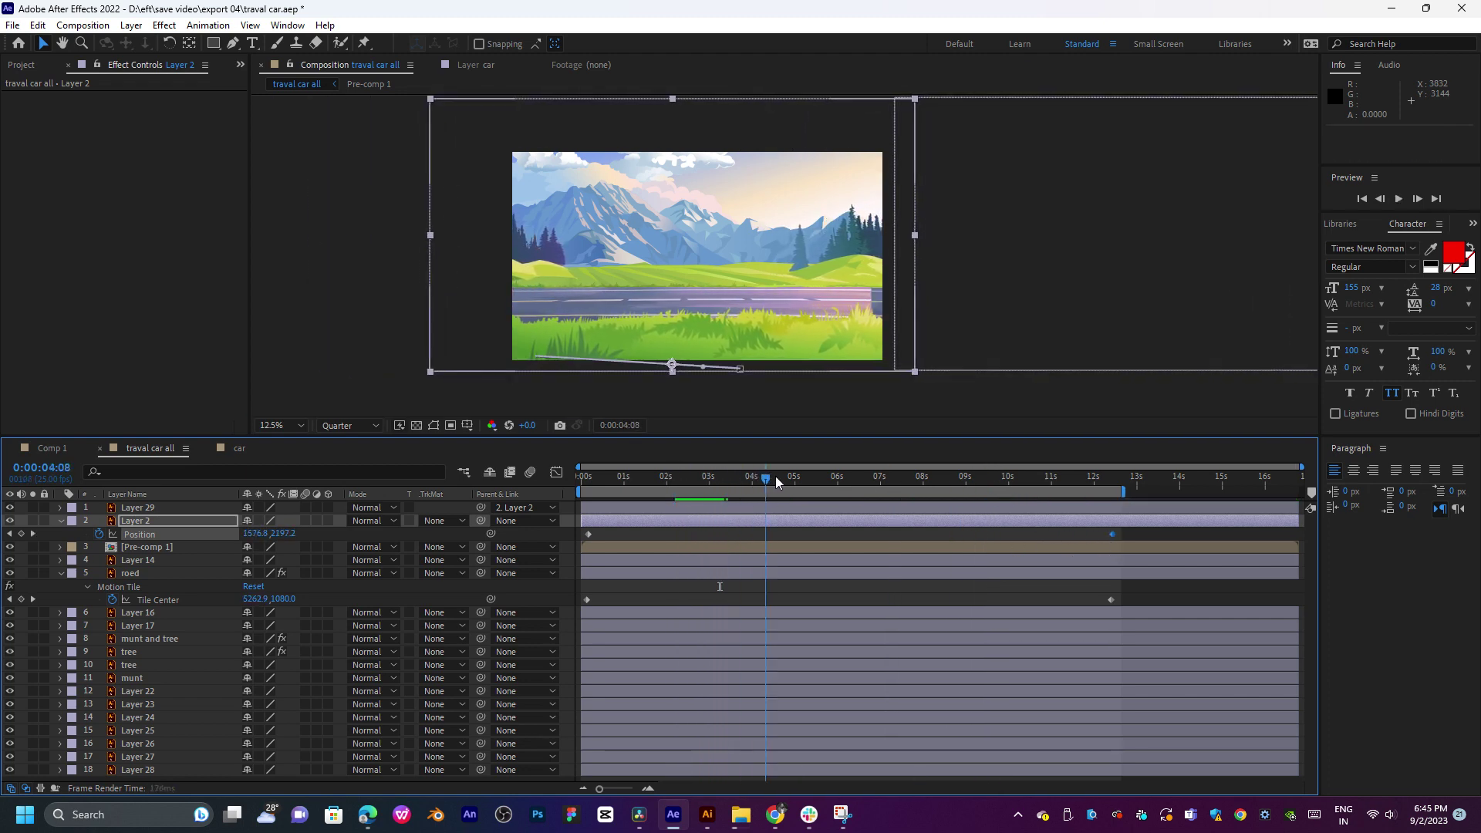
Step: Add the car composition to the traval car all timeline between Layer 2 and Pre-comp 1
{"action": "left_click", "coordinate": [587, 480]}
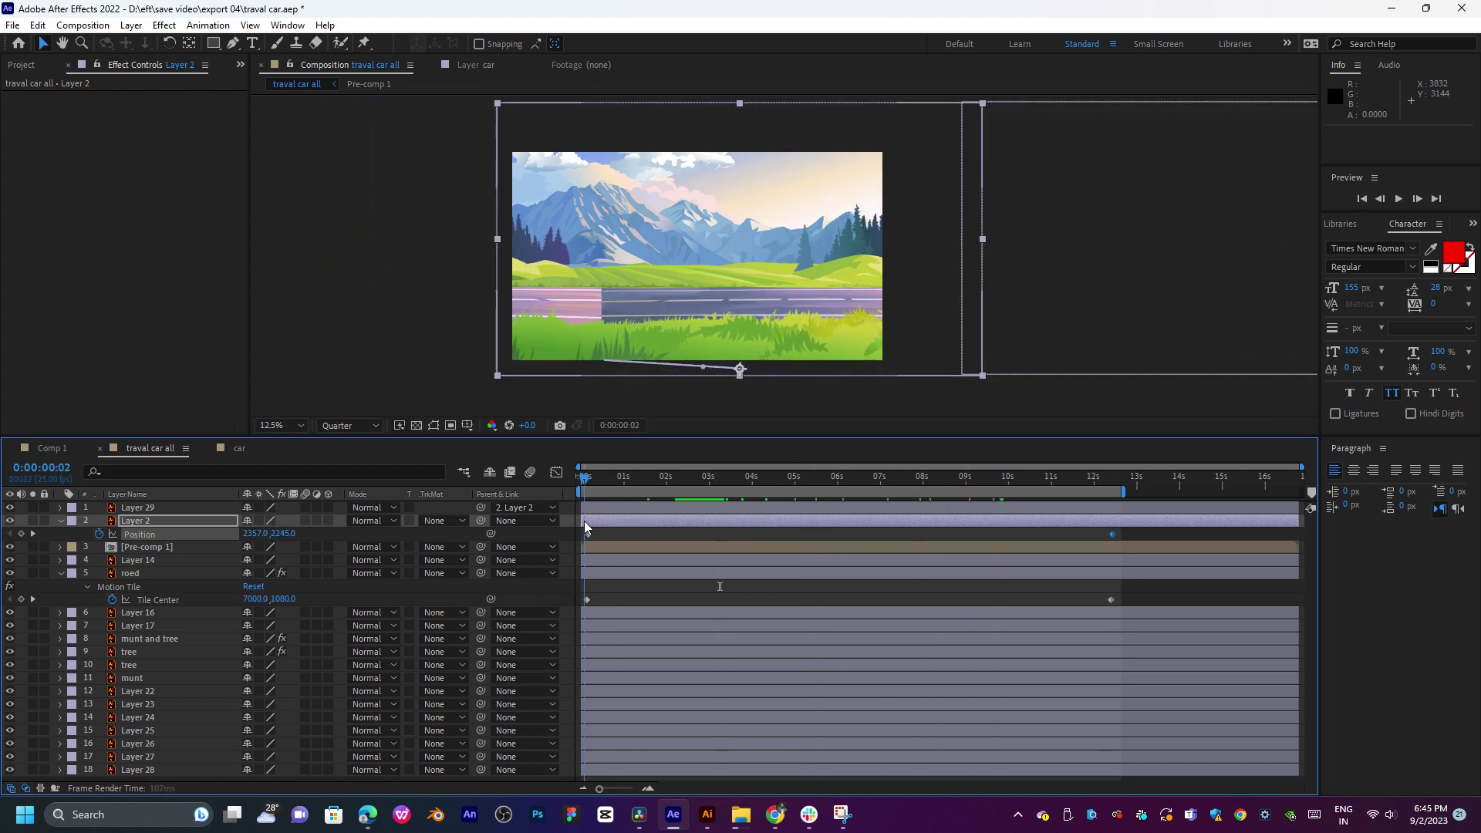
{"action": "left_click", "coordinate": [40, 69]}
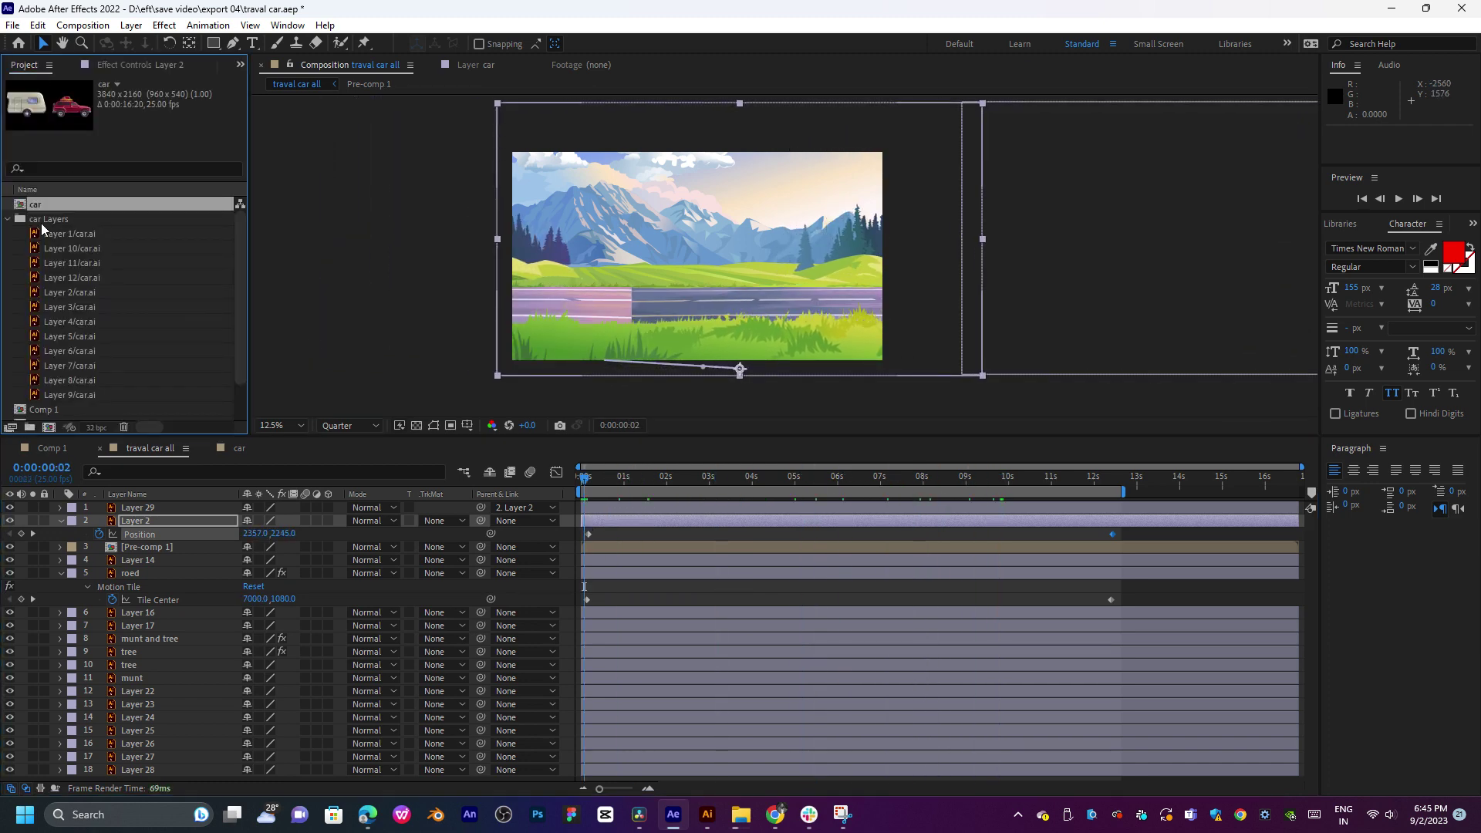
{"action": "left_click", "coordinate": [8, 219]}
{"action": "left_click_drag", "start_coordinate": [54, 206], "coordinate": [146, 557]}
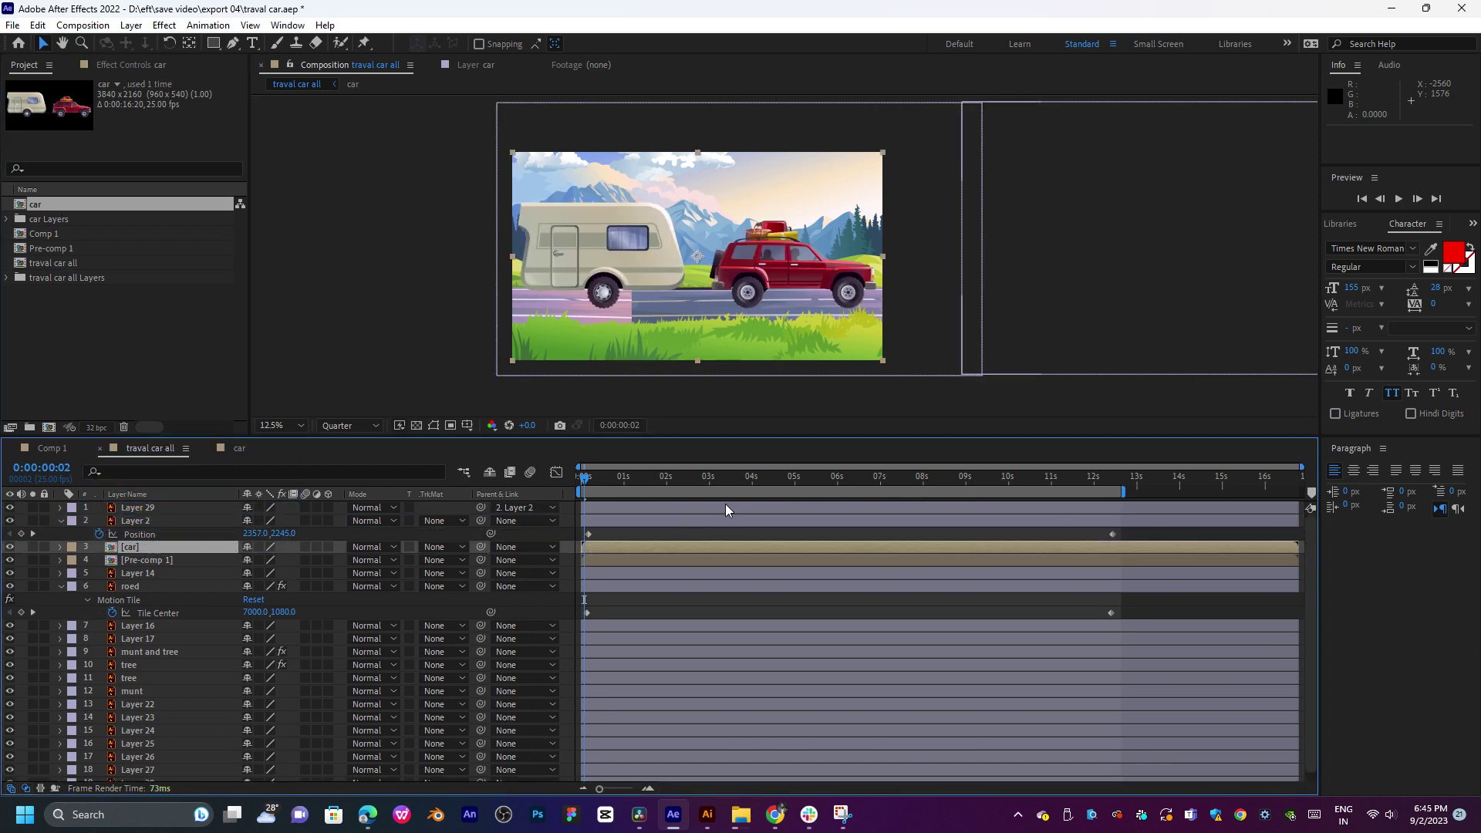
Step: Scale down the car layer and place it on the road at Position 1832, 1344
{"action": "left_click_drag", "start_coordinate": [883, 257], "coordinate": [762, 281]}
{"action": "key", "text": "period"}
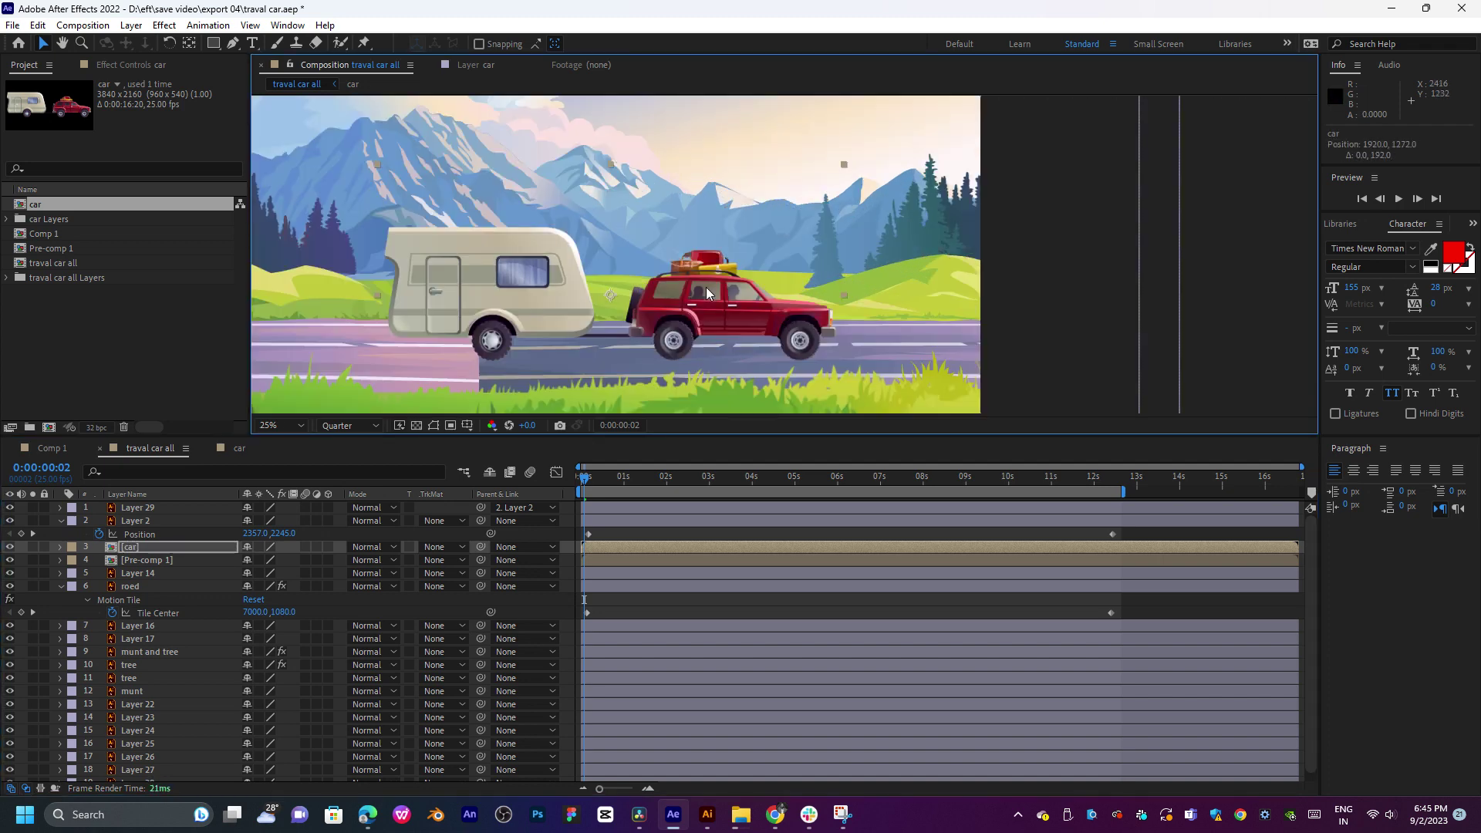
{"action": "key", "text": "comma"}
{"action": "left_click_drag", "start_coordinate": [814, 274], "coordinate": [737, 293]}
{"action": "scroll", "coordinate": [730, 280], "scroll_direction": "up", "scroll_amount": 1}
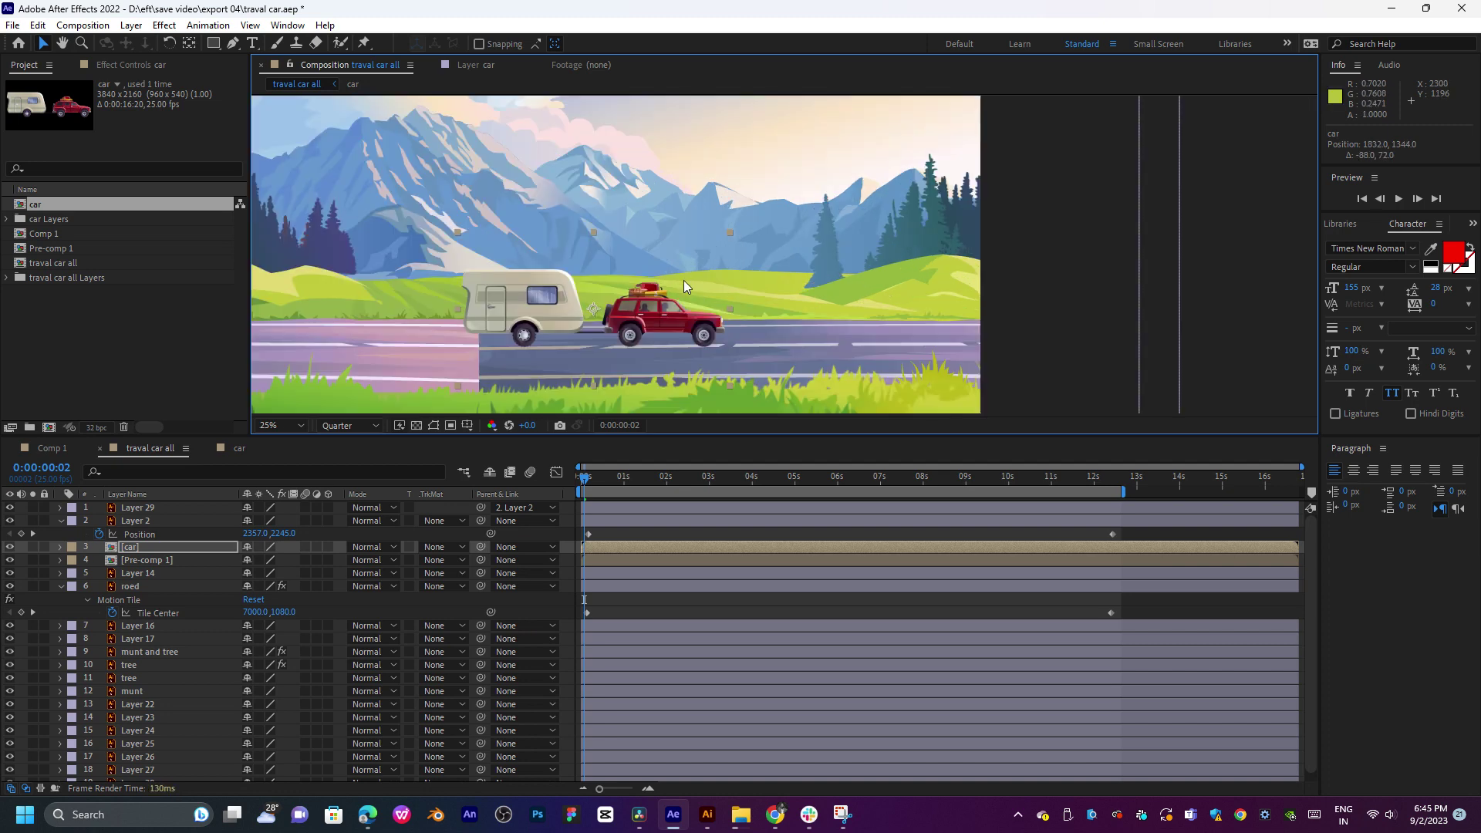
Step: Show the rulers, check the motion briefly, and raise the car layer to Position 1844, 1296
{"action": "key", "text": "ctrl+r"}
{"action": "key", "text": "space"}
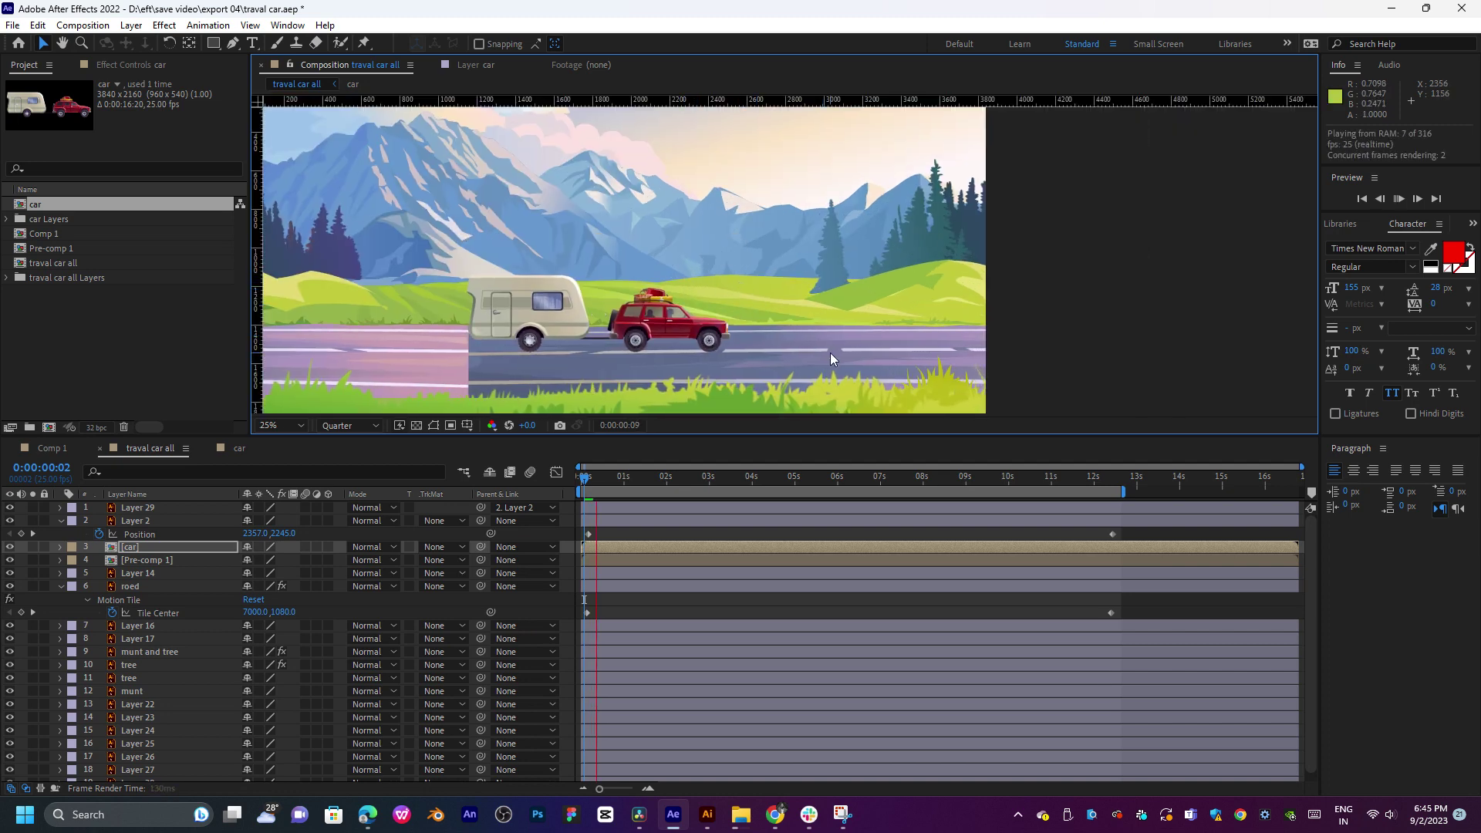
{"action": "key", "text": "space"}
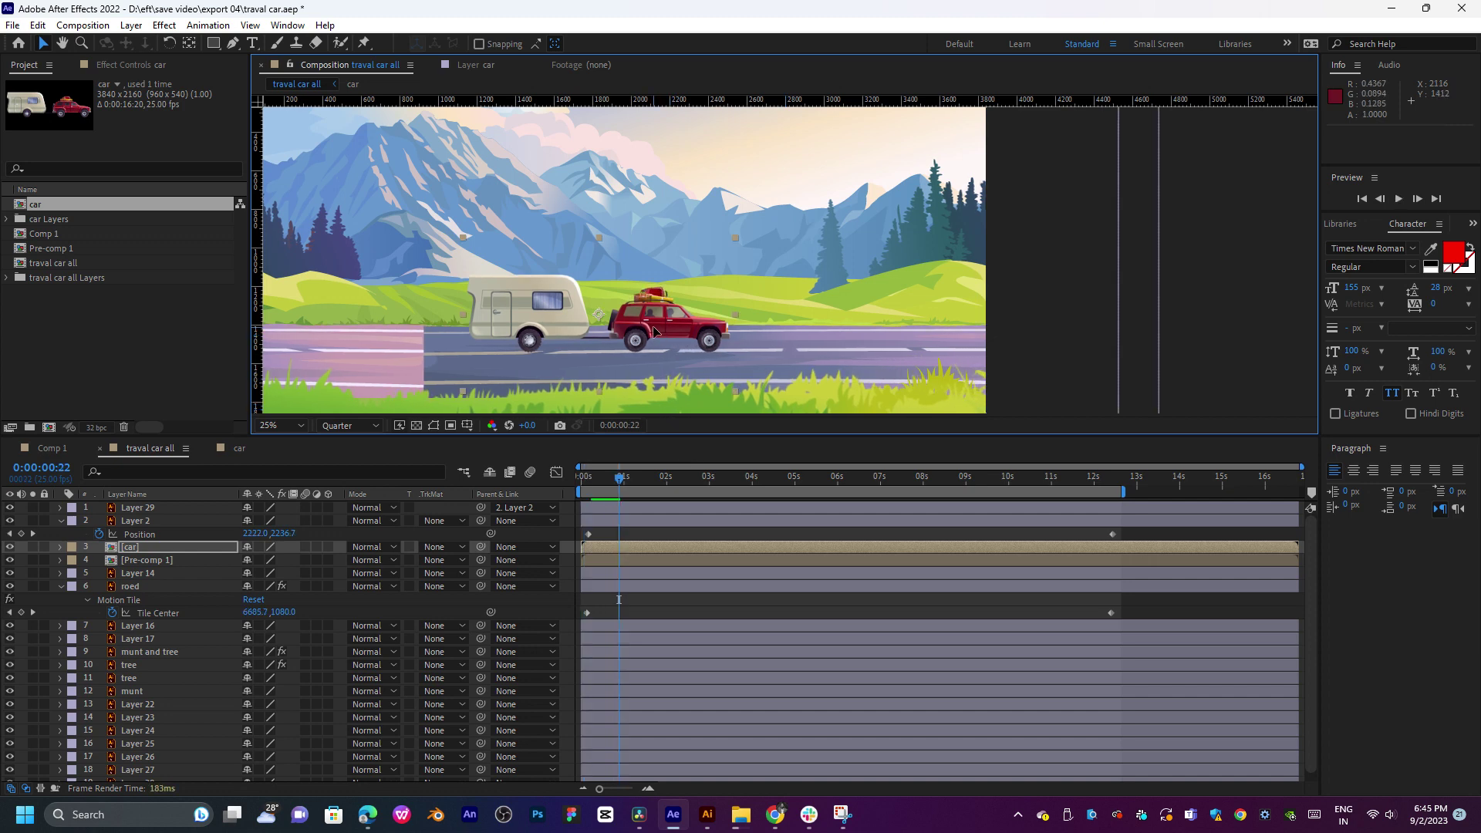
{"action": "left_click_drag", "start_coordinate": [654, 332], "coordinate": [657, 322]}
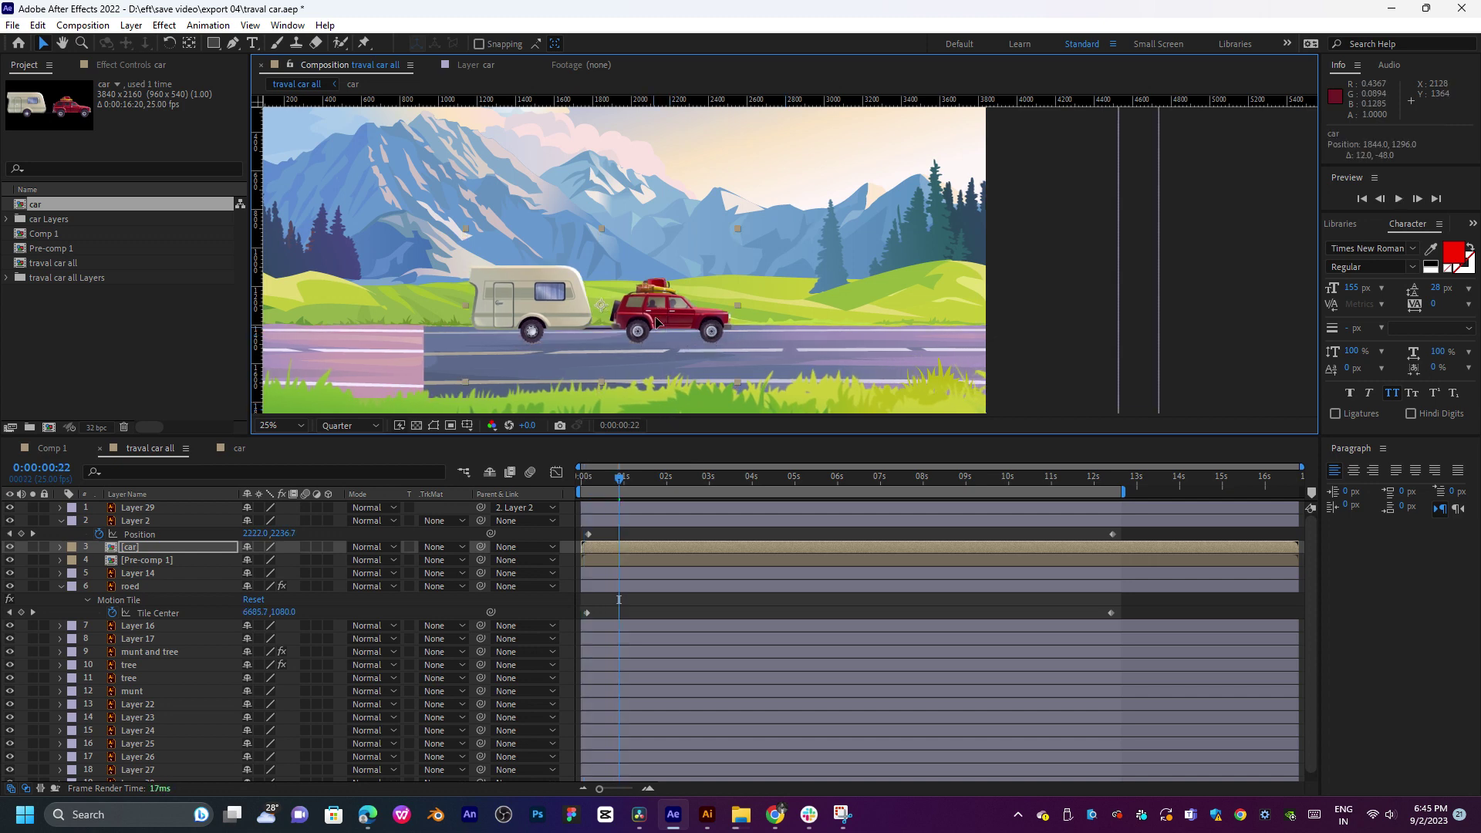
Step: Preview the car against the moving scenery and scrub through to 0:00:02:23
{"action": "key", "text": "space"}
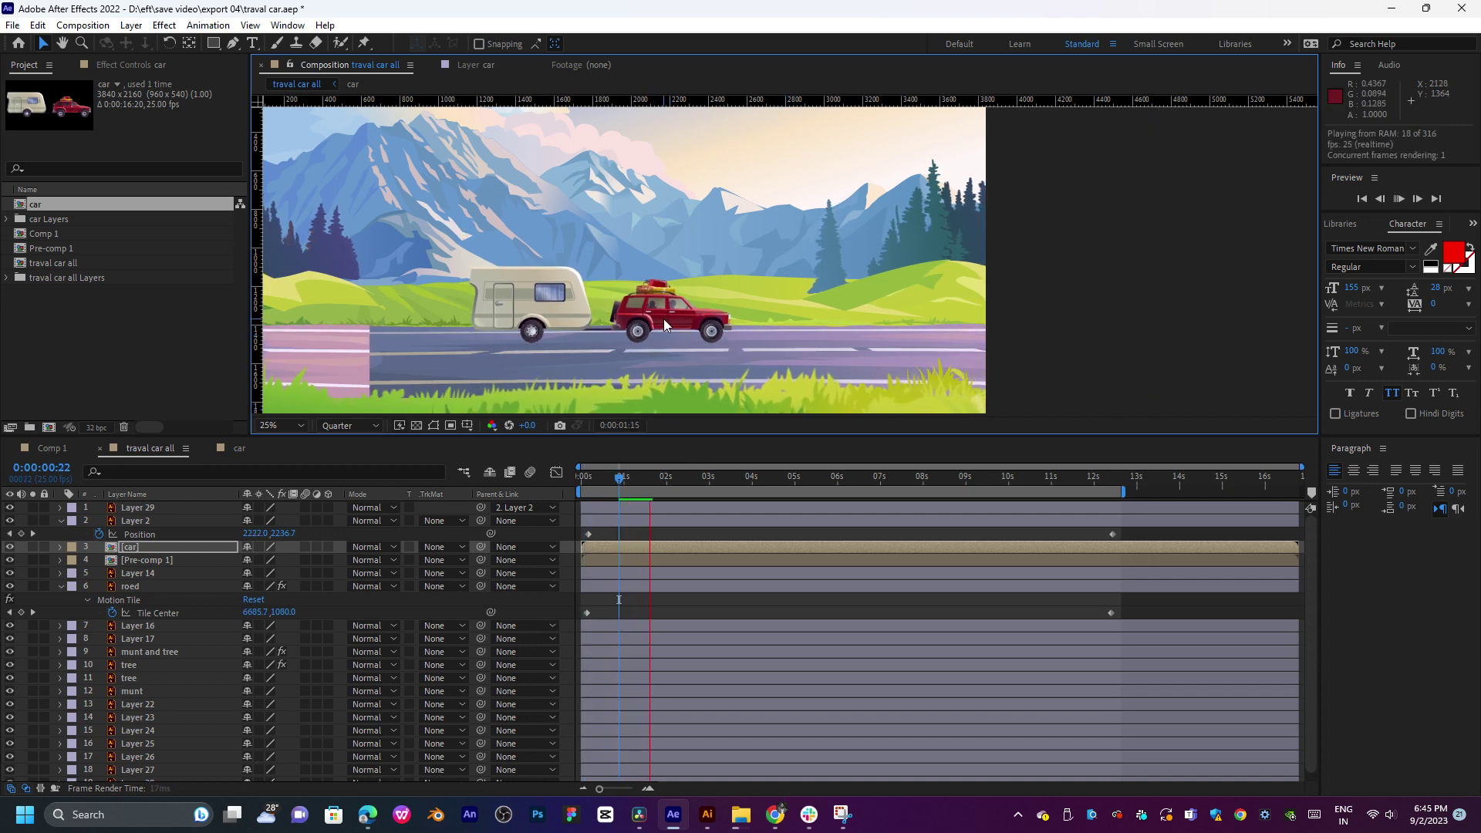
{"action": "key", "text": "comma"}
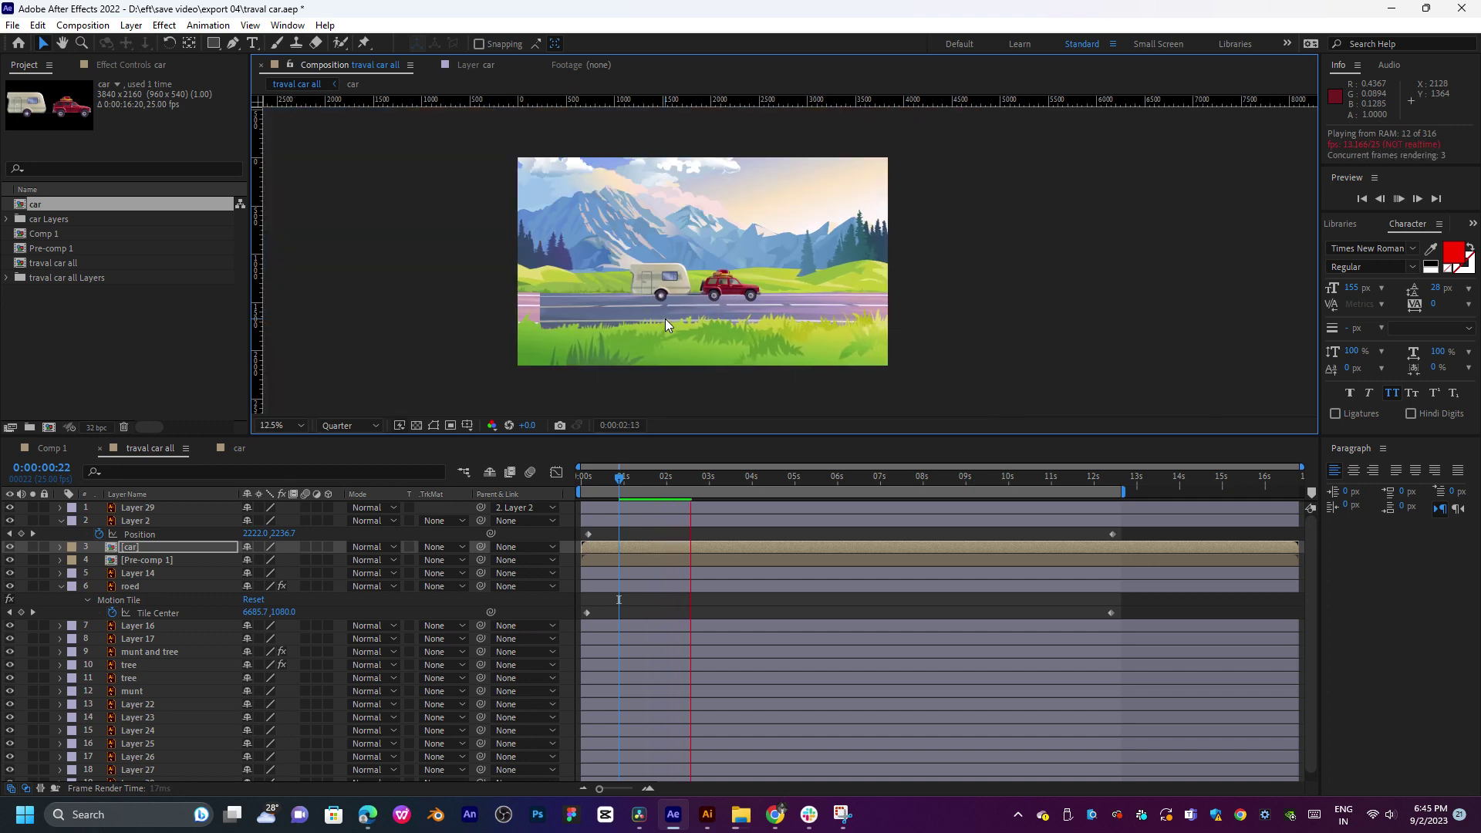
{"action": "left_click", "coordinate": [653, 486]}
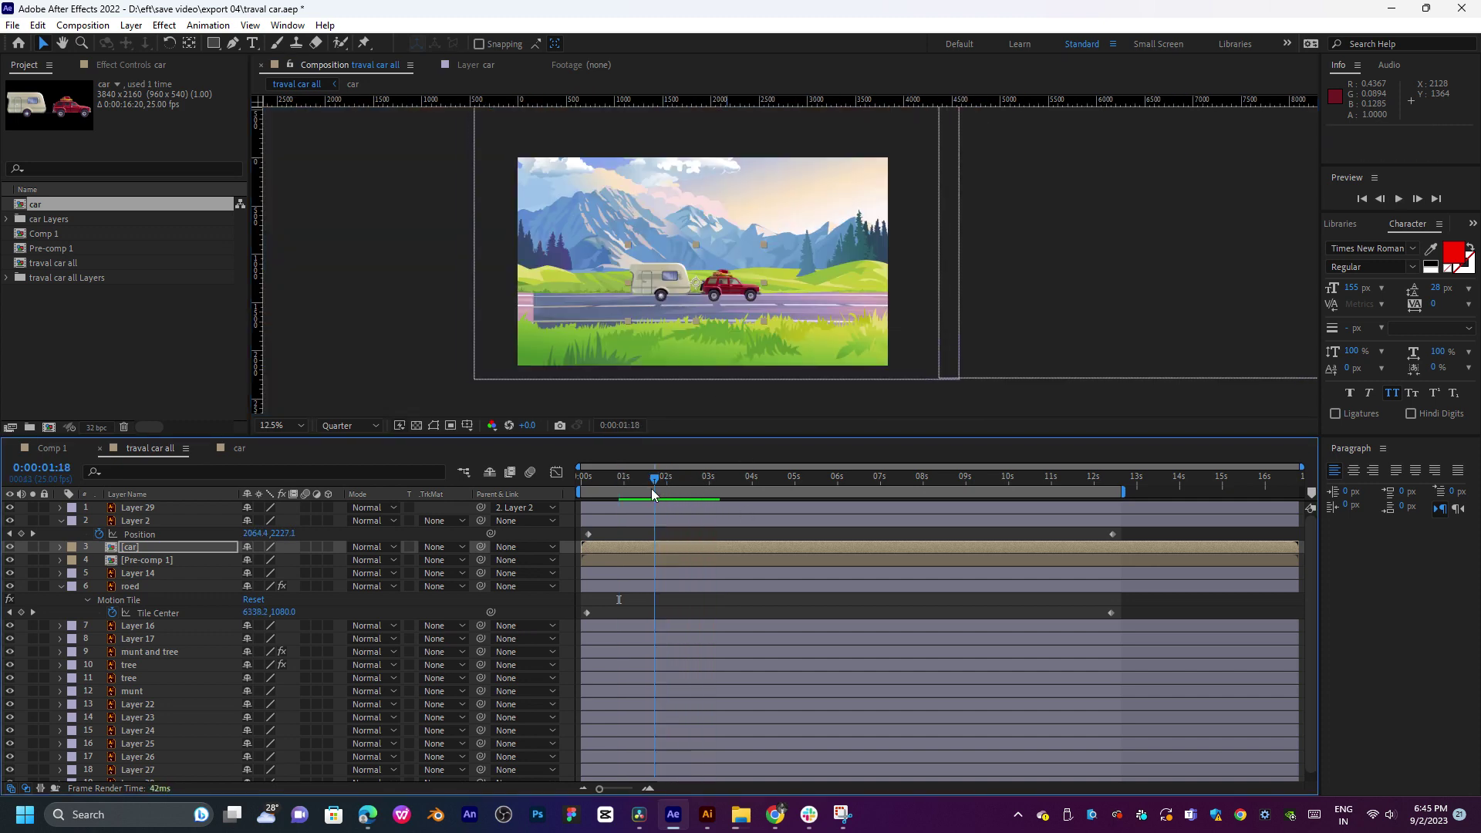
{"action": "left_click_drag", "start_coordinate": [651, 488], "coordinate": [706, 516]}
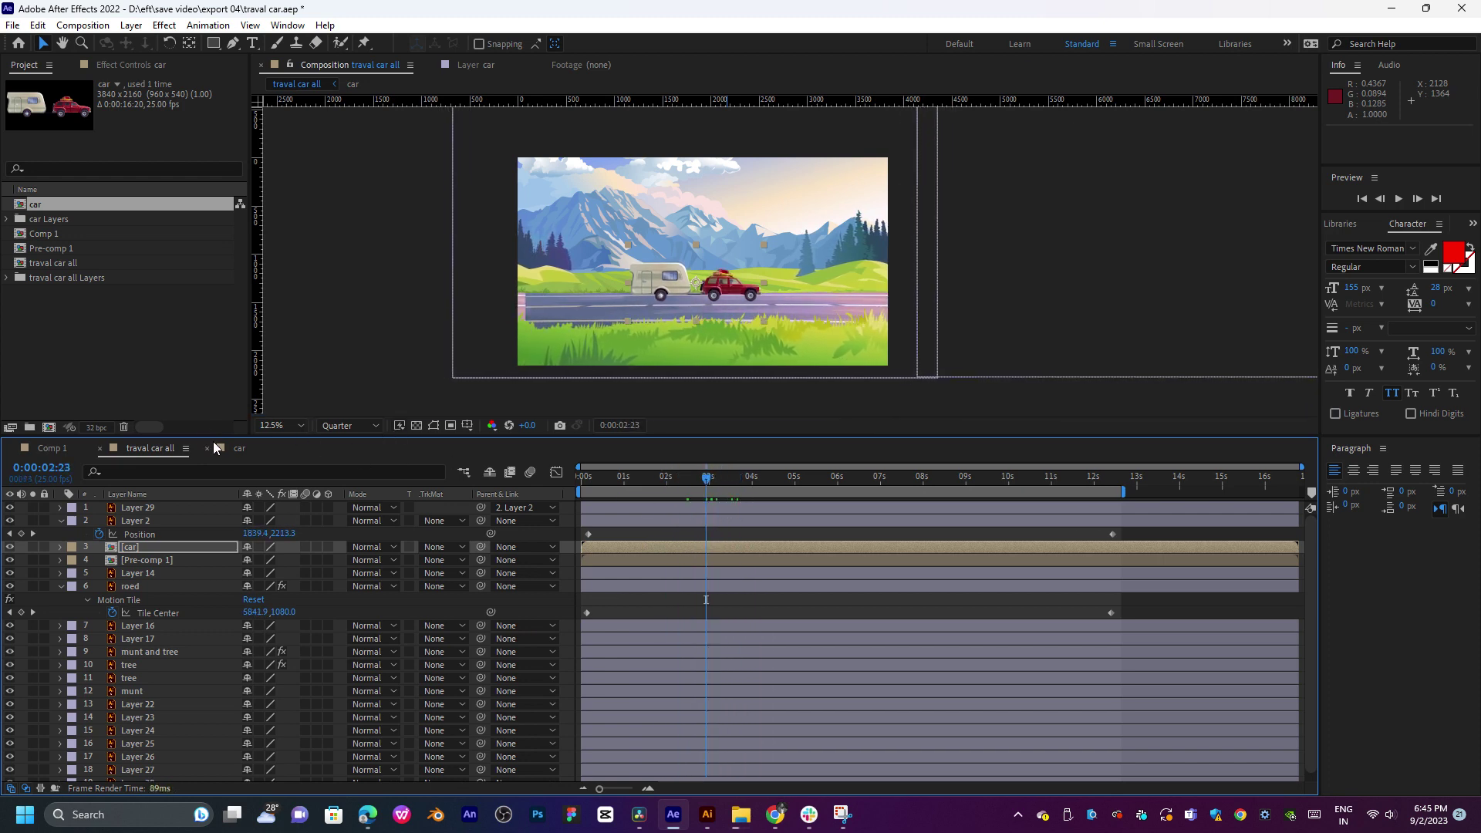
Step: Close the car composition's timeline and create a new composition 2160 px wide and 3840 px high
{"action": "left_click", "coordinate": [219, 449]}
{"action": "left_click", "coordinate": [207, 449]}
{"action": "key", "text": "ctrl+n"}
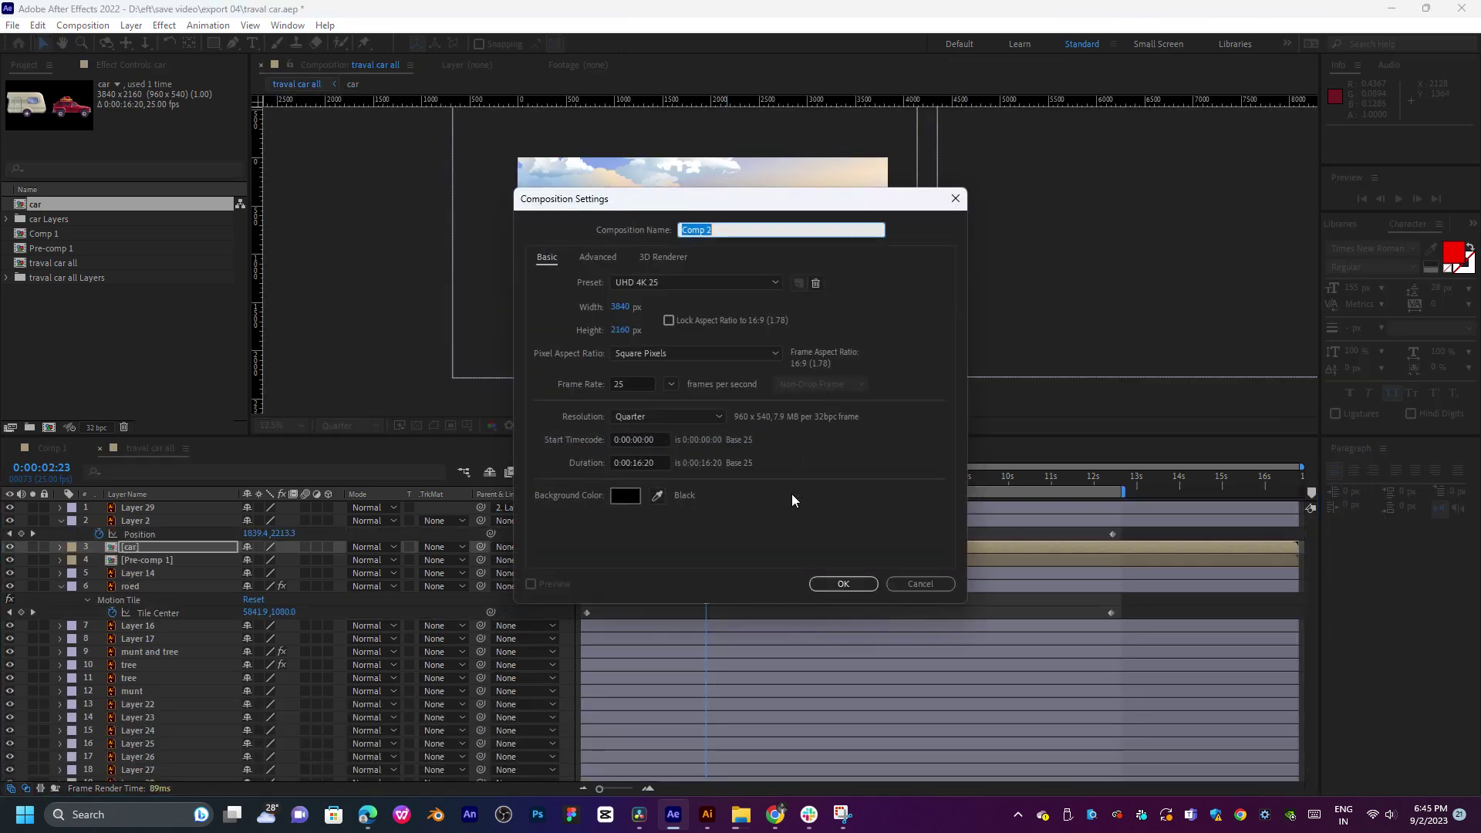
{"action": "left_click", "coordinate": [625, 317]}
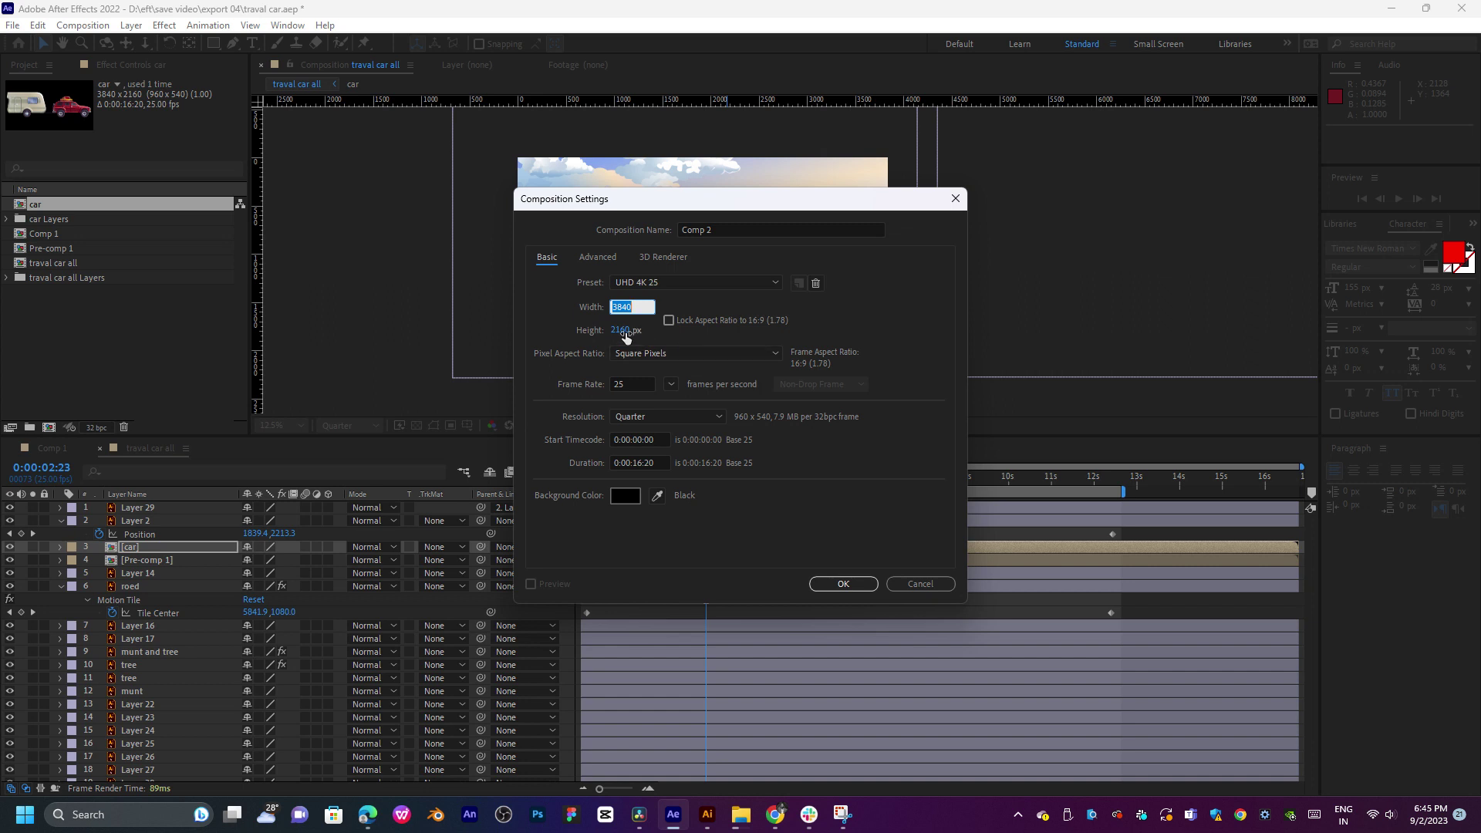
{"action": "type", "text": "2160"}
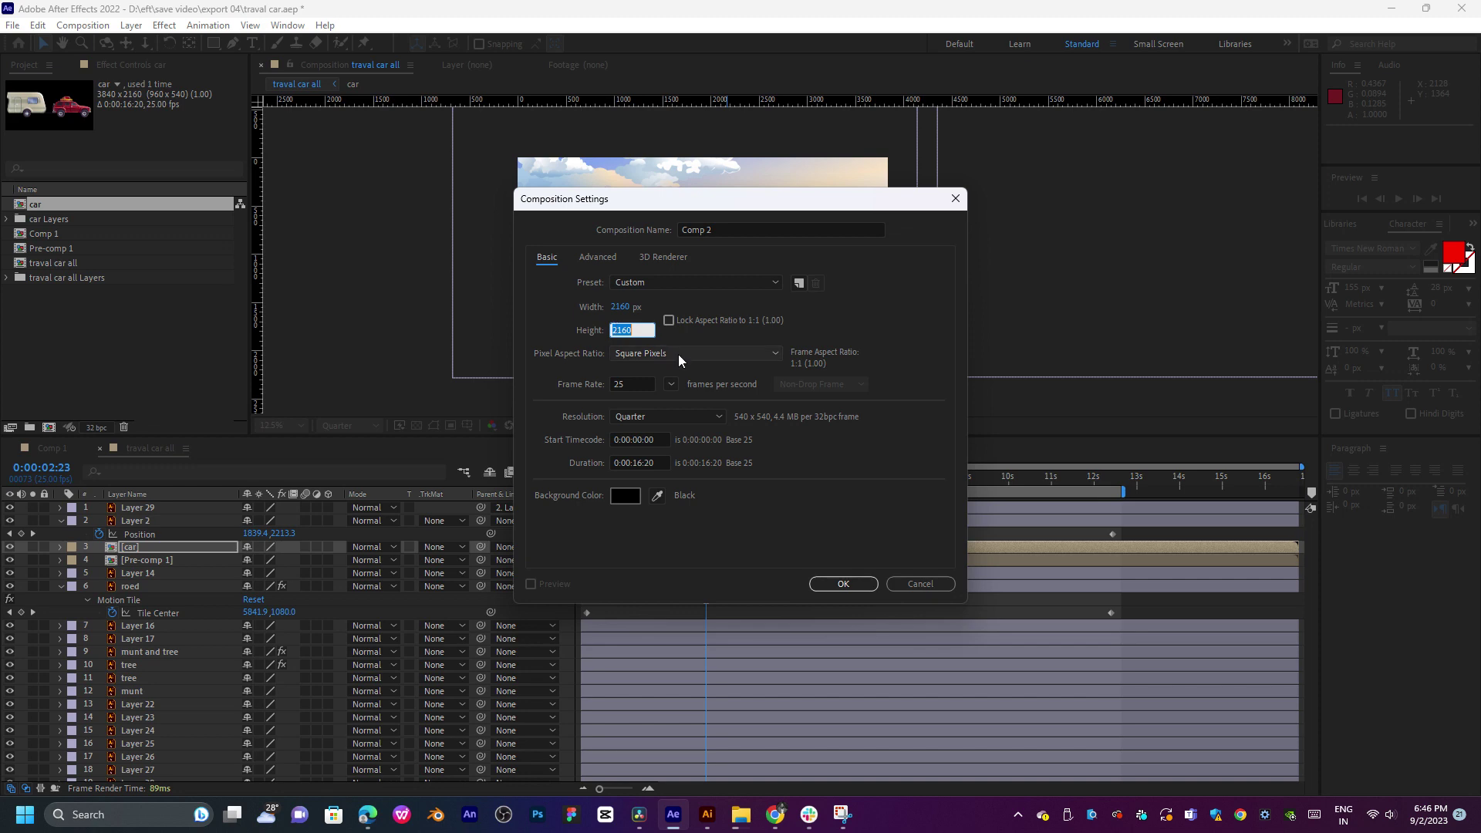
{"action": "type", "text": "3840"}
{"action": "left_click", "coordinate": [827, 584]}
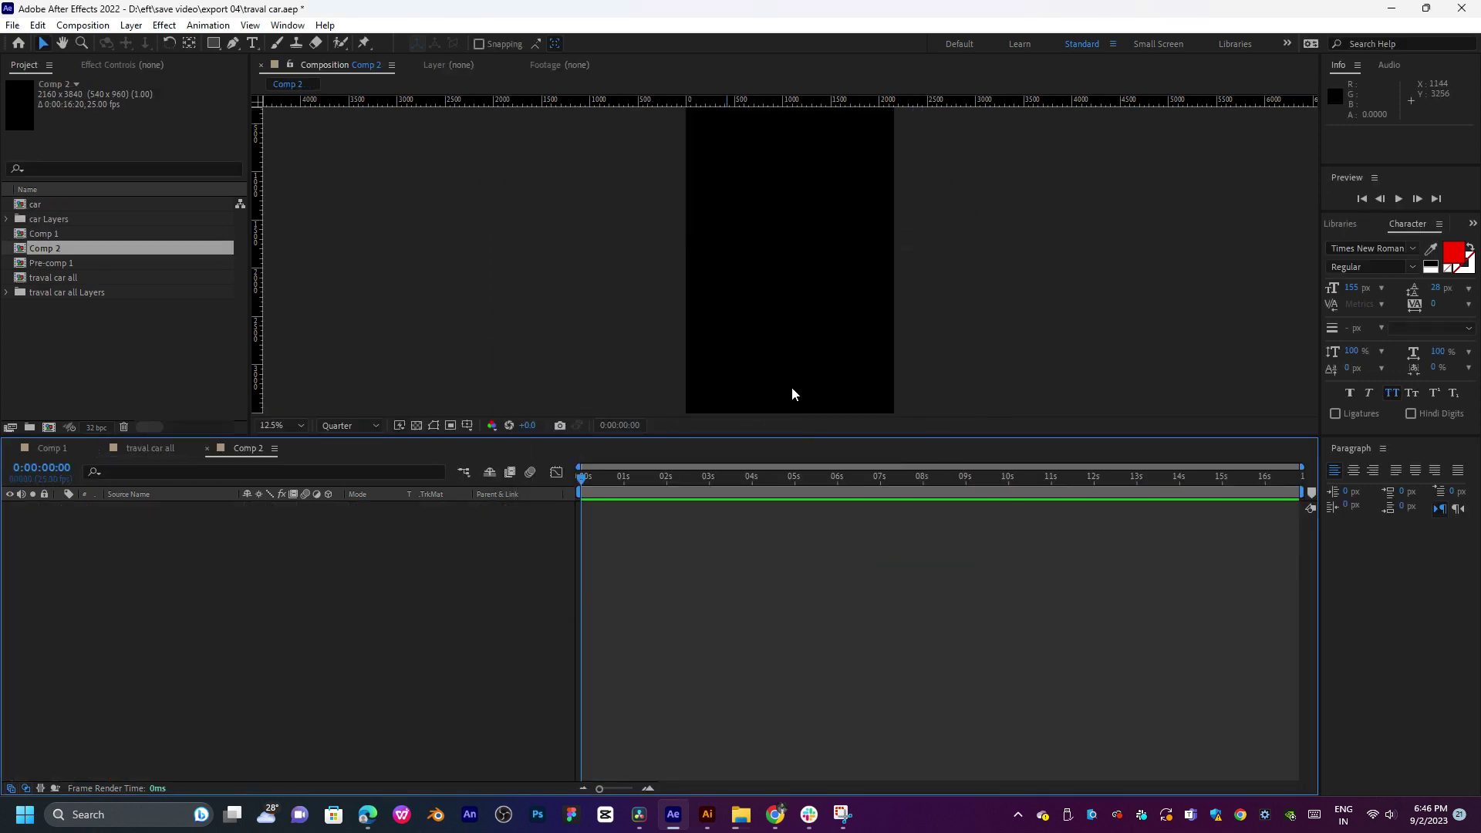
Step: Add the traval car all composition to Comp 2 and scale it to 185% so it fills the vertical frame
{"action": "left_click", "coordinate": [141, 448]}
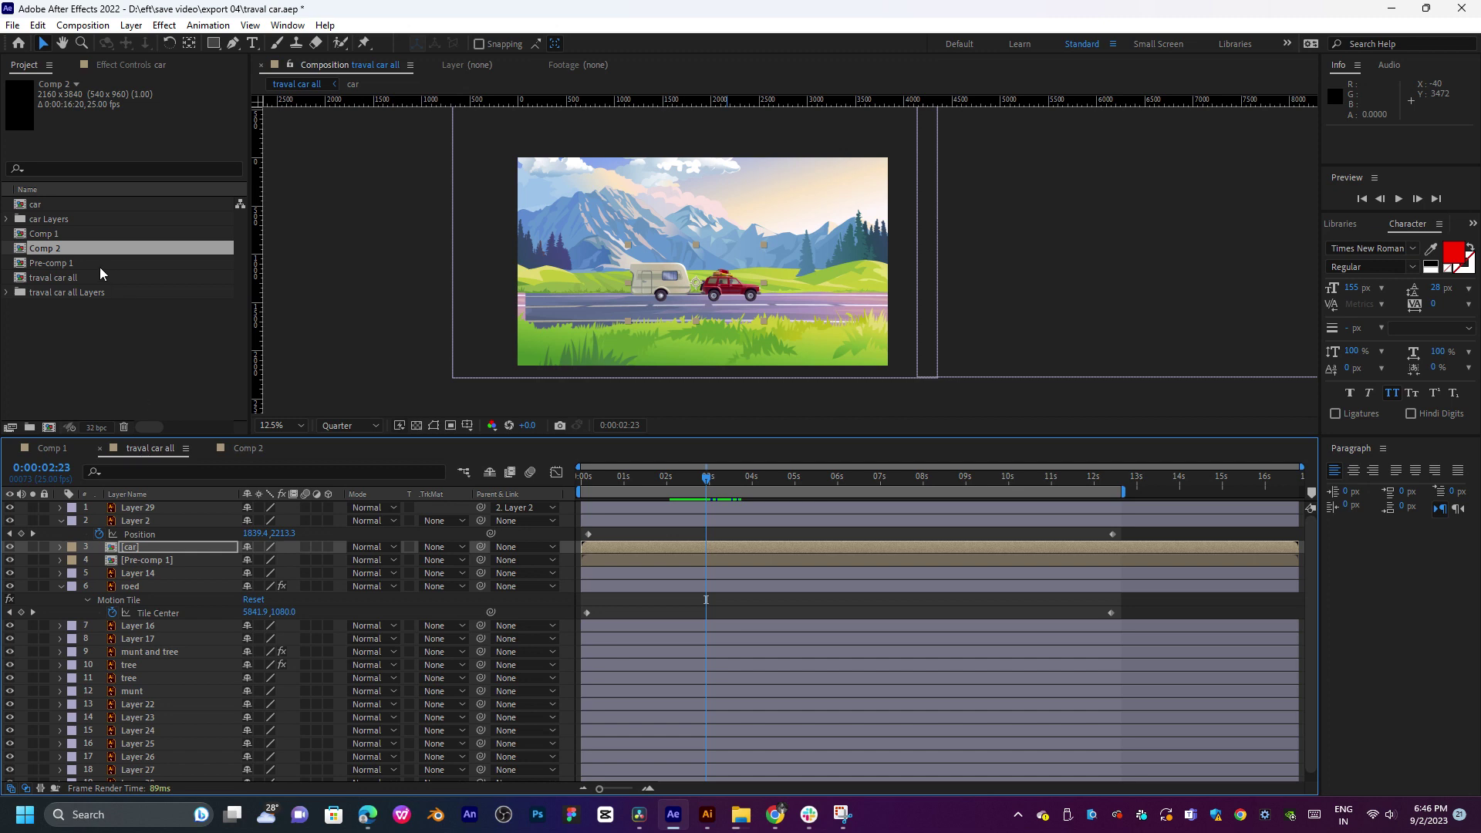
{"action": "left_click", "coordinate": [71, 281]}
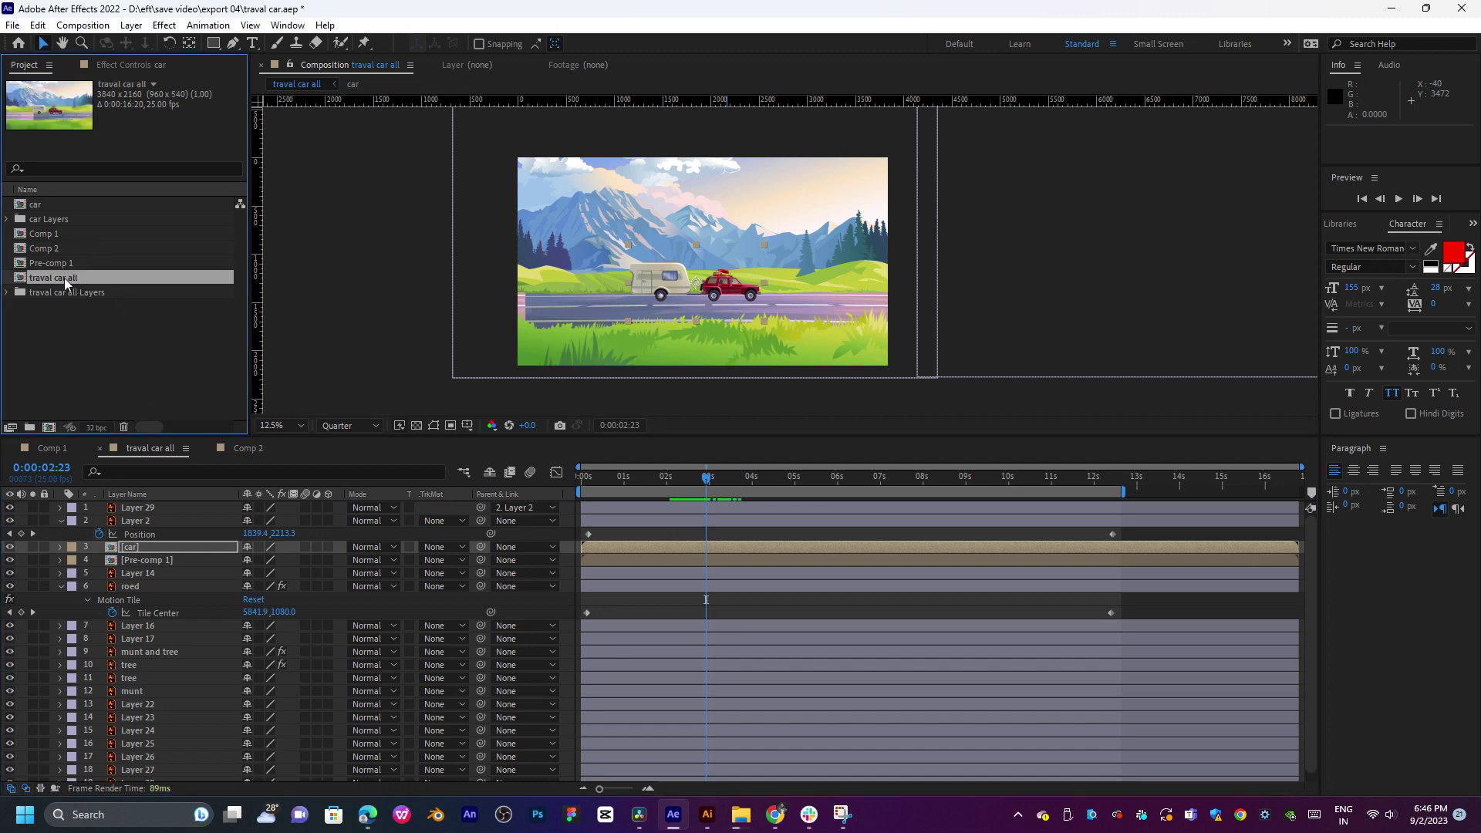
{"action": "left_click_drag", "start_coordinate": [63, 277], "coordinate": [322, 514]}
{"action": "key", "text": "comma"}
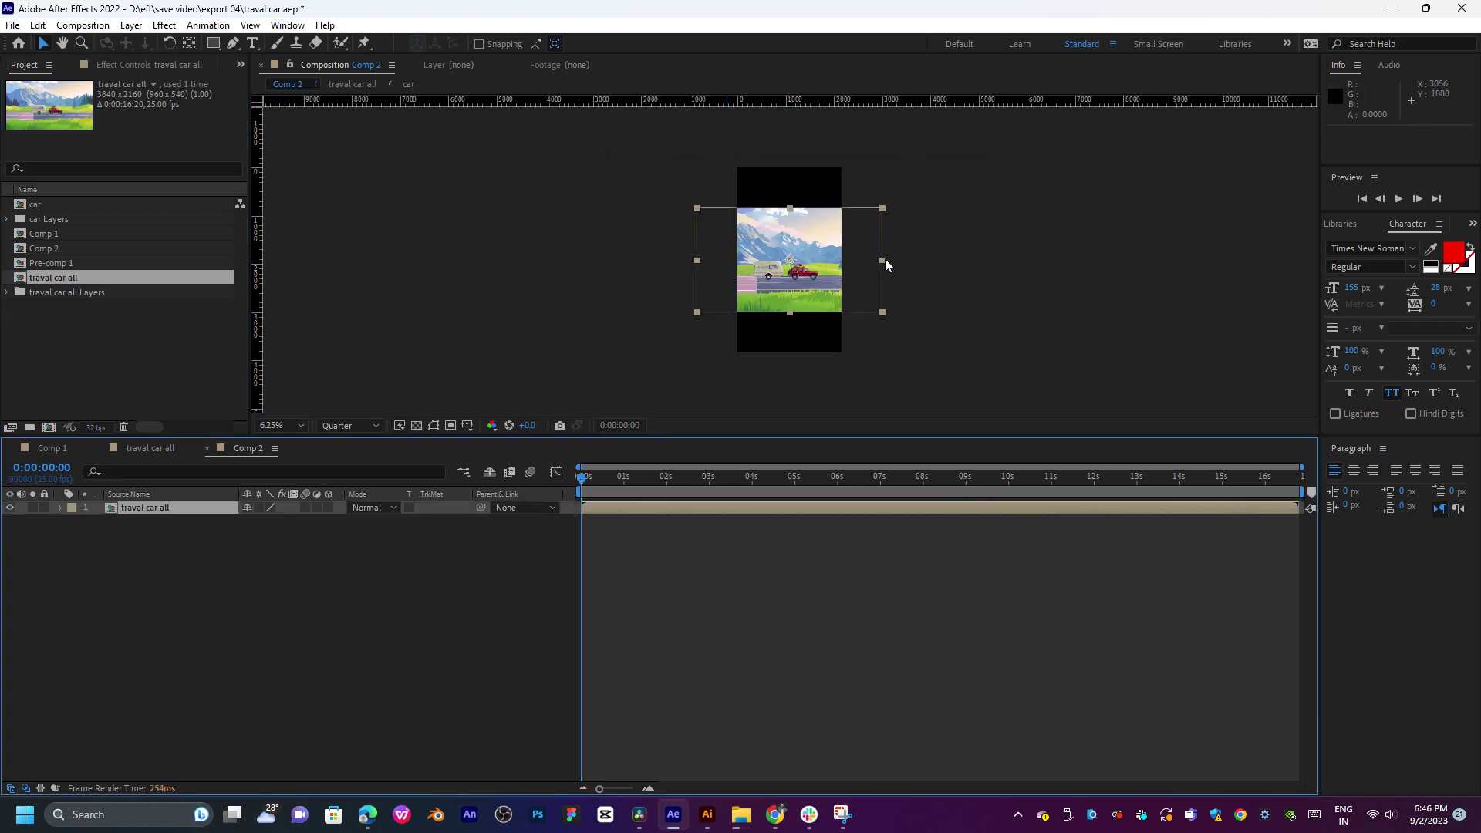
{"action": "left_click_drag", "start_coordinate": [886, 264], "coordinate": [964, 260]}
{"action": "key", "text": "period"}
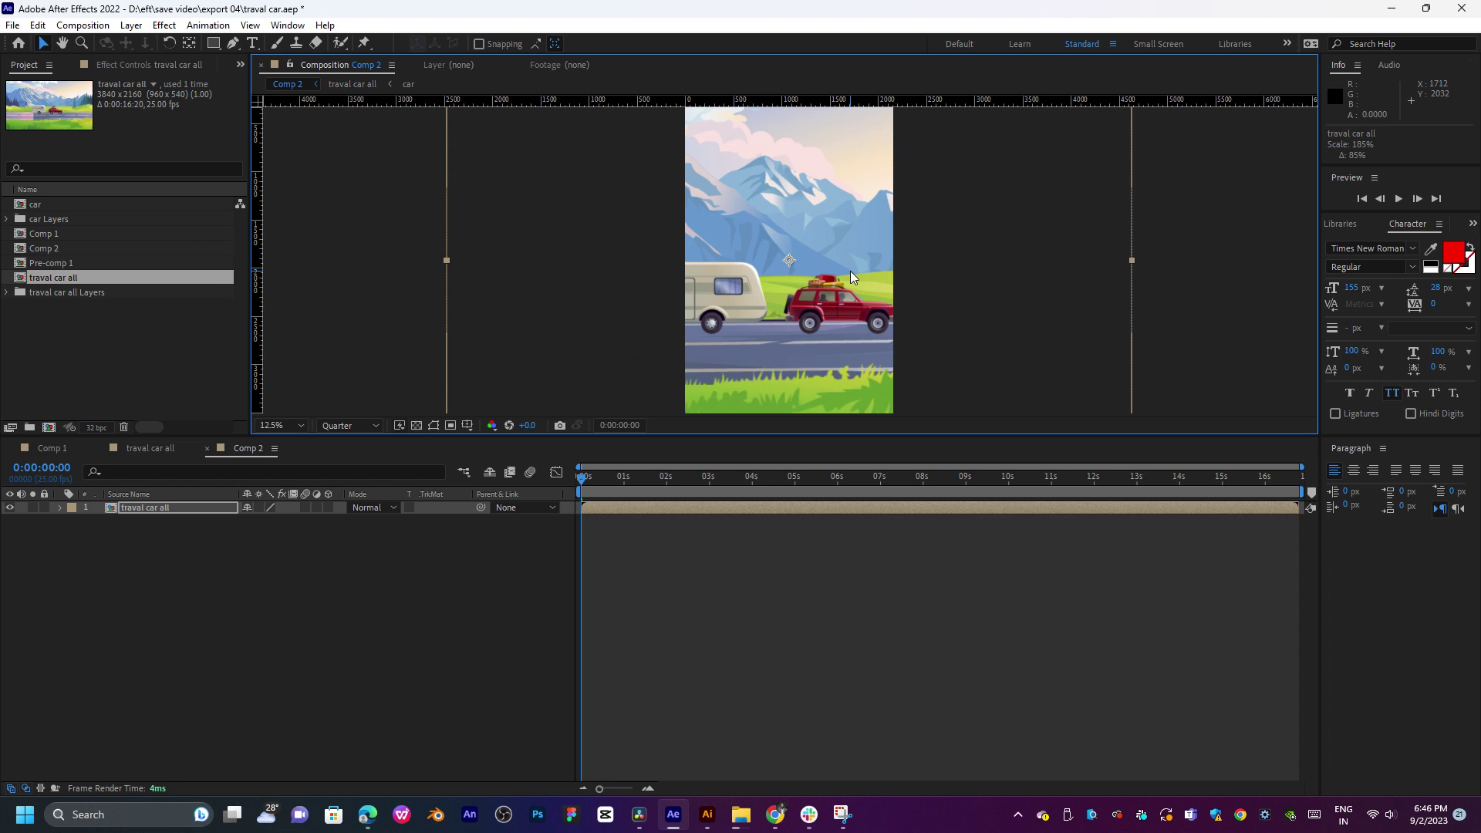
Step: Set Comp 2's preview resolution to Full, move the current time to 0:00:02:09, and deselect the layer
{"action": "left_click", "coordinate": [349, 424]}
{"action": "left_click", "coordinate": [344, 463]}
{"action": "left_click_drag", "start_coordinate": [627, 475], "coordinate": [682, 475]}
{"action": "left_click", "coordinate": [361, 639]}
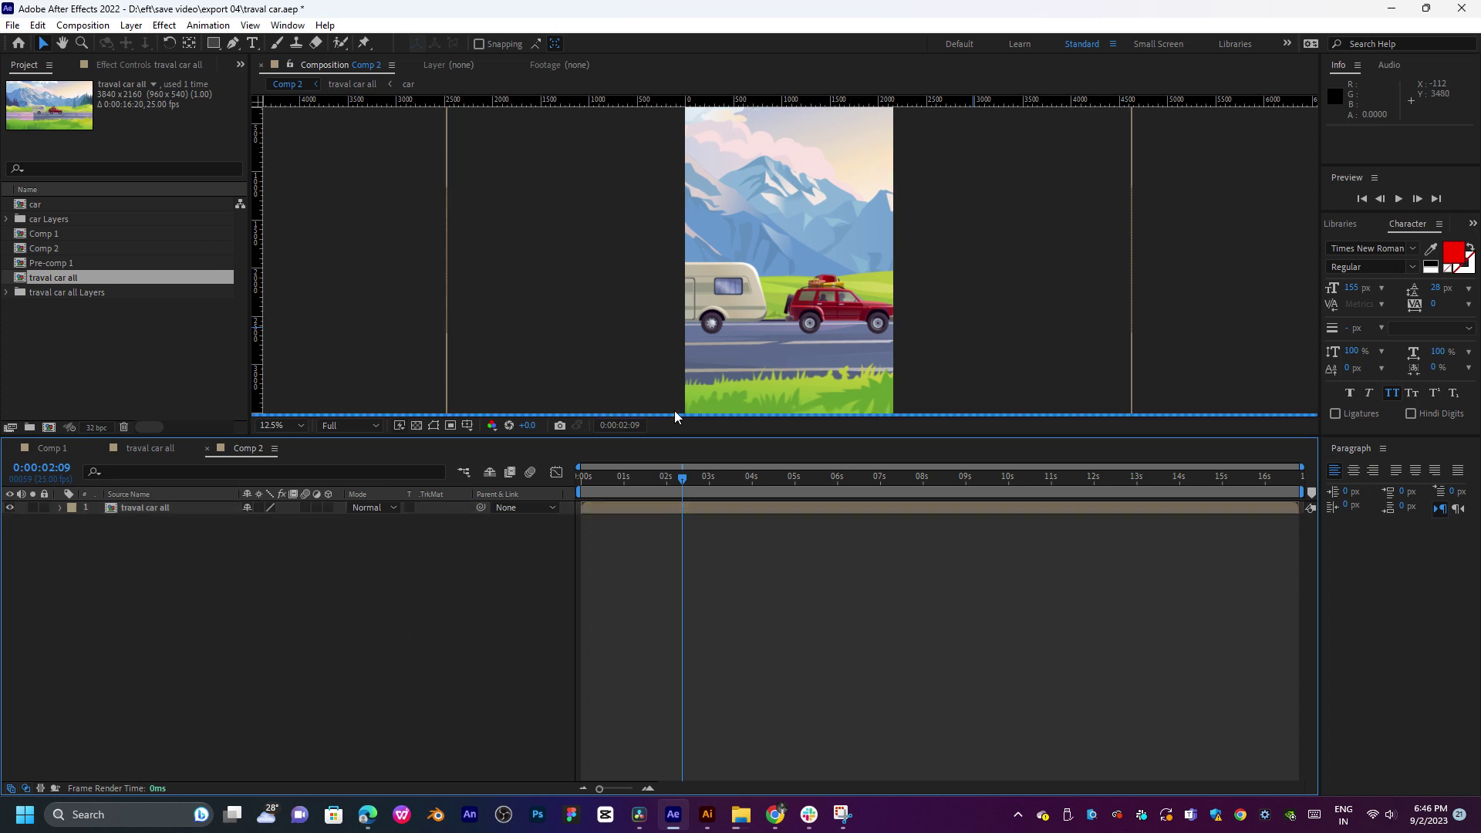
Step: Open the nested traval car all composition, scale down the car layer, and move it to Position 1888, 1364
{"action": "double_click", "coordinate": [782, 345]}
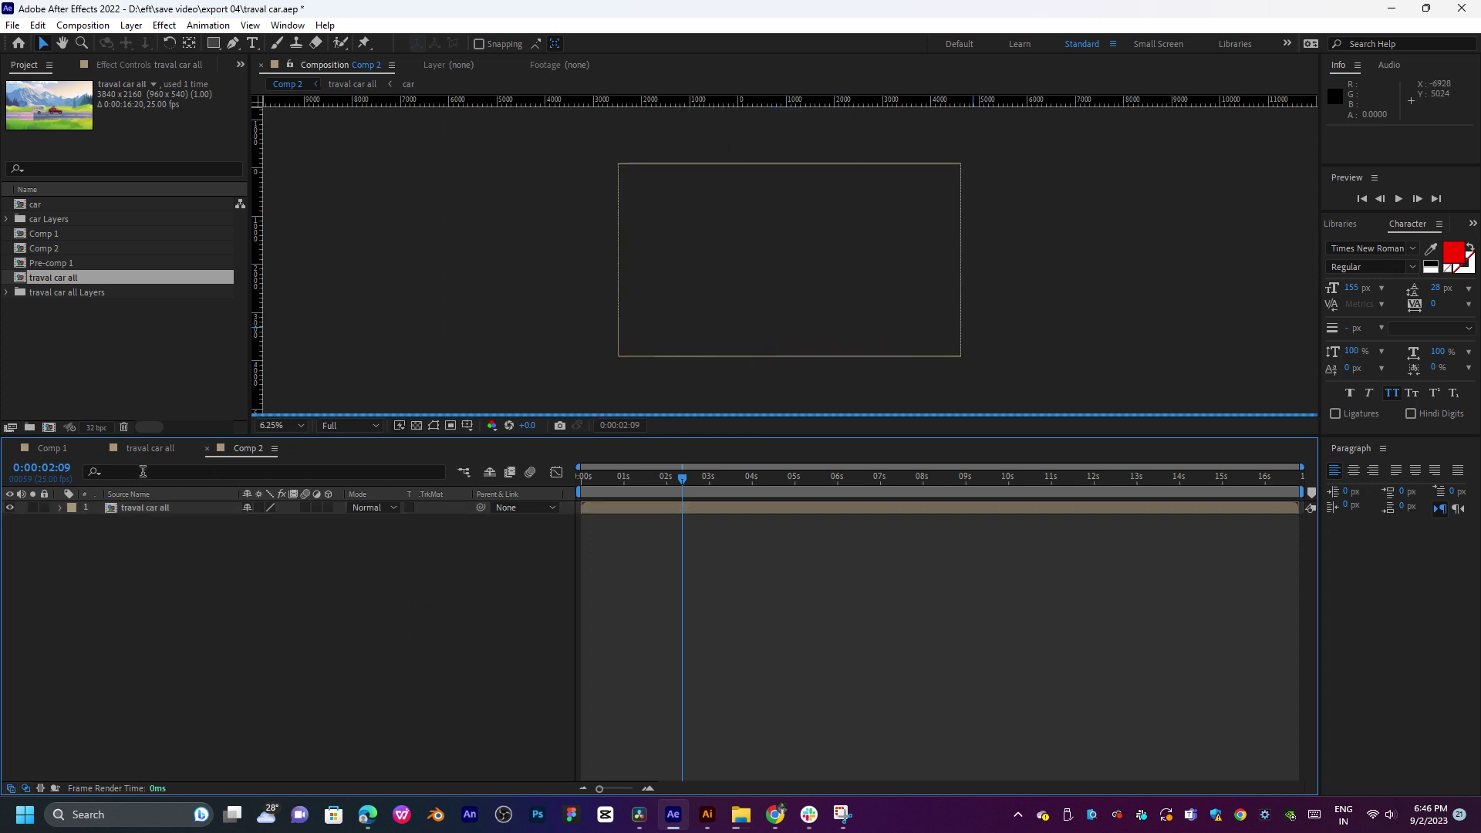
{"action": "left_click", "coordinate": [344, 424]}
{"action": "left_click", "coordinate": [359, 513]}
{"action": "scroll", "coordinate": [733, 293], "scroll_direction": "up", "scroll_amount": 1}
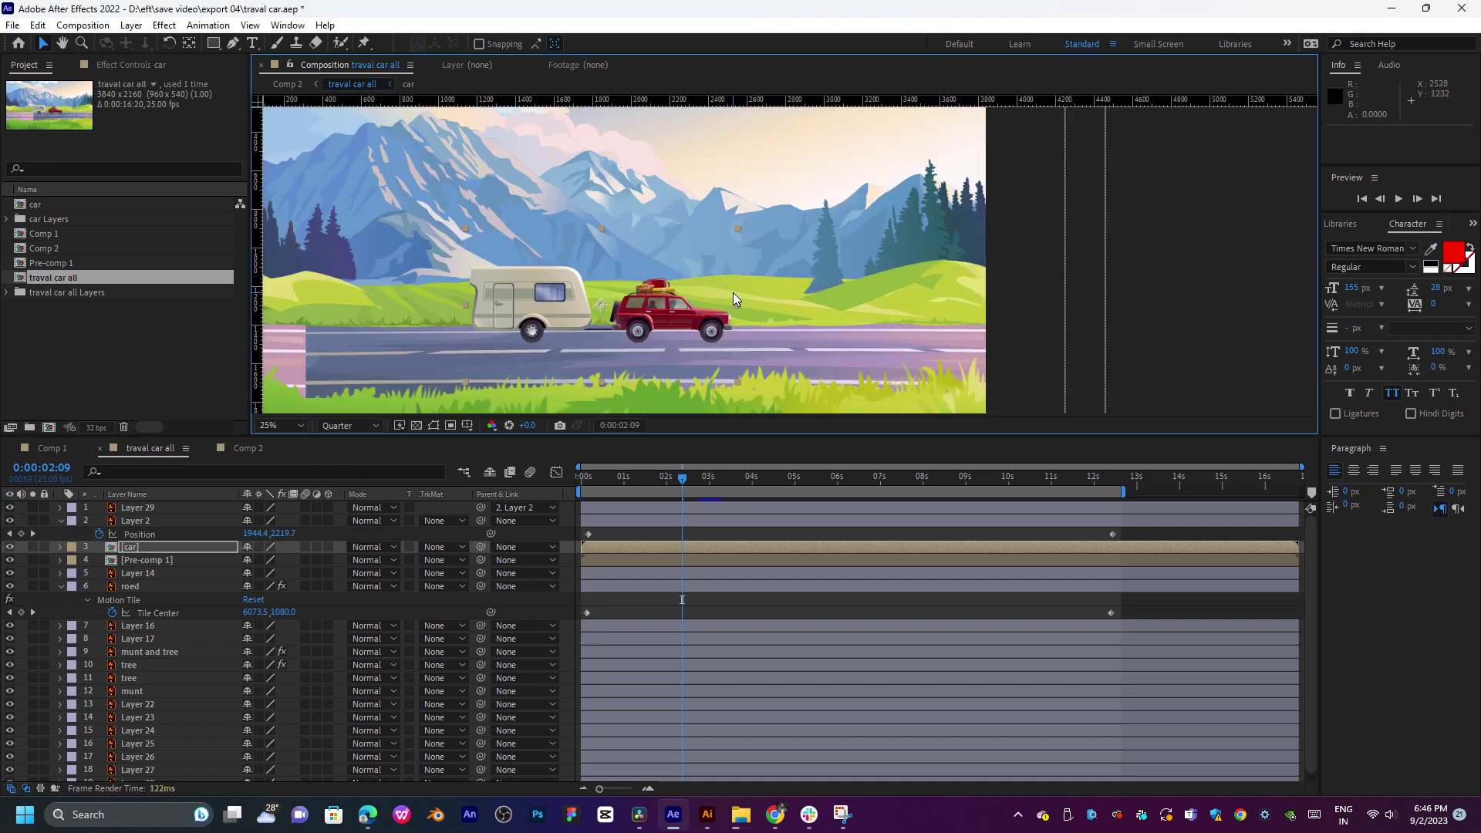
{"action": "left_click_drag", "start_coordinate": [739, 306], "coordinate": [667, 327]}
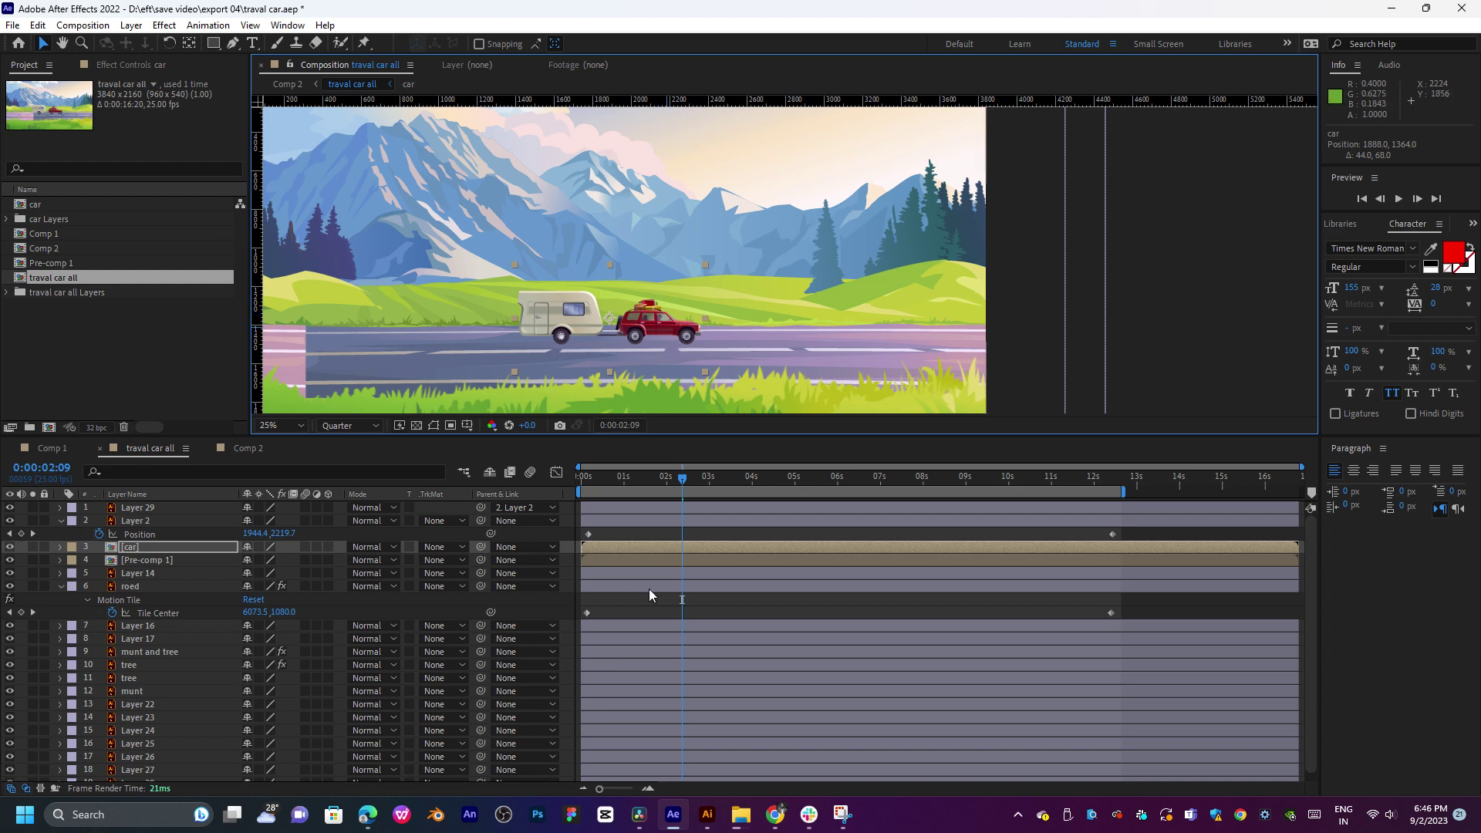
Step: Return to Comp 2 and set its preview resolution to Quarter
{"action": "left_click", "coordinate": [261, 448]}
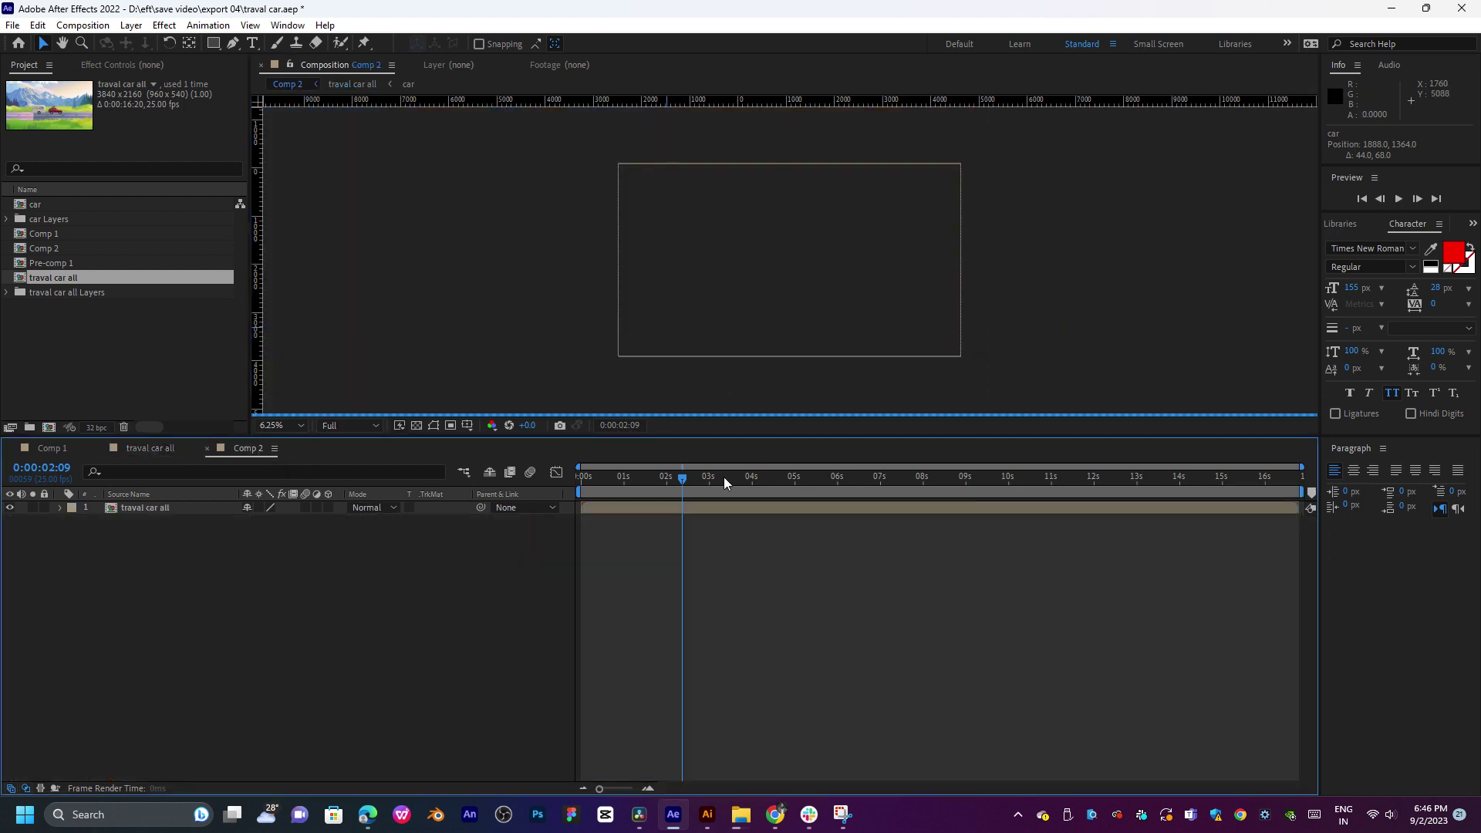
{"action": "left_click", "coordinate": [349, 425]}
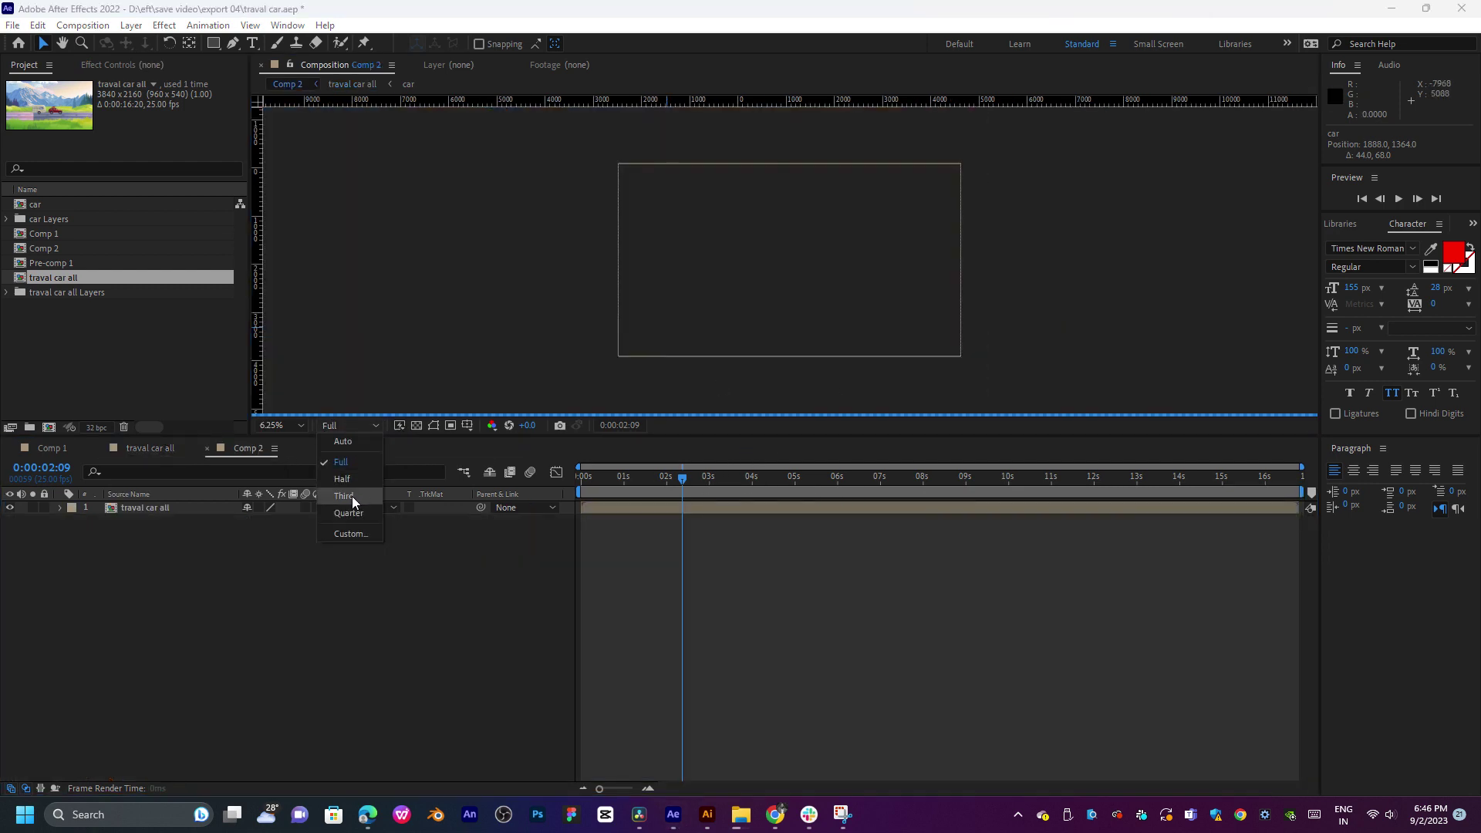
{"action": "left_click", "coordinate": [348, 513]}
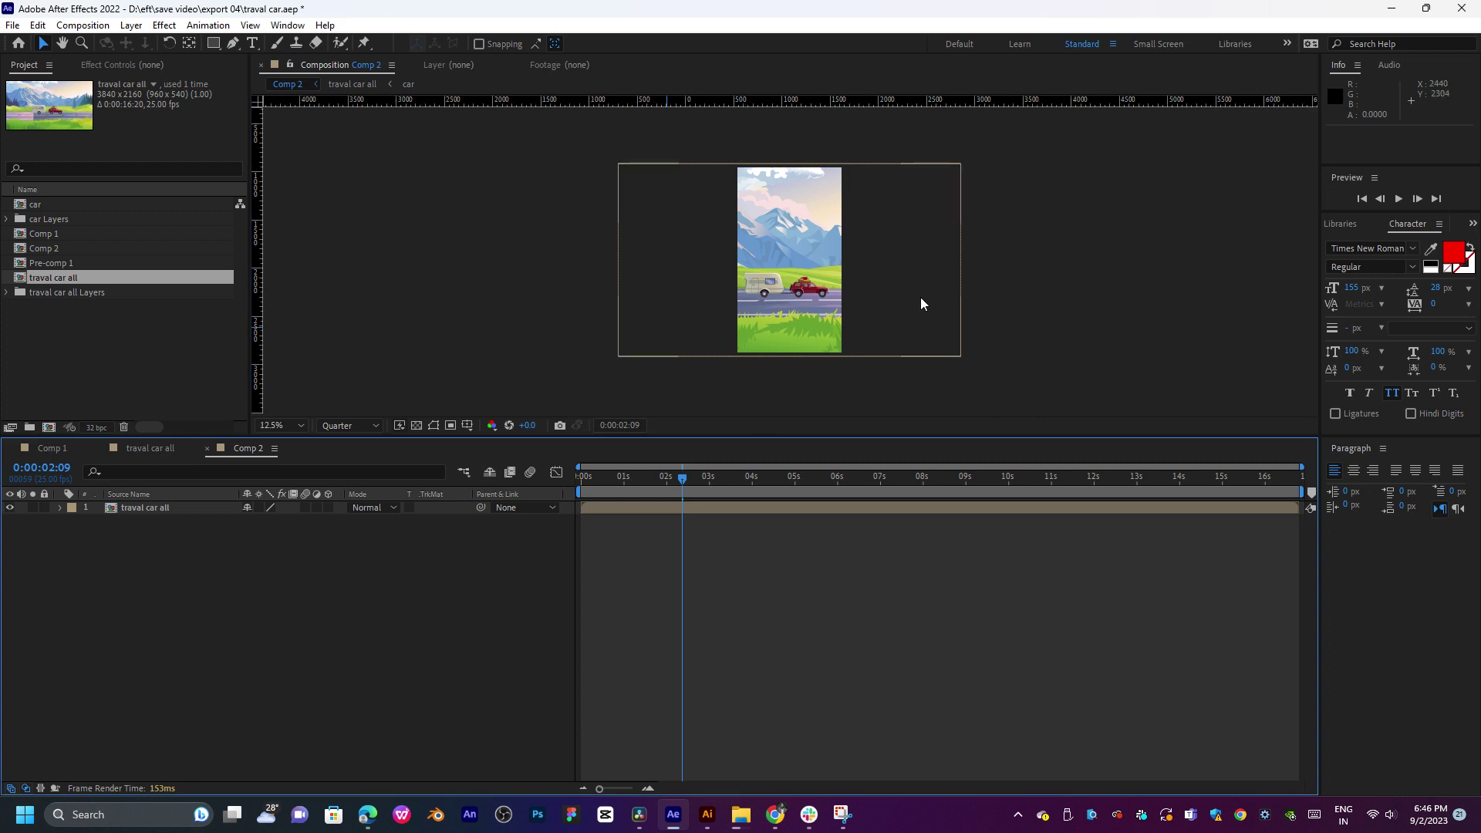
{"action": "key", "text": "period"}
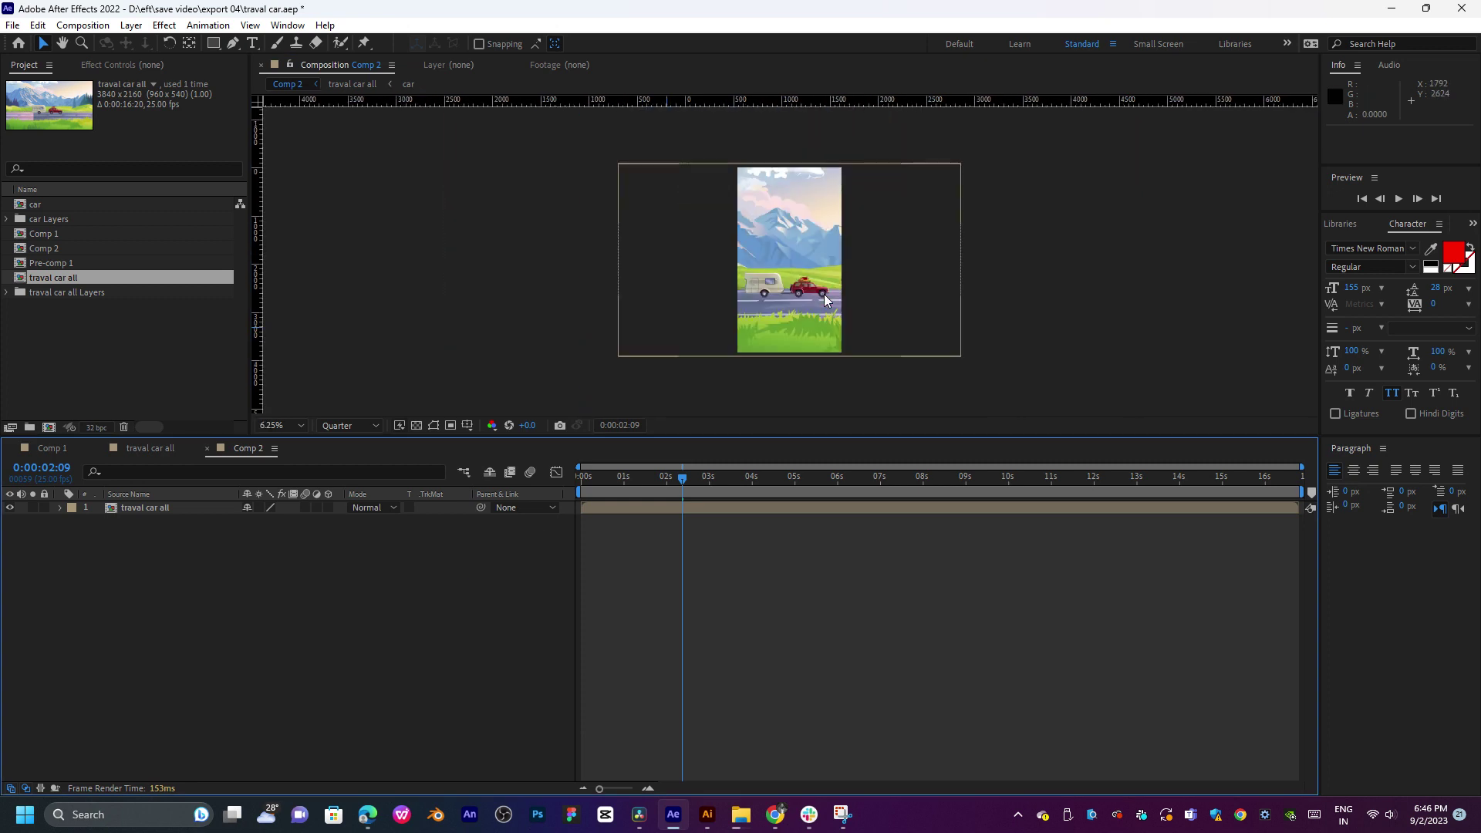
{"action": "key", "text": "period"}
Step: Preview the car's motion in the vertical composition from about 0:00:02:09
{"action": "key", "text": "space"}
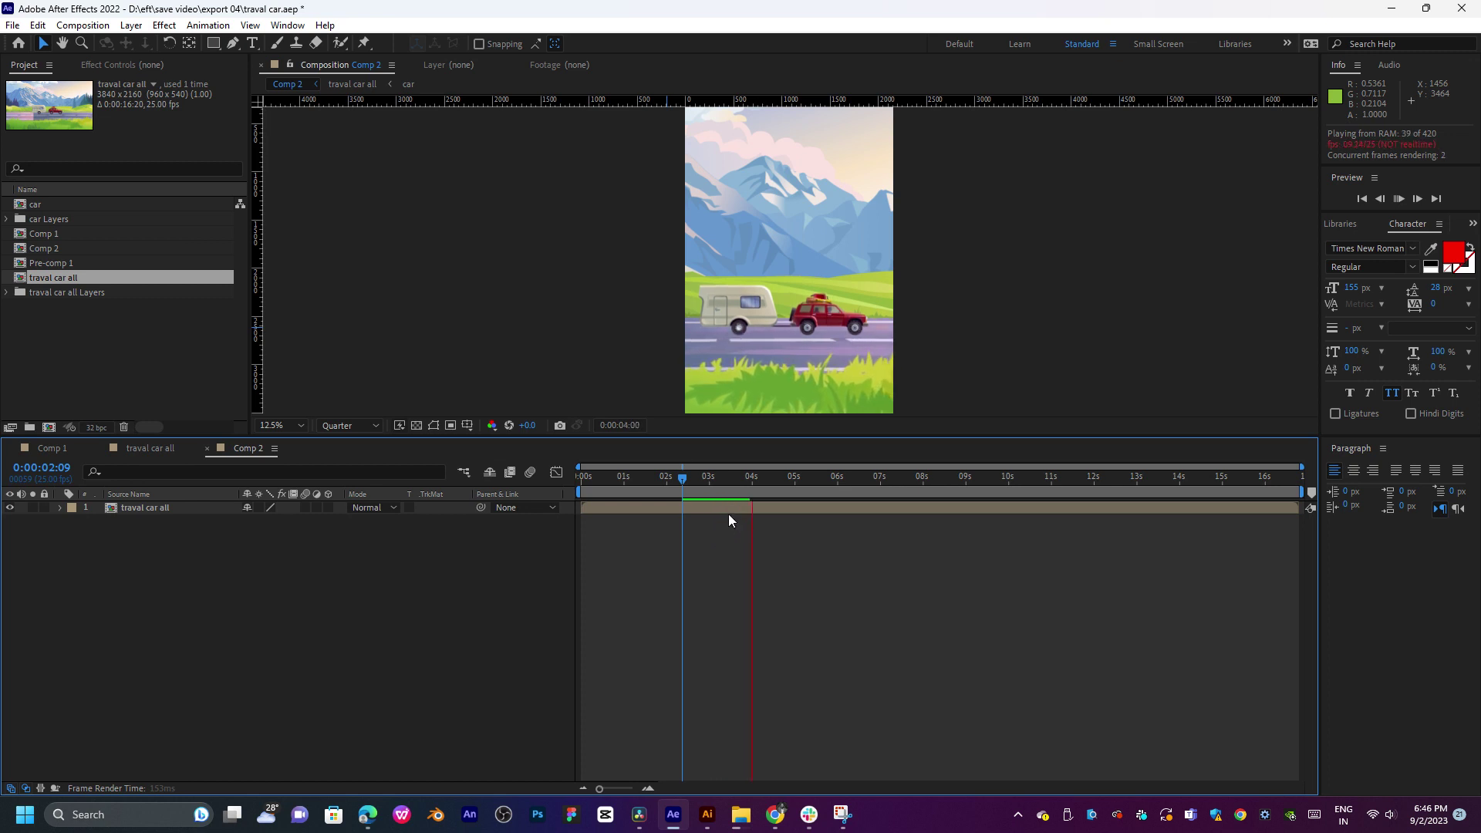
{"action": "left_click", "coordinate": [693, 481]}
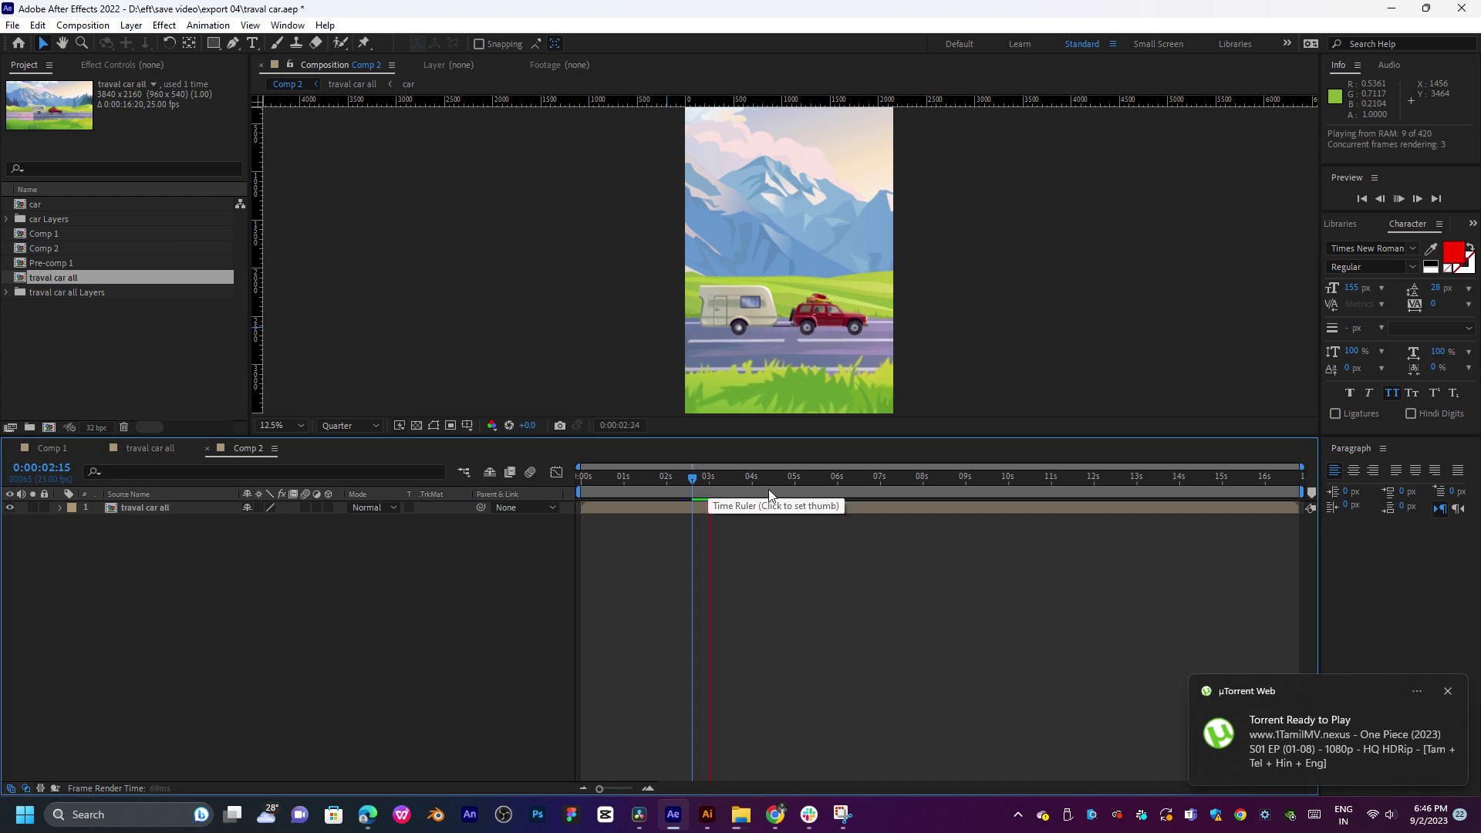
{"action": "key", "text": "space"}
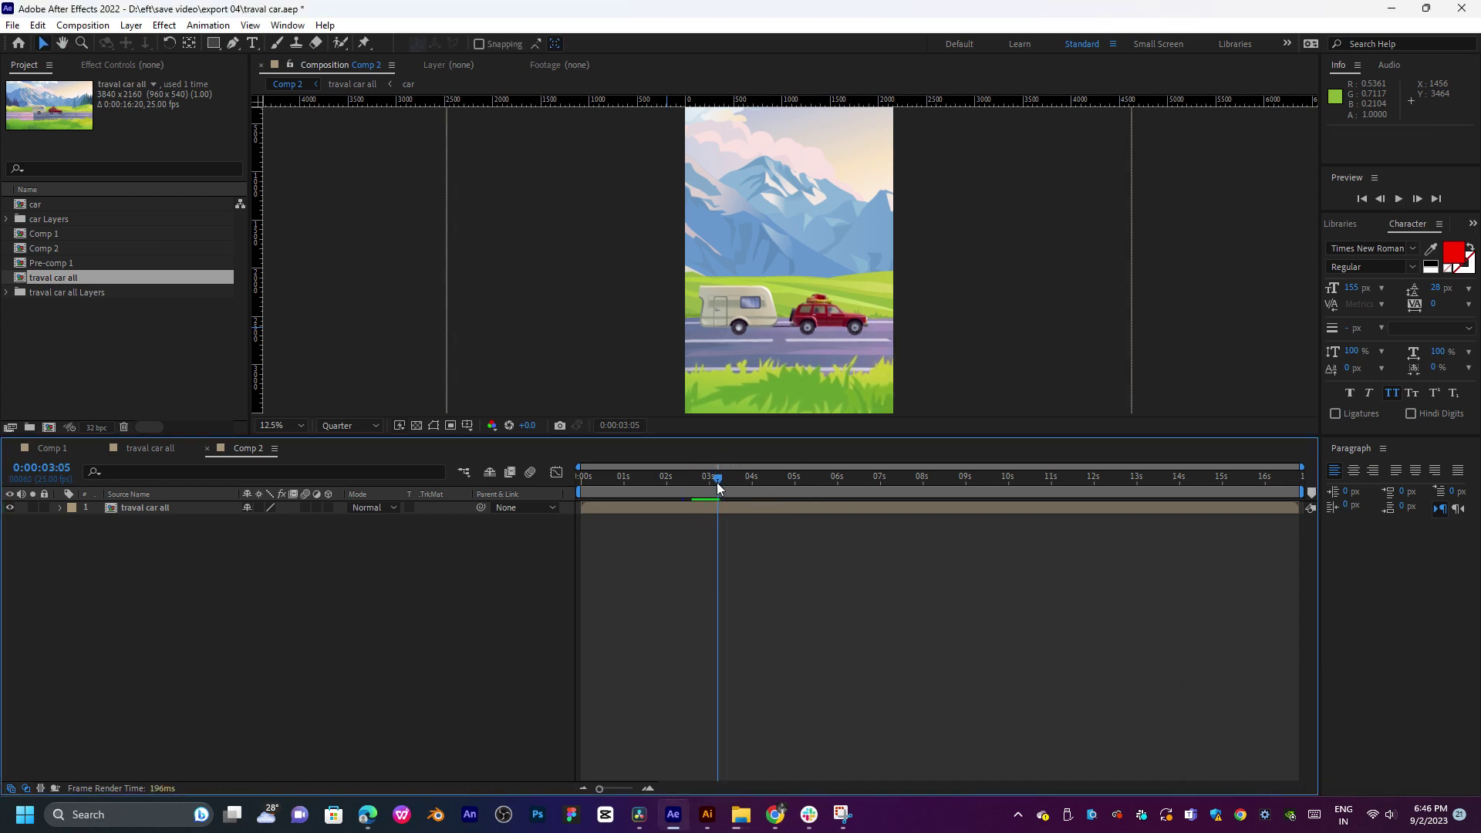
{"action": "key", "text": "space"}
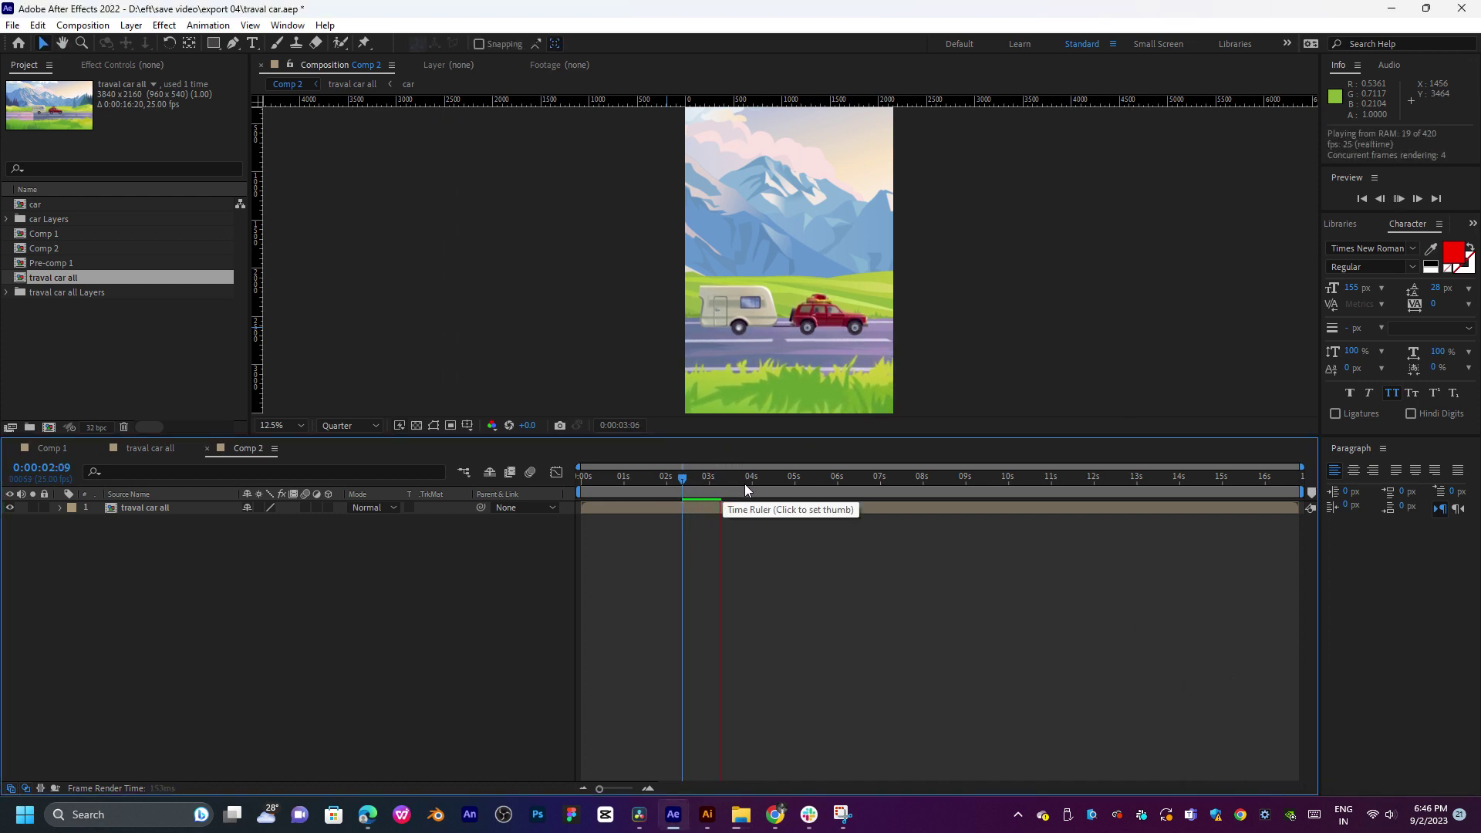
Step: Preview the moving scenery around the car in the traval car all composition from about 0:00:02:05
{"action": "left_click", "coordinate": [127, 447]}
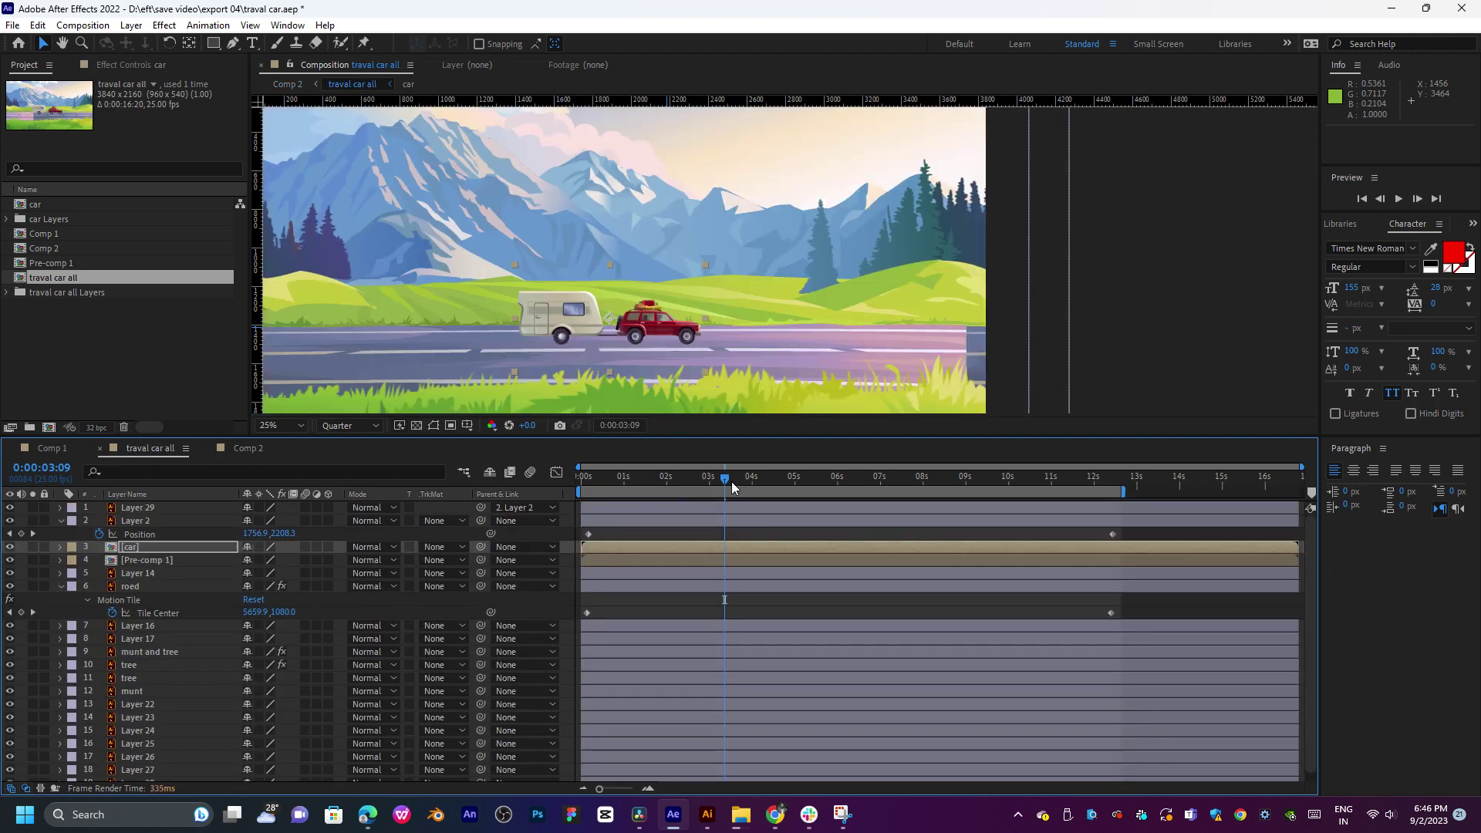
{"action": "left_click", "coordinate": [677, 478]}
{"action": "key", "text": "space"}
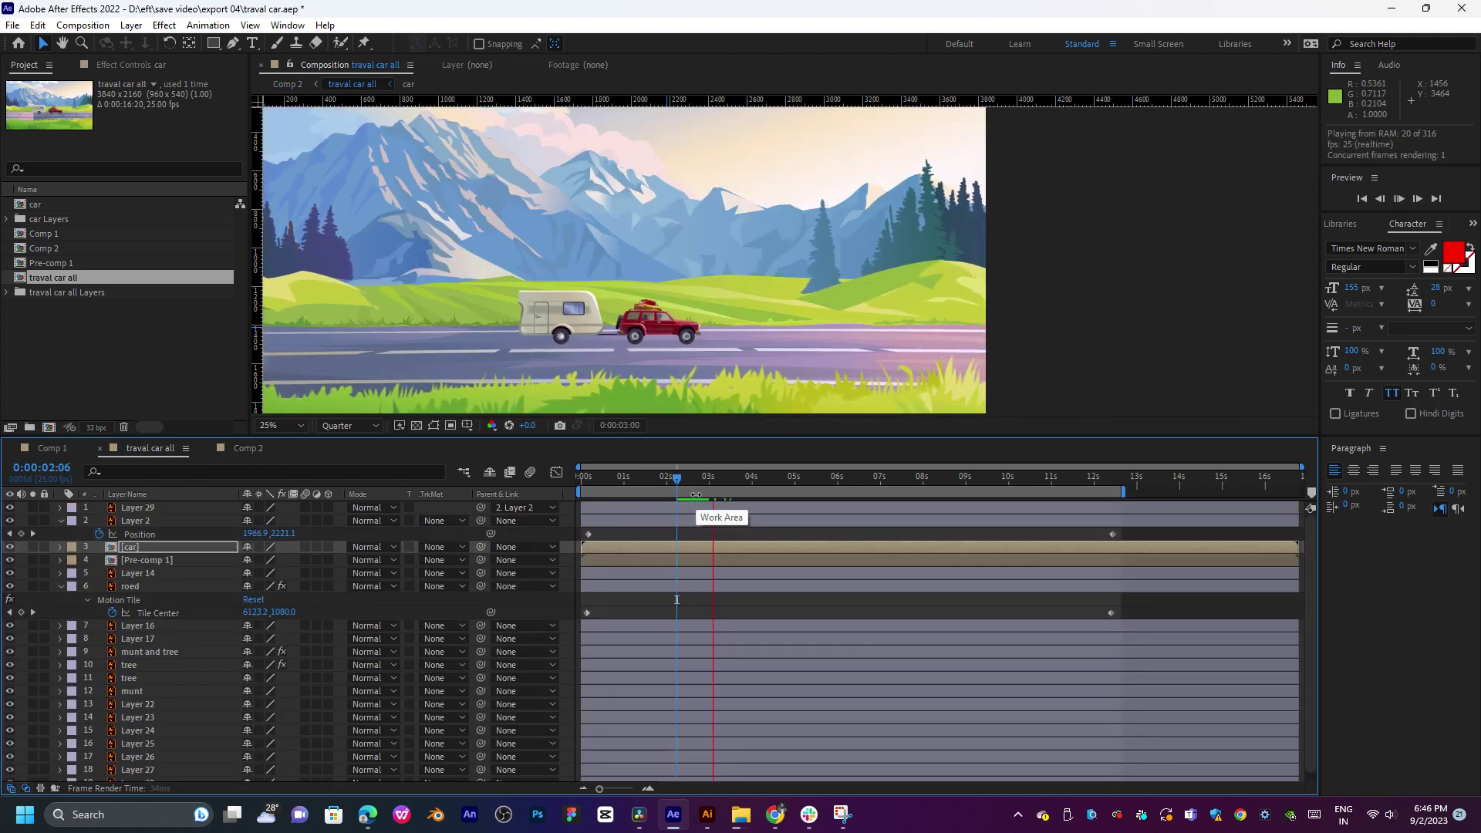
{"action": "key", "text": "space"}
{"action": "left_click_drag", "start_coordinate": [651, 314], "coordinate": [831, 307]}
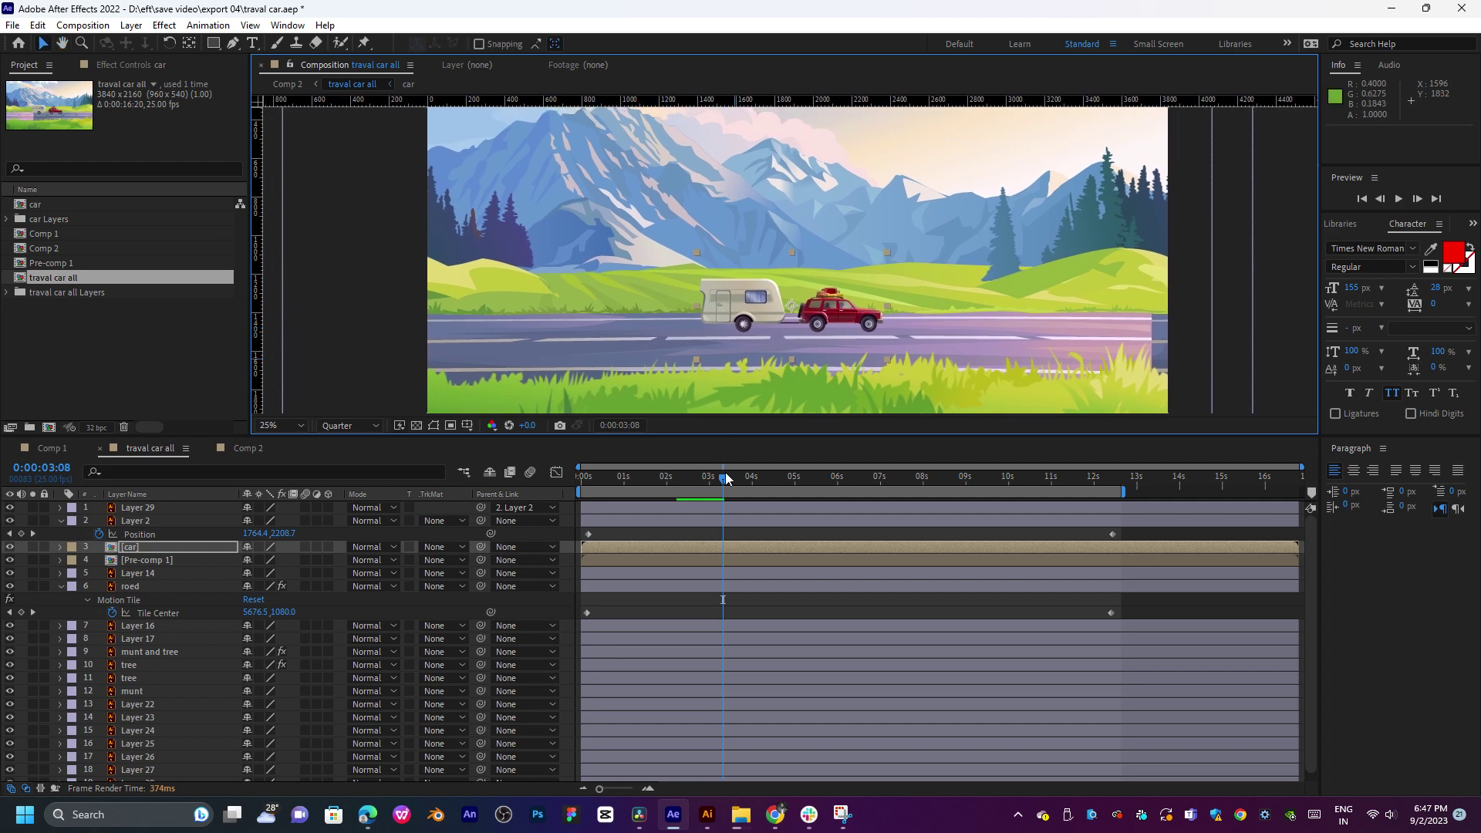
{"action": "left_click_drag", "start_coordinate": [725, 479], "coordinate": [676, 478]}
{"action": "key", "text": "space"}
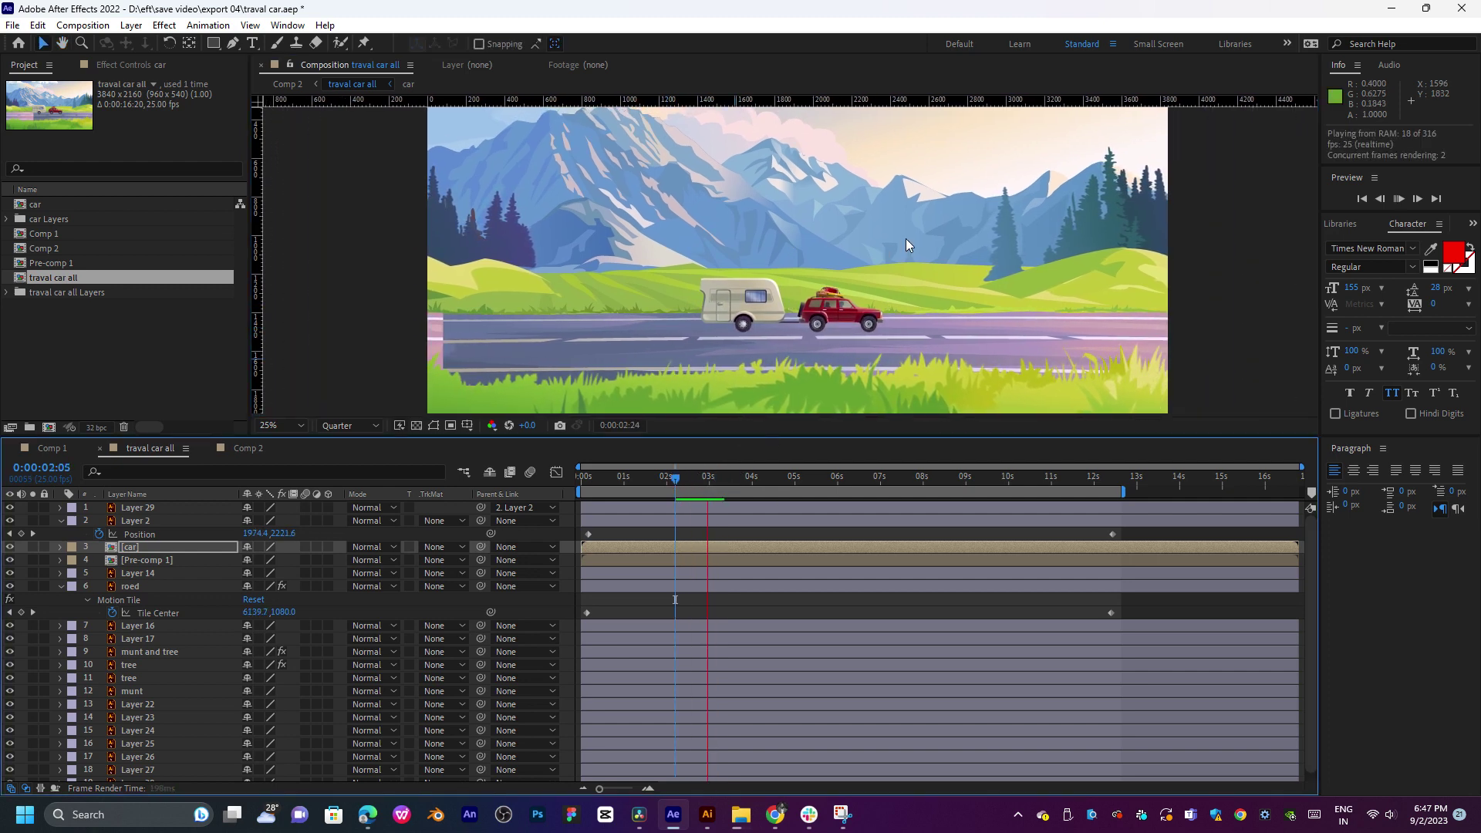
{"action": "key", "text": "comma"}
{"action": "key", "text": "comma"}
{"action": "key", "text": "period"}
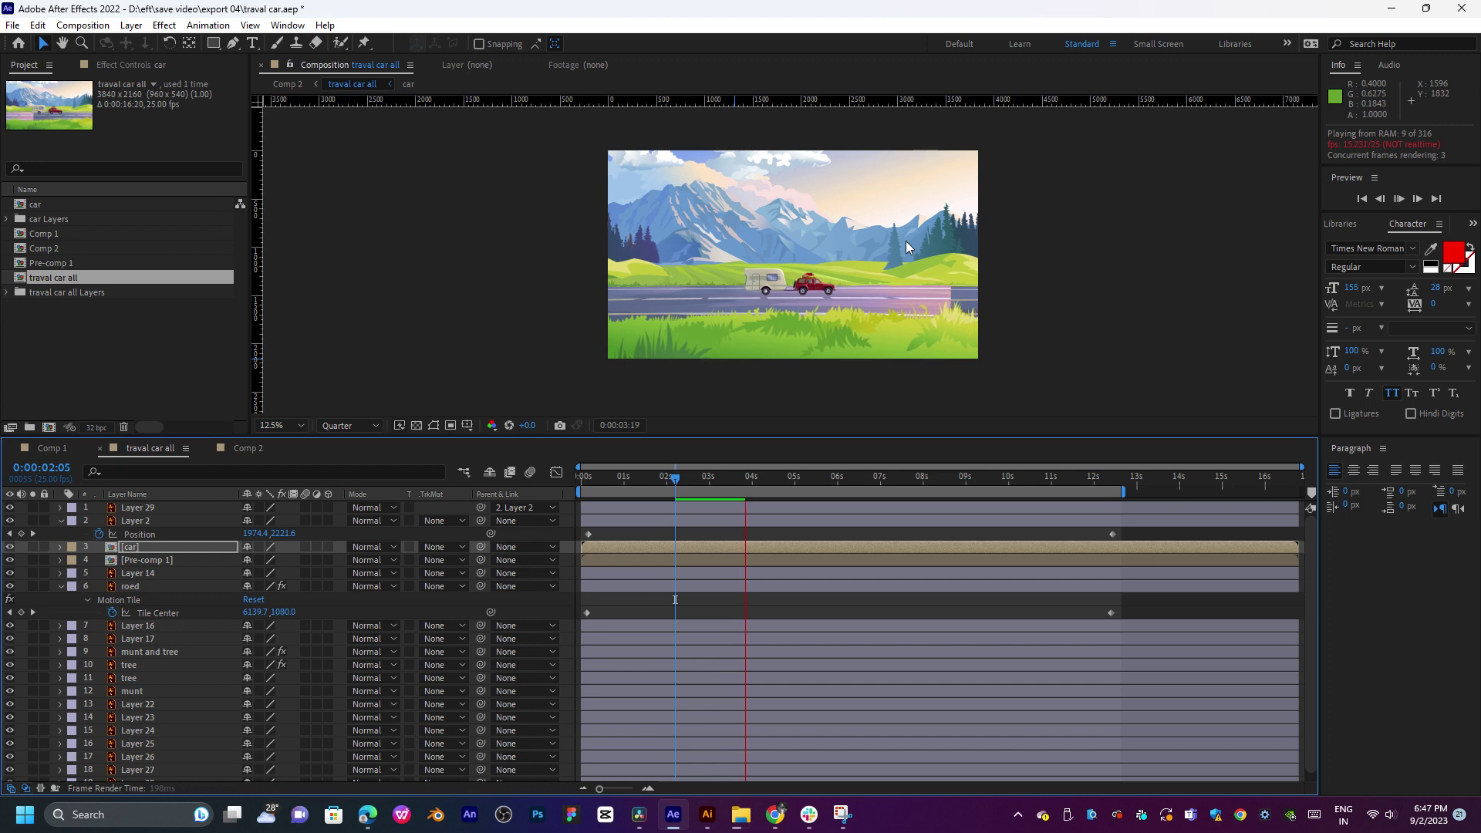
{"action": "key", "text": "space"}
Step: Check the car's framing in Comp 2, then reduce its scale in traval car all and move it to Position 1872, 1384
{"action": "left_click", "coordinate": [252, 444]}
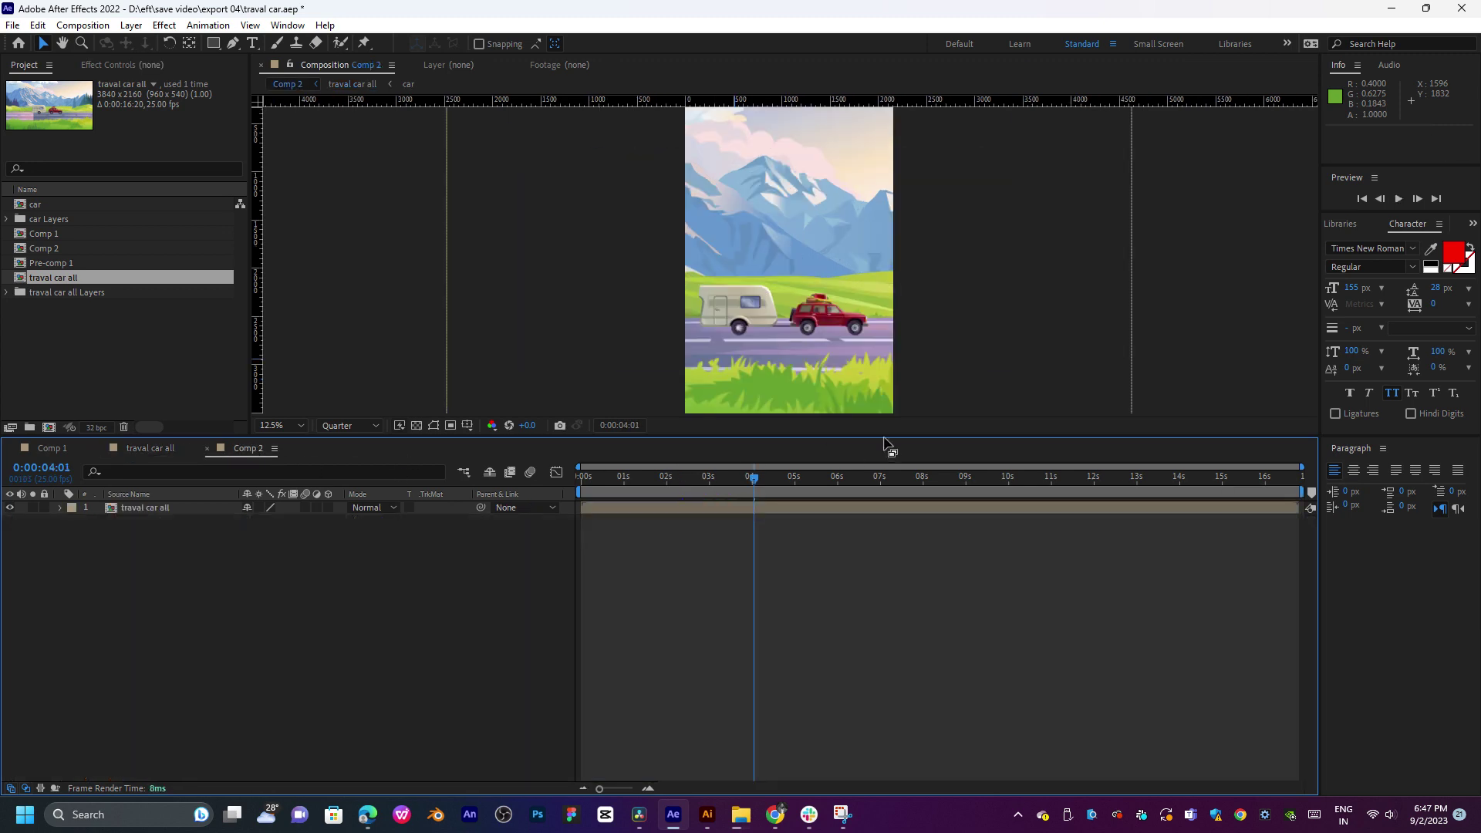
{"action": "key", "text": "comma"}
{"action": "key", "text": "period"}
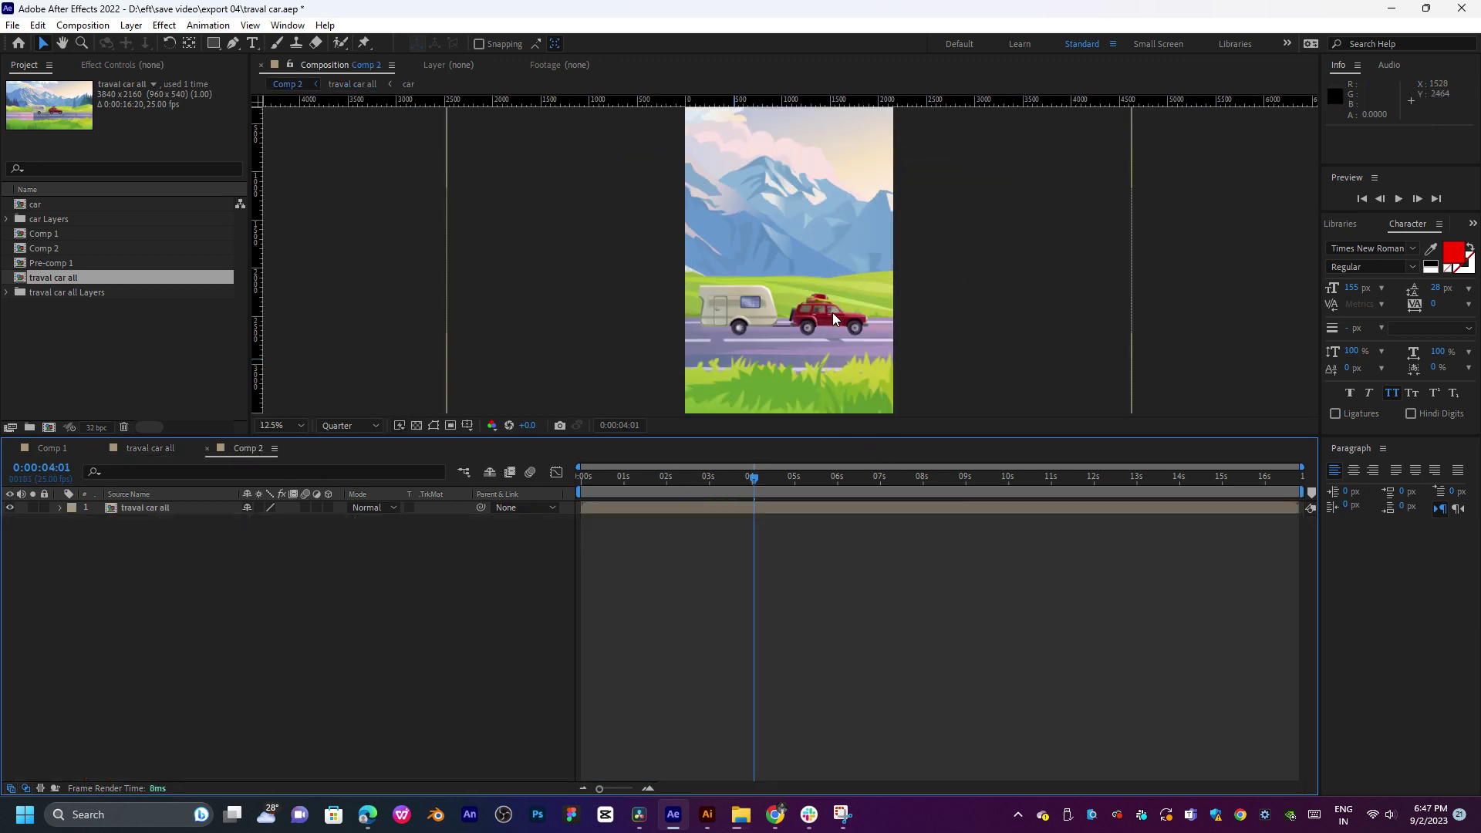
{"action": "key", "text": "comma"}
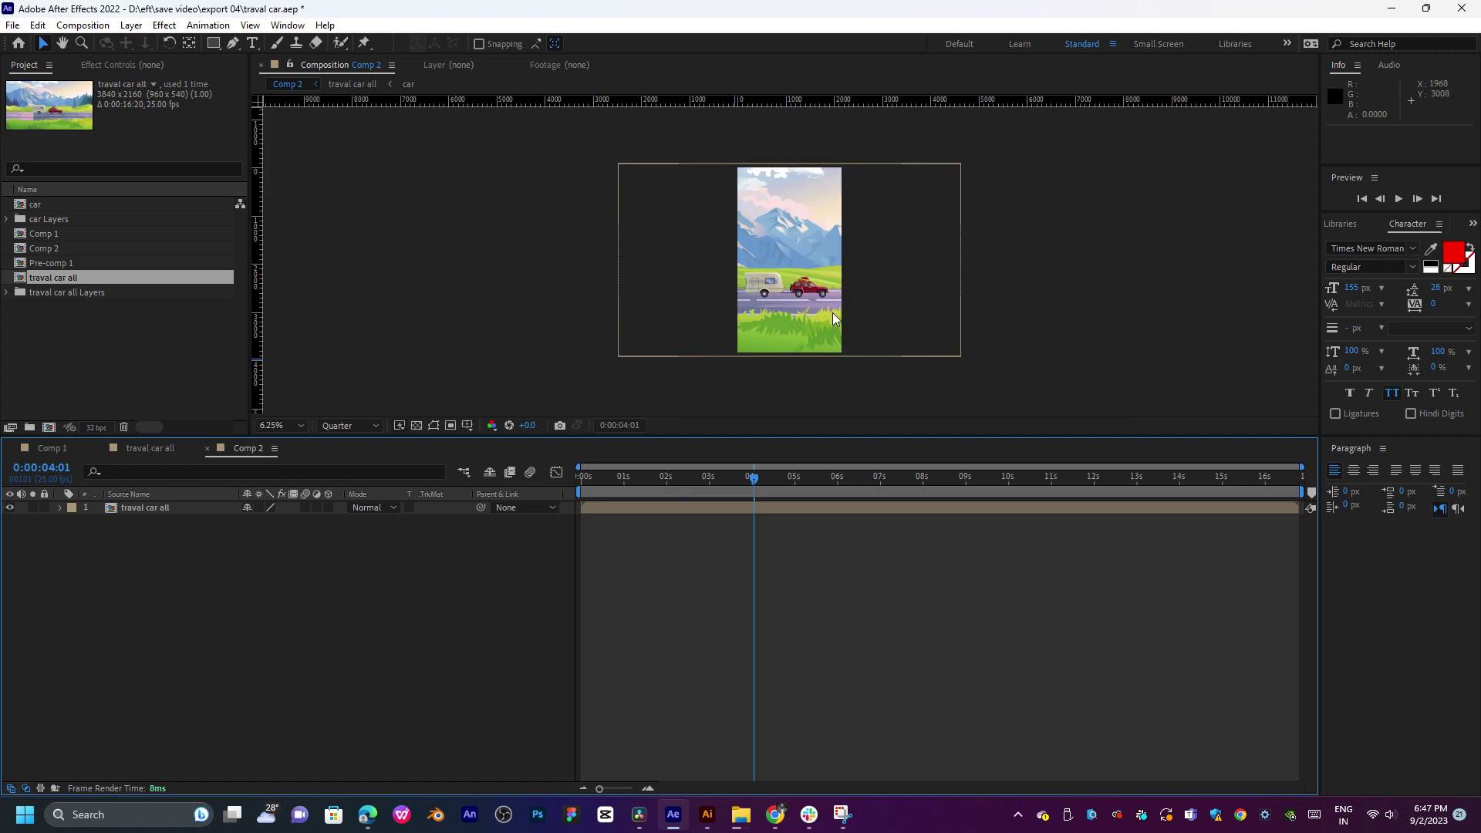
{"action": "left_click", "coordinate": [142, 447]}
{"action": "key", "text": "period"}
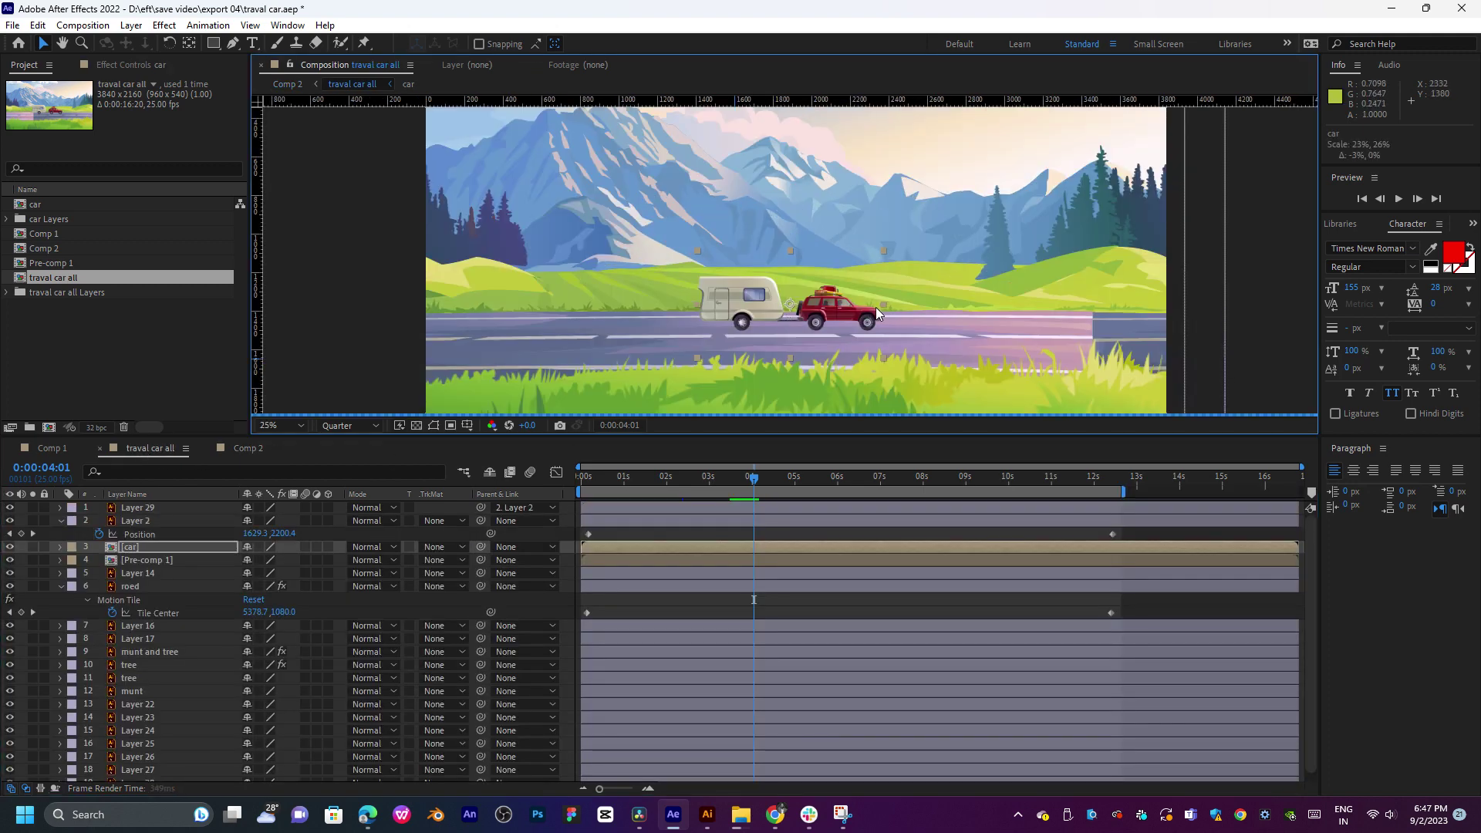
{"action": "left_click_drag", "start_coordinate": [877, 307], "coordinate": [826, 314]}
Step: Preview the resized car in Comp 2 from 0:00:04:01
{"action": "left_click", "coordinate": [267, 444]}
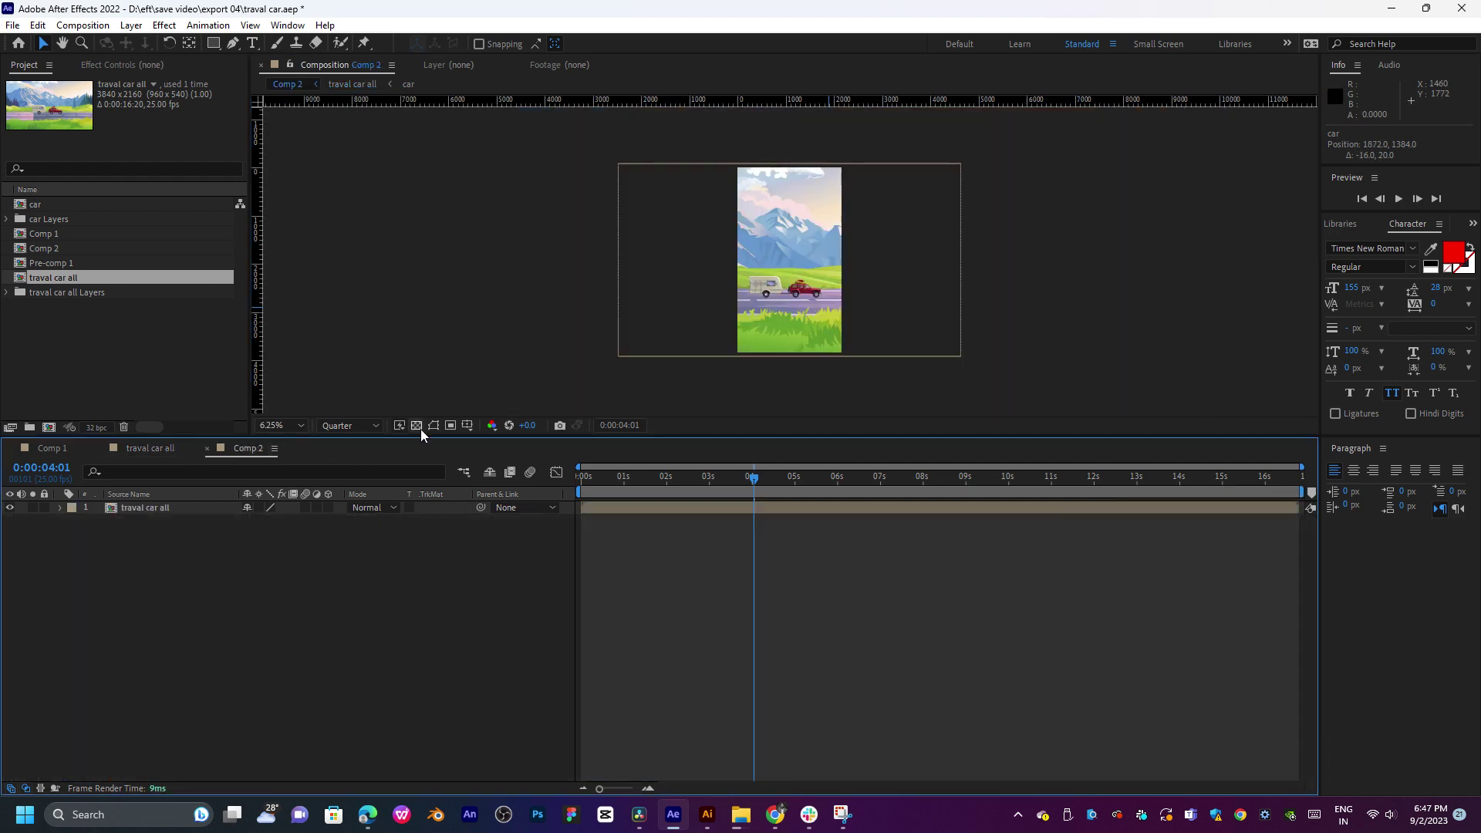
{"action": "key", "text": "period"}
{"action": "key", "text": "comma"}
{"action": "key", "text": "period"}
{"action": "key", "text": "space"}
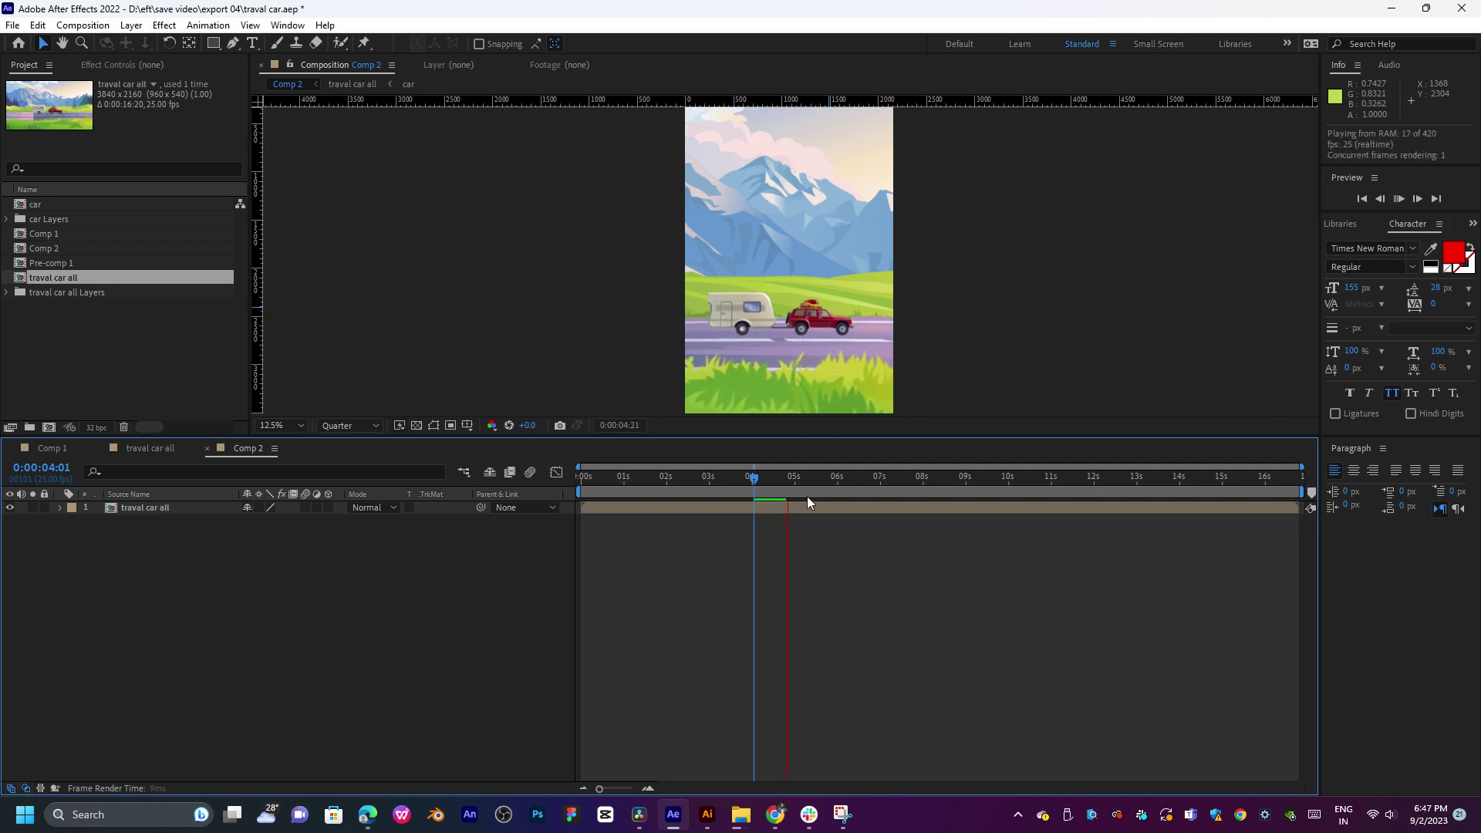
Step: End Comp 2's work area just before 12 seconds, preview from the start, and scrub to 0:00:08:02
{"action": "left_click_drag", "start_coordinate": [777, 489], "coordinate": [574, 503]}
{"action": "key", "text": "n"}
{"action": "key", "text": "space"}
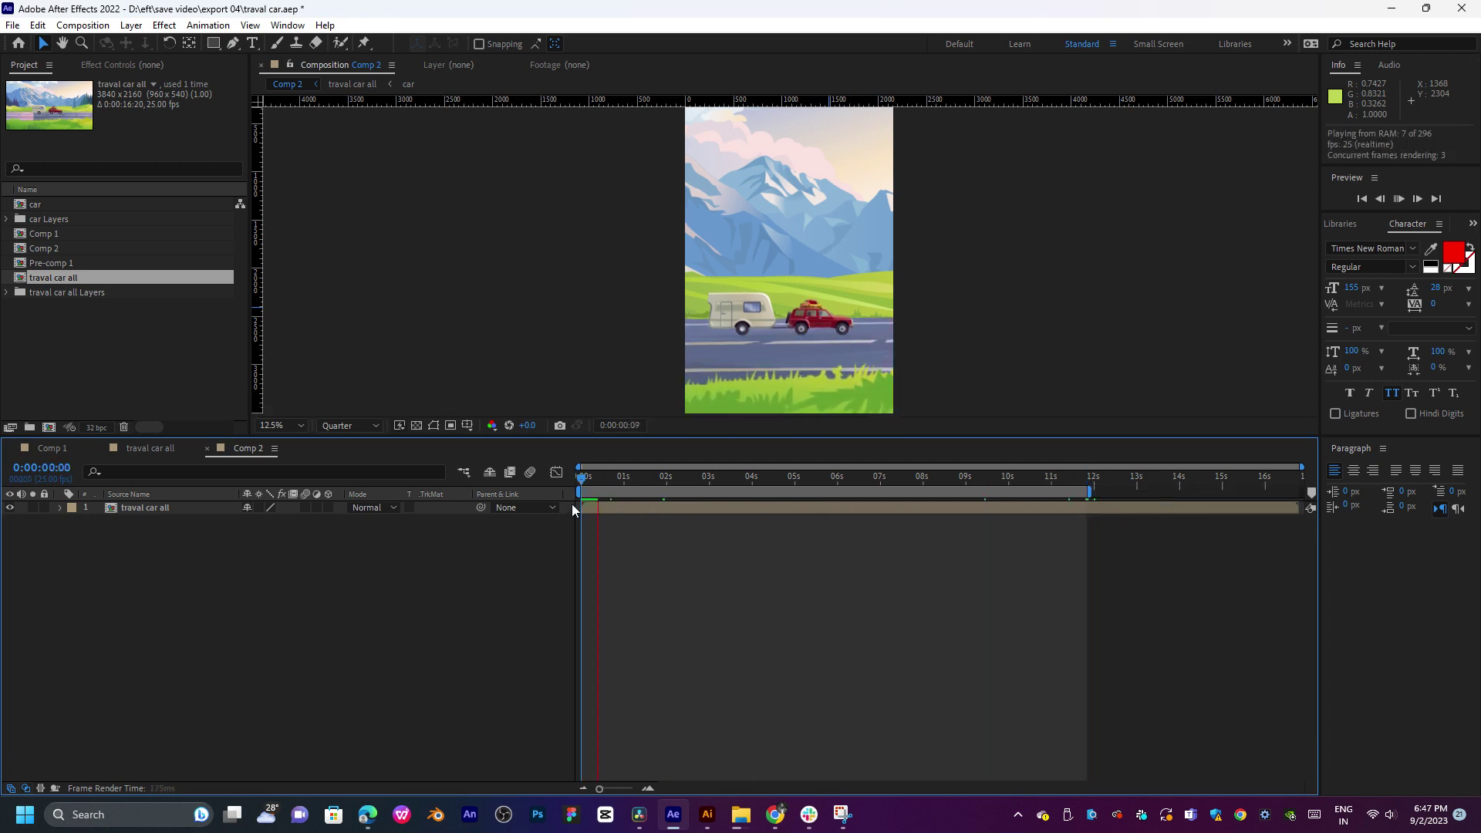
{"action": "left_click_drag", "start_coordinate": [852, 480], "coordinate": [927, 486]}
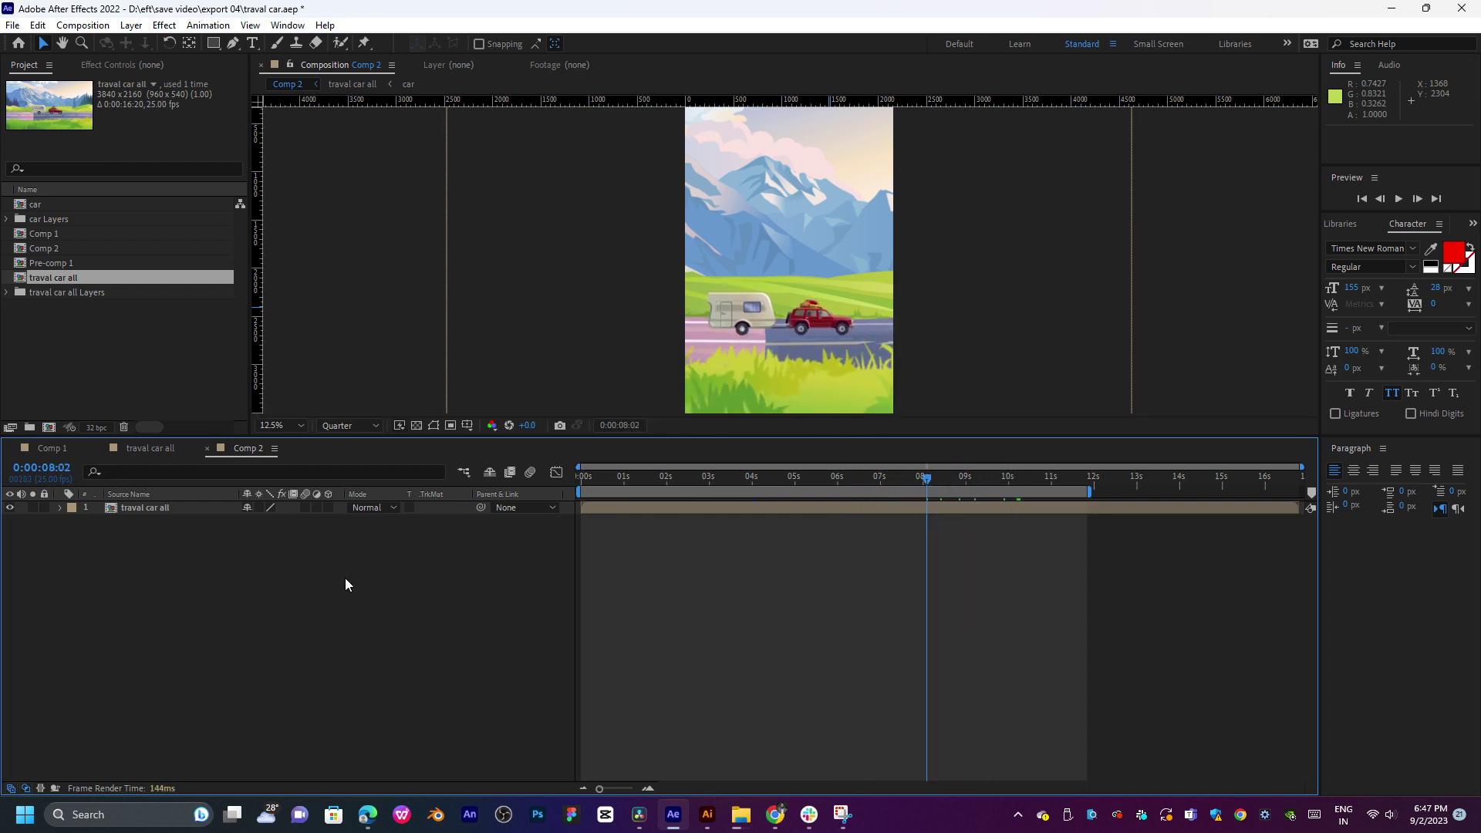
Step: Return to the traval car all composition and view the whole scene at 0:00:02:03
{"action": "left_click", "coordinate": [143, 449]}
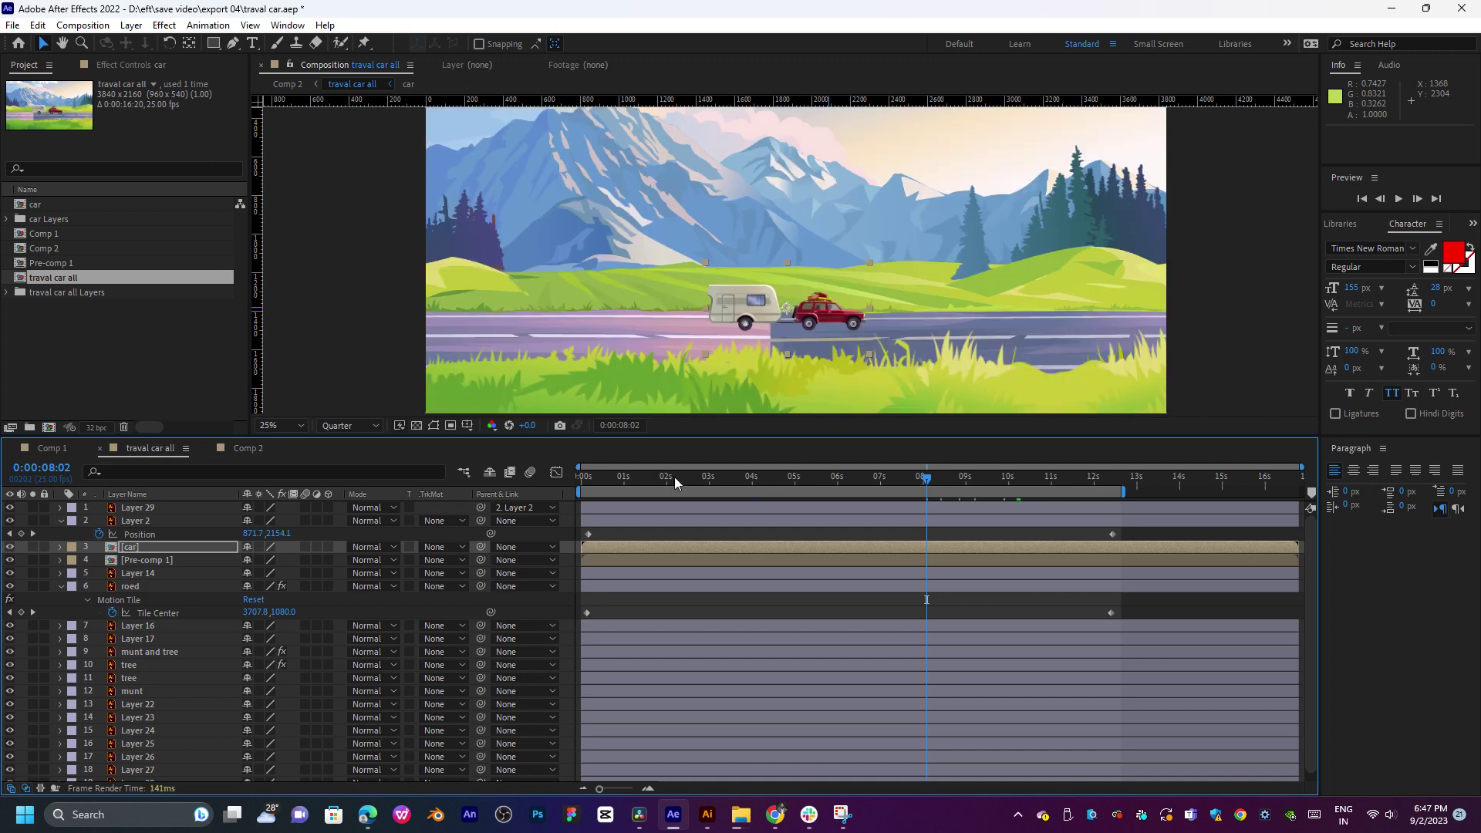
{"action": "left_click", "coordinate": [654, 478]}
{"action": "key", "text": "comma"}
{"action": "key", "text": "comma"}
{"action": "left_click", "coordinate": [1109, 267]}
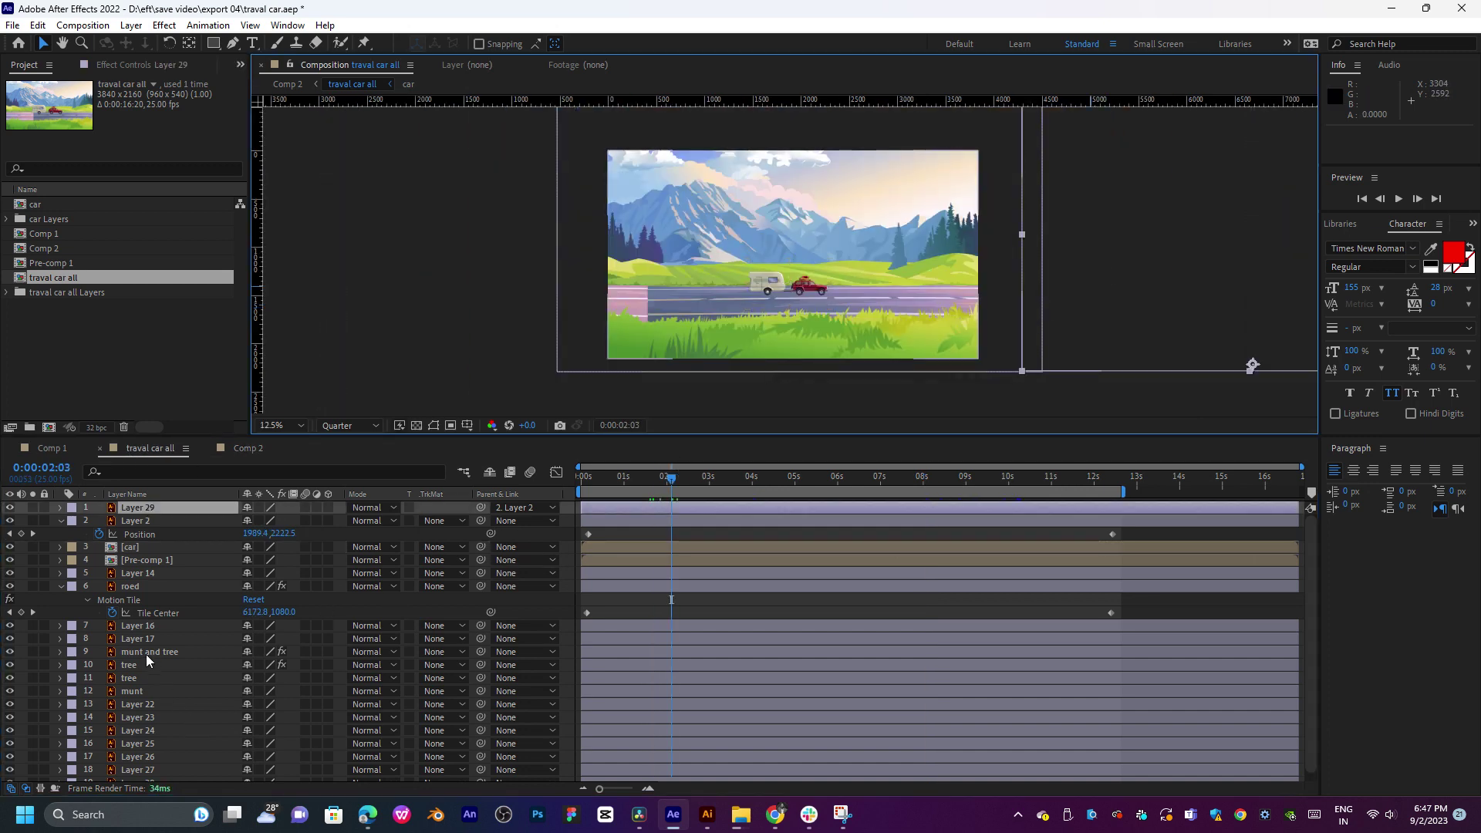
{"action": "scroll", "coordinate": [146, 661], "scroll_direction": "down", "scroll_amount": 1}
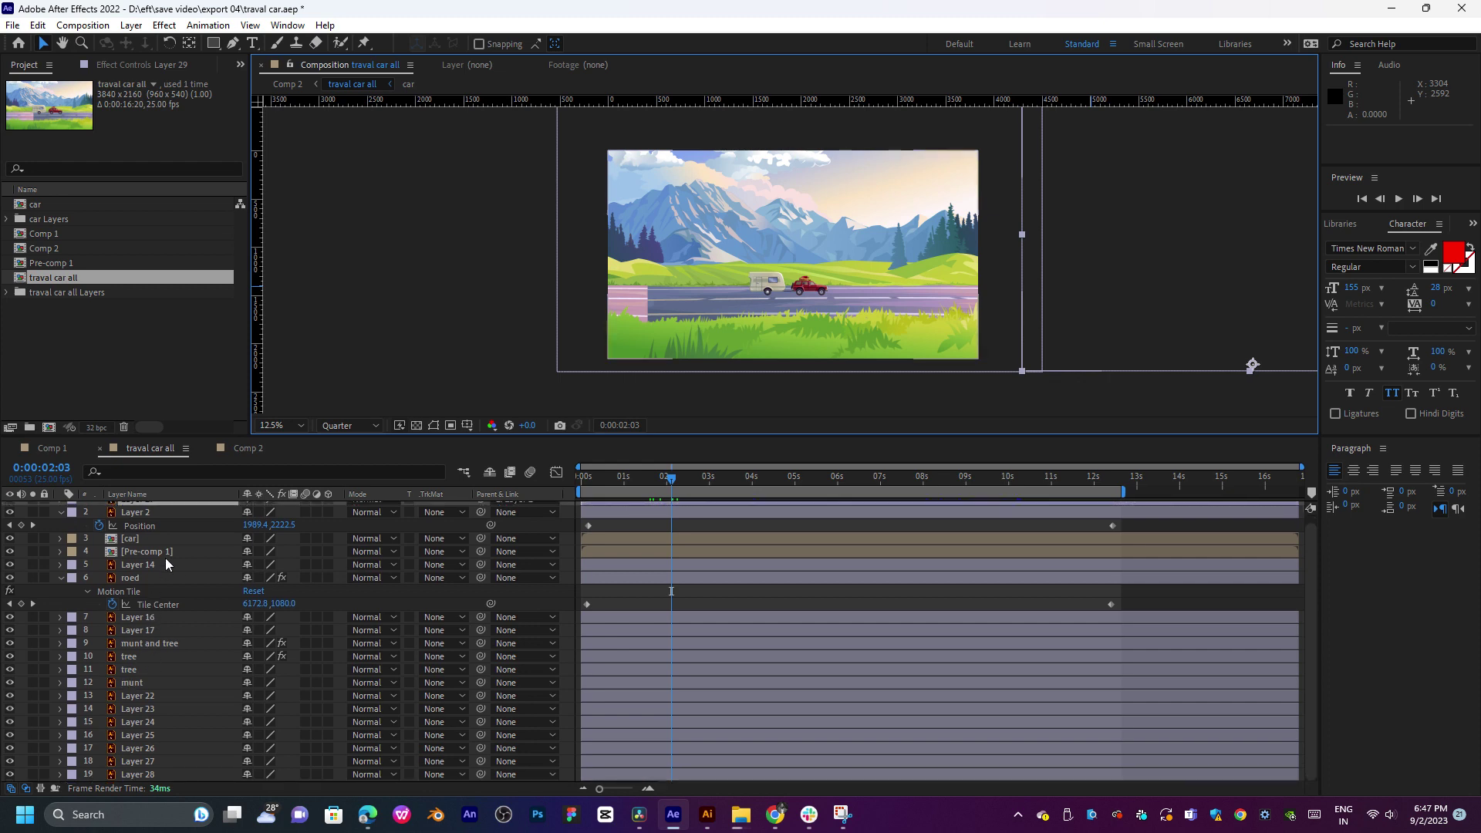
Step: Toggle the visibility of the background layers around munt and Layer 22 to identify the one holding the large mountains
{"action": "left_click", "coordinate": [115, 685]}
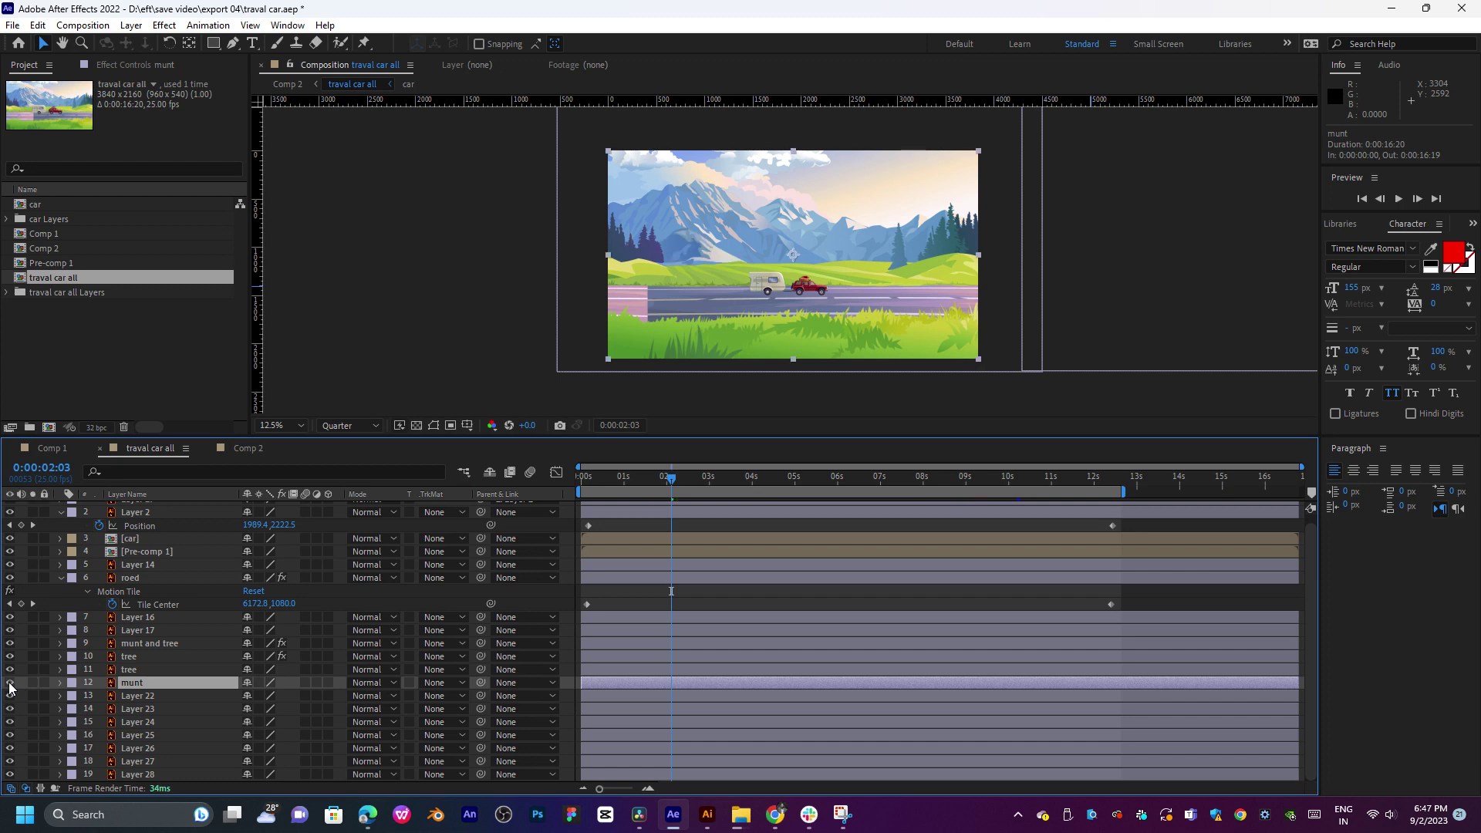
{"action": "left_click", "coordinate": [10, 722]}
{"action": "left_click", "coordinate": [10, 724]}
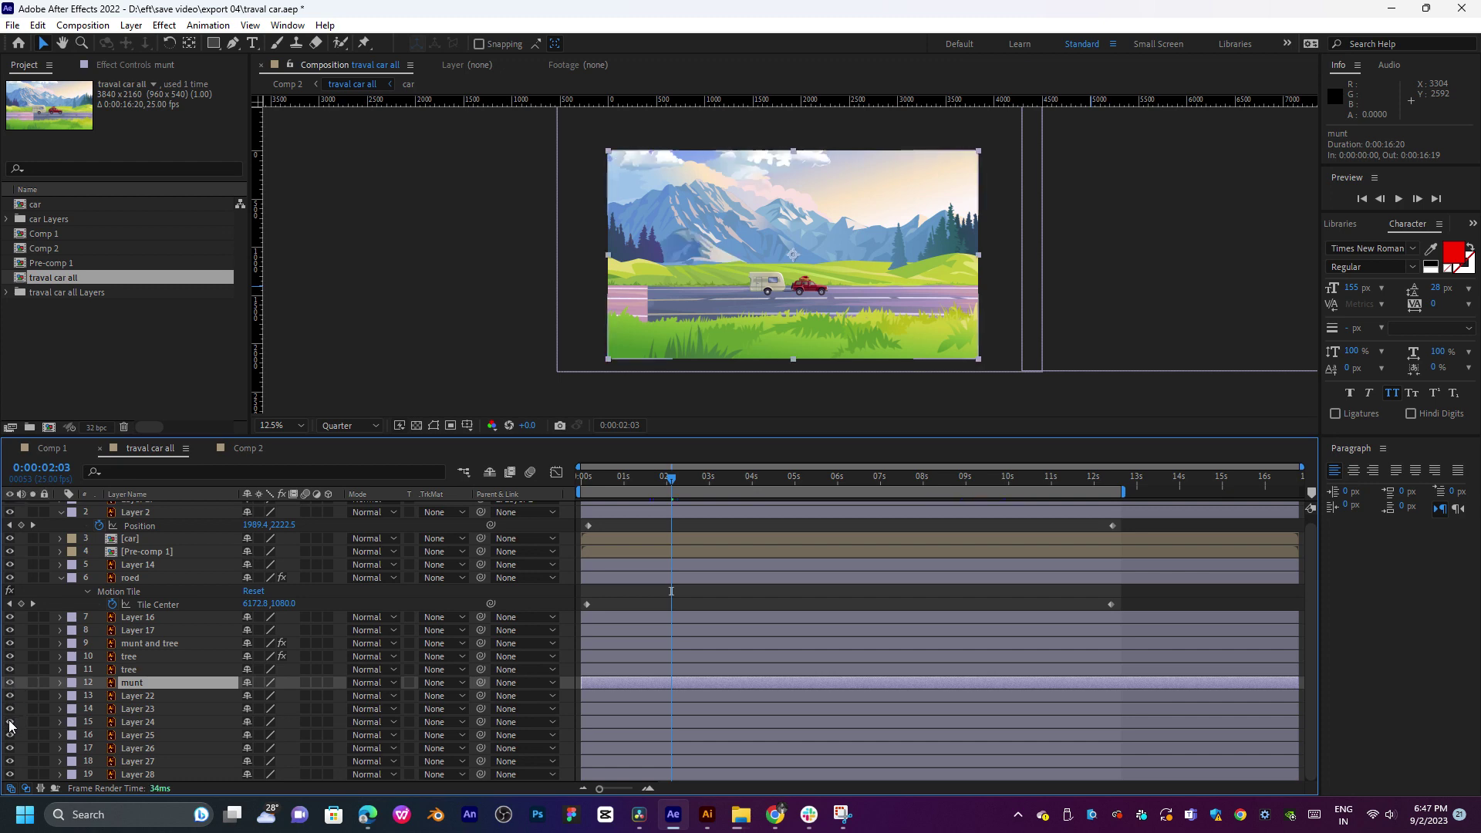
{"action": "left_click", "coordinate": [10, 696]}
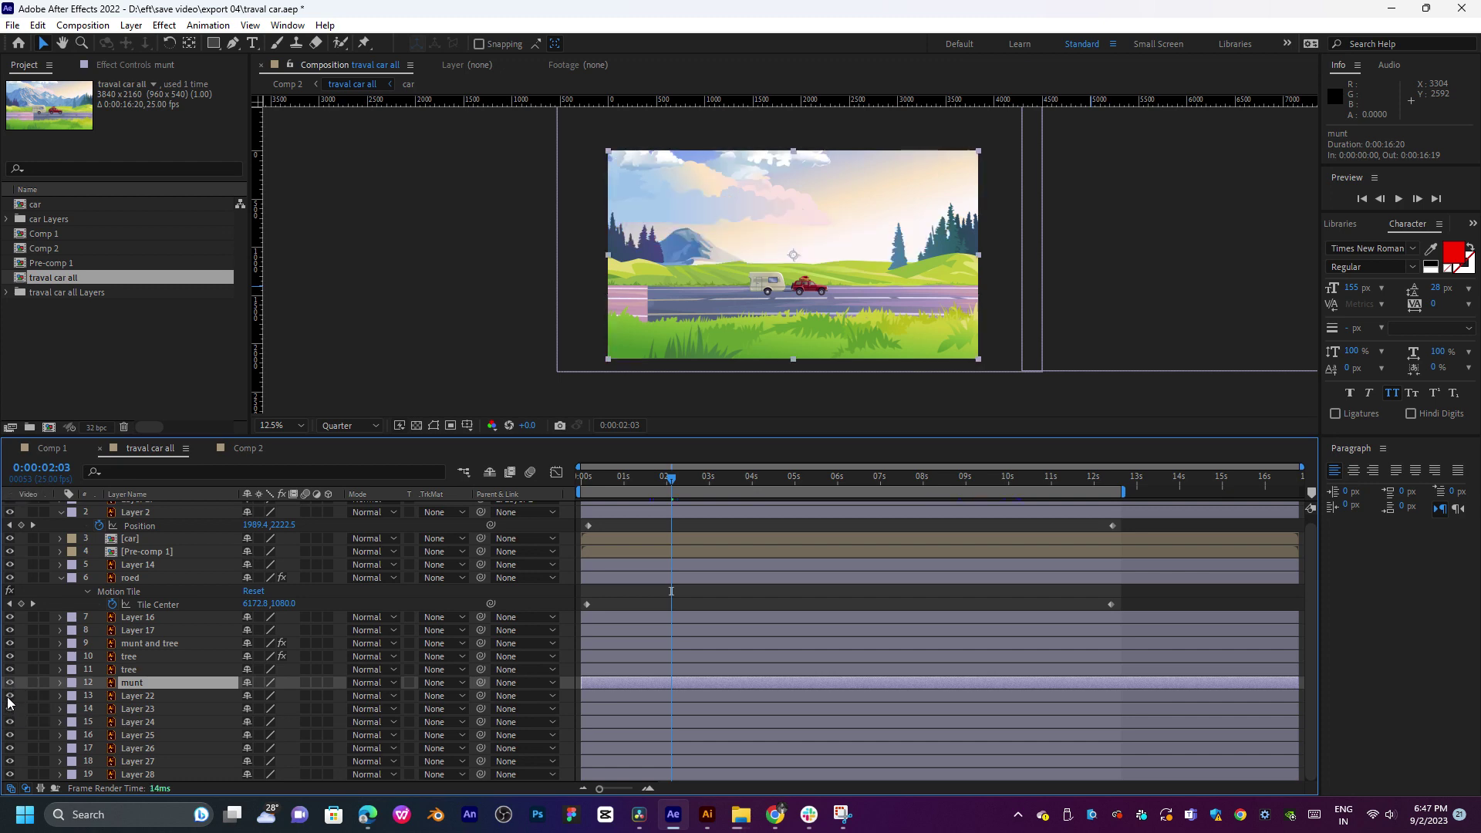
{"action": "left_click", "coordinate": [10, 696]}
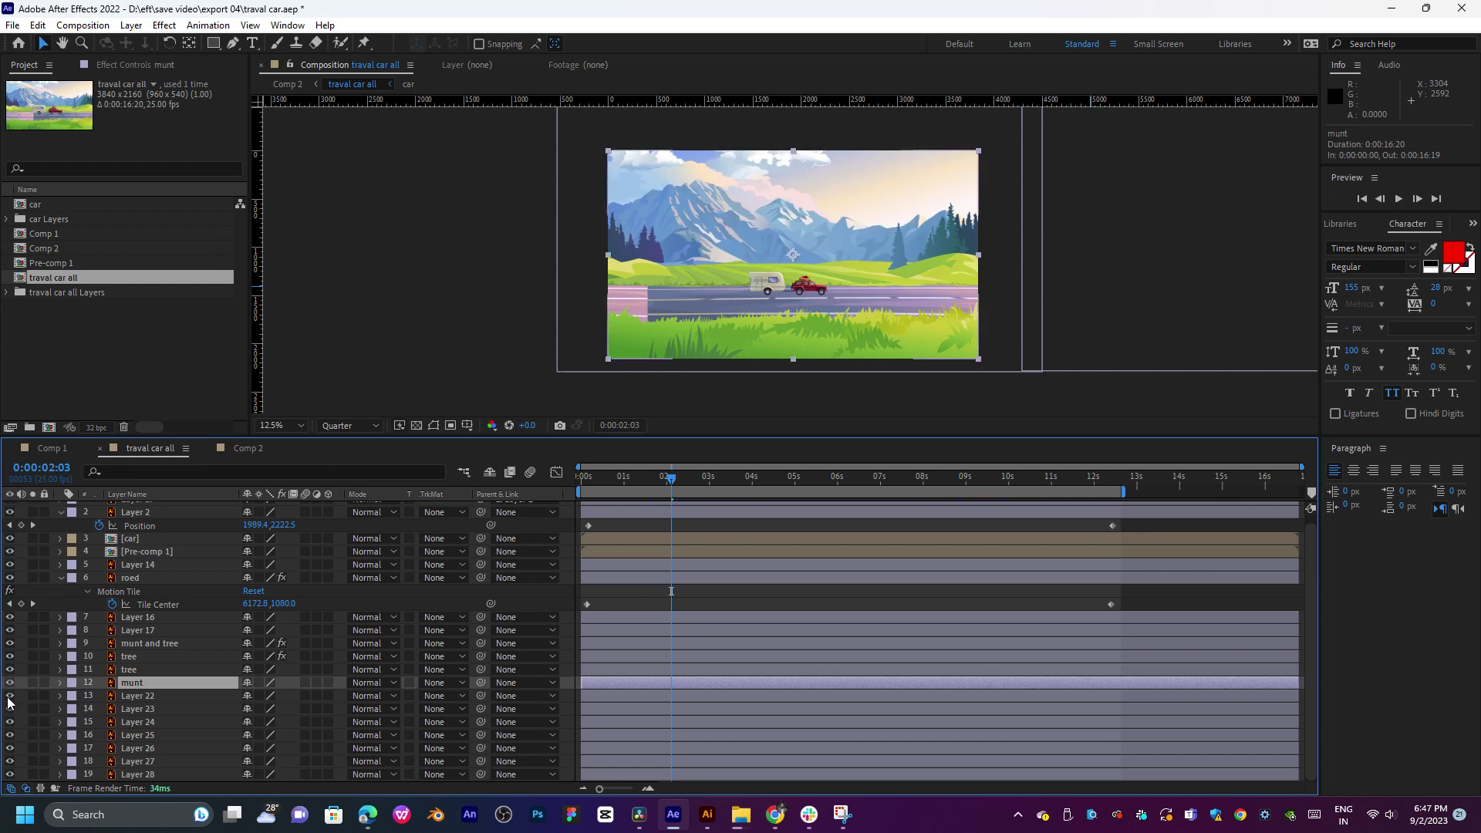
{"action": "left_click", "coordinate": [129, 697]}
{"action": "left_click", "coordinate": [9, 696]}
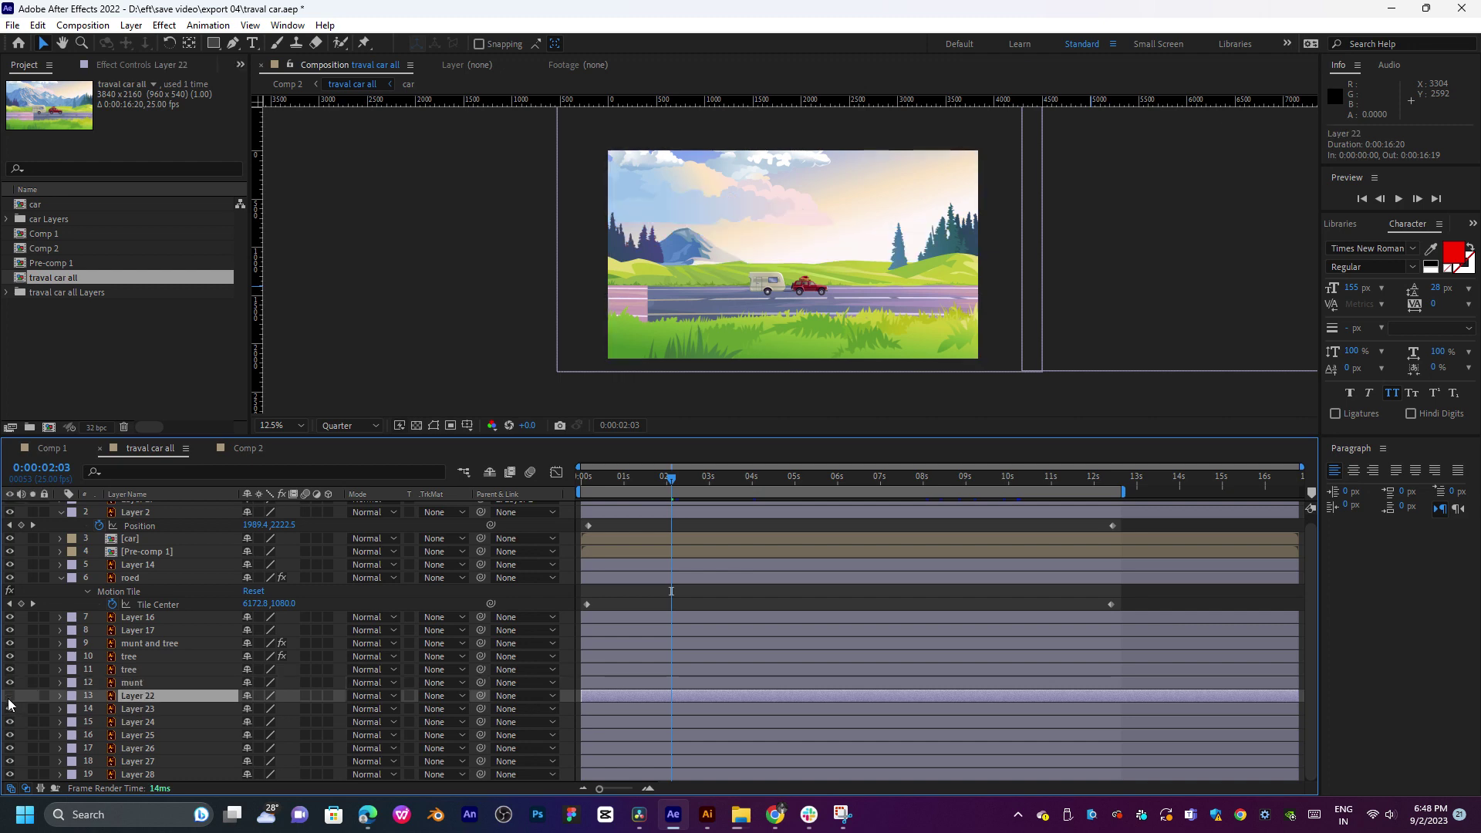
{"action": "left_click", "coordinate": [10, 697]}
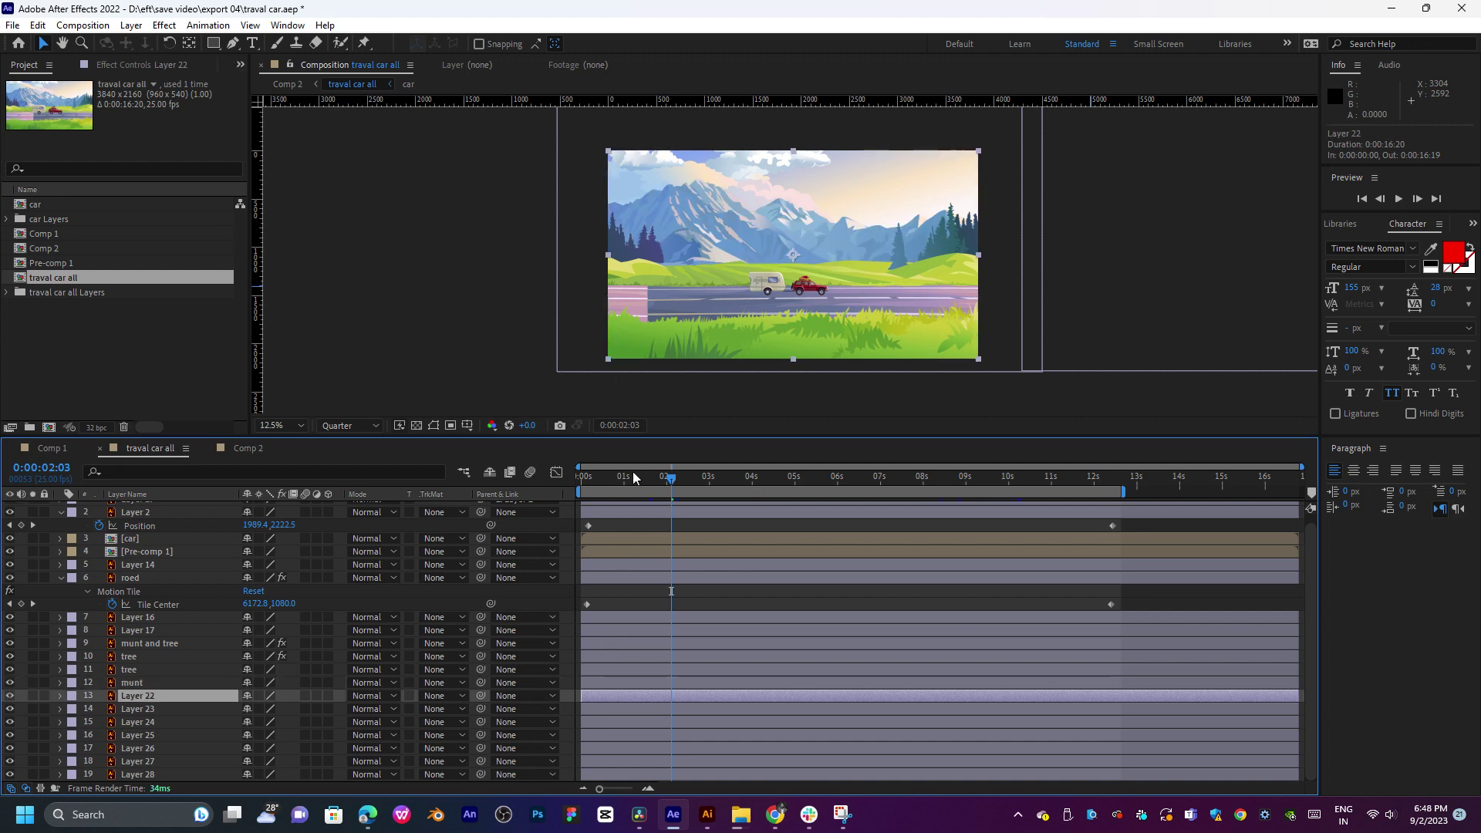
Step: Scale up the mountain Layer 22 beyond the frame and move it to Position 2605, 1080
{"action": "key", "text": "s"}
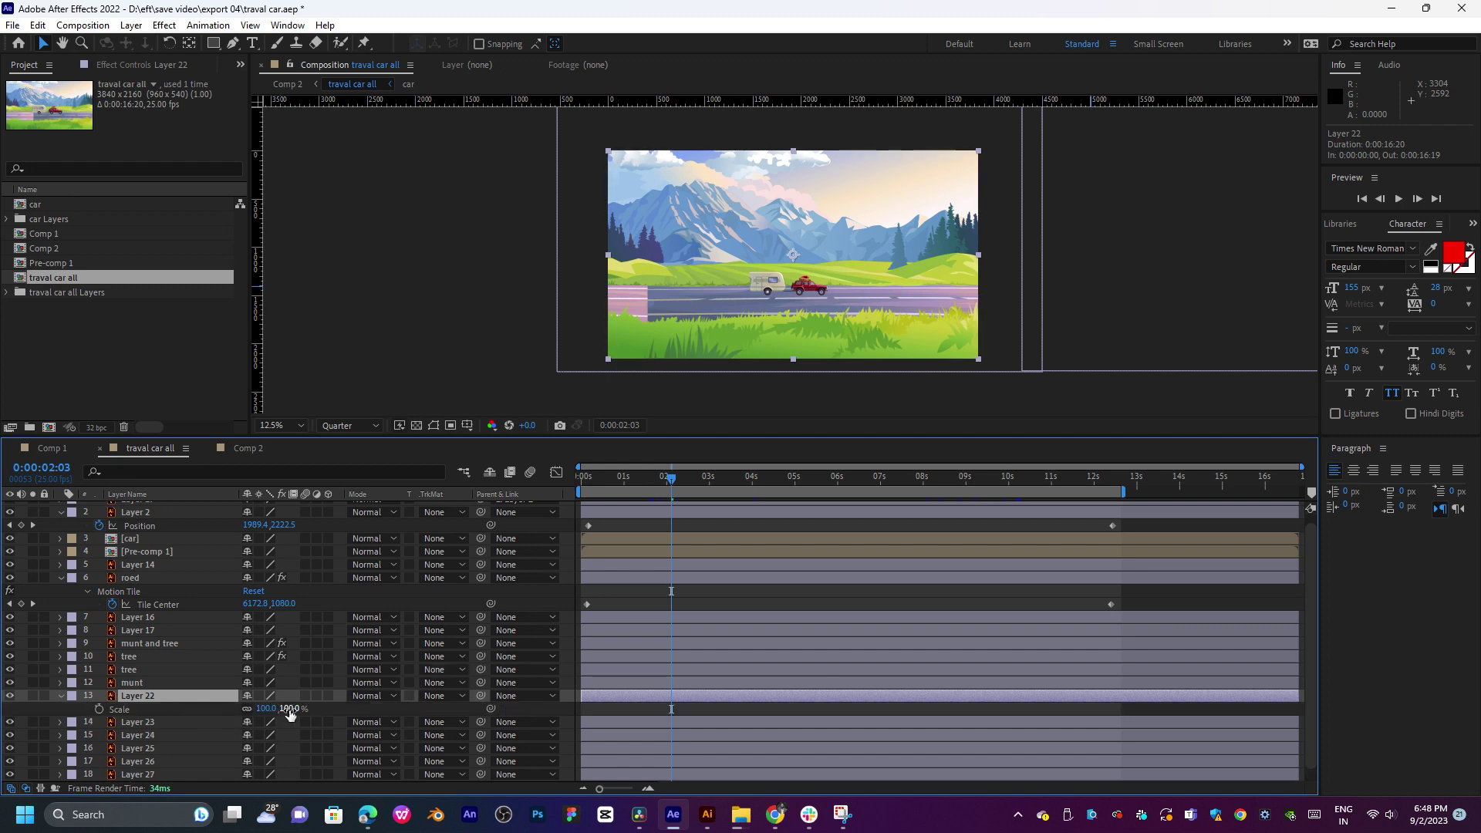
{"action": "left_click_drag", "start_coordinate": [290, 714], "coordinate": [741, 684]}
{"action": "key", "text": "p"}
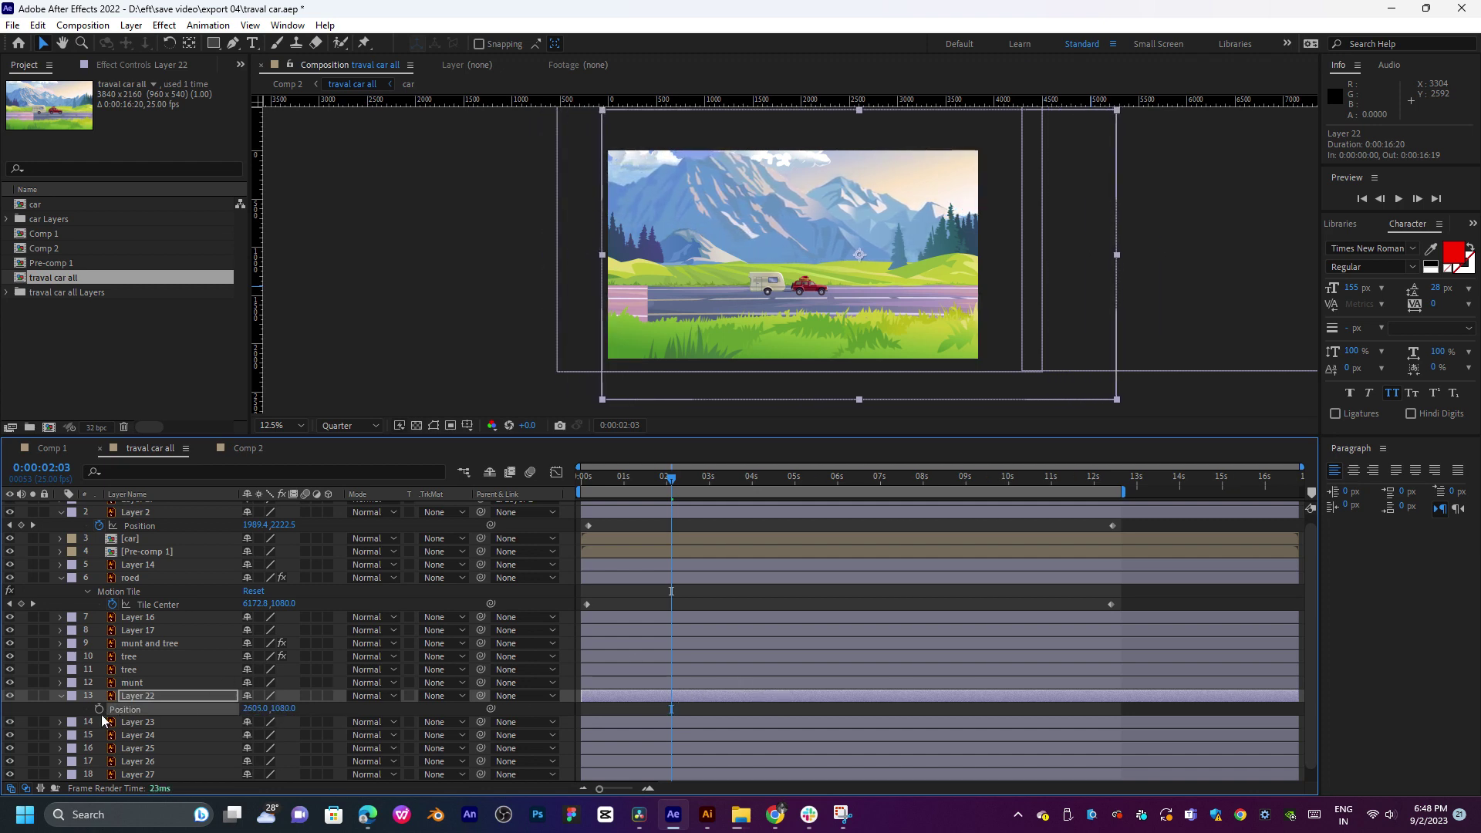
Step: Animate Layer 22's Position from a keyframe at 0:00:00:03 to 1253, 1080 at 0:00:12:00
{"action": "left_click_drag", "start_coordinate": [671, 709], "coordinate": [587, 719]}
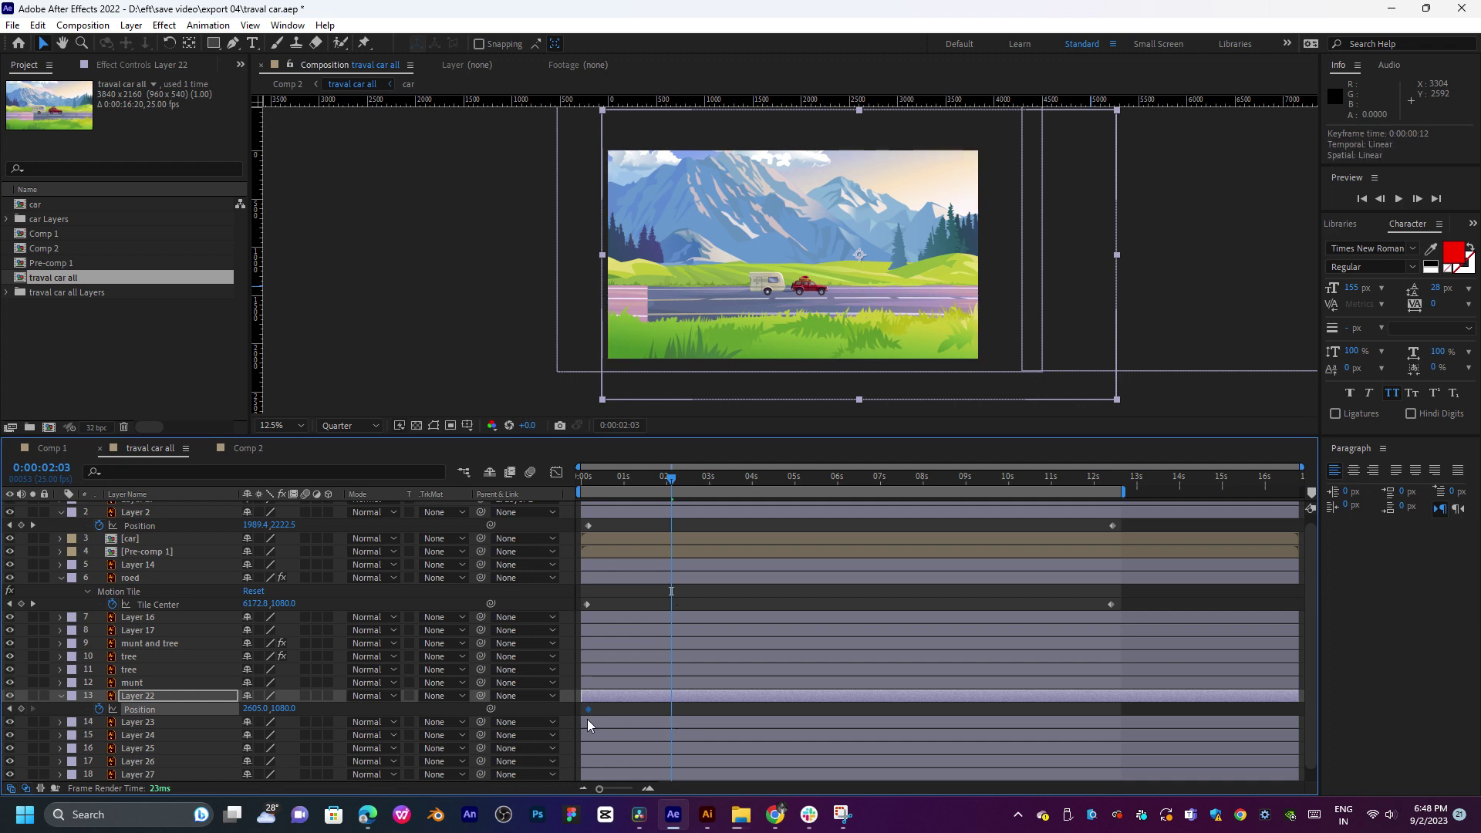
{"action": "left_click_drag", "start_coordinate": [806, 480], "coordinate": [1094, 480]}
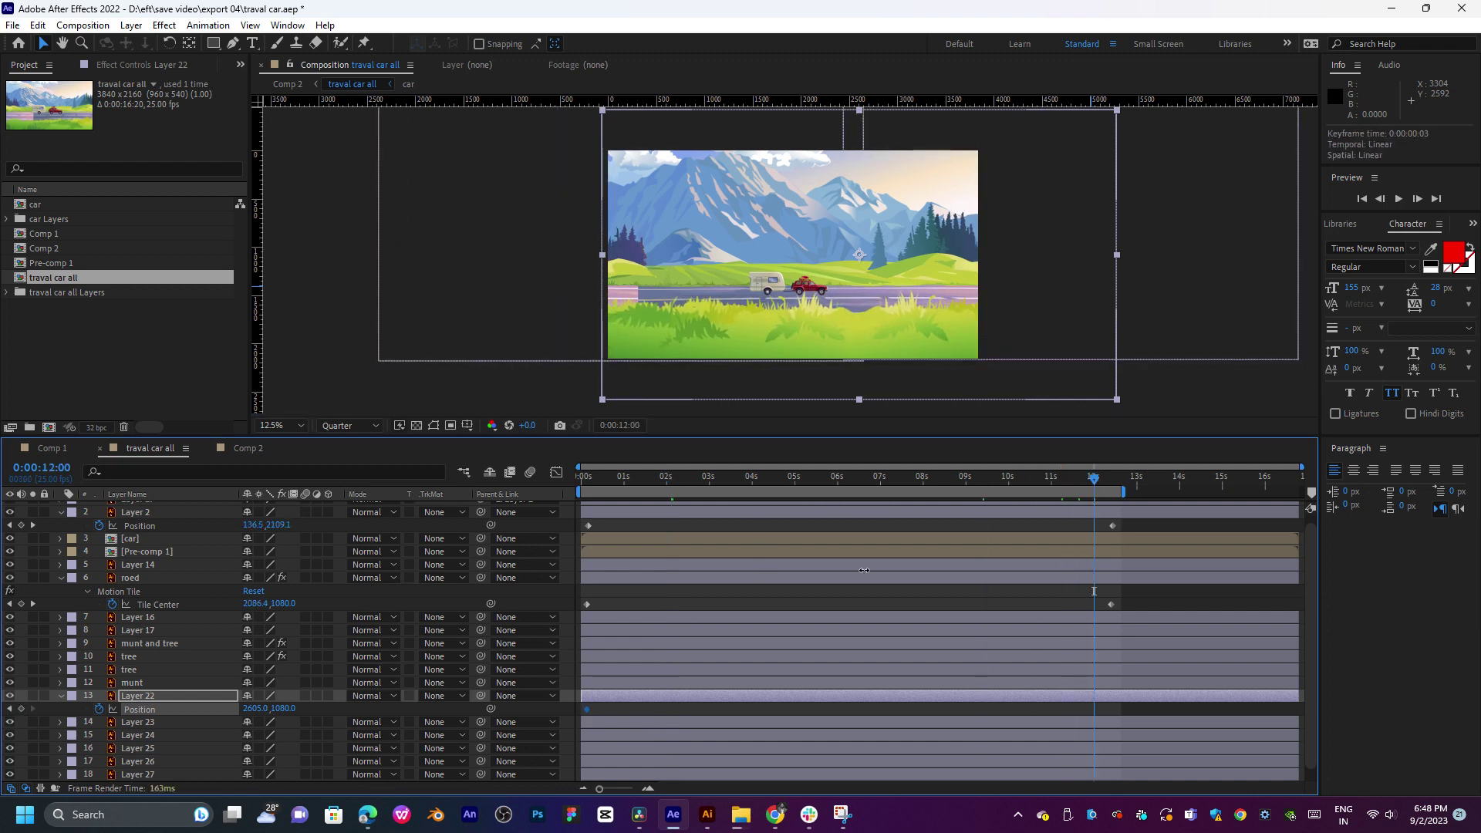
{"action": "left_click_drag", "start_coordinate": [189, 717], "coordinate": [3, 745]}
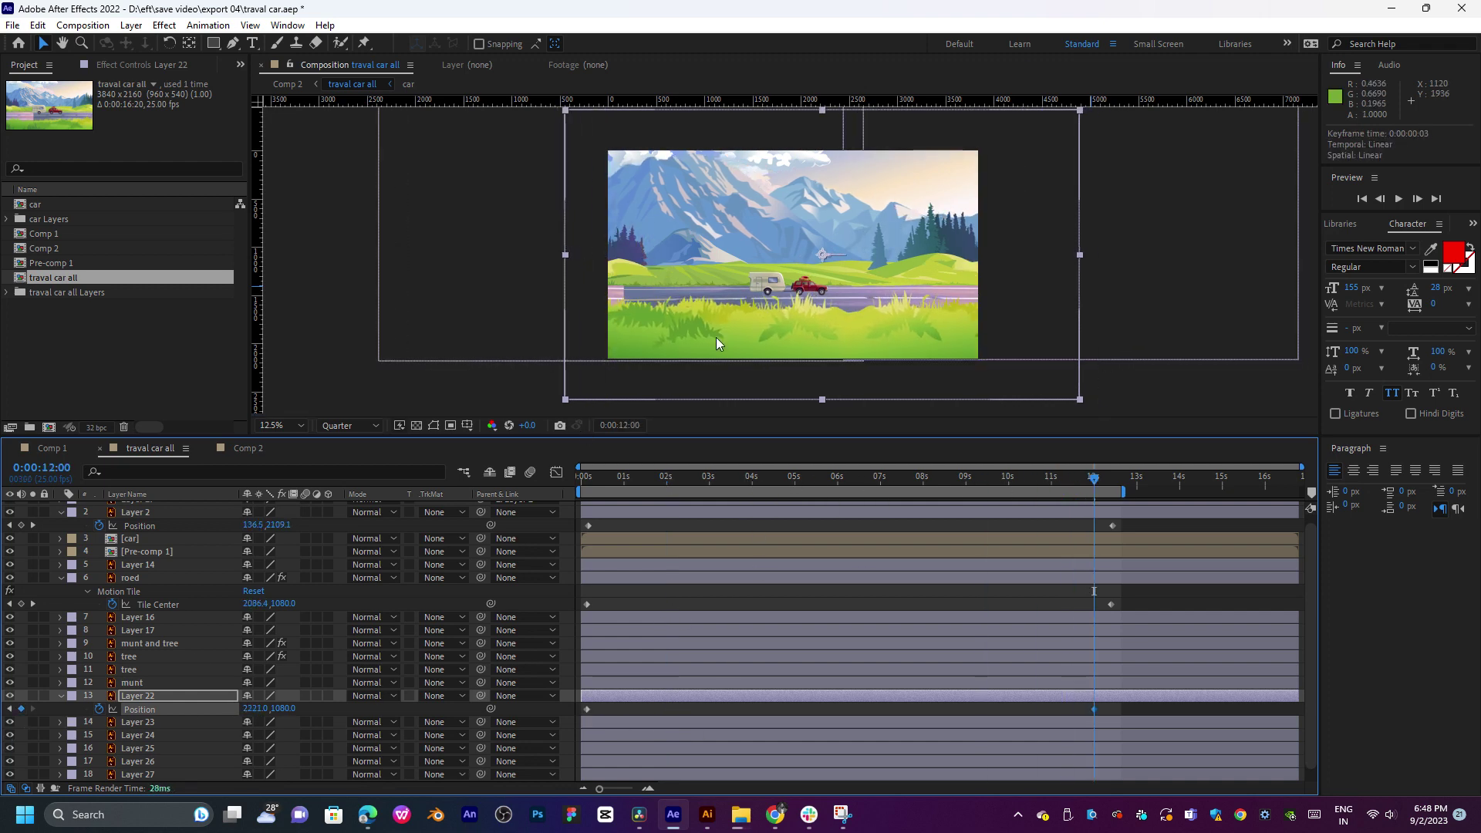
{"action": "key", "text": "shift+Left"}
{"action": "key", "text": "shift+Left"}
{"action": "key", "text": "shift+Left"}
{"action": "key", "text": "shift+Left"}
{"action": "key", "text": "shift+Left"}
{"action": "key", "text": "shift+Left"}
{"action": "key", "text": "shift+Left"}
{"action": "key", "text": "shift+Left"}
{"action": "key", "text": "shift+Left"}
{"action": "key", "text": "shift+Left"}
{"action": "key", "text": "shift+Left"}
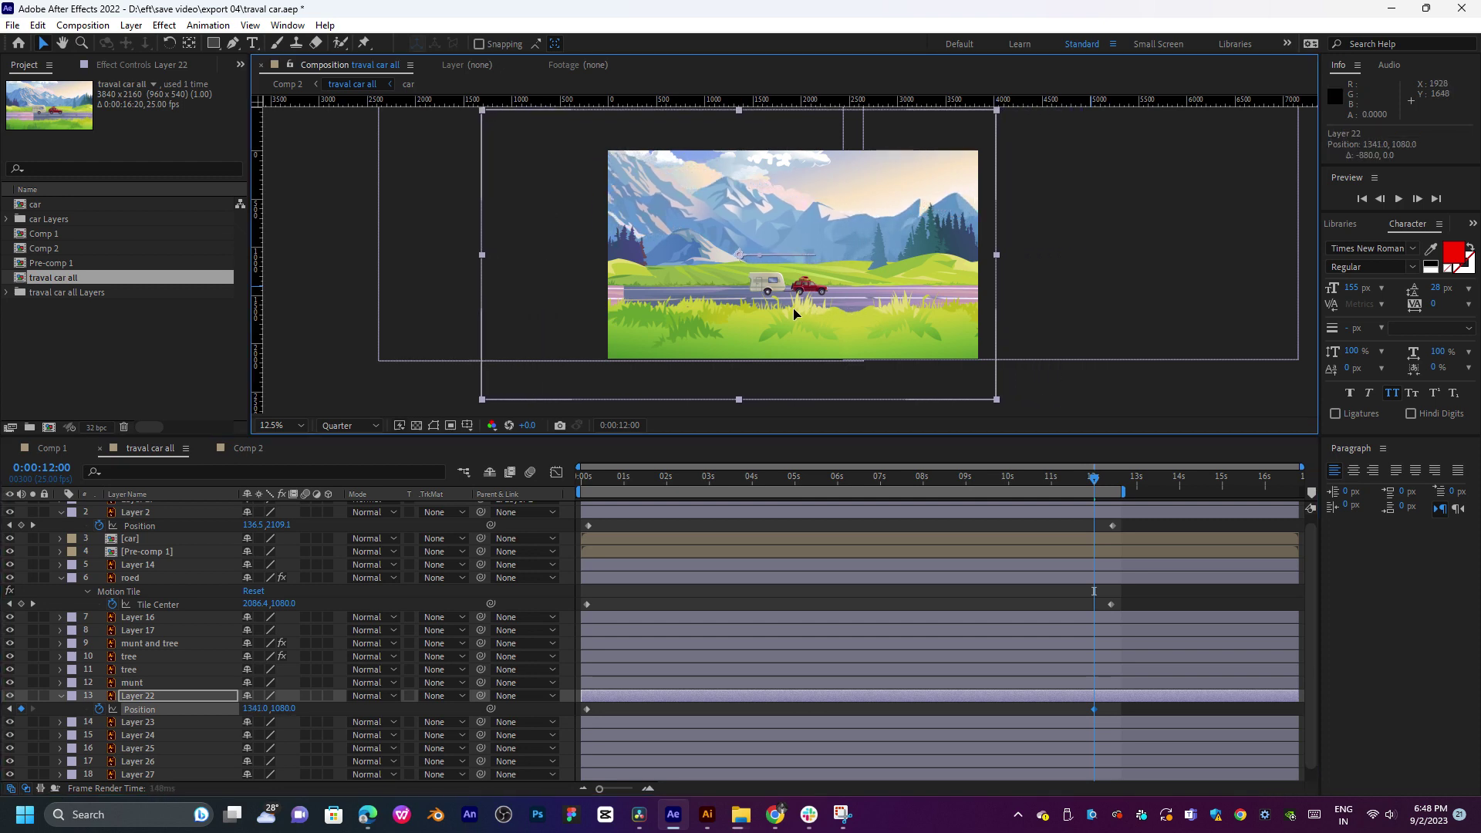
{"action": "left_click_drag", "start_coordinate": [793, 312], "coordinate": [786, 315]}
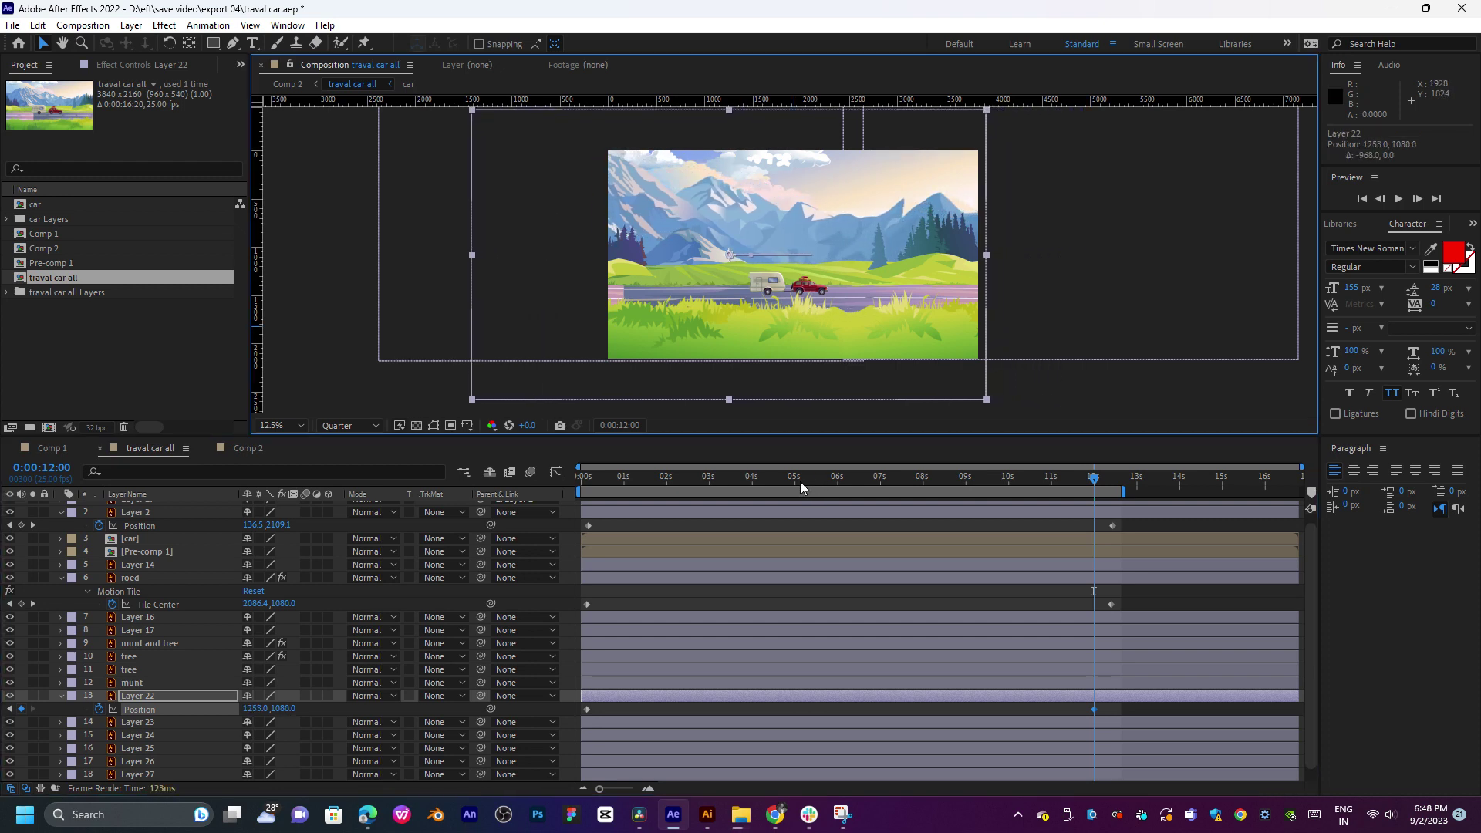
Step: Preview the drifting mountains from 0:00:02:00, then check their motion in Comp 2 from 0:00:03:14 and 0:00:01:18
{"action": "left_click", "coordinate": [666, 479]}
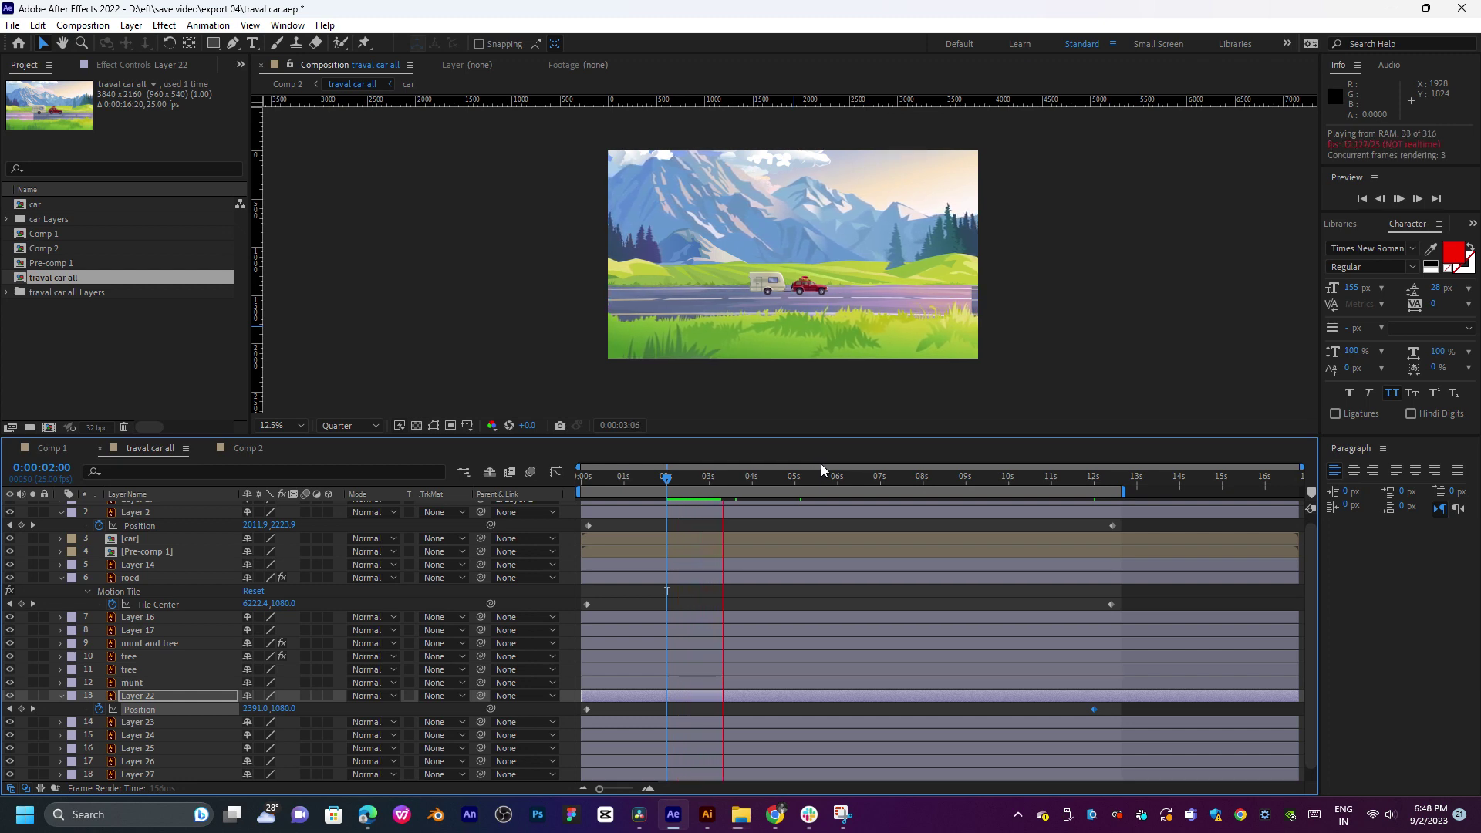
{"action": "key", "text": "space"}
{"action": "left_click", "coordinate": [235, 449]}
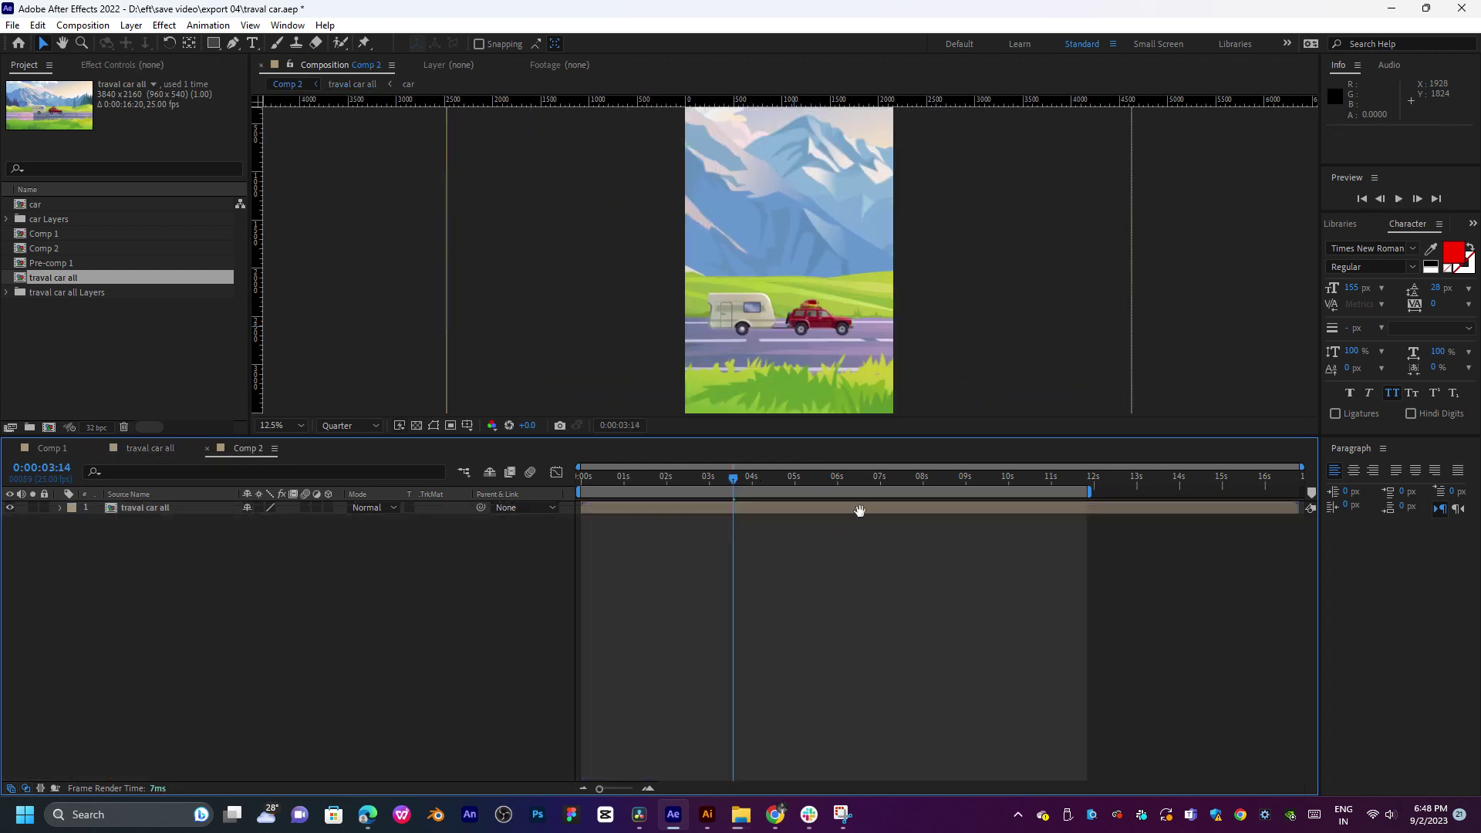
{"action": "key", "text": "space"}
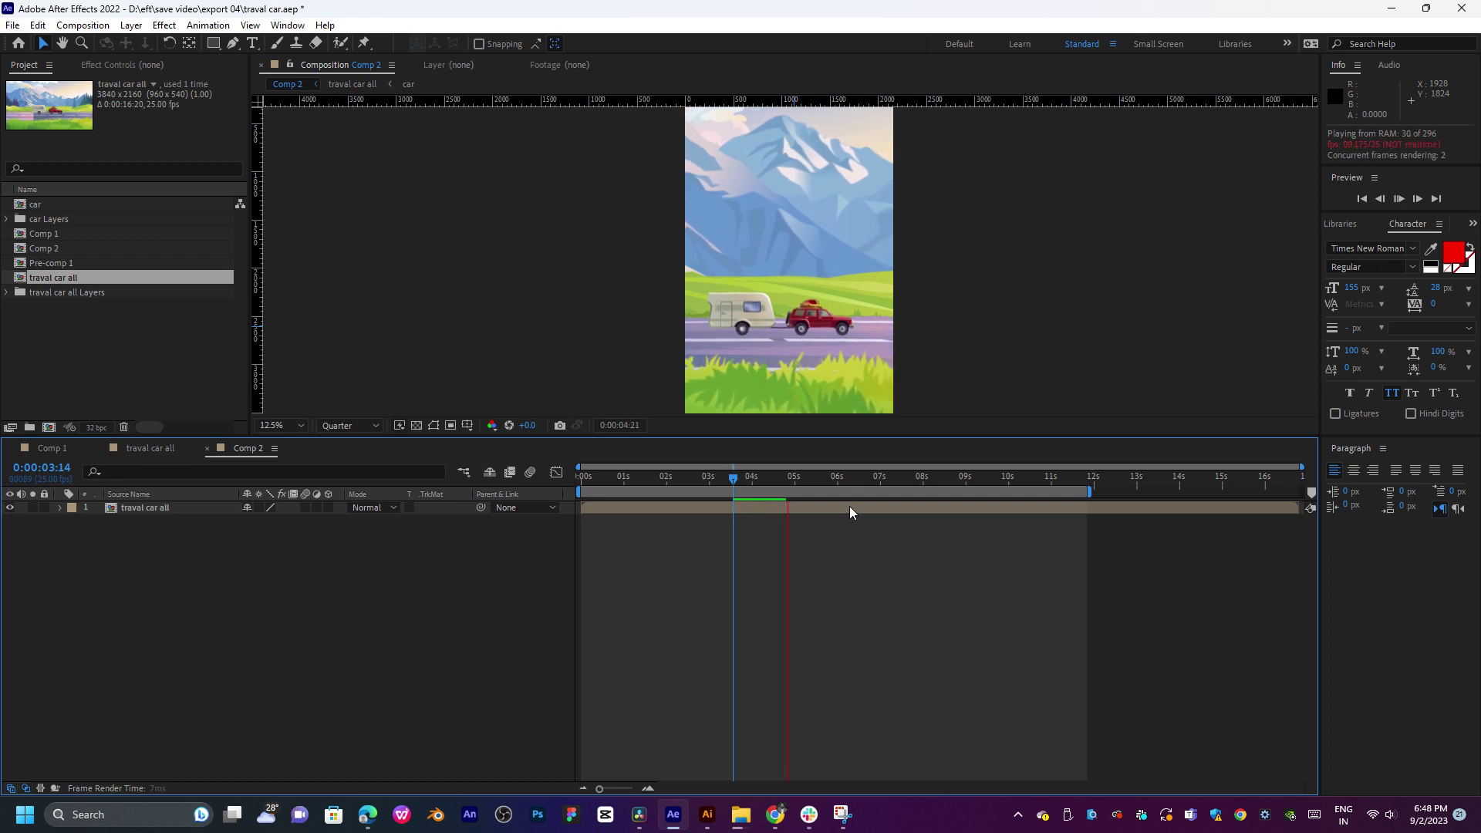
{"action": "left_click_drag", "start_coordinate": [803, 479], "coordinate": [662, 523]}
{"action": "key", "text": "space"}
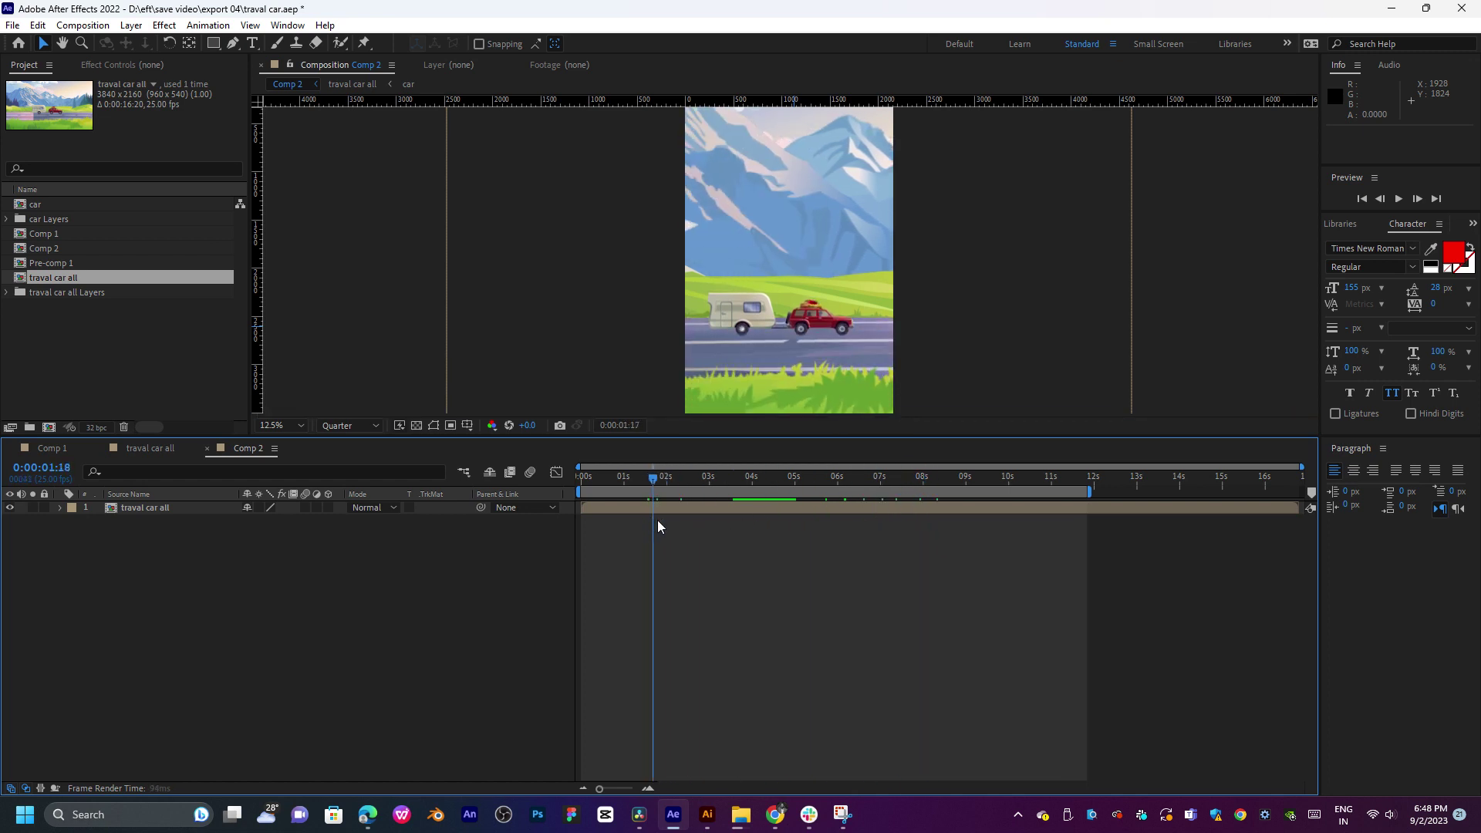
Step: Preview the traval car all composition from 0:00:01:15 and from 0:00:03:07 to check the mountain movement
{"action": "left_click", "coordinate": [122, 449]}
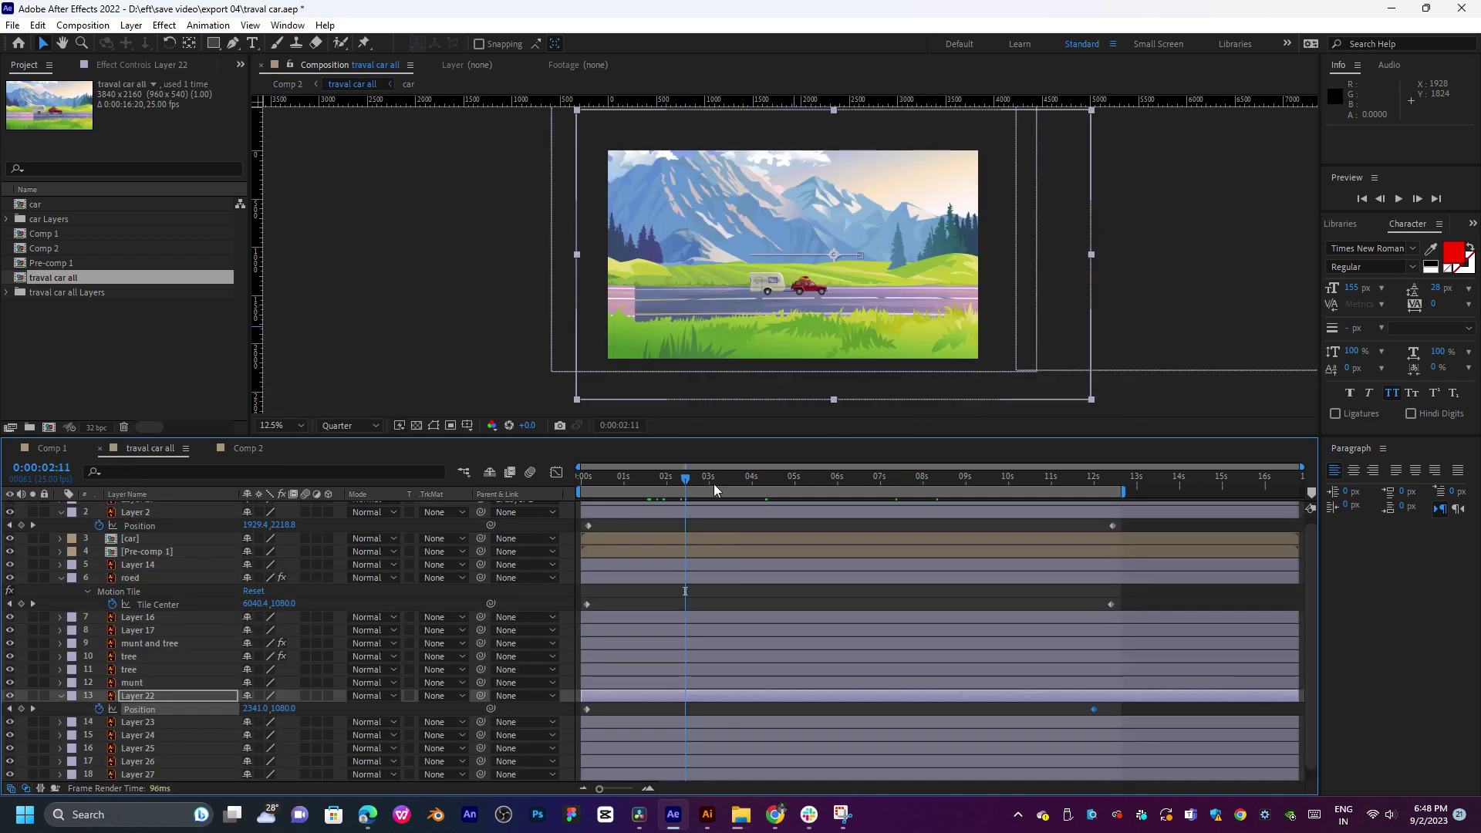
{"action": "left_click_drag", "start_coordinate": [714, 483], "coordinate": [662, 525]}
{"action": "key", "text": "space"}
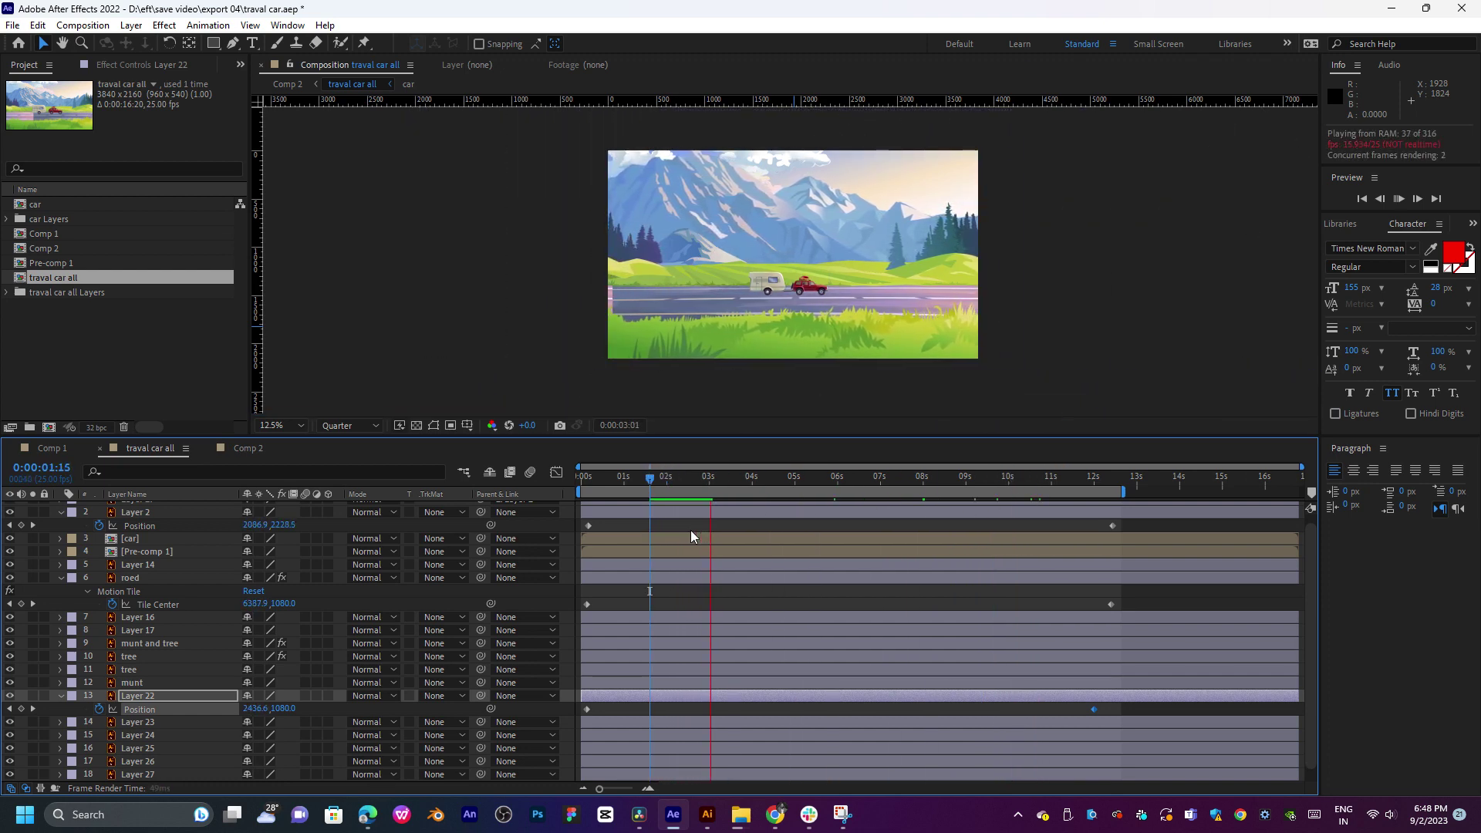
{"action": "left_click", "coordinate": [720, 481]}
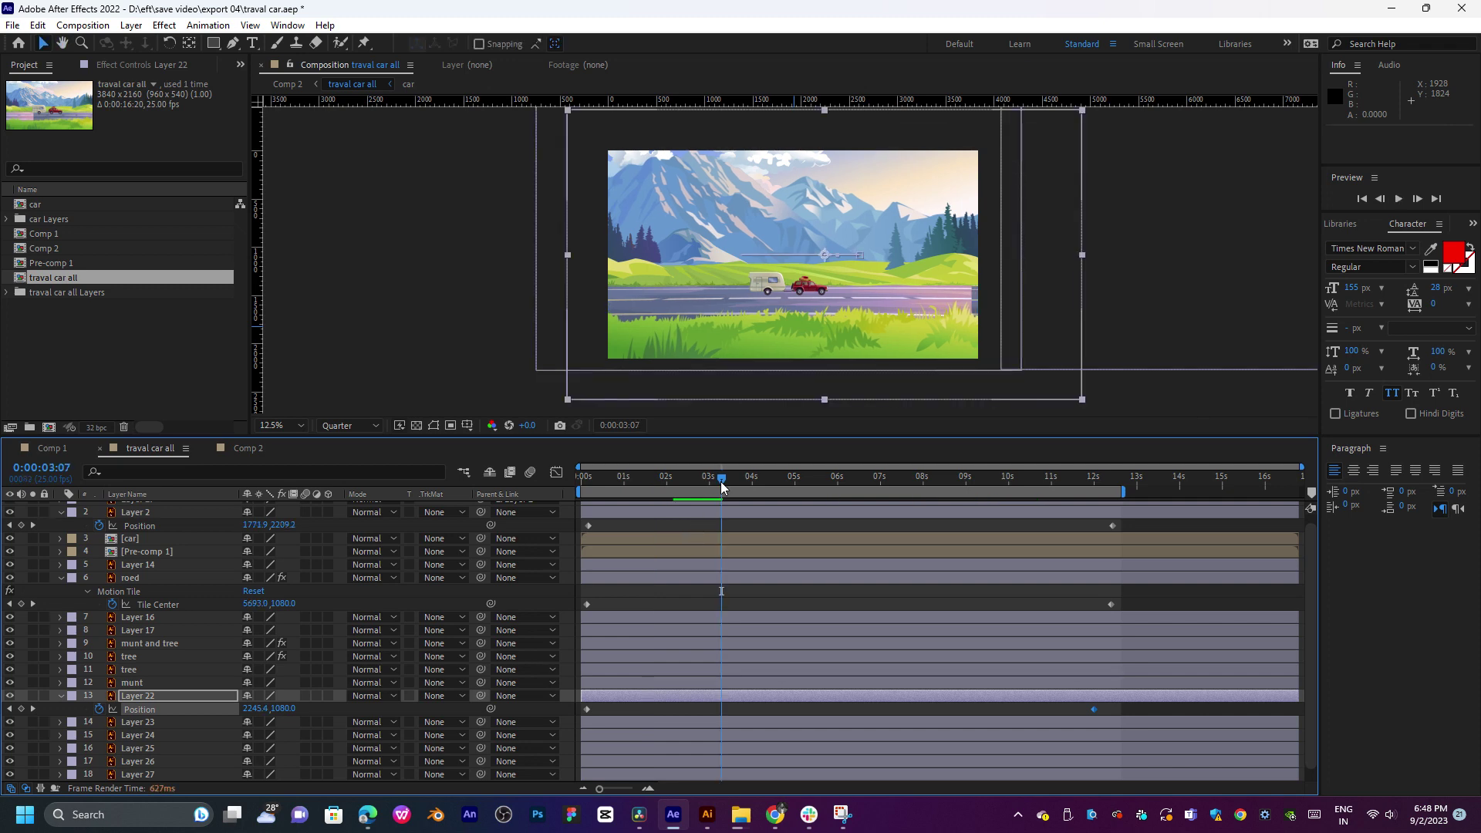
{"action": "key", "text": "space"}
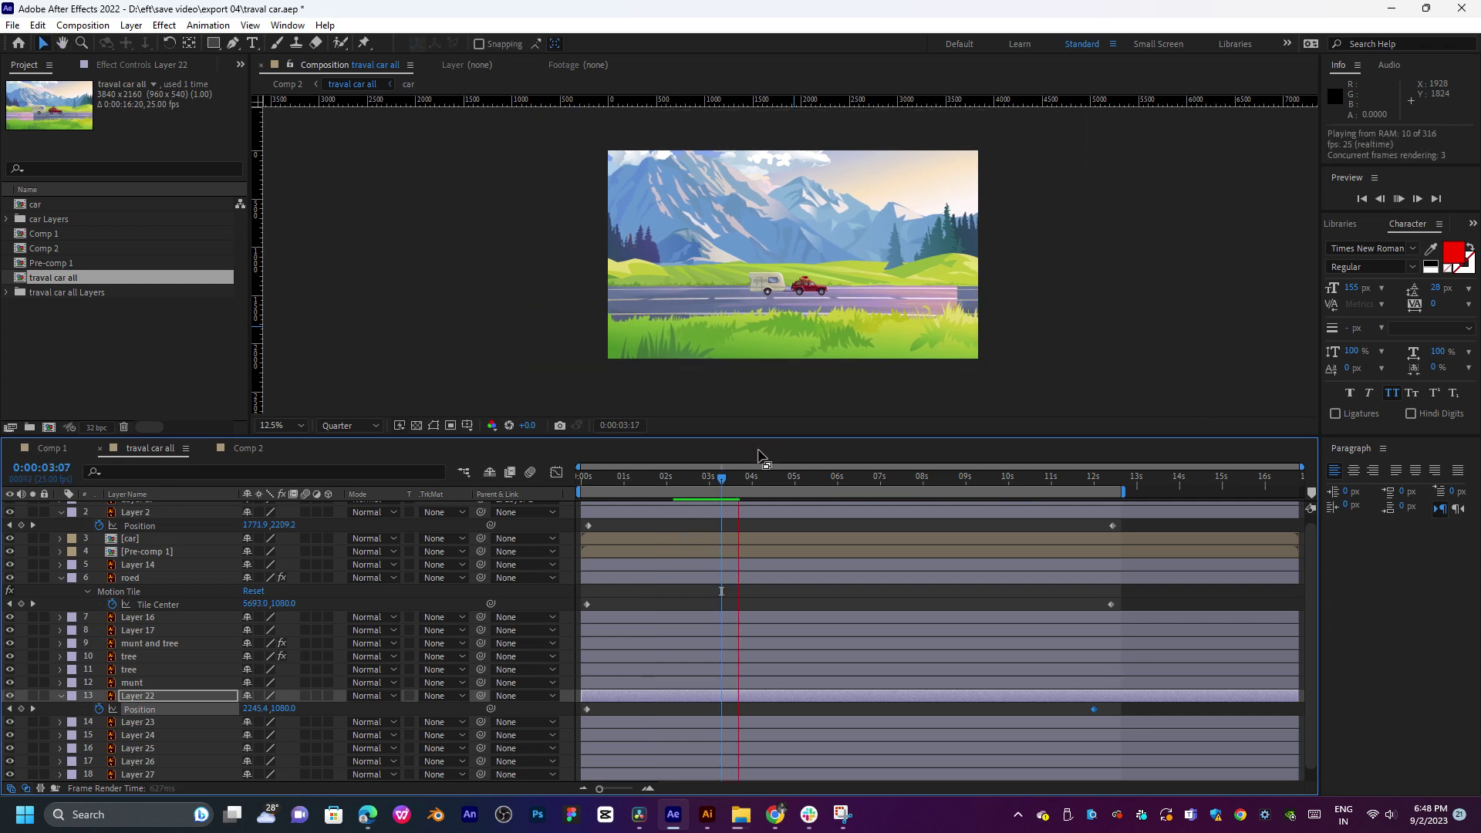
{"action": "left_click", "coordinate": [757, 464]}
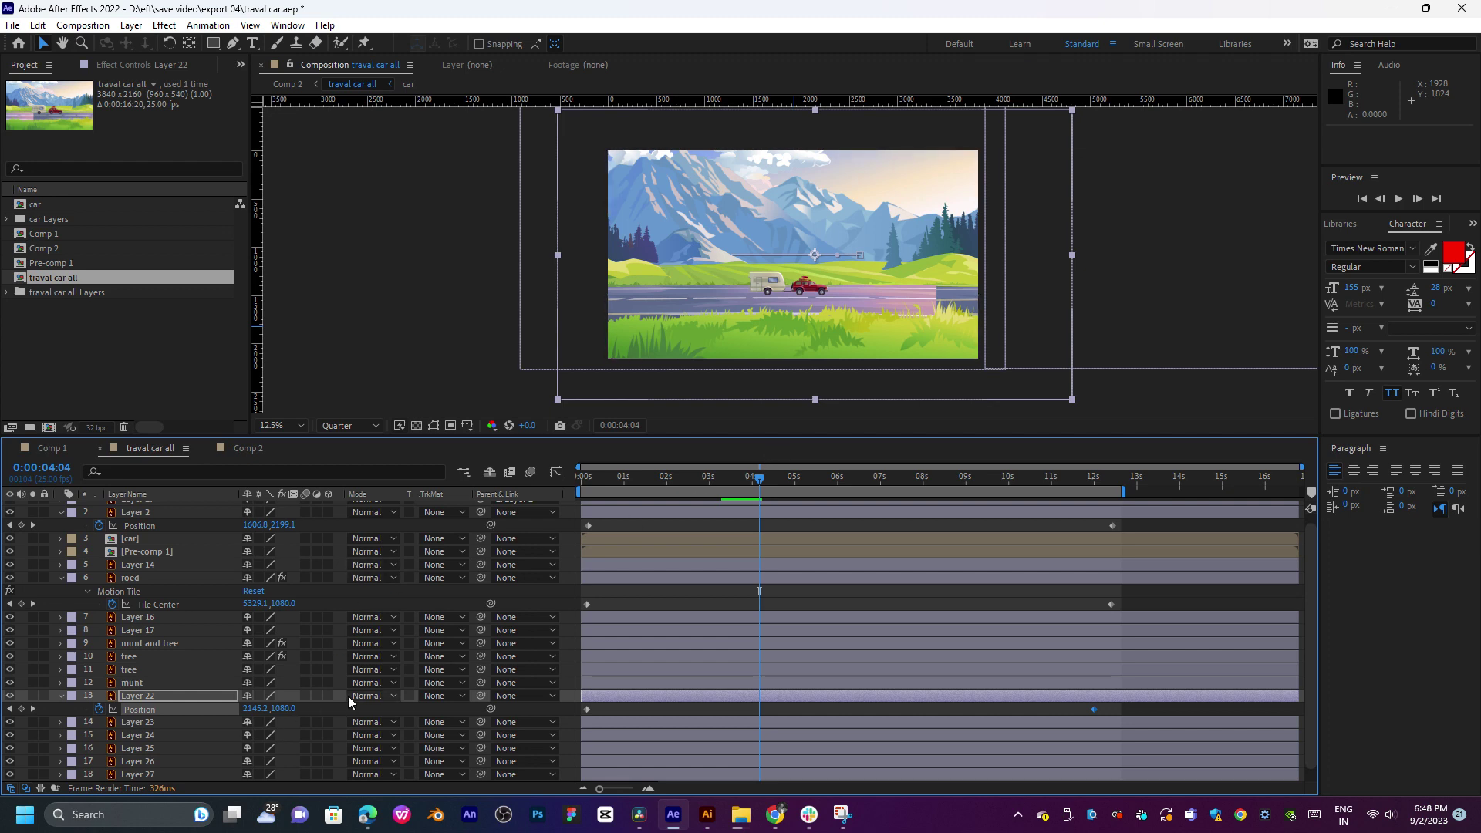
Step: Make Layer 22 a 3D layer and rotate its Y Orientation to 346.8°
{"action": "left_click", "coordinate": [328, 696]}
{"action": "scroll", "coordinate": [836, 256], "scroll_direction": "up", "scroll_amount": 1}
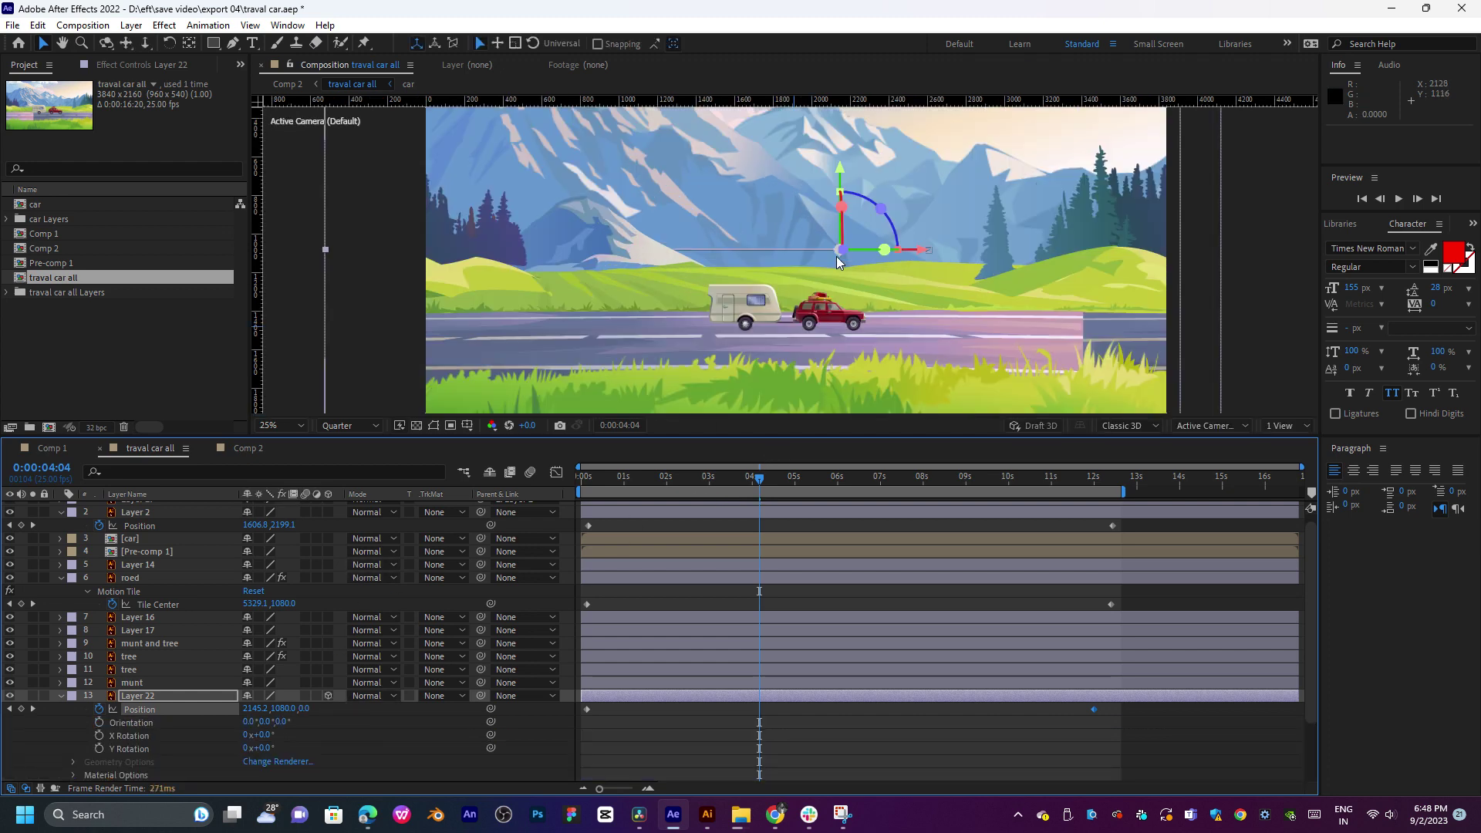
{"action": "left_click_drag", "start_coordinate": [836, 256], "coordinate": [895, 248]}
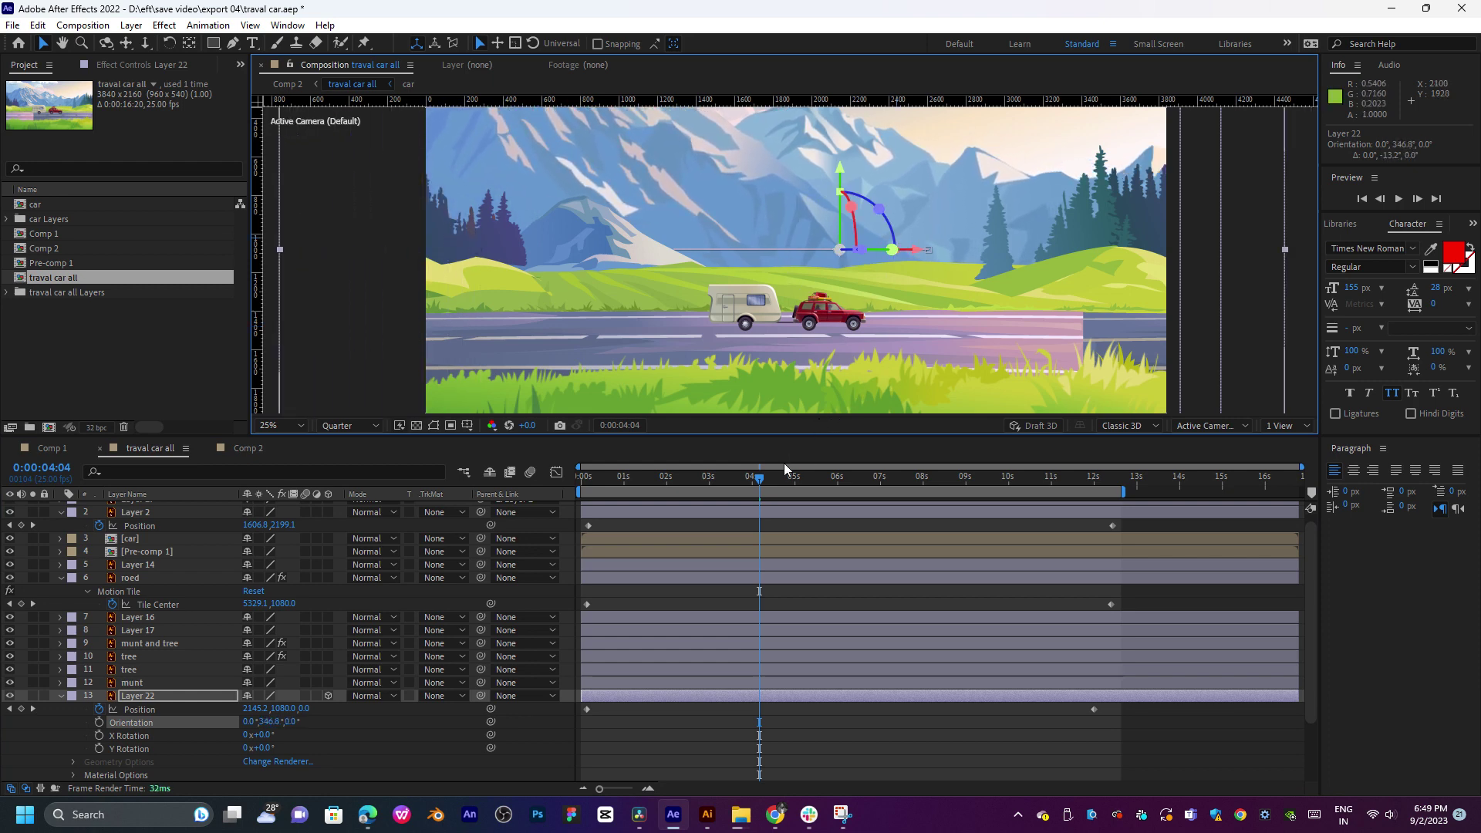
Step: Animate Layer 22's Orientation from a keyframe at 0:00:00:24 to 0°, 32.4°, 0° at 0:00:08:23
{"action": "left_click_drag", "start_coordinate": [743, 484], "coordinate": [646, 485]}
{"action": "key", "text": "comma"}
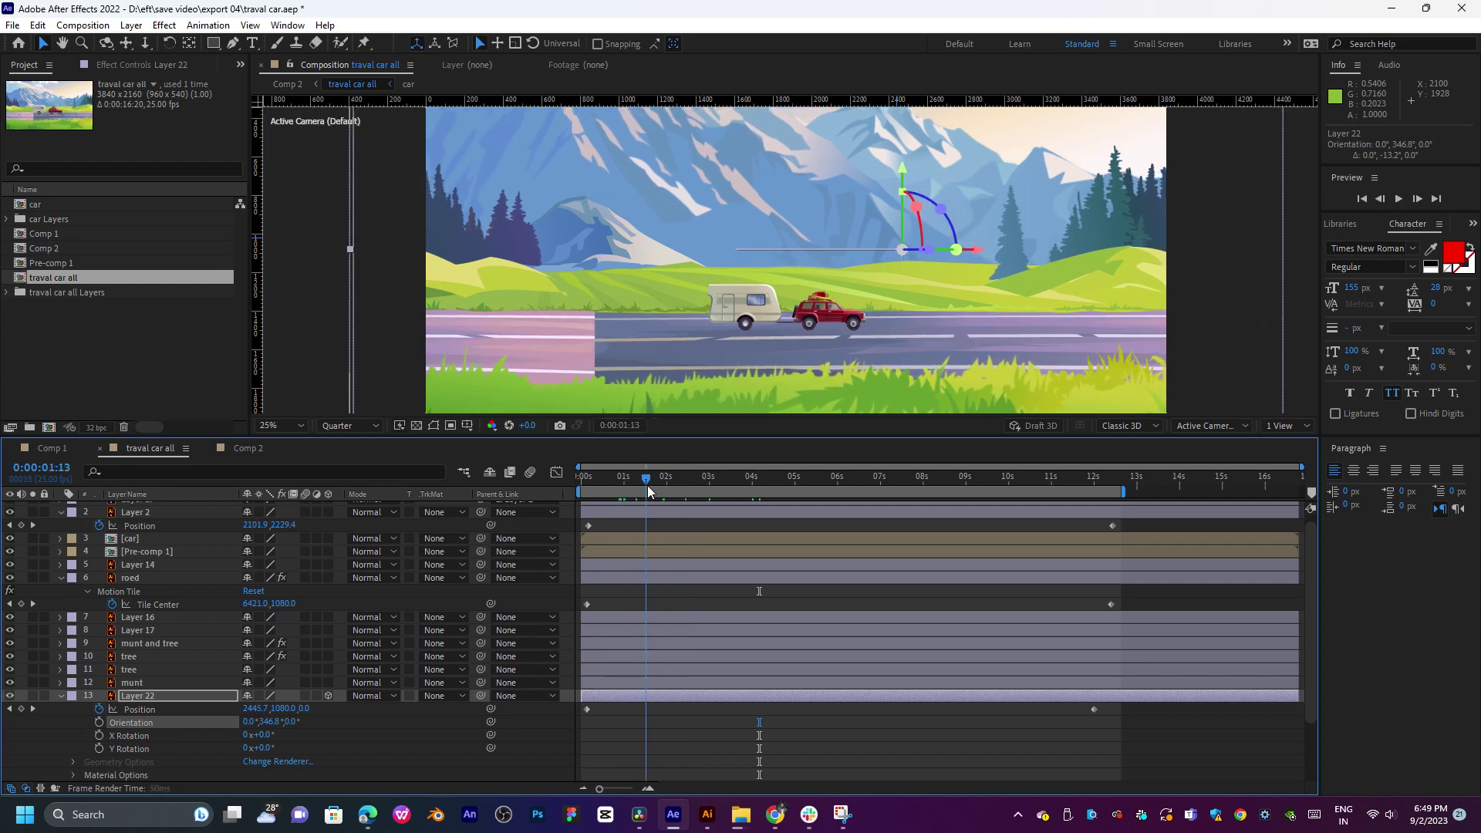
{"action": "left_click", "coordinate": [671, 479]}
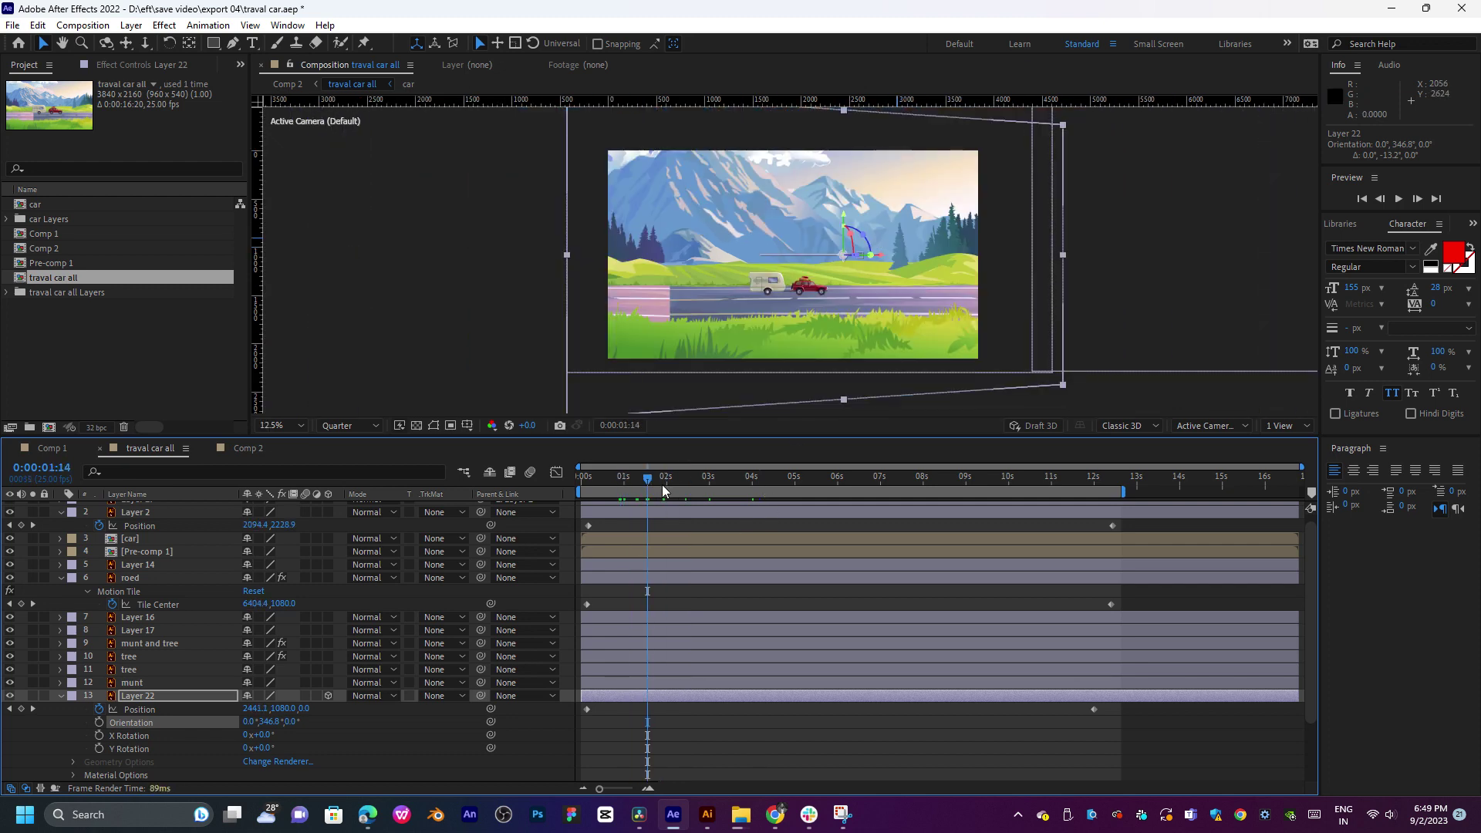
{"action": "left_click_drag", "start_coordinate": [678, 479], "coordinate": [621, 507]}
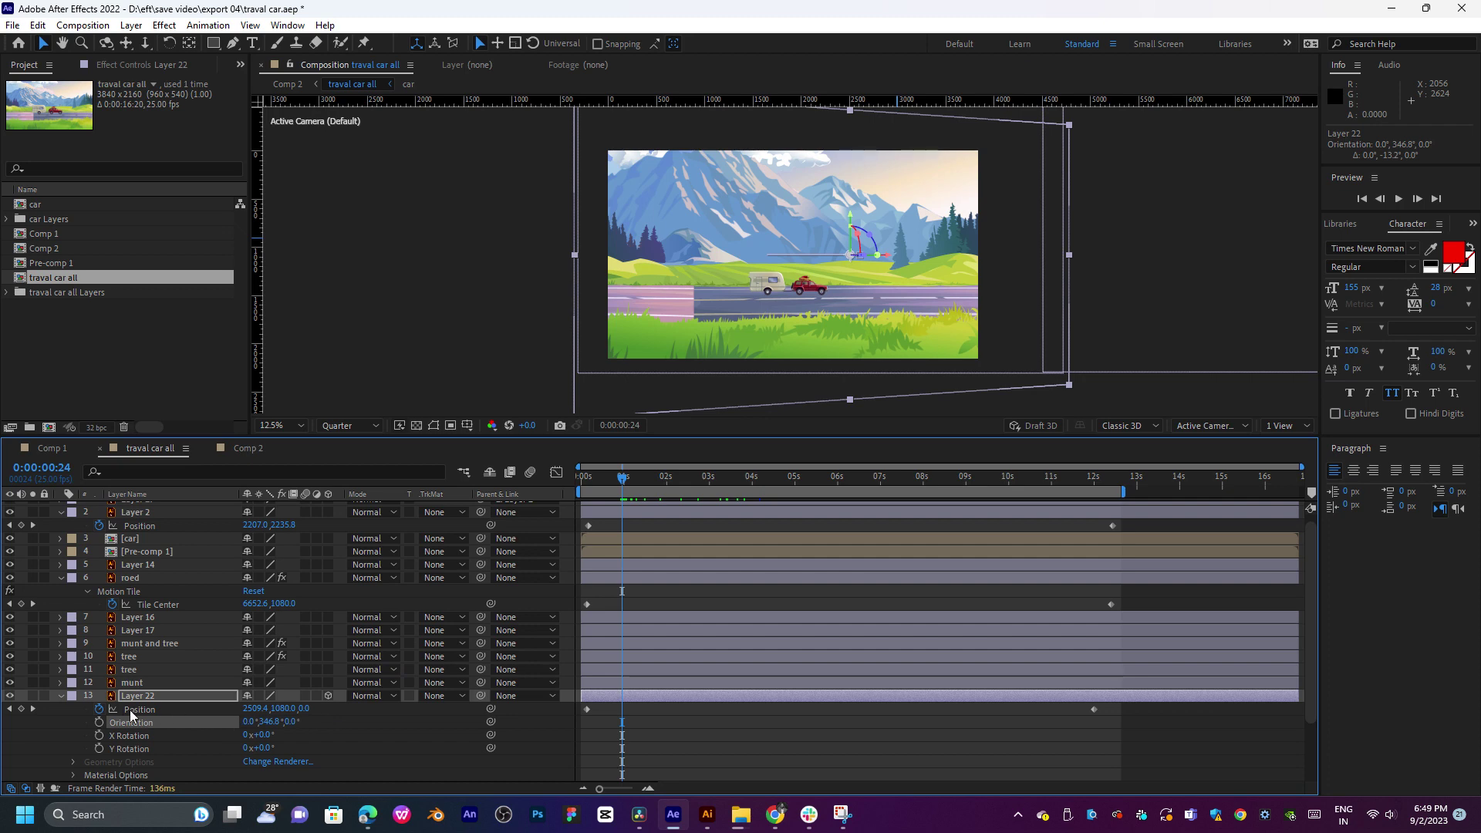
{"action": "left_click_drag", "start_coordinate": [808, 483], "coordinate": [962, 475]}
{"action": "left_click_drag", "start_coordinate": [787, 255], "coordinate": [782, 267]}
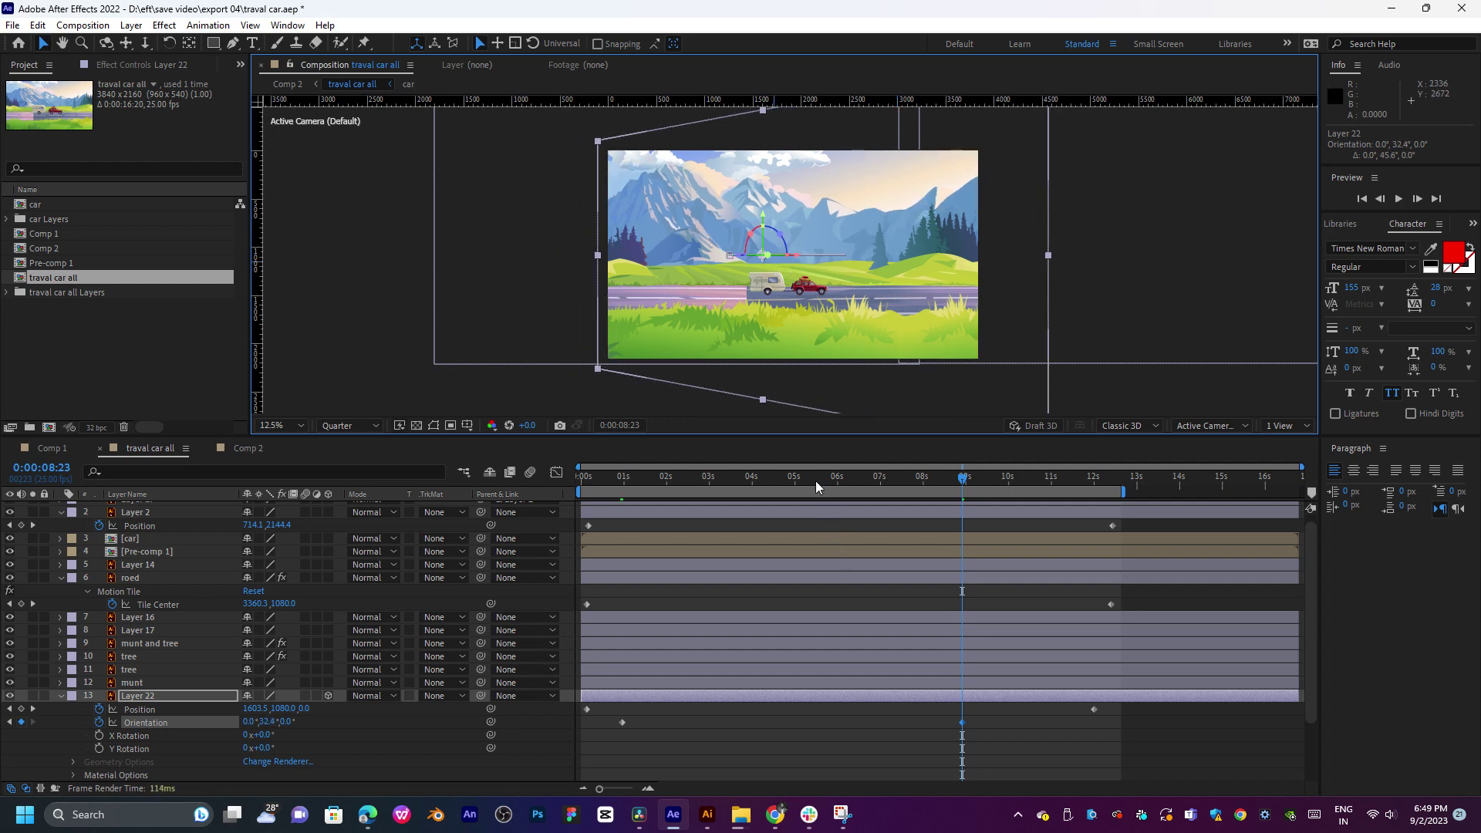
Step: Preview the rotating mountains from 0:00:02:01 and scrub to 0:00:05:13 to inspect the scene
{"action": "left_click_drag", "start_coordinate": [816, 480], "coordinate": [668, 500]}
{"action": "key", "text": "space"}
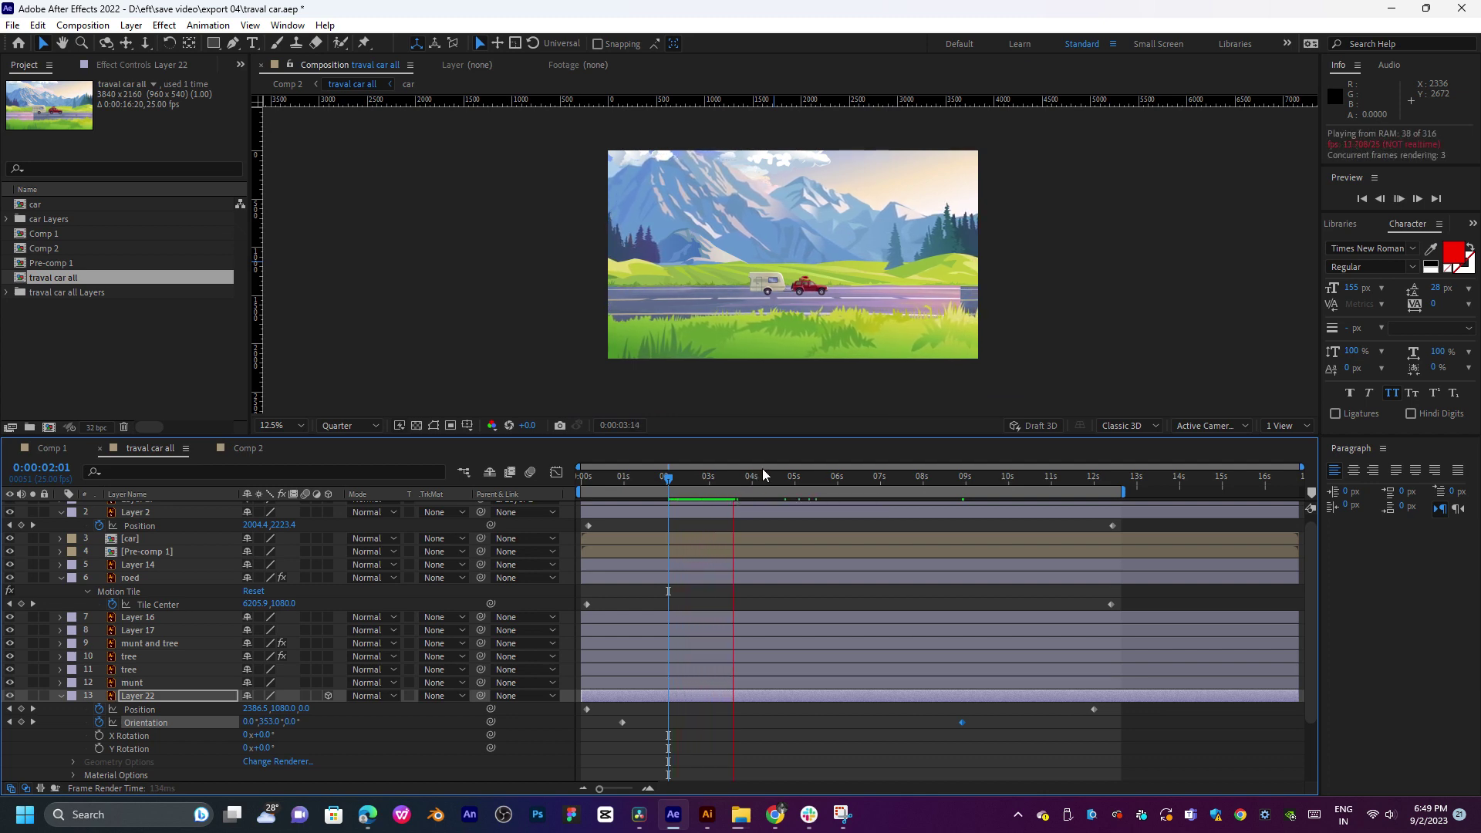
{"action": "left_click", "coordinate": [702, 477]}
{"action": "left_click_drag", "start_coordinate": [744, 505], "coordinate": [817, 505]}
{"action": "scroll", "coordinate": [815, 304], "scroll_direction": "up", "scroll_amount": 2}
{"action": "scroll", "coordinate": [815, 304], "scroll_direction": "down", "scroll_amount": 2}
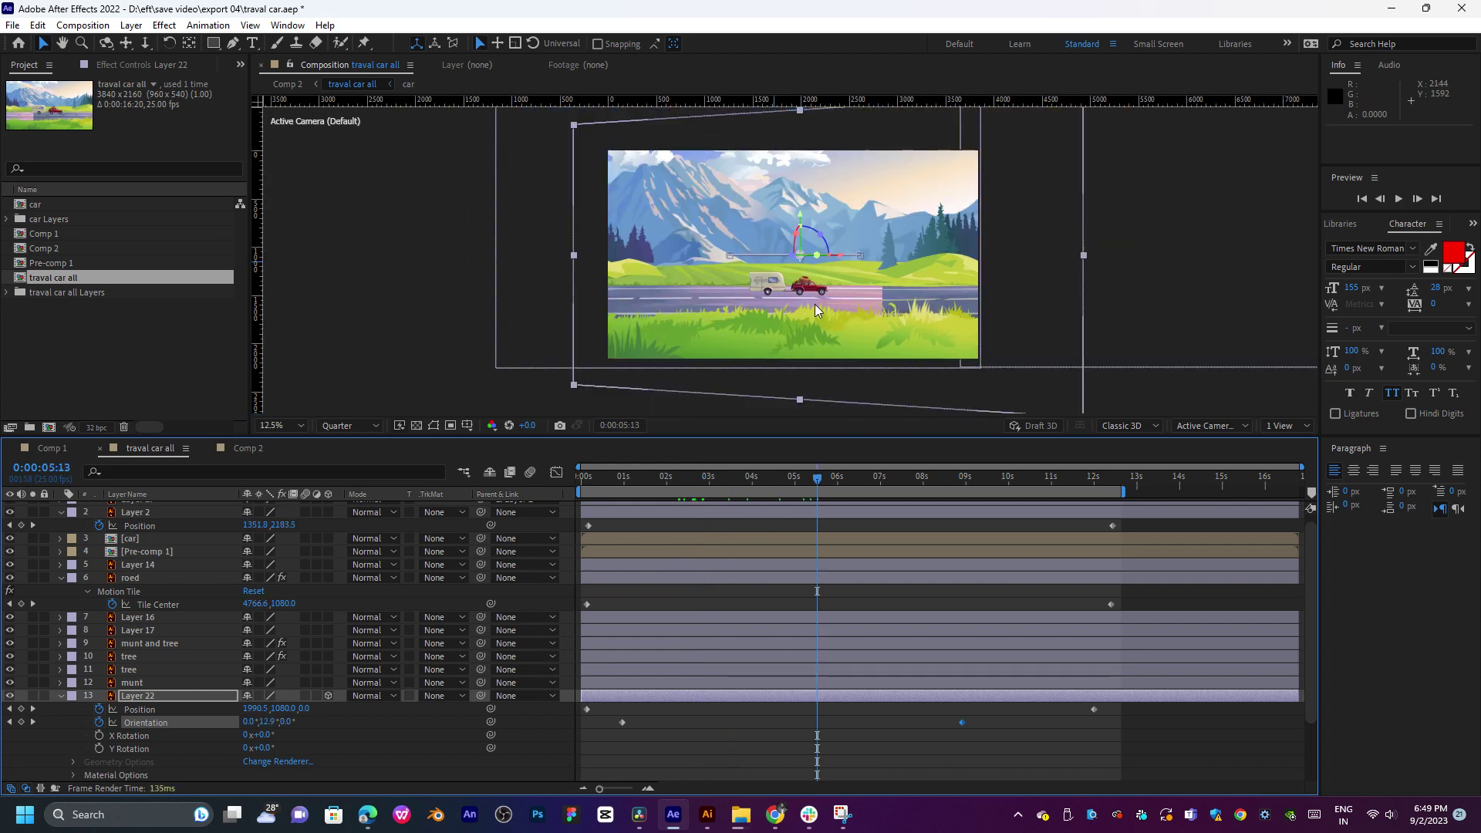
Step: Parent Layer 22 to the munt layer and scrub to 0:00:08:24 to check the mountains
{"action": "left_click", "coordinate": [75, 686]}
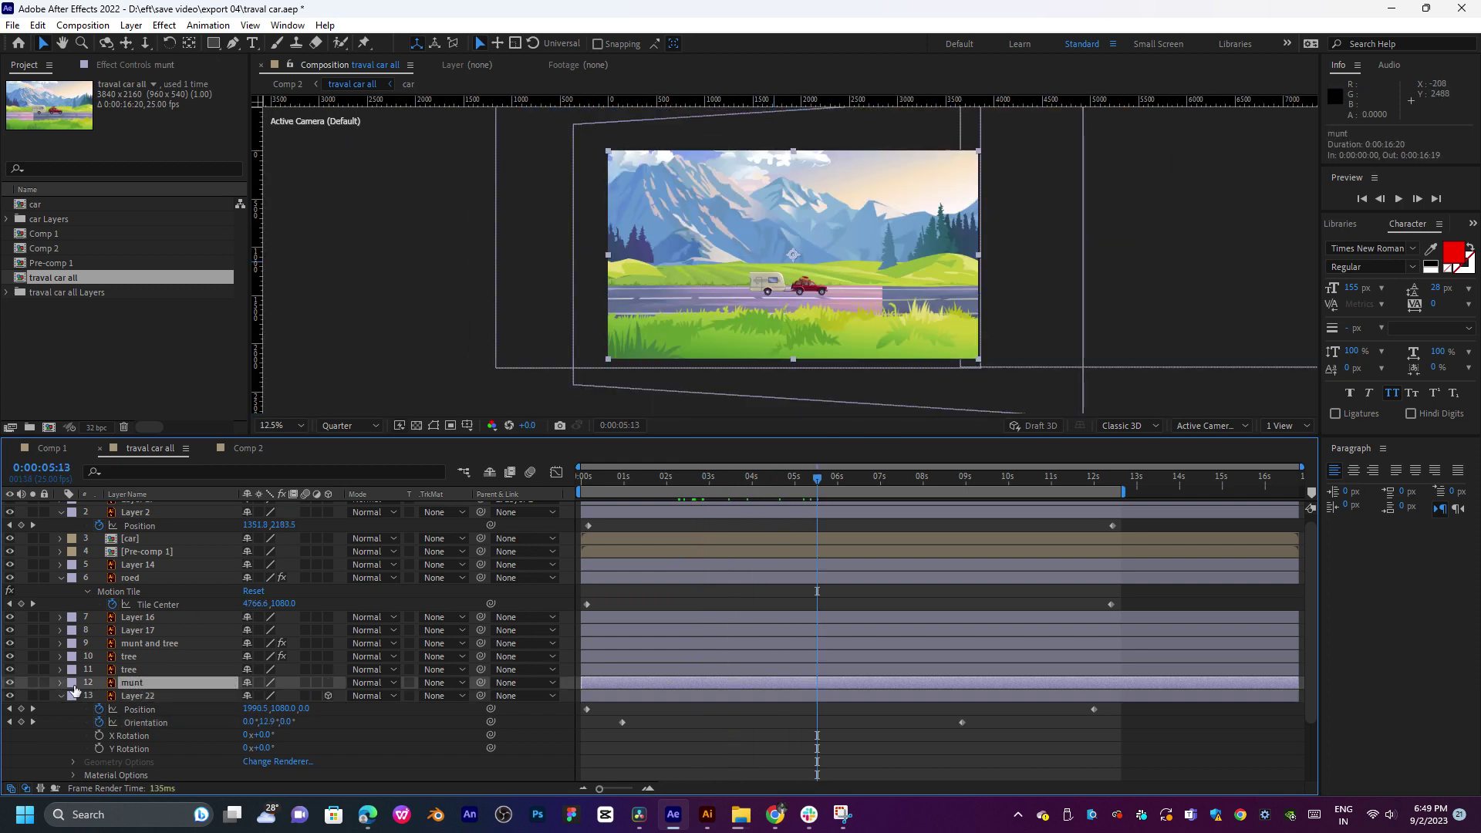
{"action": "left_click", "coordinate": [10, 683]}
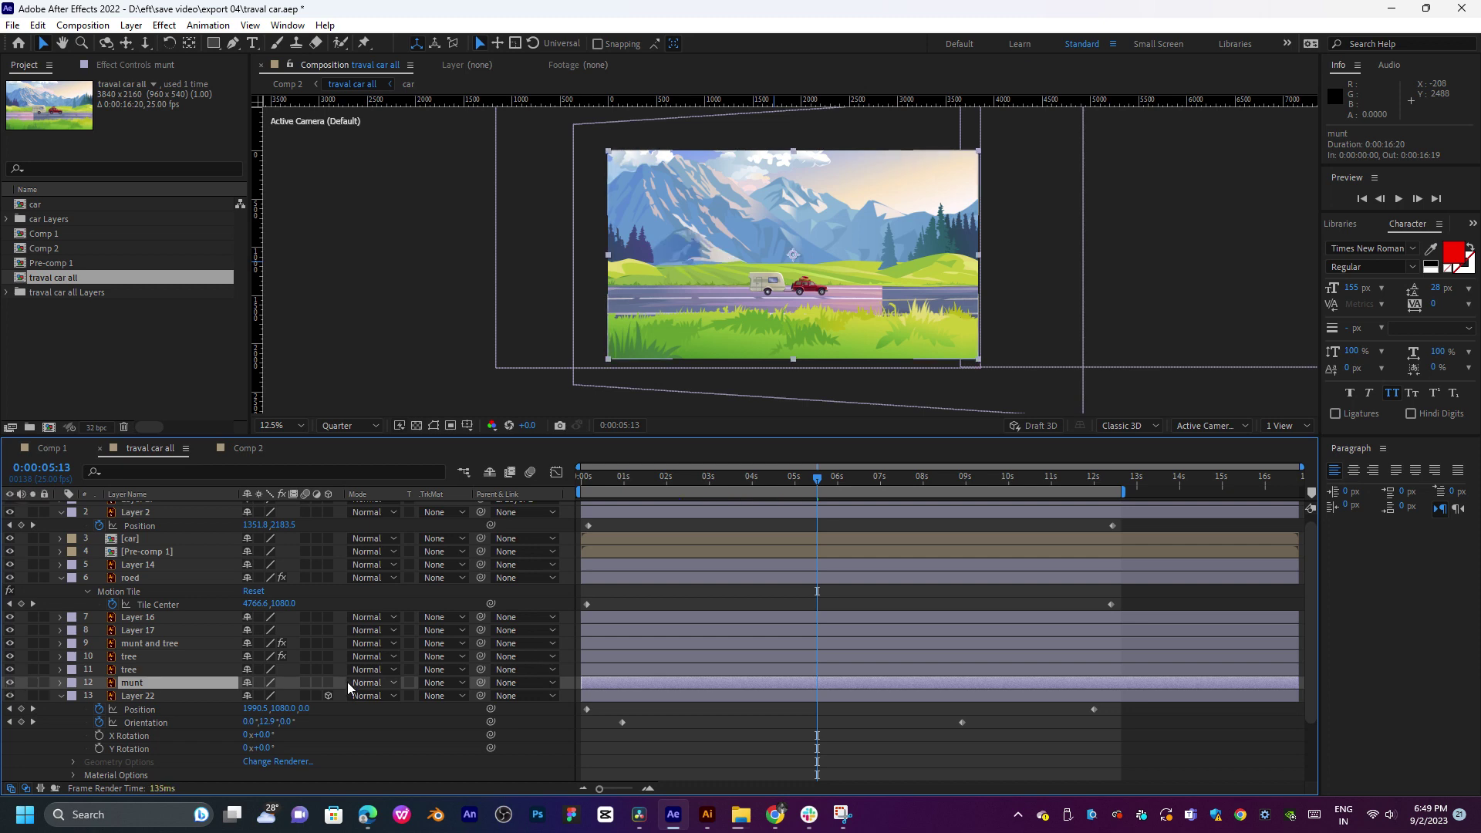
{"action": "left_click_drag", "start_coordinate": [480, 695], "coordinate": [131, 683]}
{"action": "left_click_drag", "start_coordinate": [809, 481], "coordinate": [966, 482]}
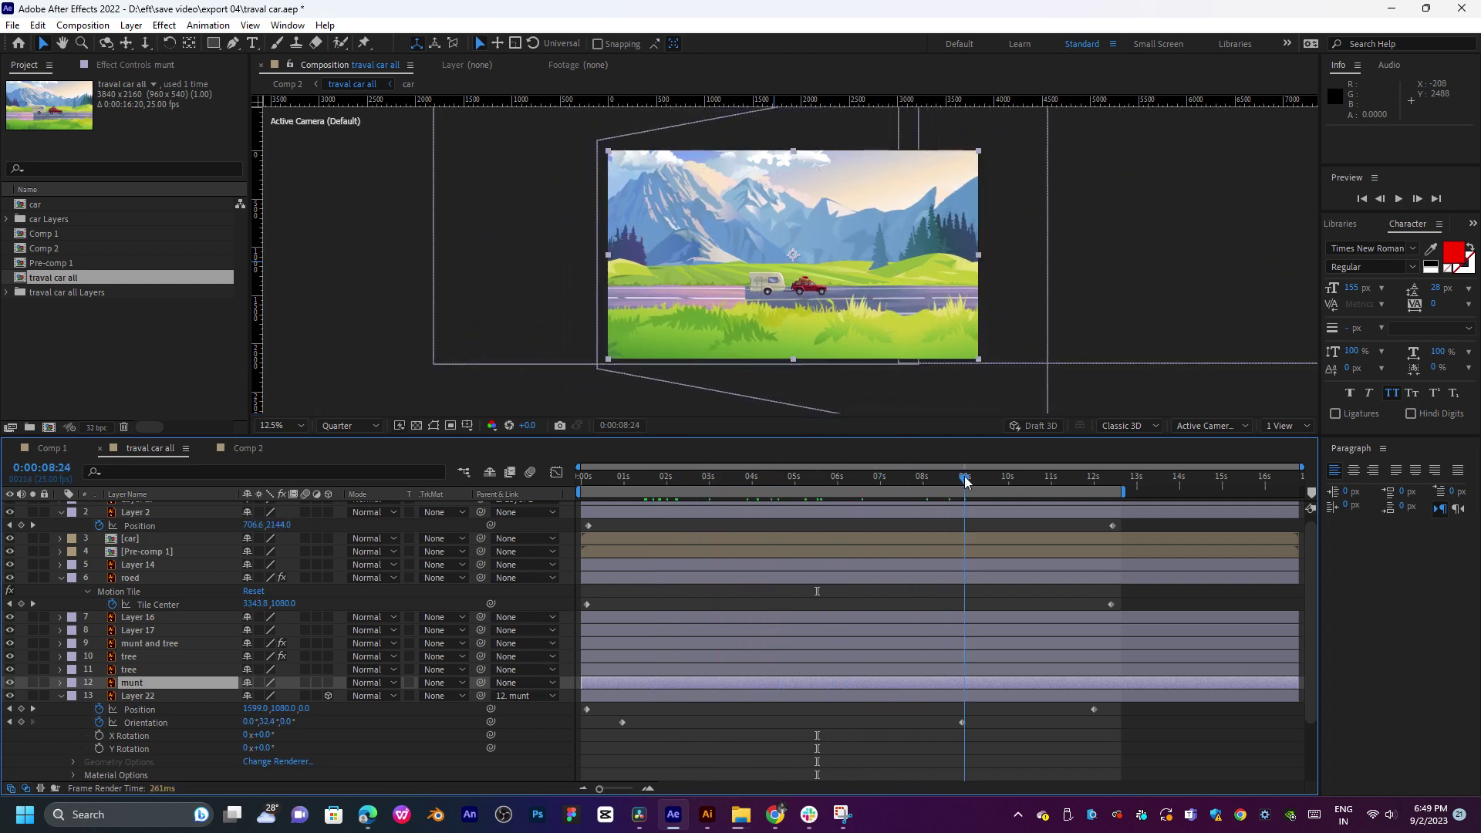
Step: Try making the munt layer a 3D layer, check it at 0:00:01:24 and undo the switch
{"action": "left_click", "coordinate": [328, 682]}
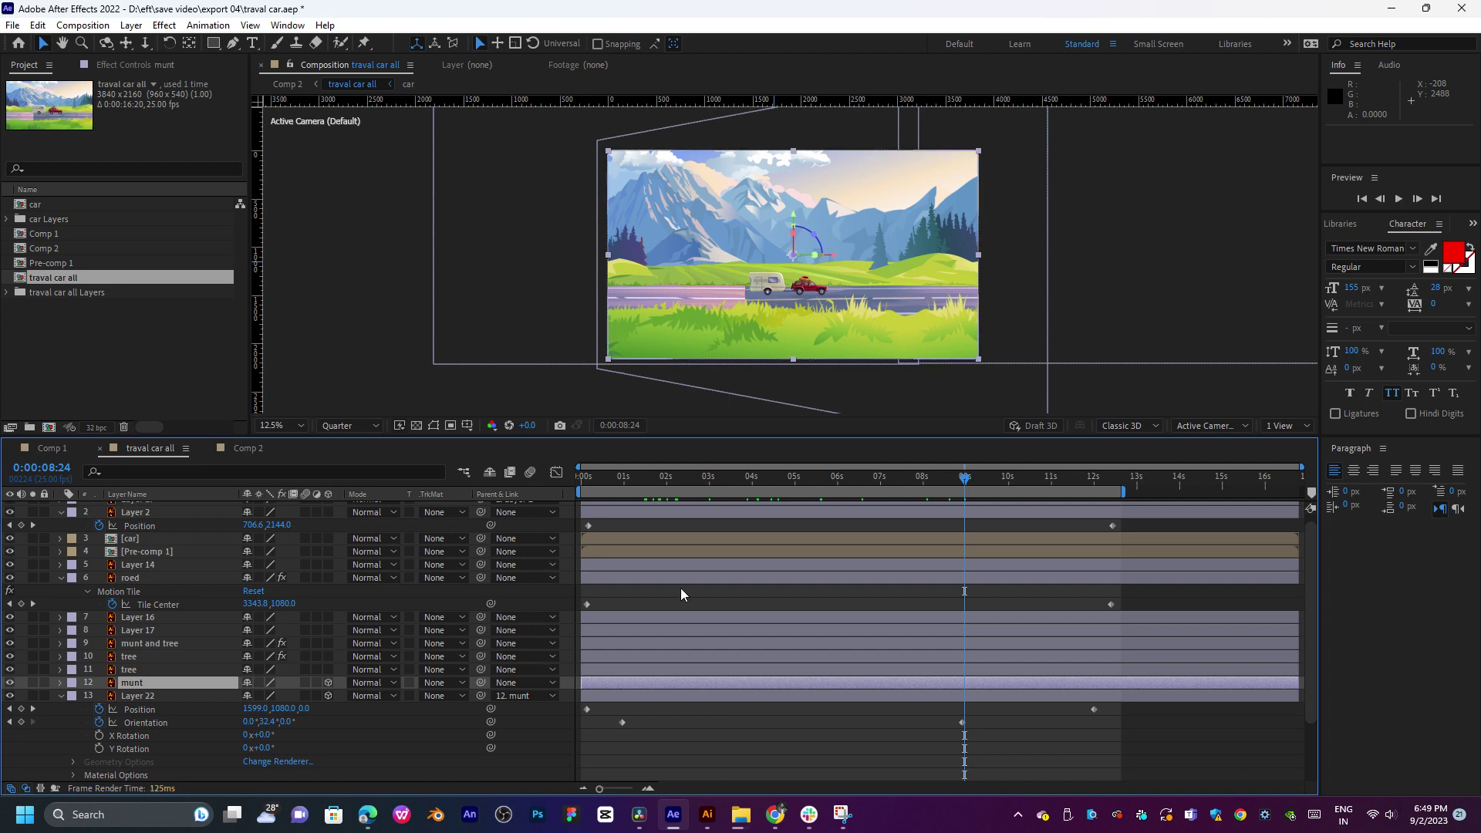
{"action": "left_click", "coordinate": [755, 483]}
{"action": "left_click_drag", "start_coordinate": [755, 483], "coordinate": [663, 530]}
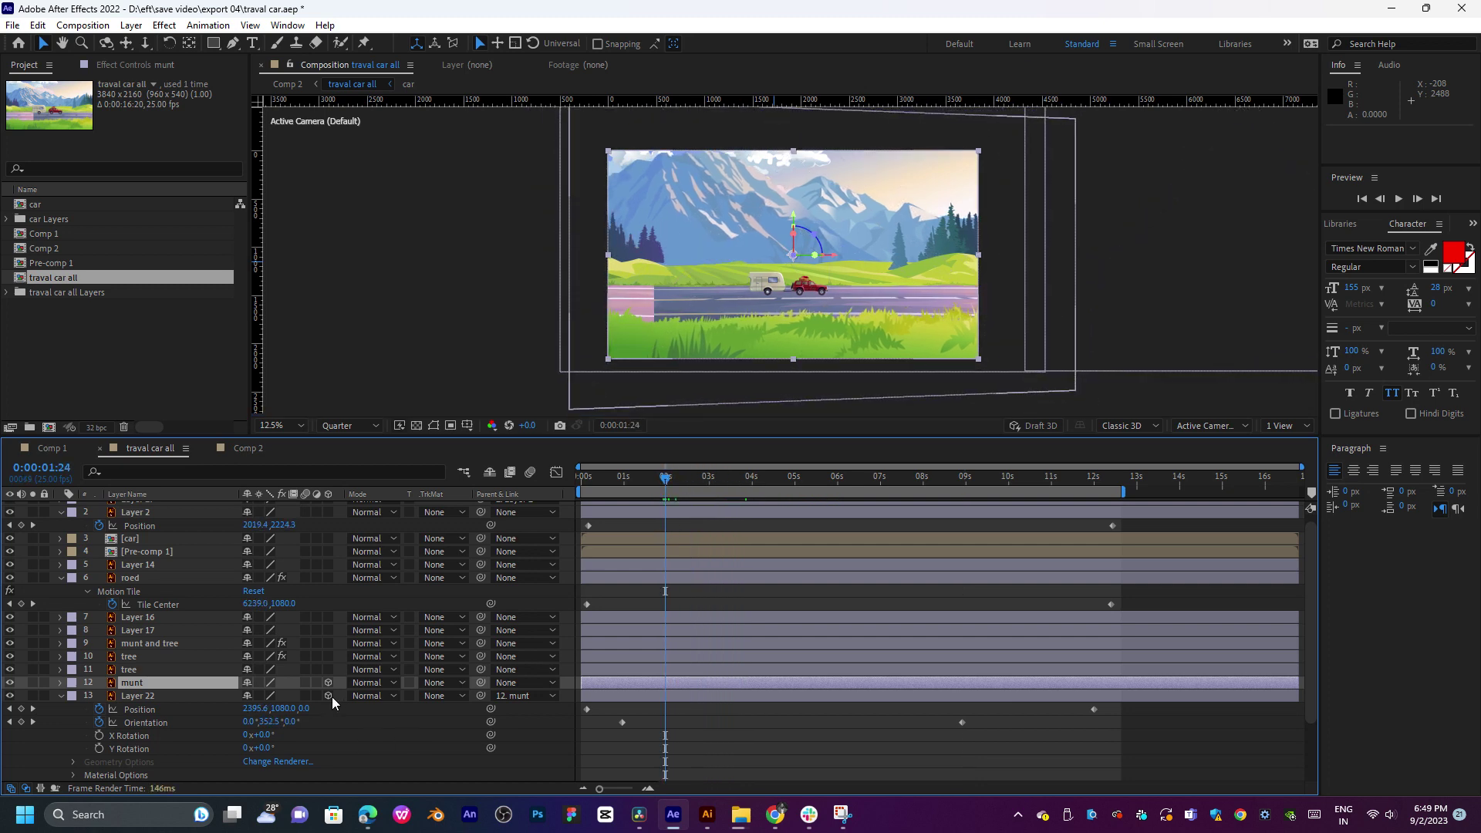
{"action": "left_click", "coordinate": [187, 683]}
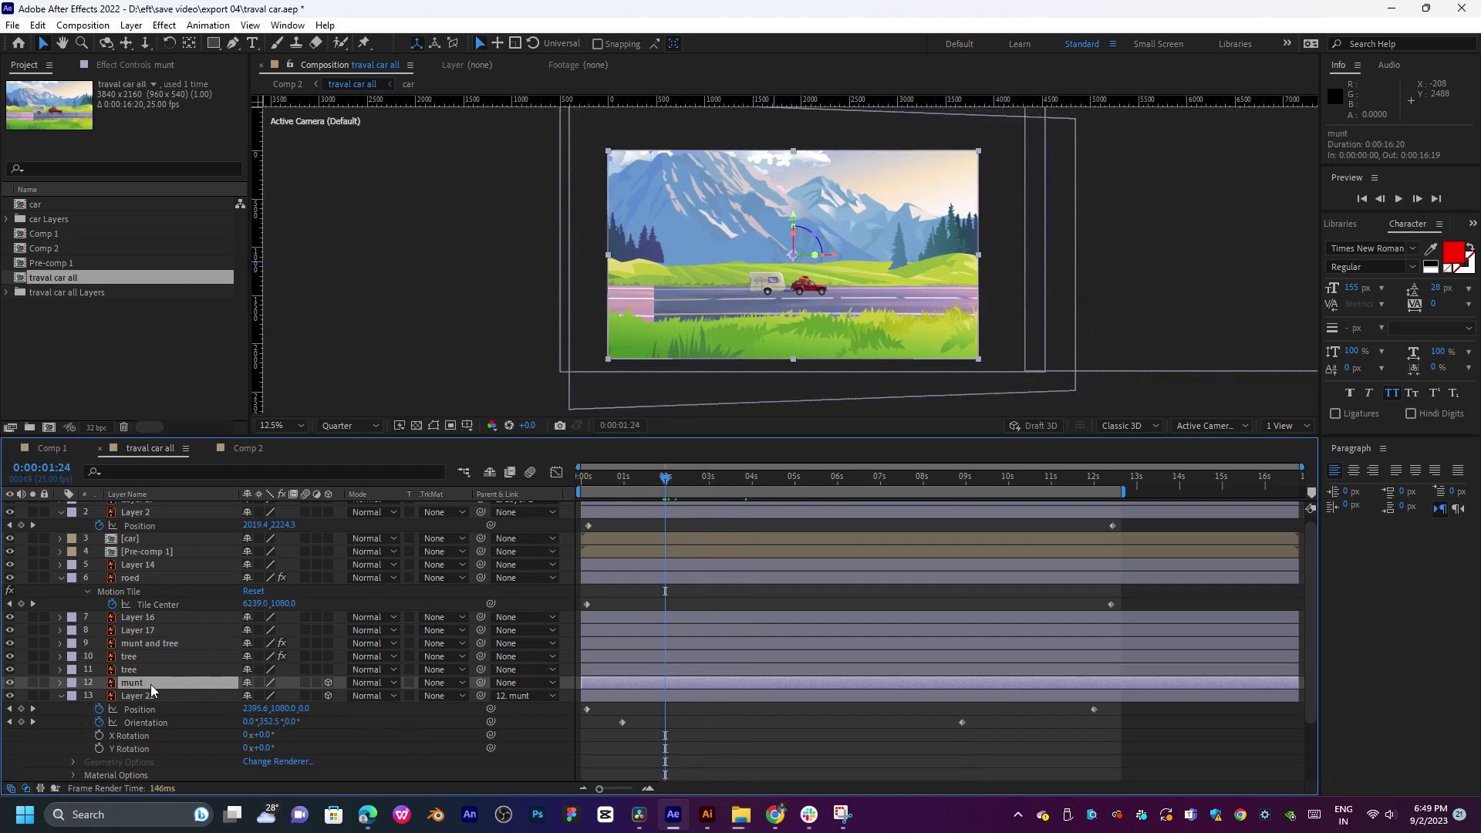
{"action": "left_click", "coordinate": [61, 684]}
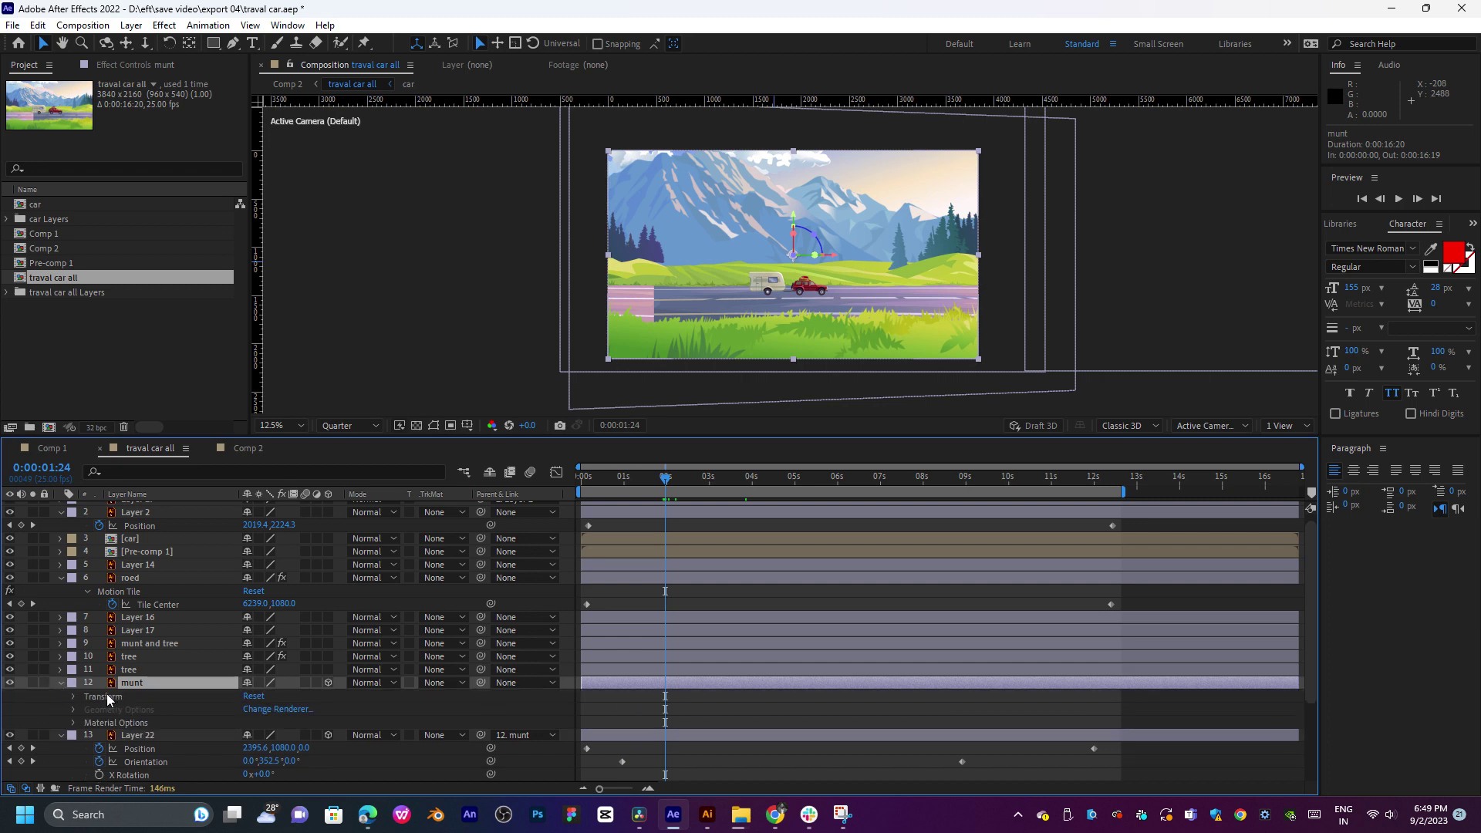
{"action": "key", "text": "ctrl+z"}
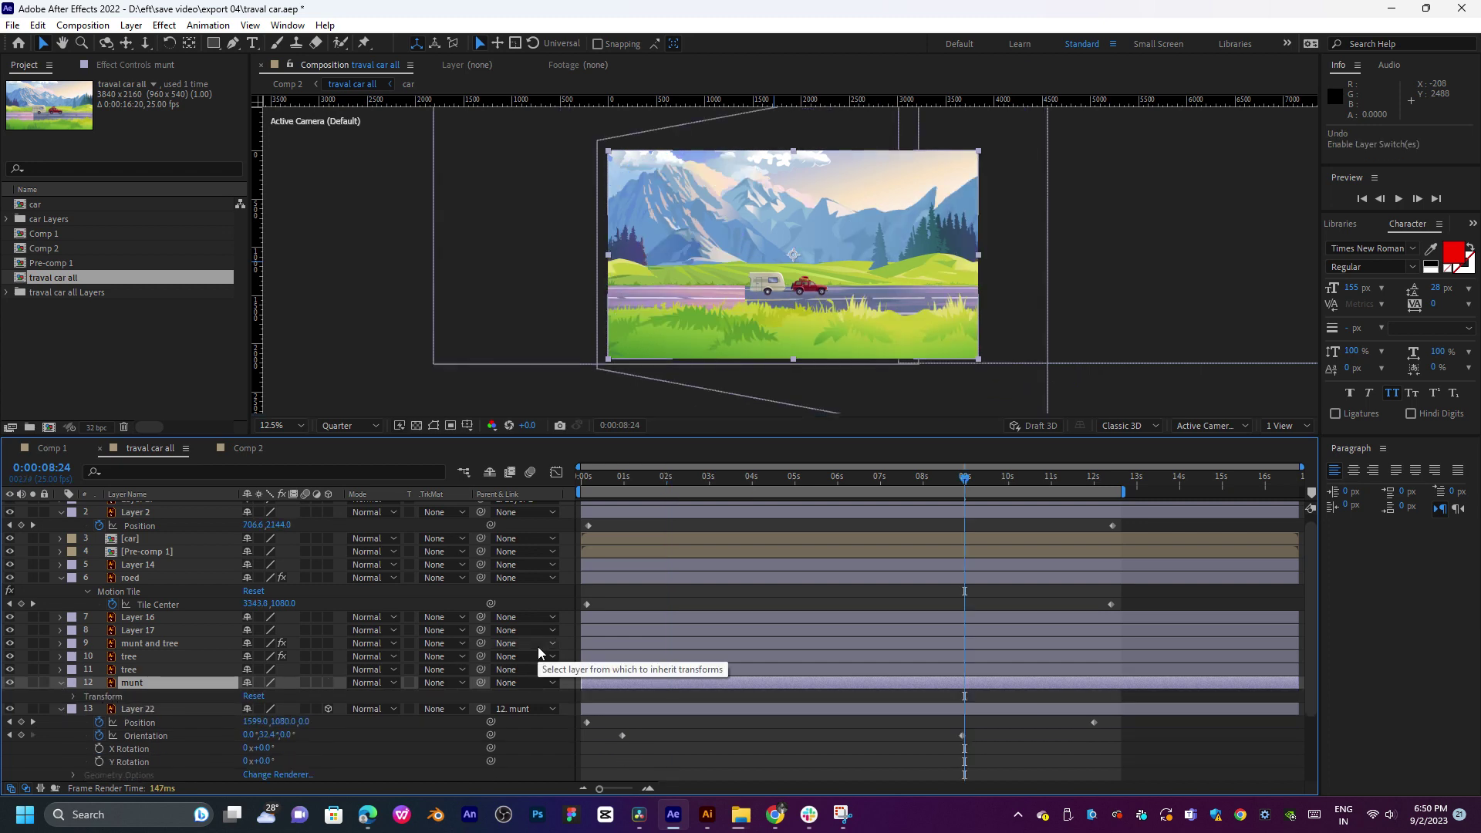
Step: Scrub traval car all to 0:00:06:01 and Comp 2 to 0:00:10:17 to check the mountains in the vertical framing
{"action": "left_click_drag", "start_coordinate": [711, 474], "coordinate": [839, 510]}
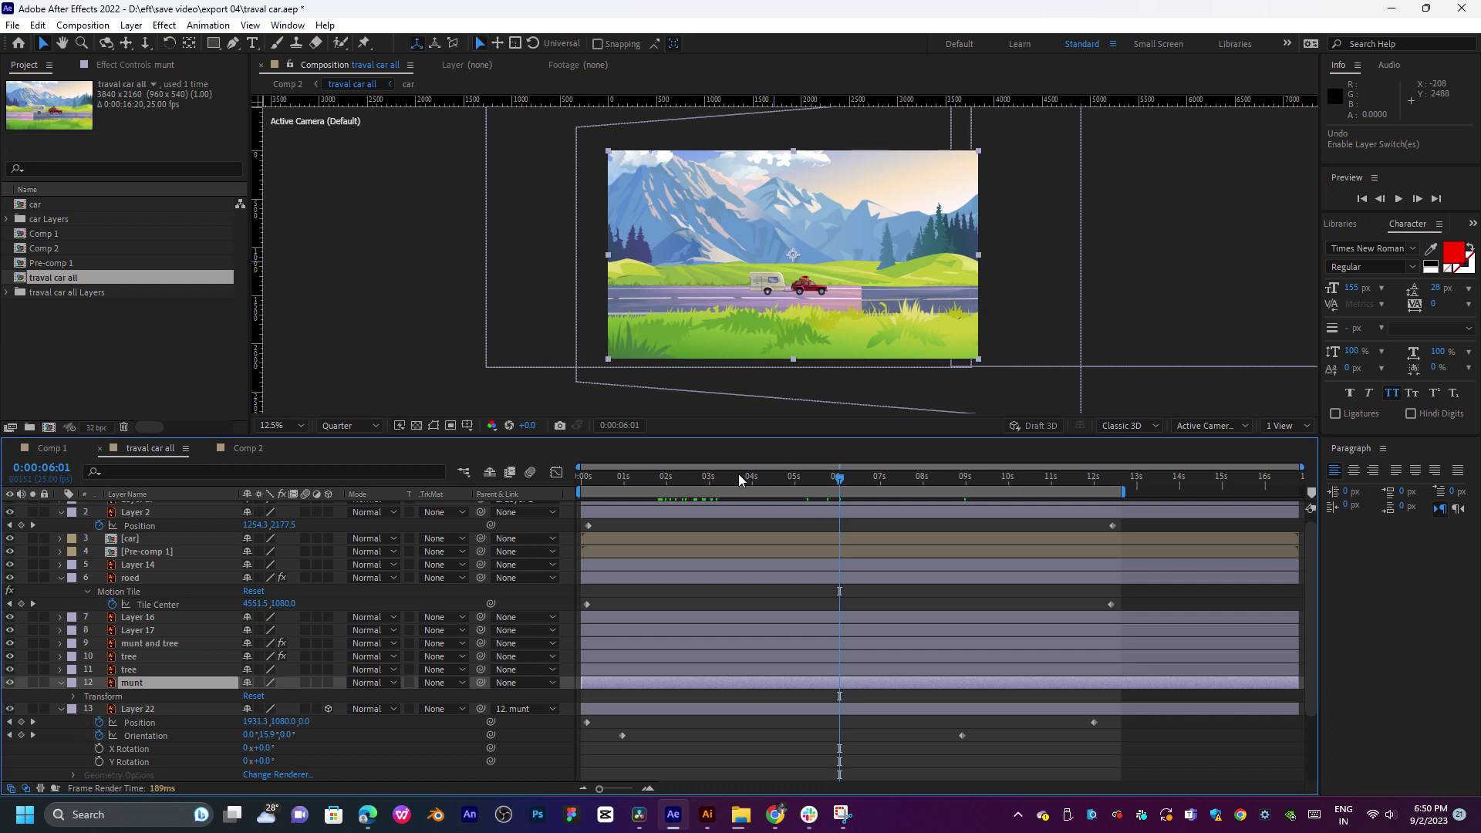
{"action": "left_click", "coordinate": [224, 449]}
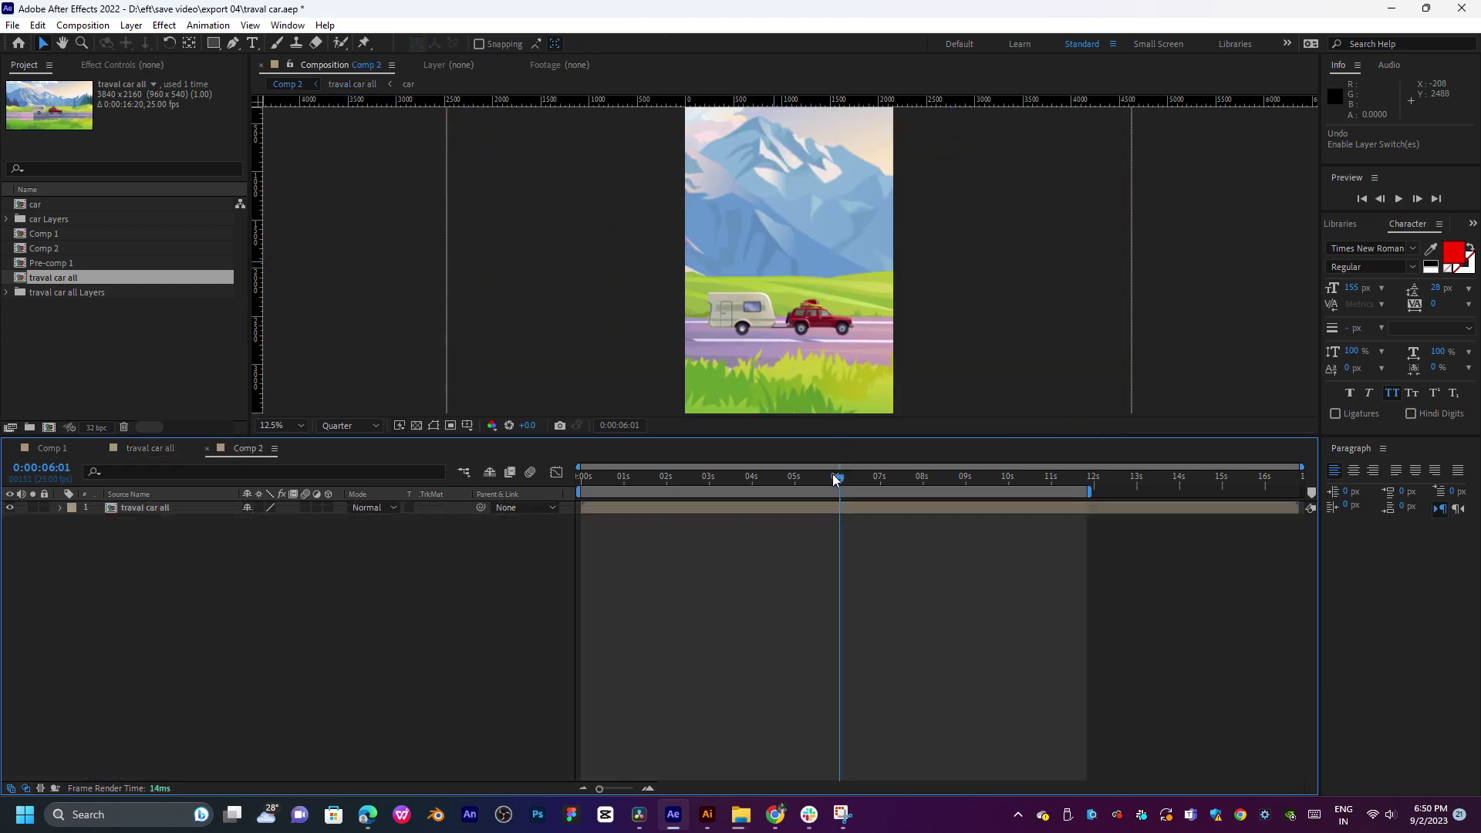
{"action": "left_click_drag", "start_coordinate": [833, 479], "coordinate": [1038, 514]}
Step: In traval car all, move Layer 22's last Orientation keyframe to 0:00:11:22 and its first one beside the first Position keyframe
{"action": "left_click", "coordinate": [150, 448]}
{"action": "left_click_drag", "start_coordinate": [962, 735], "coordinate": [1087, 735]}
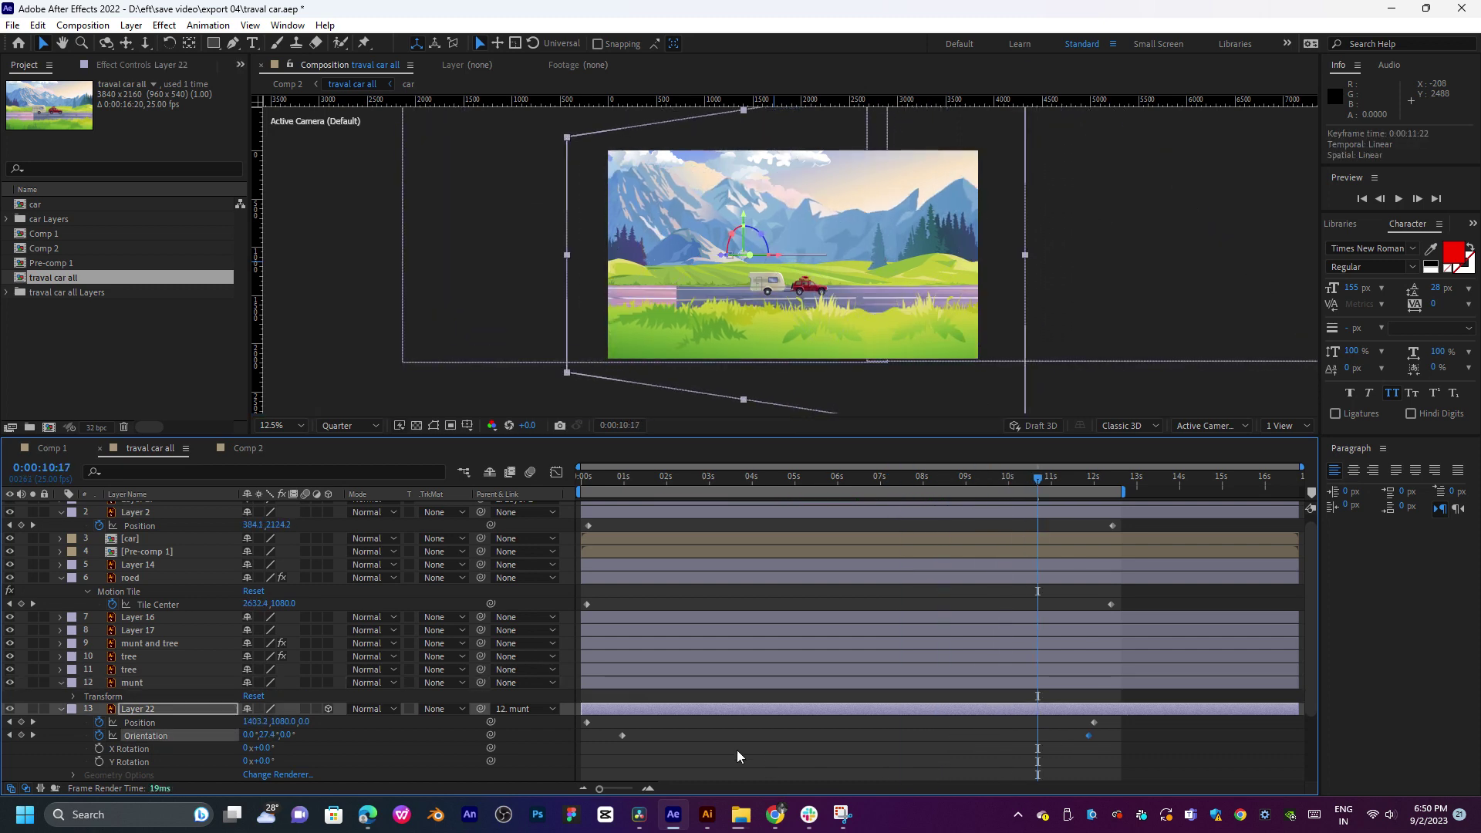
{"action": "left_click", "coordinate": [617, 736]}
{"action": "left_click", "coordinate": [624, 736]}
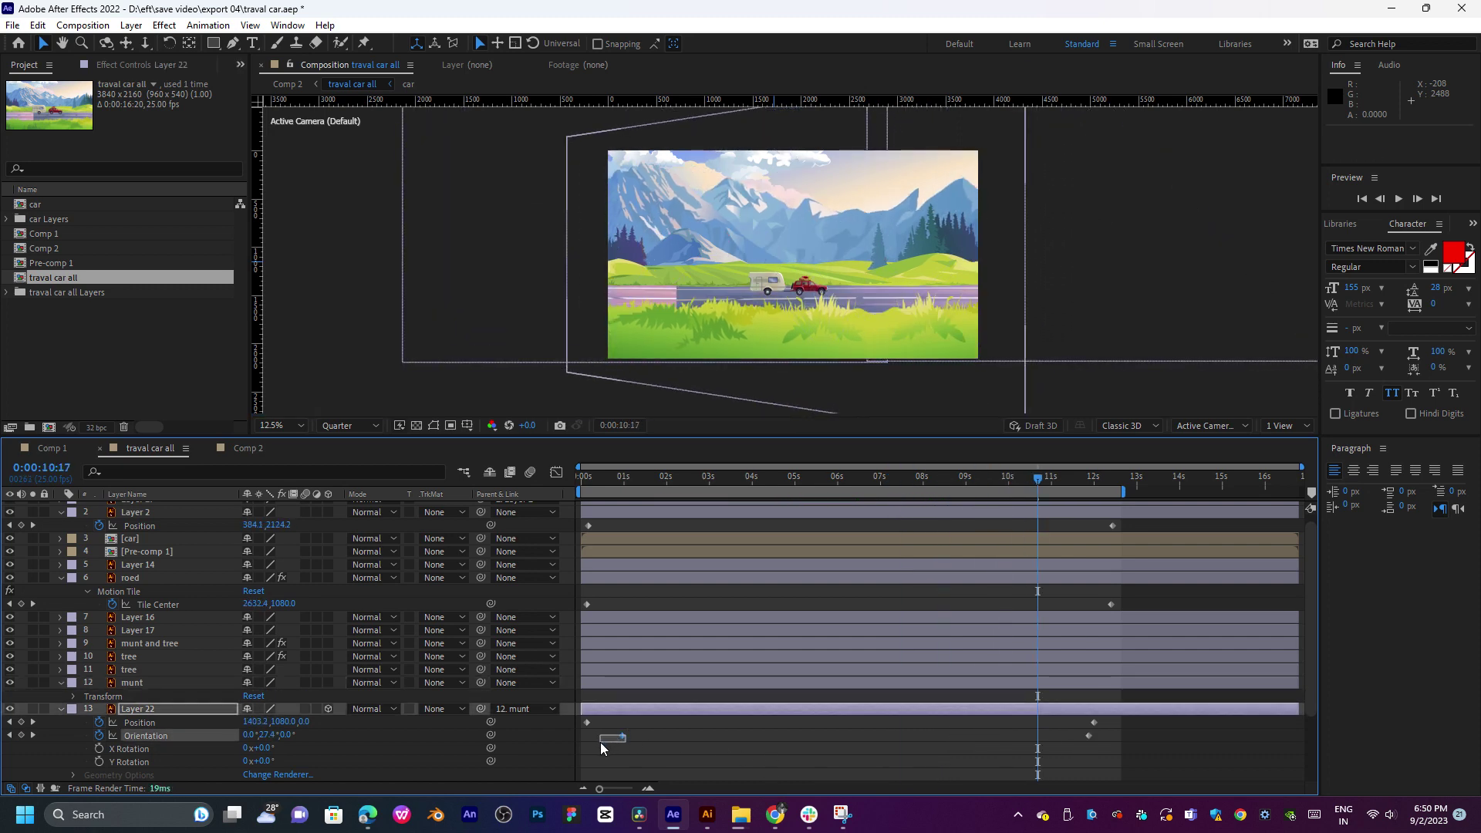
{"action": "left_click_drag", "start_coordinate": [623, 734], "coordinate": [585, 739]}
{"action": "left_click", "coordinate": [587, 722]}
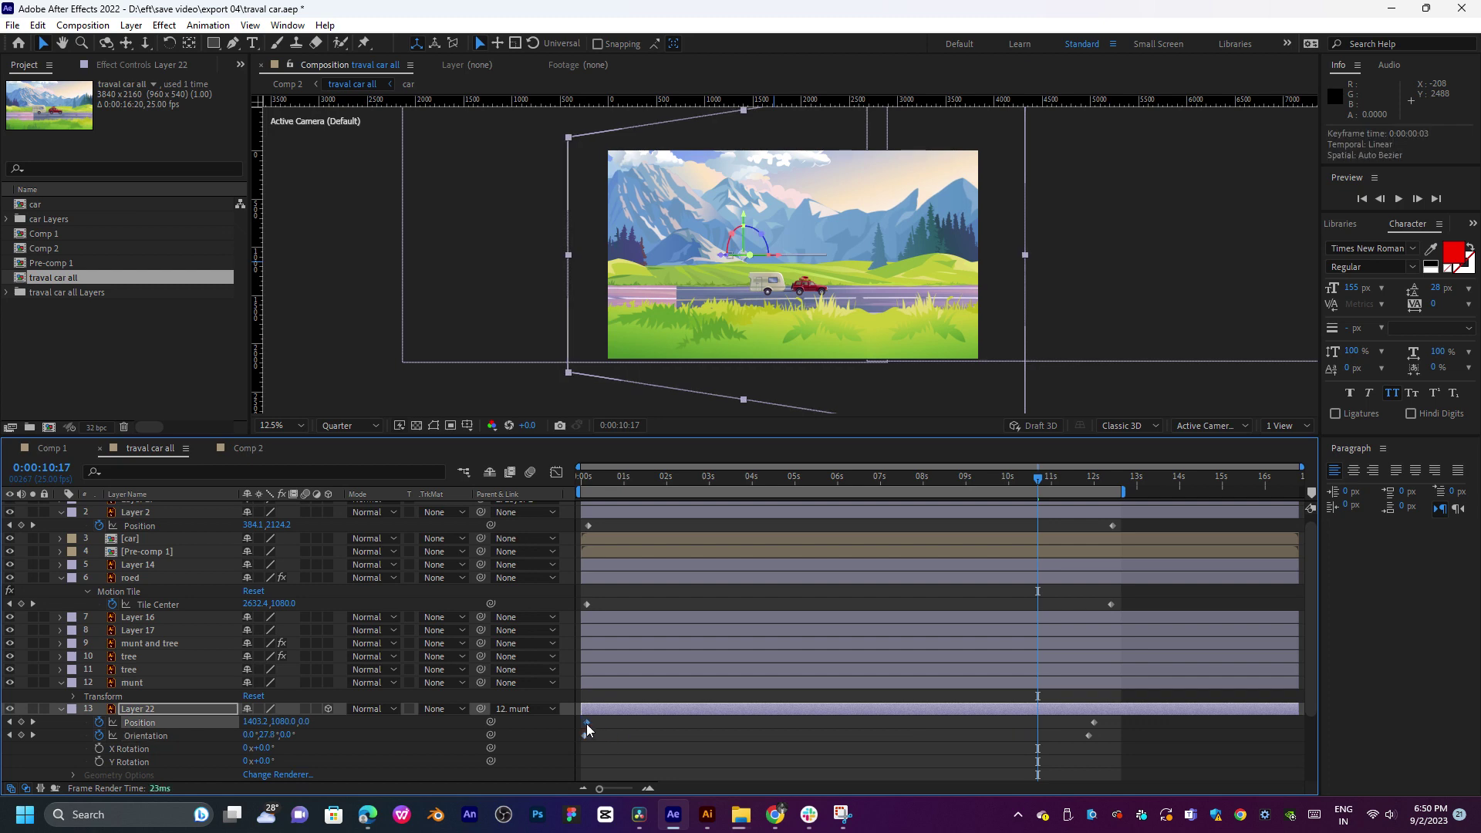
Step: Set Layer 22's Position to 1524, 1080, 0 at 0:00:12:00
{"action": "left_click", "coordinate": [1088, 482]}
{"action": "left_click_drag", "start_coordinate": [1088, 485], "coordinate": [1094, 513]}
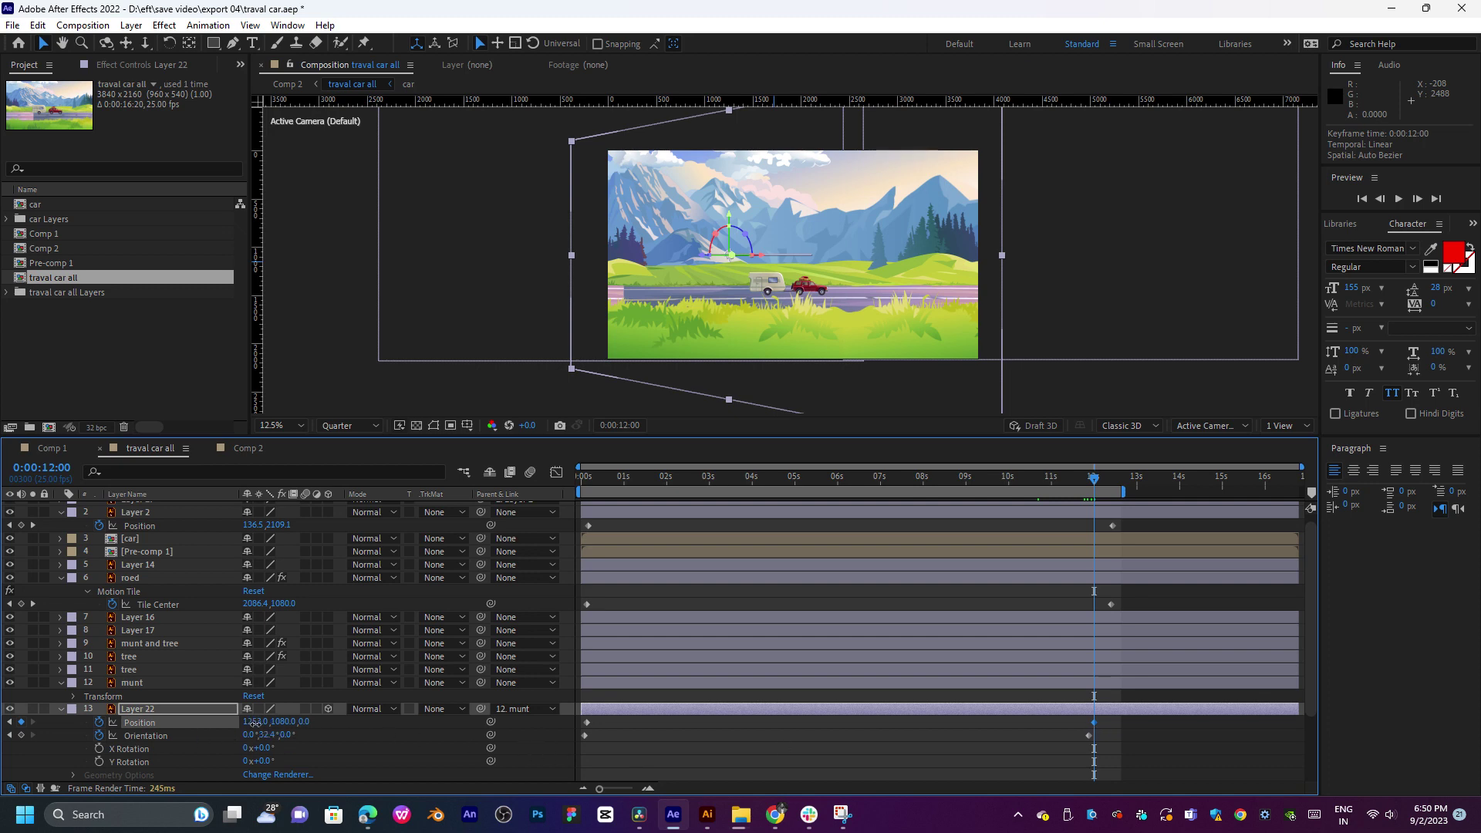
{"action": "left_click_drag", "start_coordinate": [255, 723], "coordinate": [873, 613]}
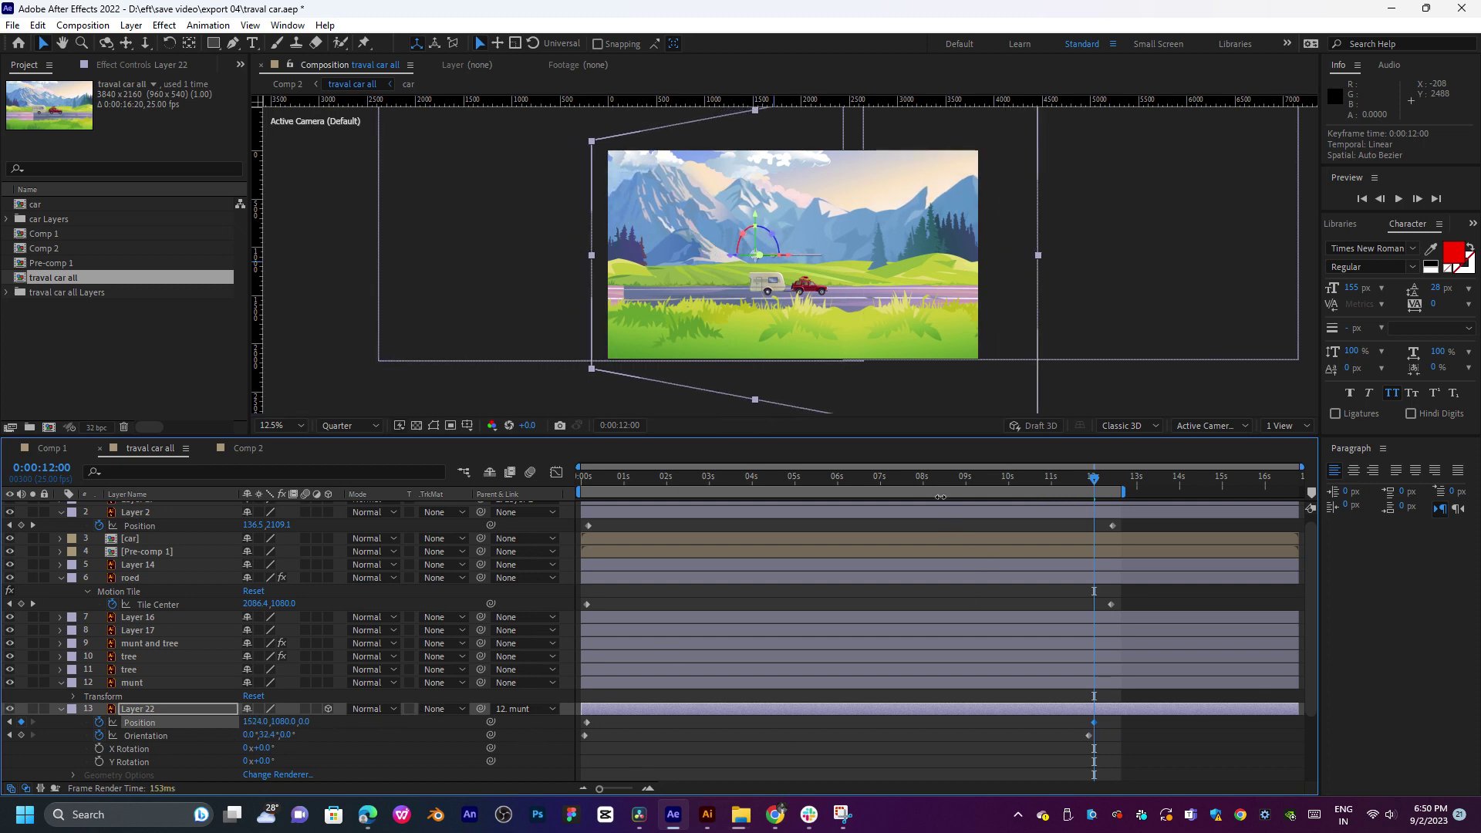
Step: Preview the mountain movement in traval car all from 0:00:01:12
{"action": "left_click_drag", "start_coordinate": [929, 480], "coordinate": [645, 509]}
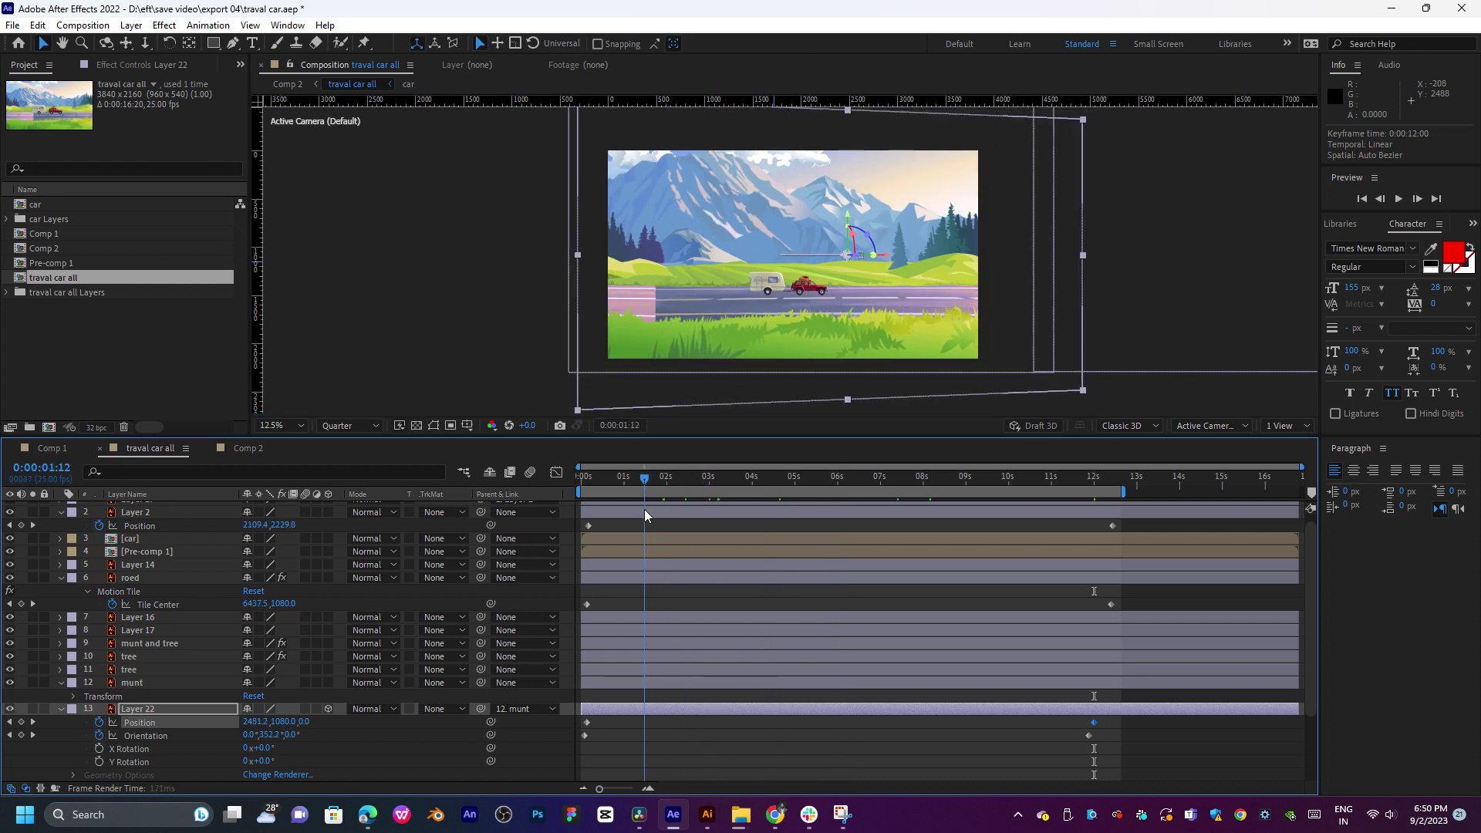
{"action": "key", "text": "space"}
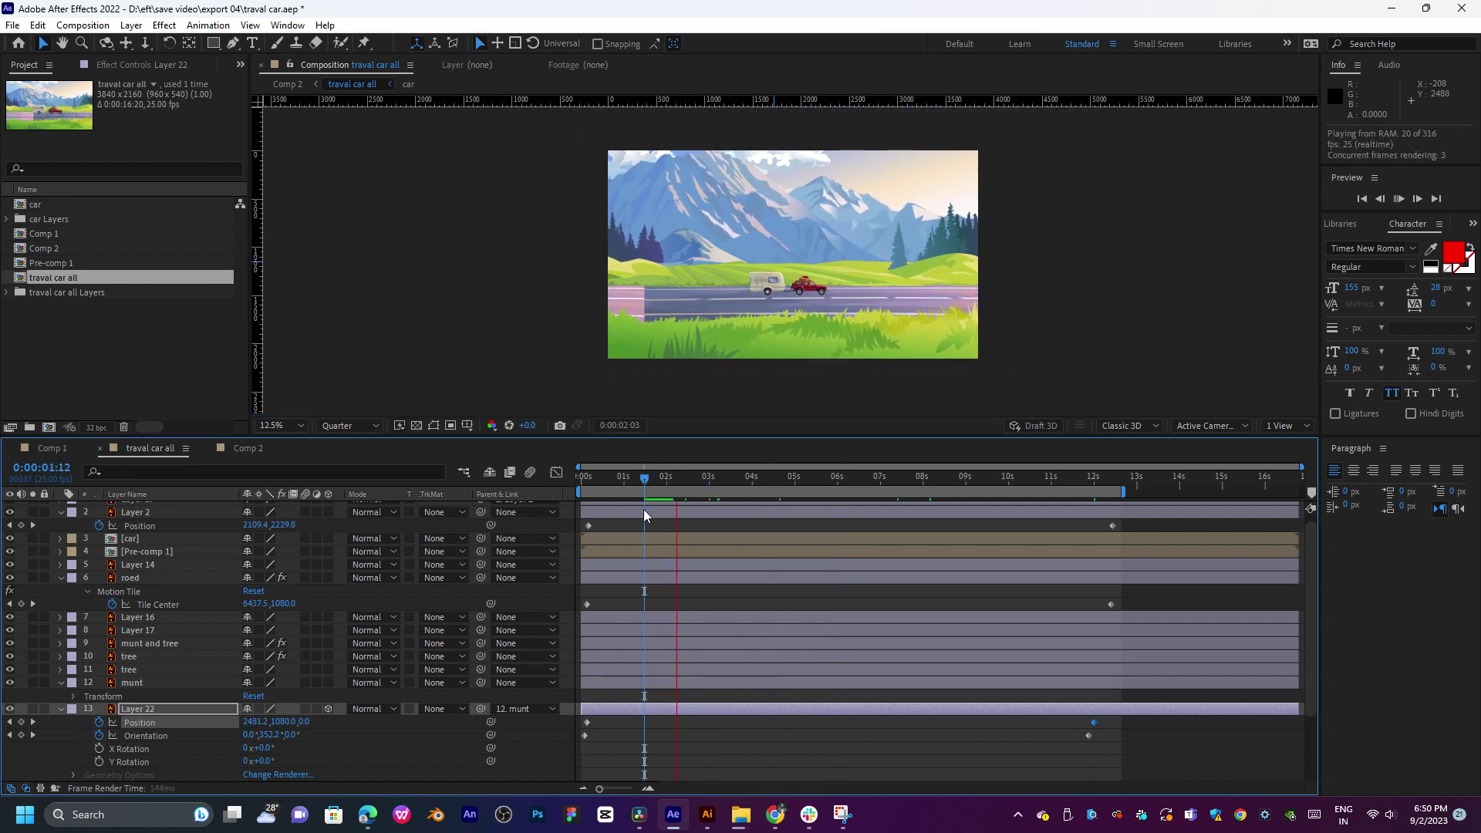
{"action": "key", "text": "space"}
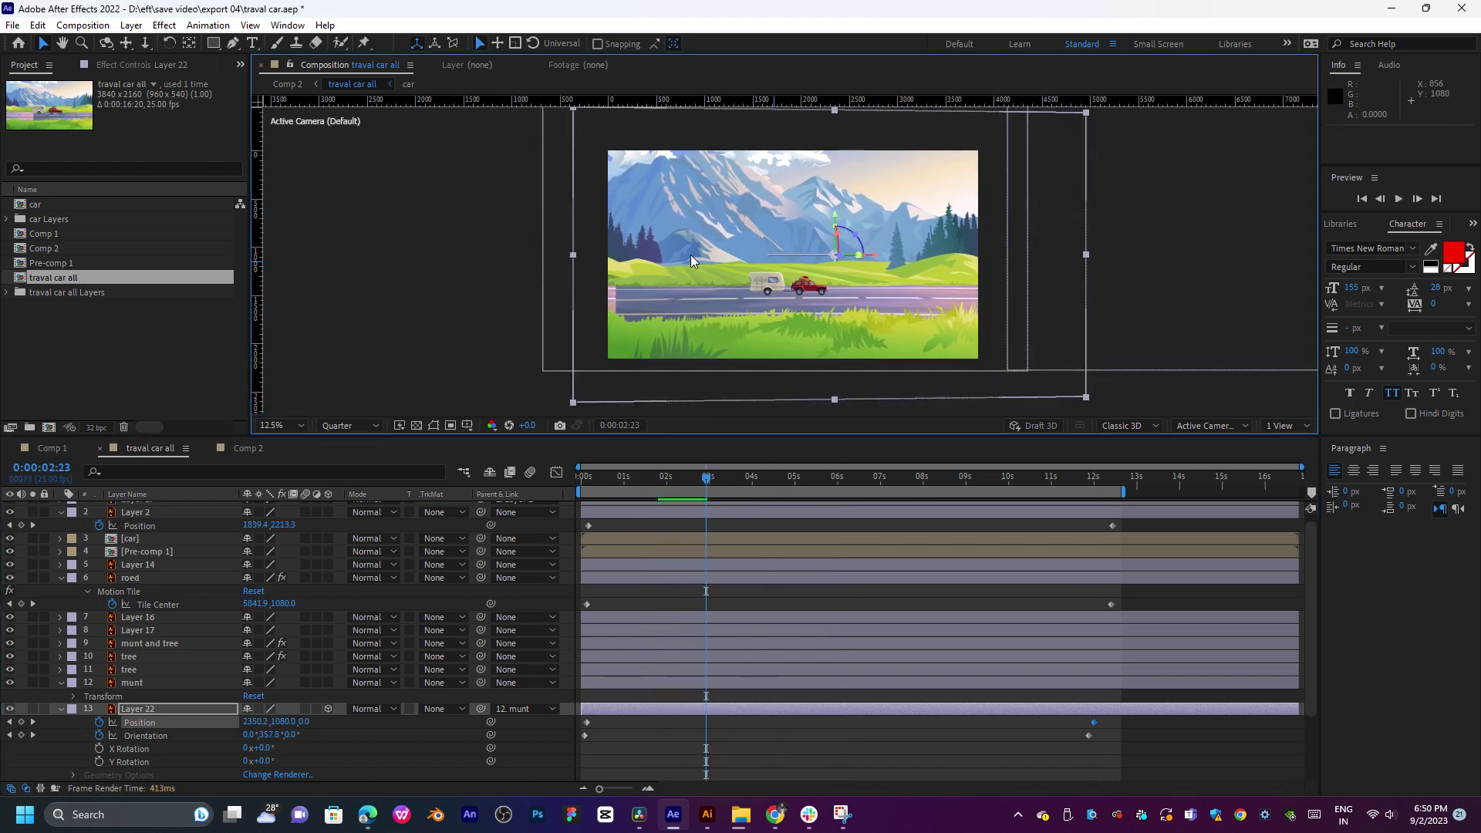
Step: Make the munt layer 3D, try rotating and shifting it with the 3D gizmo, and undo each transform
{"action": "left_click", "coordinate": [132, 683]}
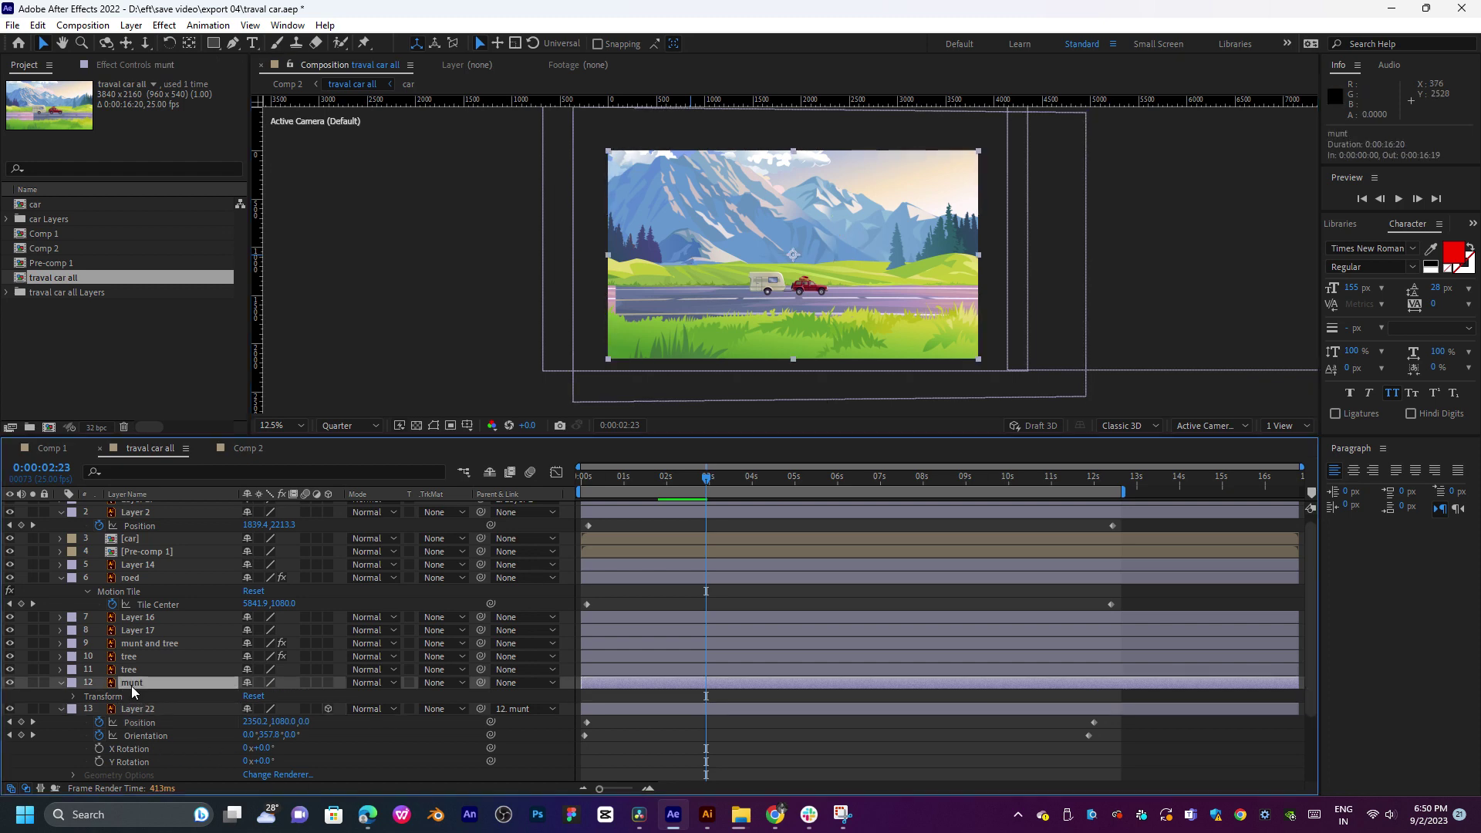
{"action": "left_click", "coordinate": [328, 683]}
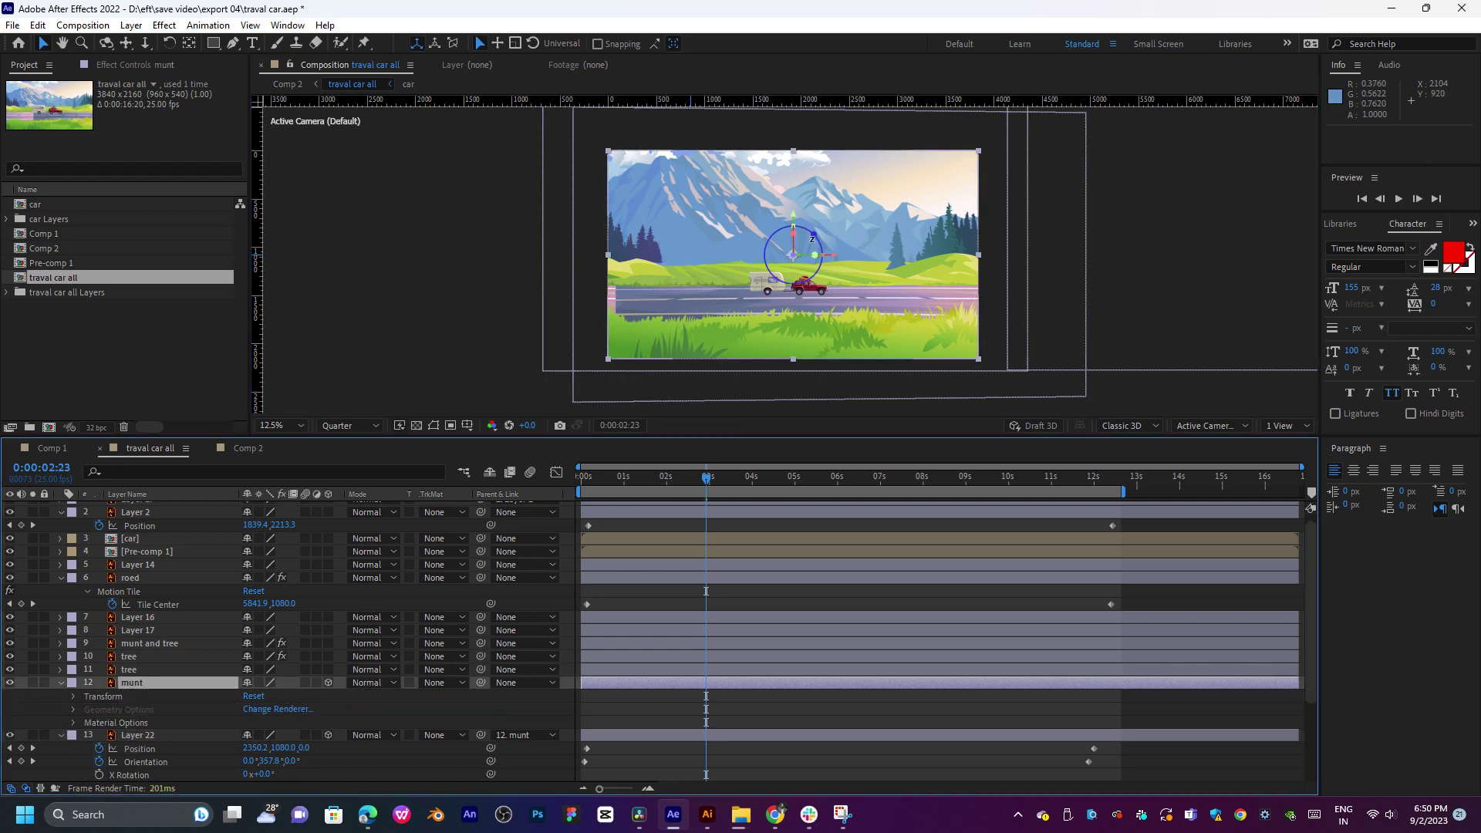
{"action": "left_click_drag", "start_coordinate": [819, 256], "coordinate": [846, 260]}
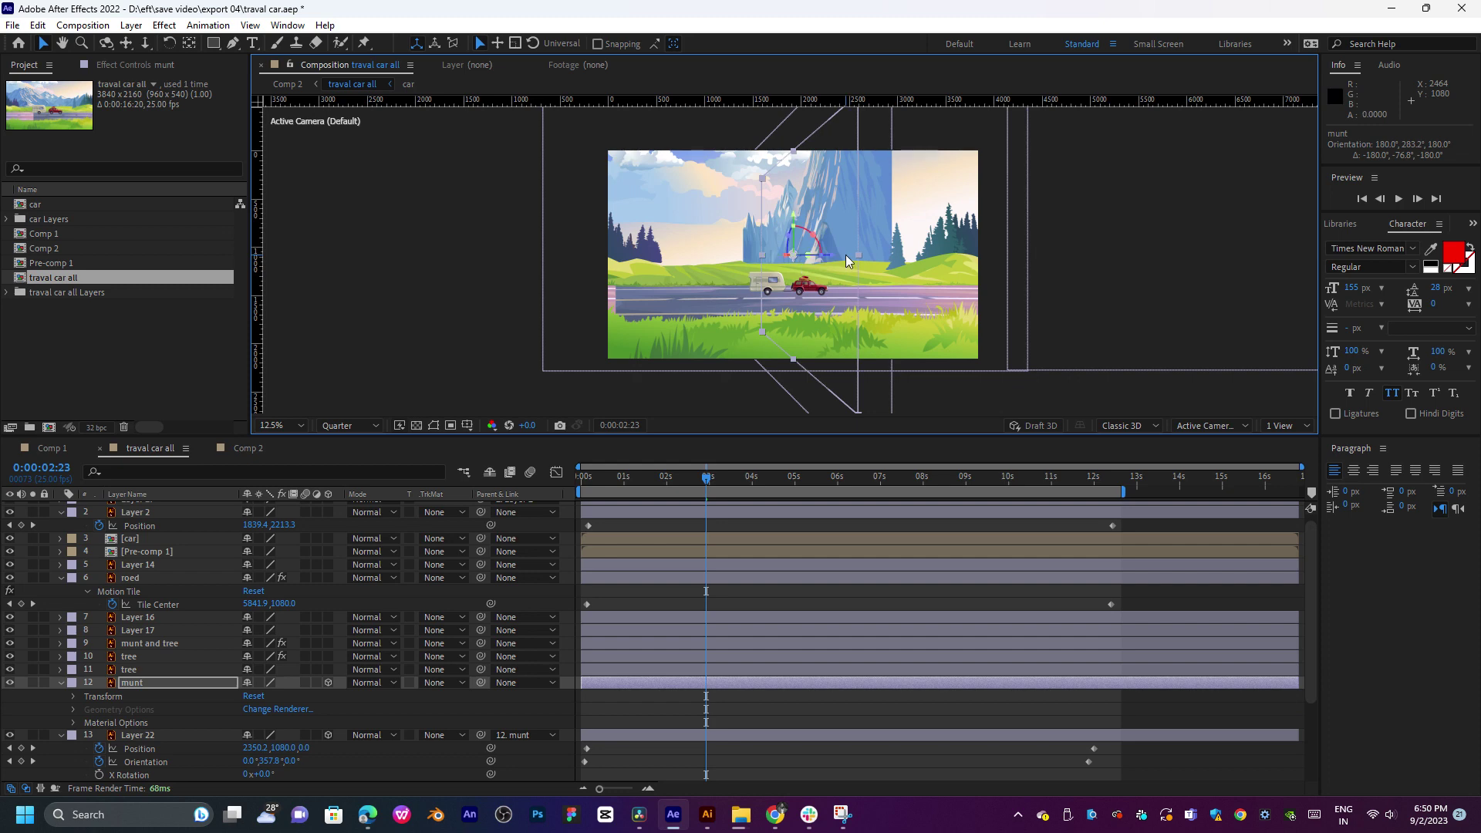
{"action": "key", "text": "ctrl+z"}
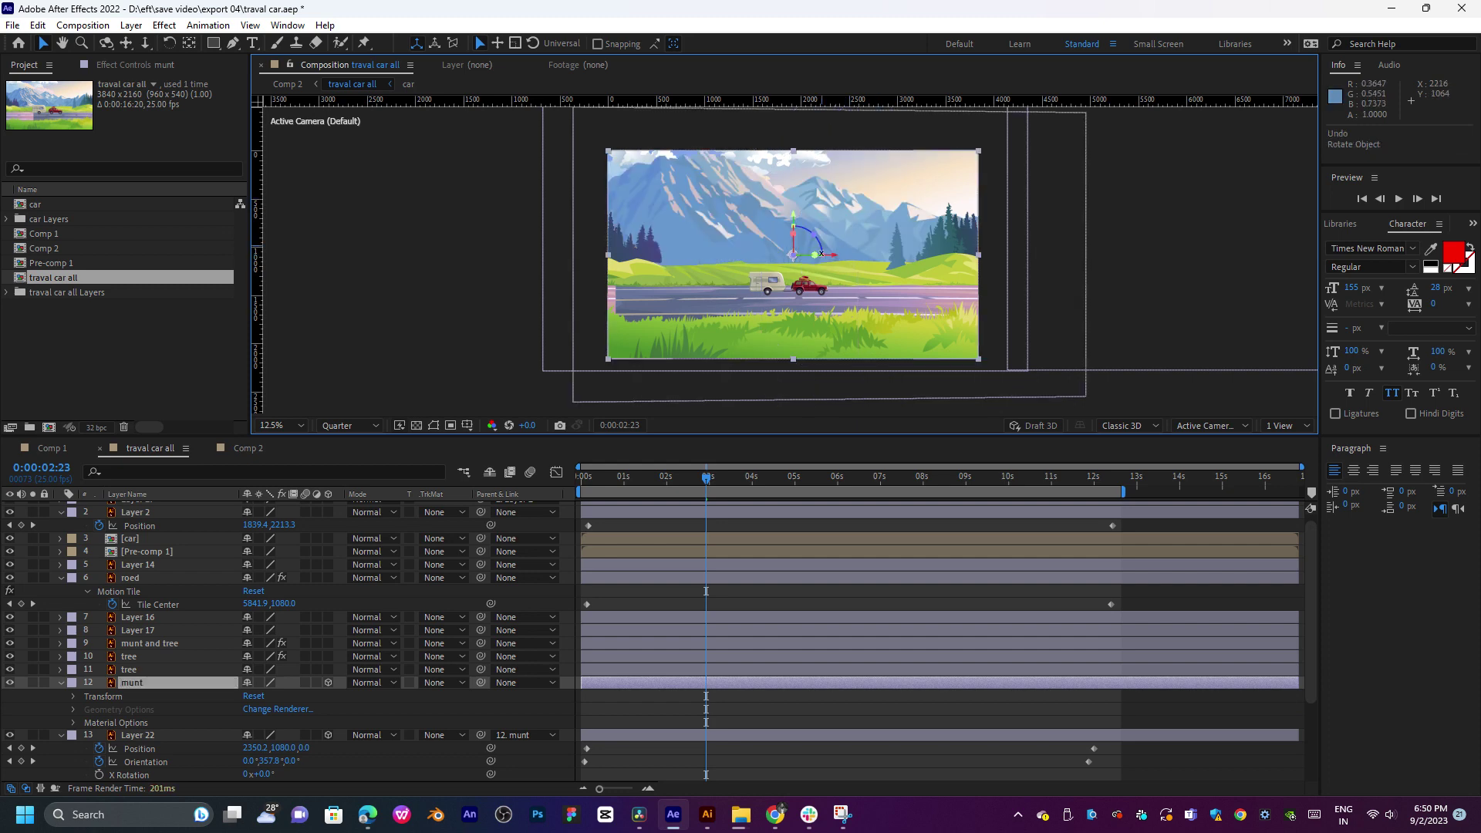
{"action": "left_click_drag", "start_coordinate": [794, 260], "coordinate": [518, 287]}
{"action": "key", "text": "ctrl+z"}
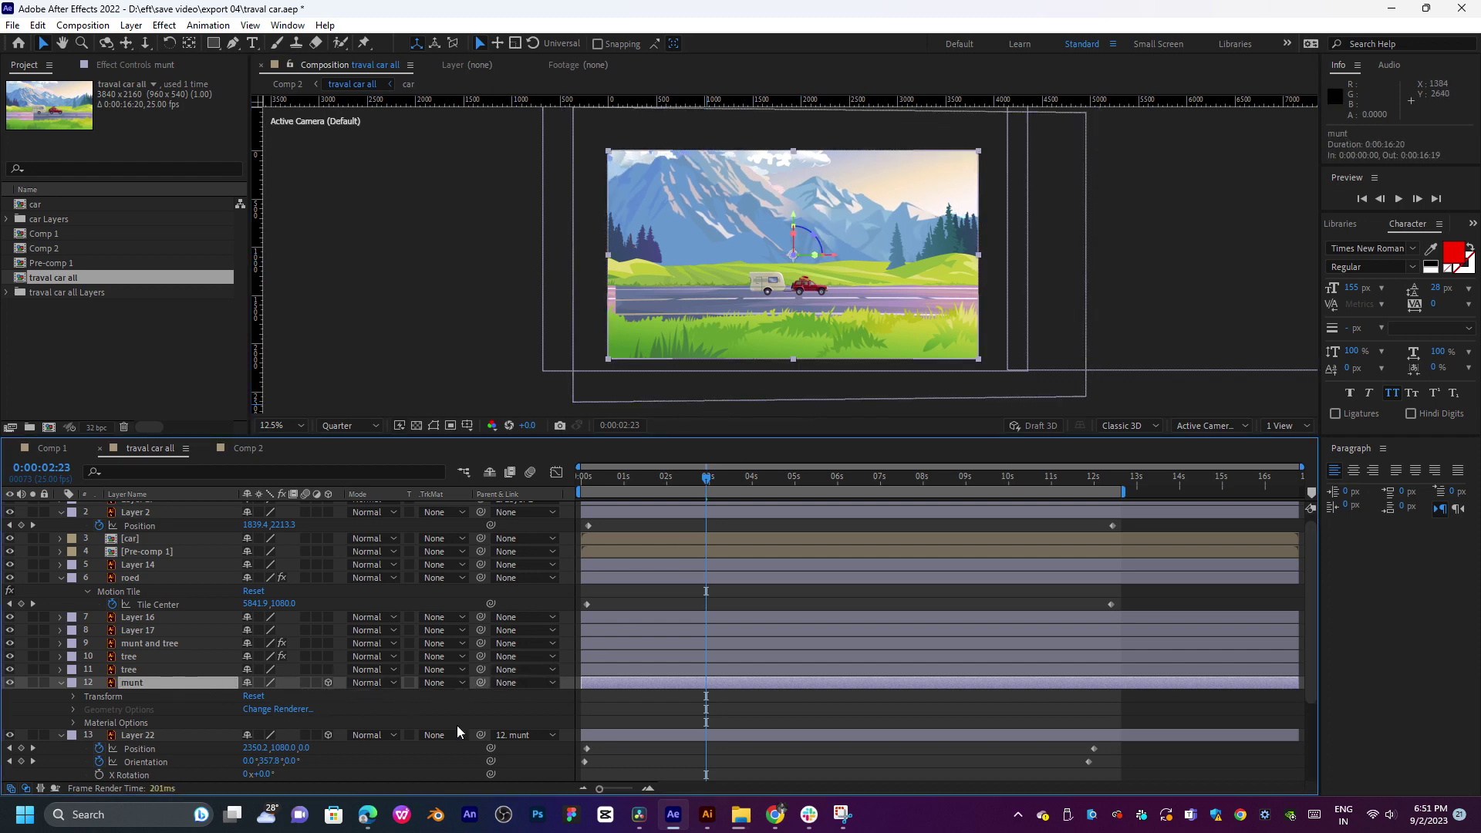
Step: Remove Layer 22's parent, try rotating the munt layer around its Y axis and undo the rotation
{"action": "left_click", "coordinate": [526, 735]}
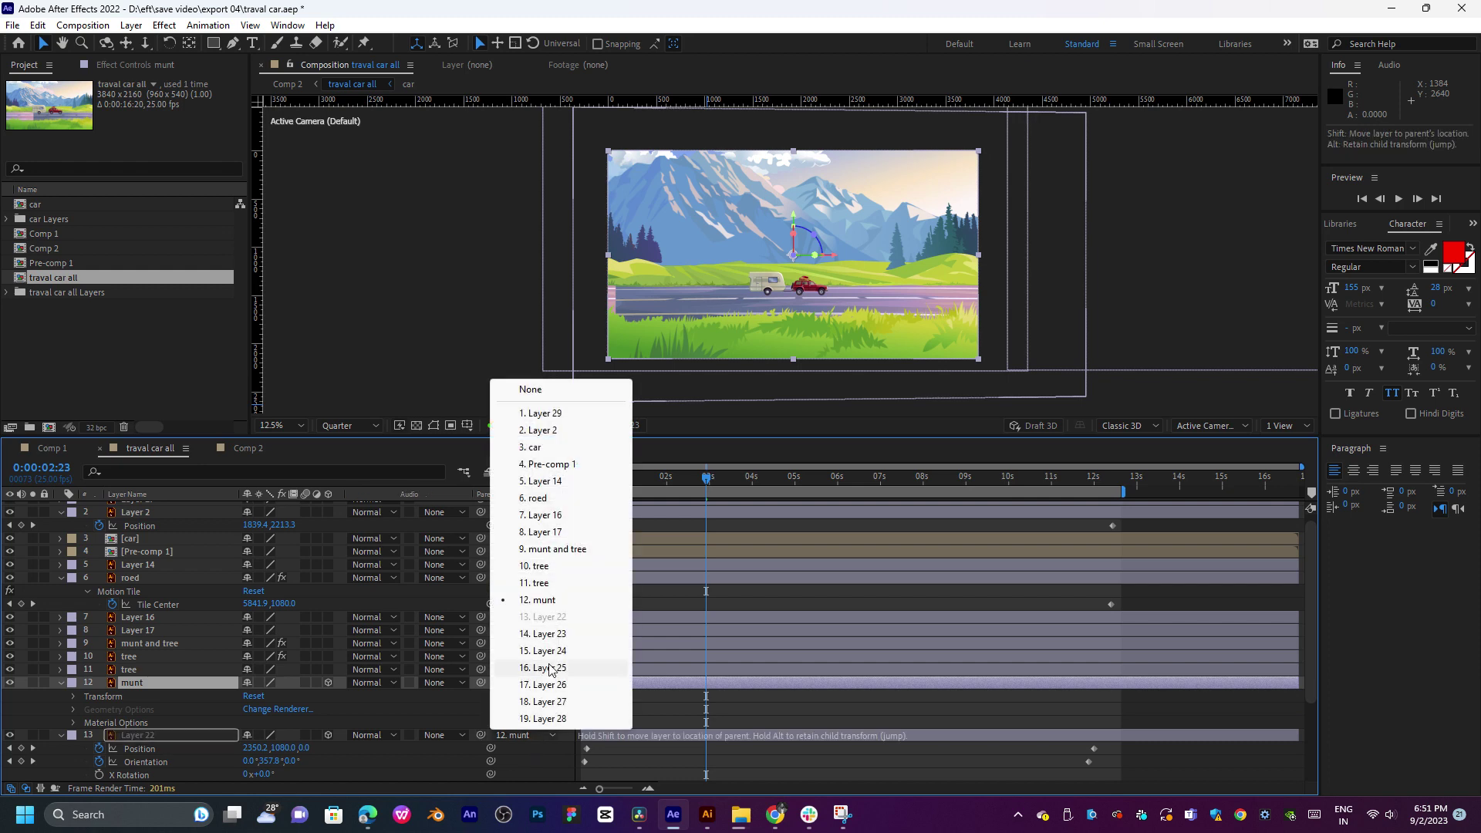
{"action": "left_click", "coordinate": [531, 389]}
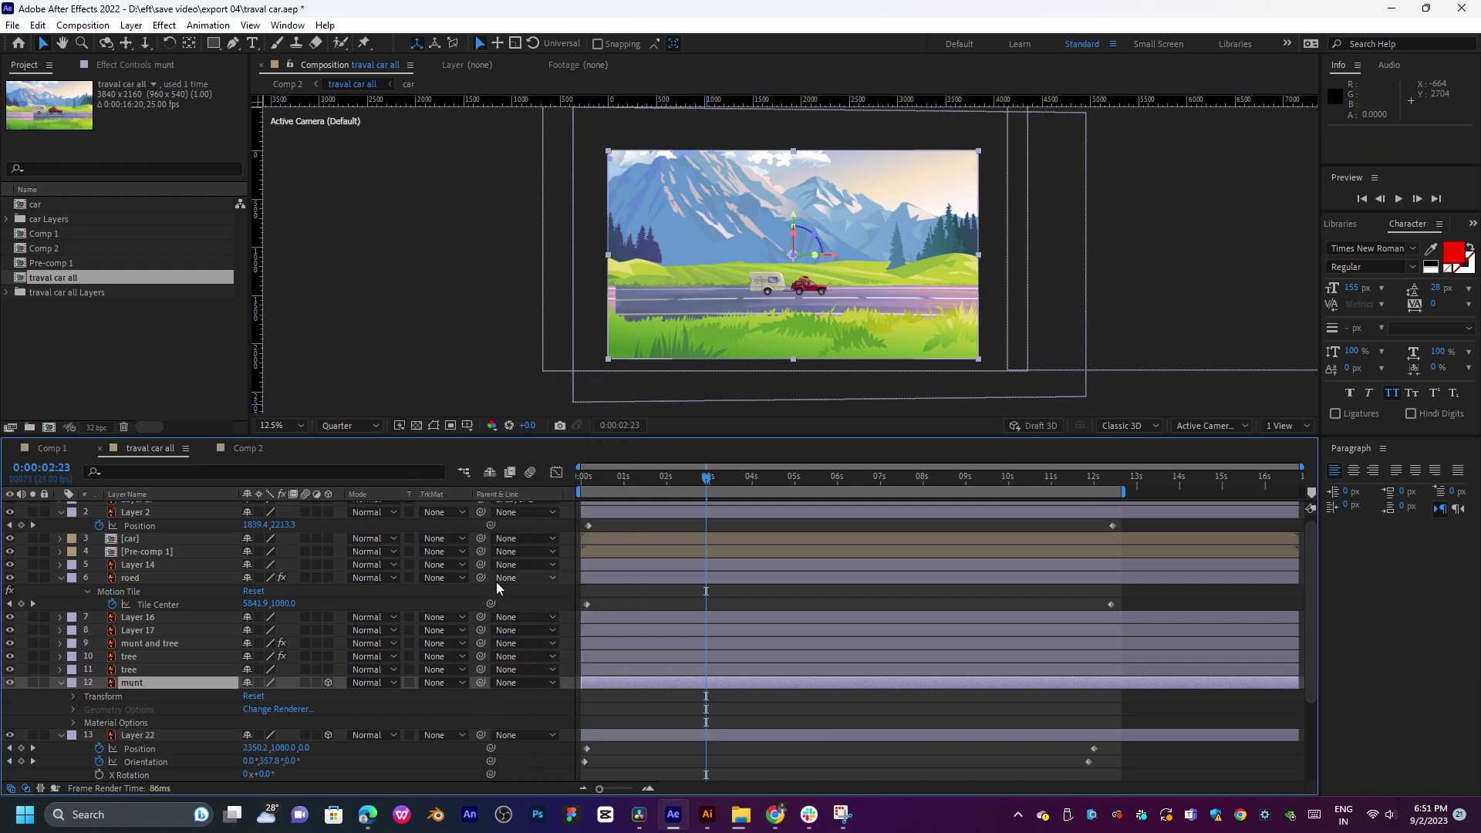
{"action": "left_click", "coordinate": [169, 683]}
{"action": "key", "text": "period"}
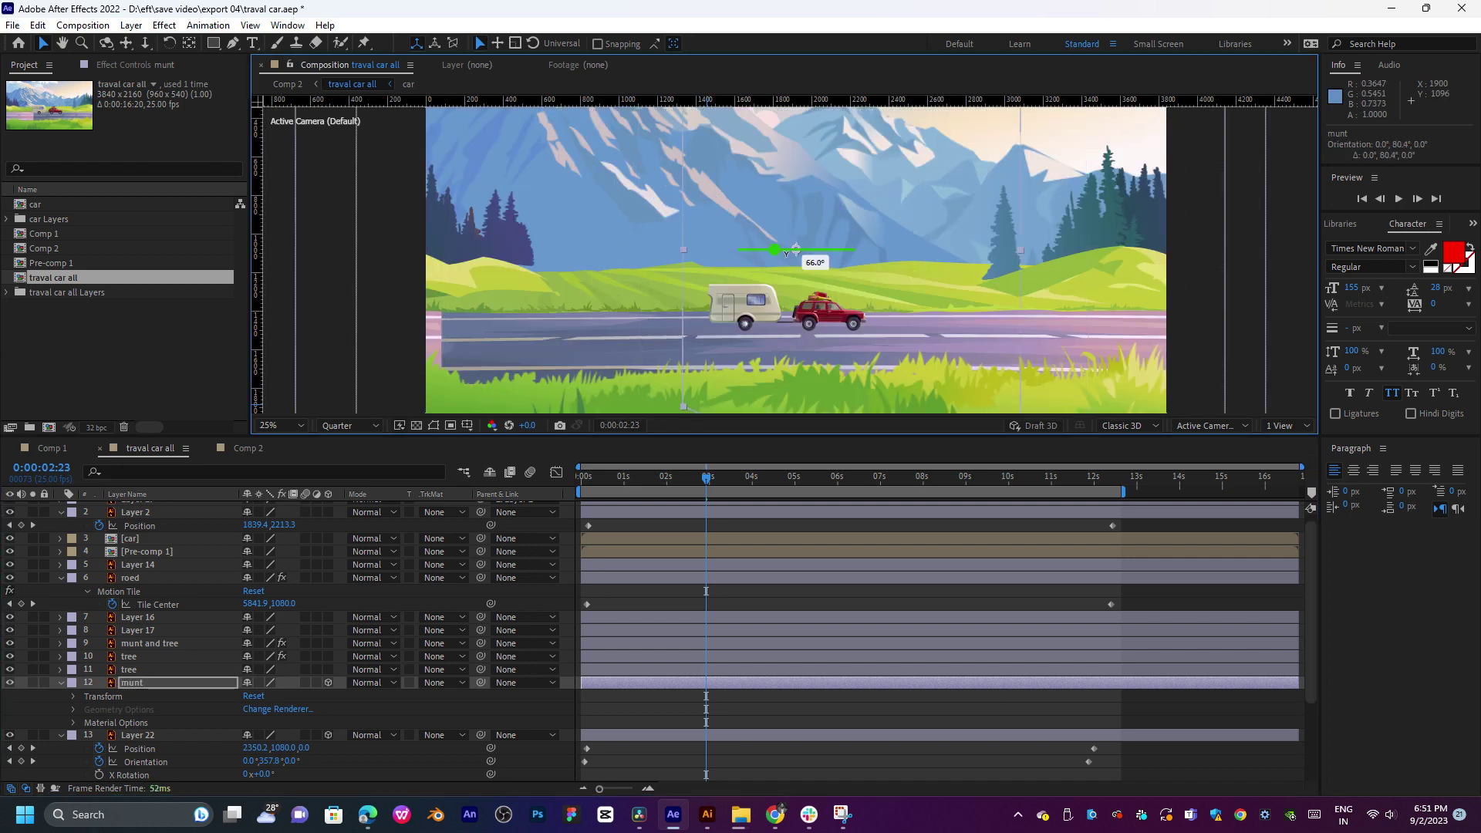
{"action": "left_click_drag", "start_coordinate": [839, 250], "coordinate": [807, 276]}
{"action": "key", "text": "ctrl+z"}
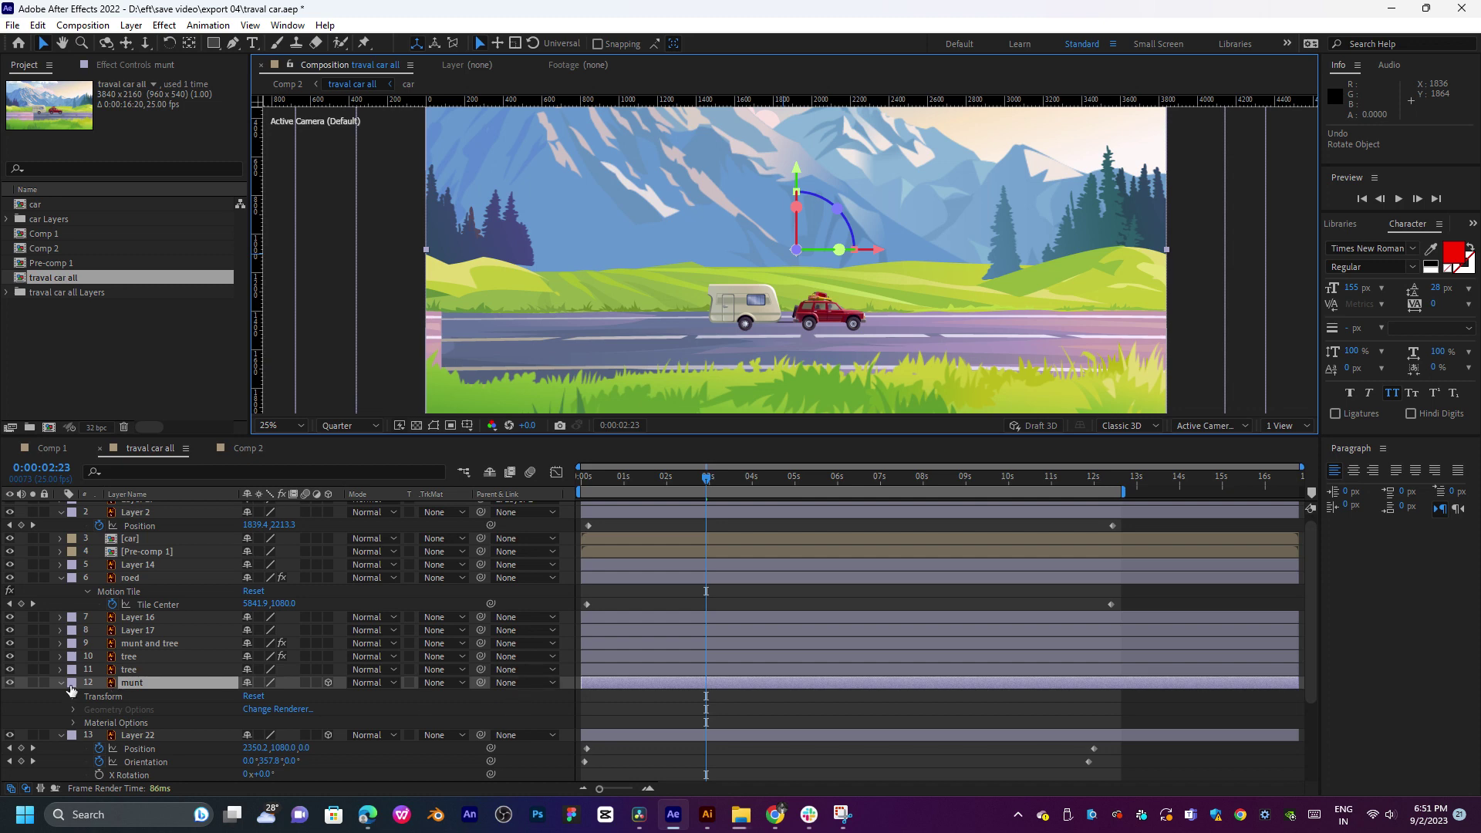
Step: Hide the munt layer and undo all recent changes back through Layer 22's Position edit at 0:00:12:00
{"action": "left_click", "coordinate": [150, 683]}
{"action": "left_click", "coordinate": [13, 685]}
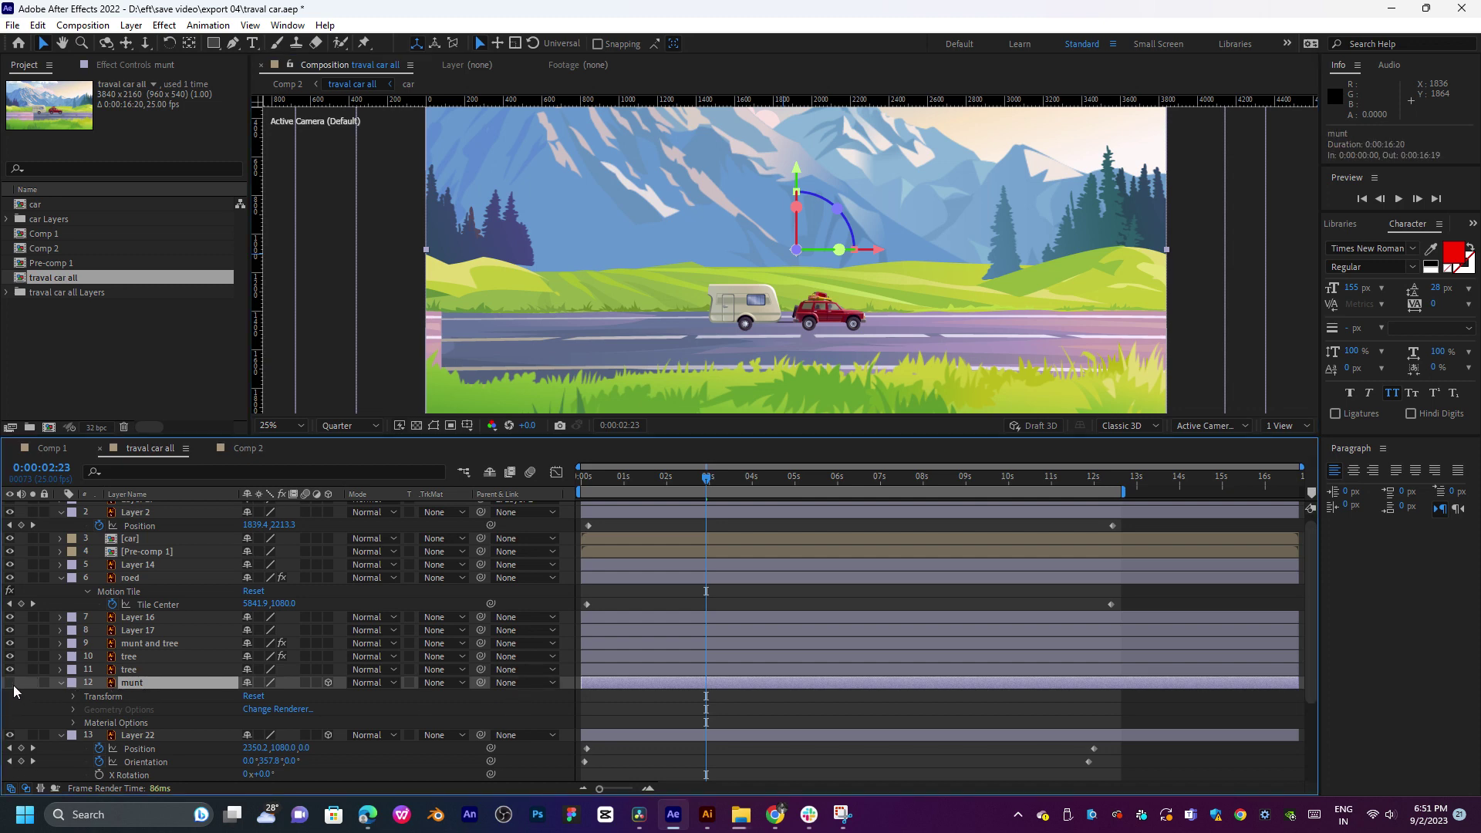
{"action": "key", "text": "ctrl+z"}
{"action": "key", "text": "ctrl+z"}
{"action": "key", "text": "ctrl+z"}
{"action": "key", "text": "ctrl+z"}
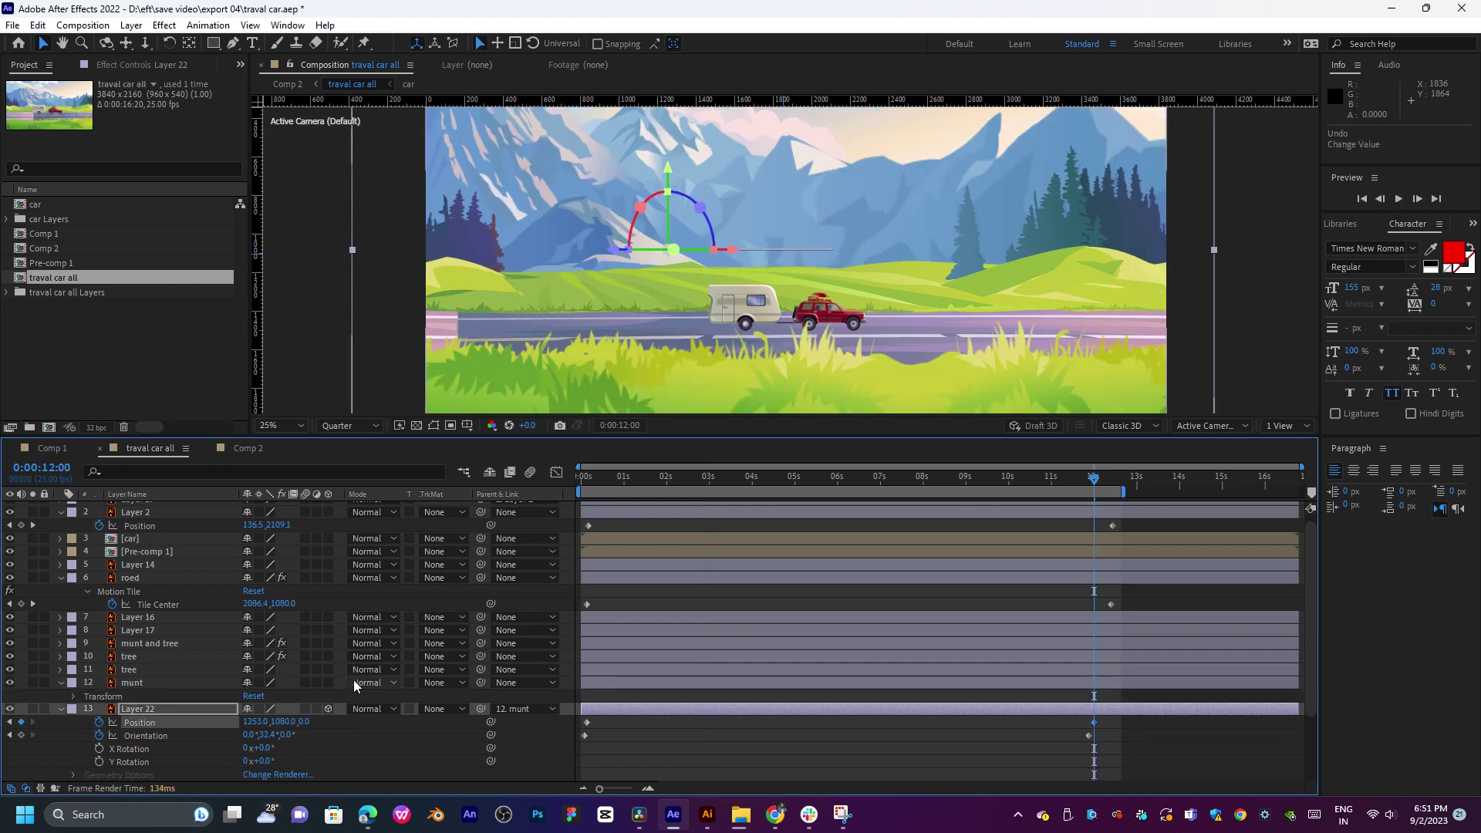
Step: Try shifting the munt layer's Position to 2695, 1080 at 0:00:04:16 and undo the move
{"action": "left_click", "coordinate": [154, 683]}
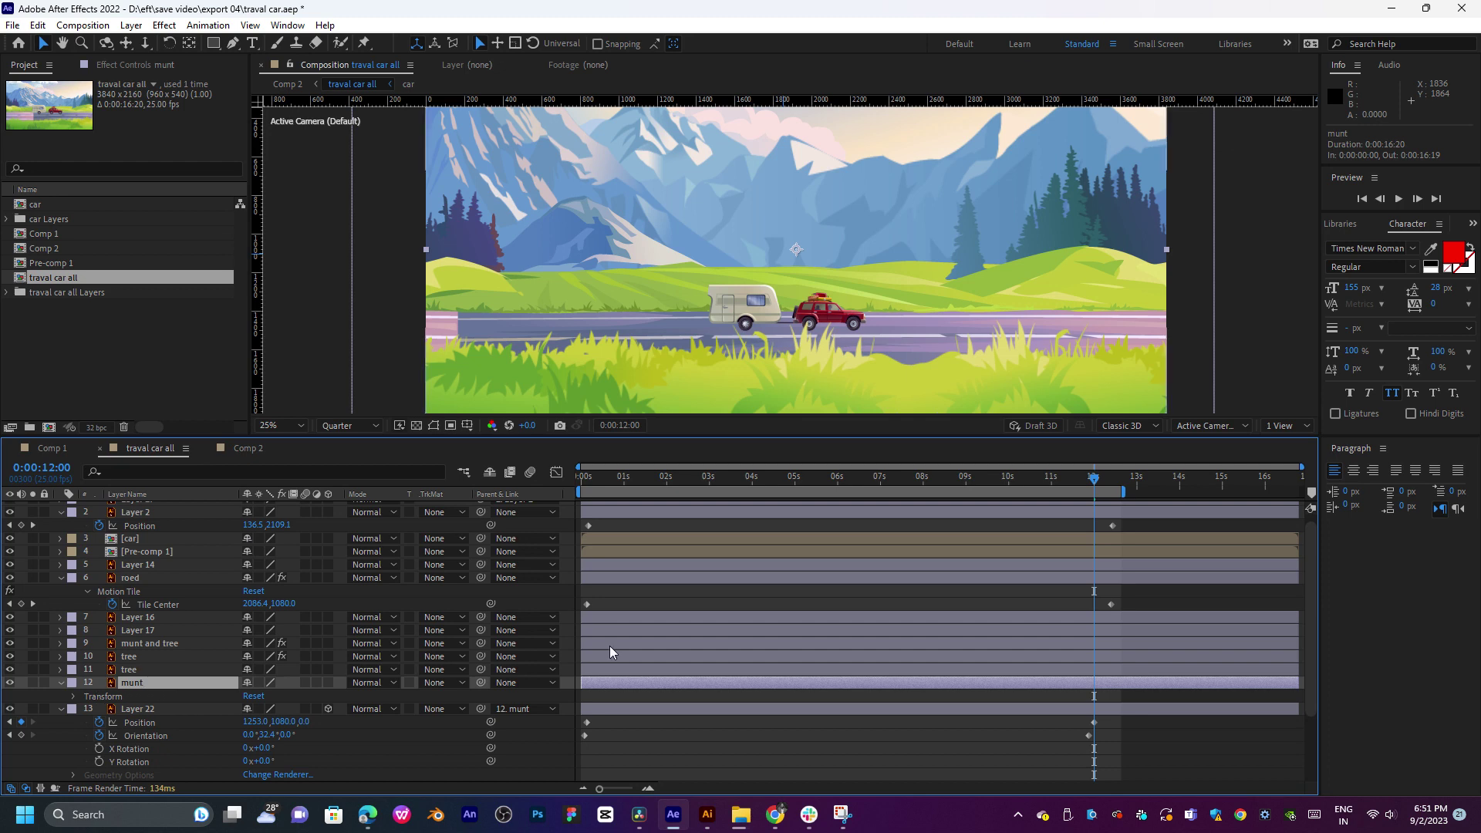
{"action": "left_click_drag", "start_coordinate": [733, 483], "coordinate": [777, 501]}
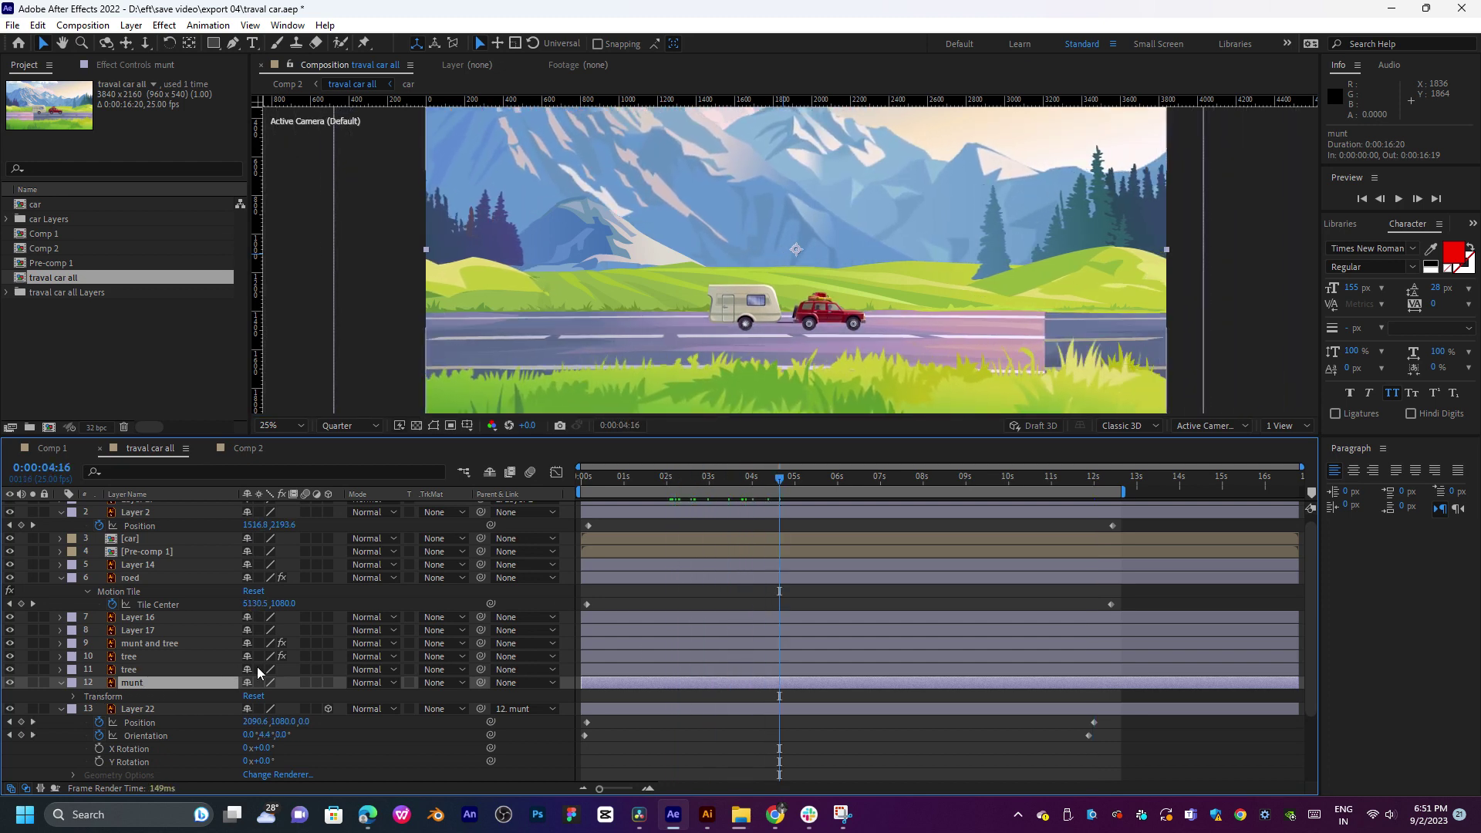
{"action": "key", "text": "p"}
{"action": "left_click_drag", "start_coordinate": [255, 695], "coordinate": [837, 678]}
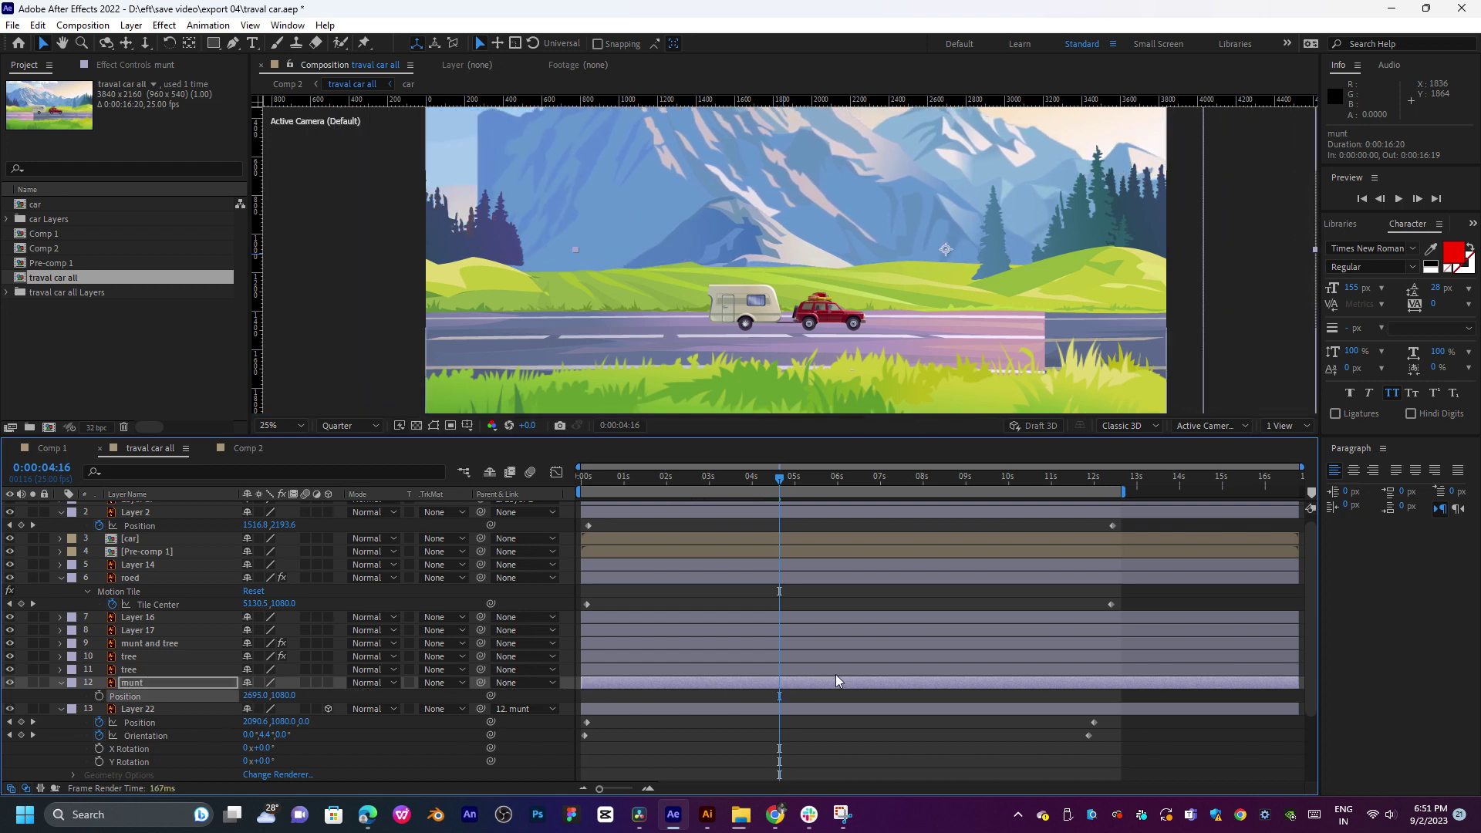
{"action": "key", "text": "ctrl+z"}
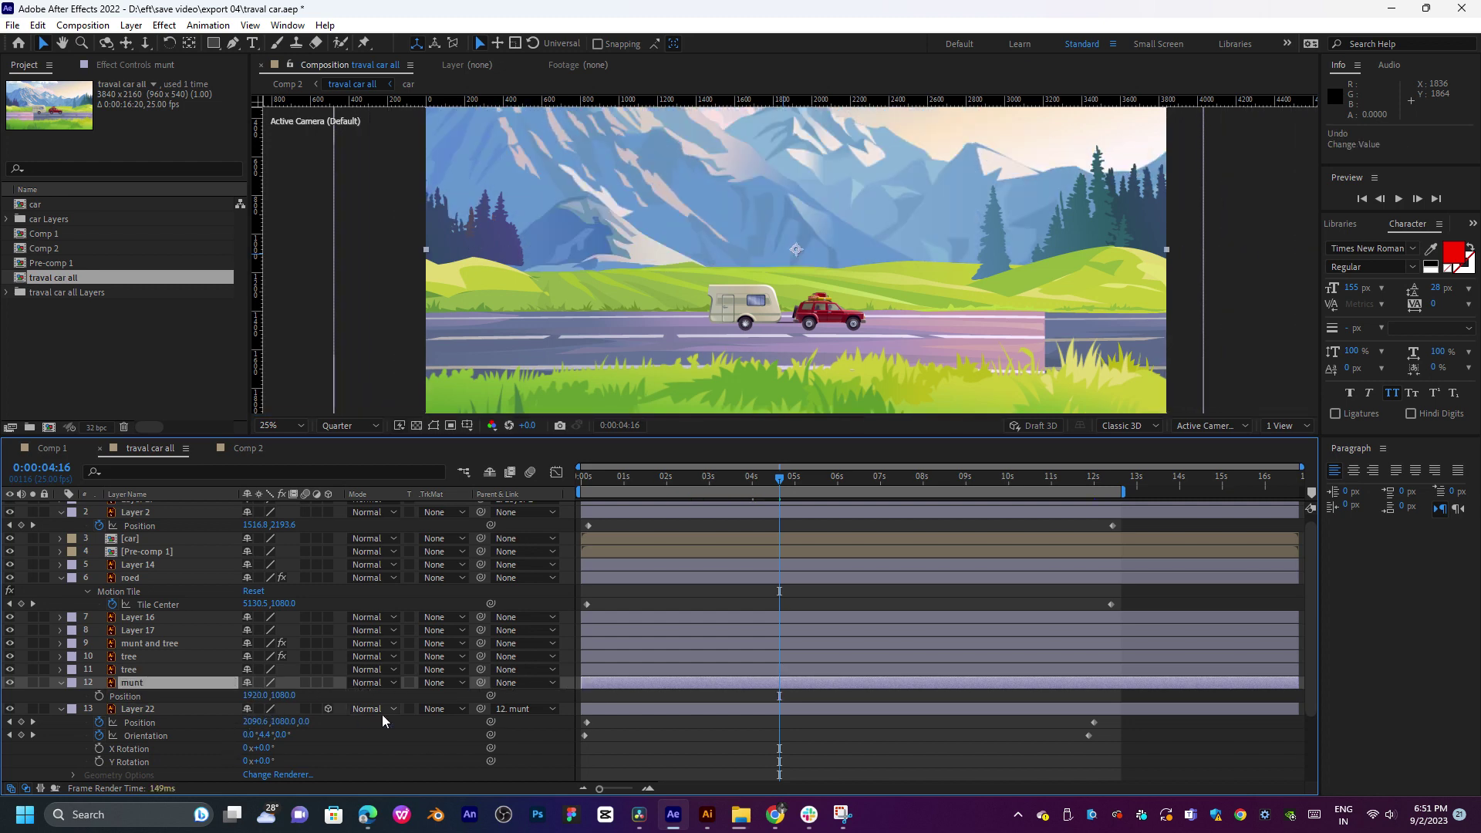
Step: Try re-linking Layer 22's parent and preview the mountains from 0:00:04:16
{"action": "left_click_drag", "start_coordinate": [483, 711], "coordinate": [209, 695]}
{"action": "key", "text": "space"}
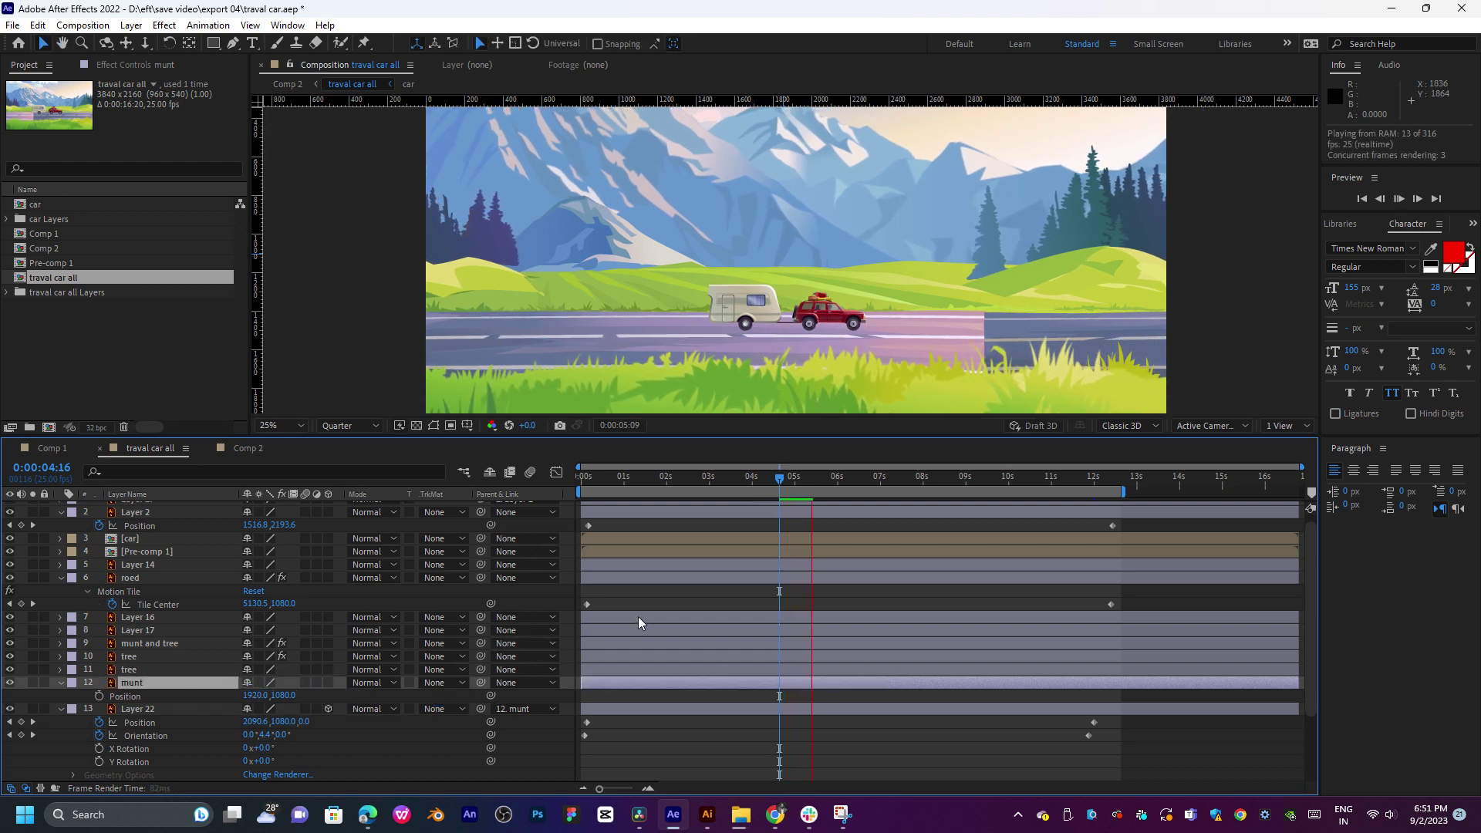
{"action": "key", "text": "space"}
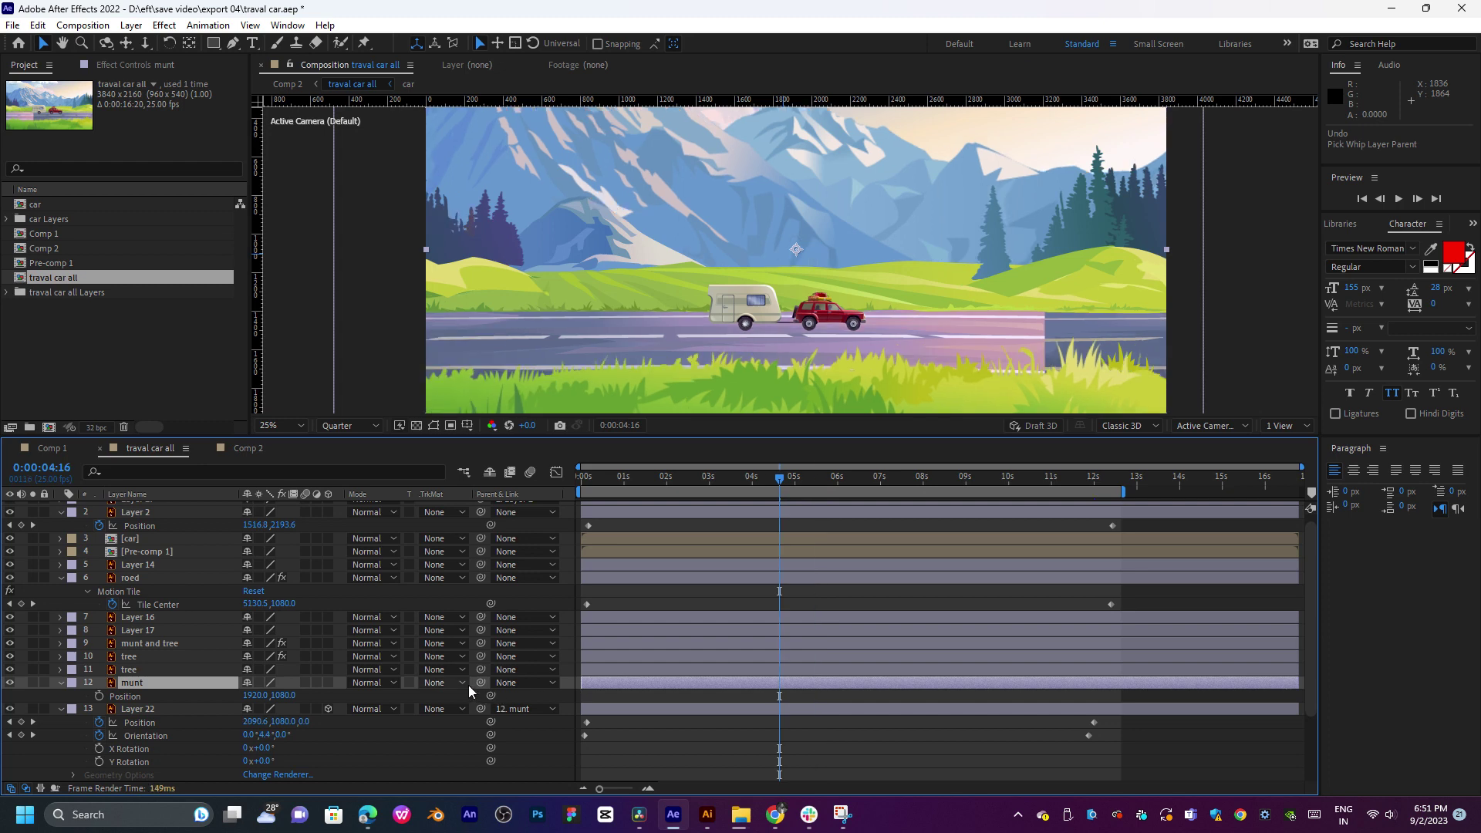
Step: Try linking Layer 22's Orientation with a pick-whip expression, preview the mountains from 0:00:04:16 and undo the link
{"action": "left_click_drag", "start_coordinate": [432, 707], "coordinate": [150, 713]}
{"action": "left_click", "coordinate": [159, 710]}
{"action": "left_click_drag", "start_coordinate": [408, 716], "coordinate": [96, 704]}
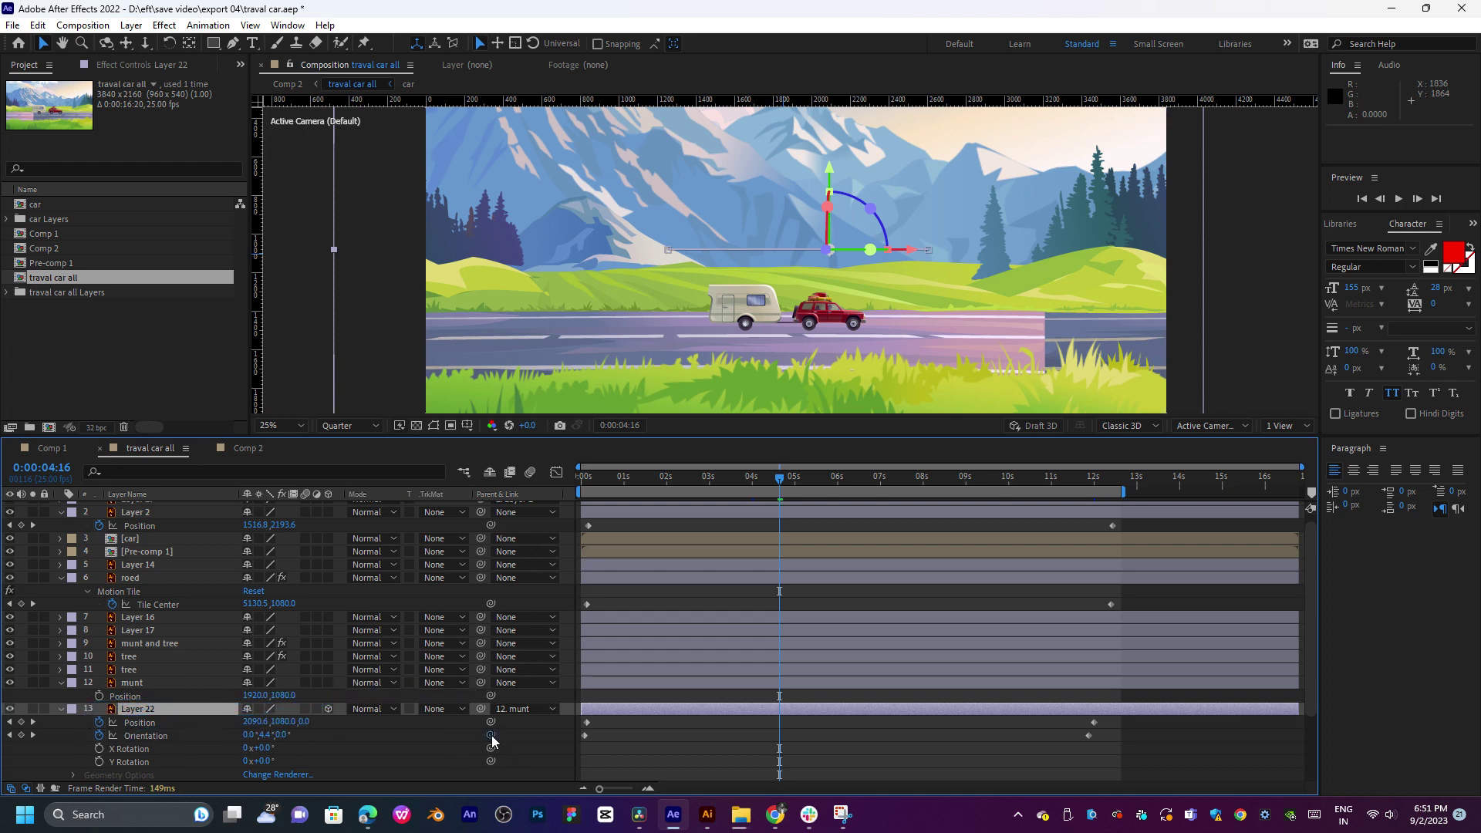
{"action": "left_click_drag", "start_coordinate": [491, 735], "coordinate": [139, 709]}
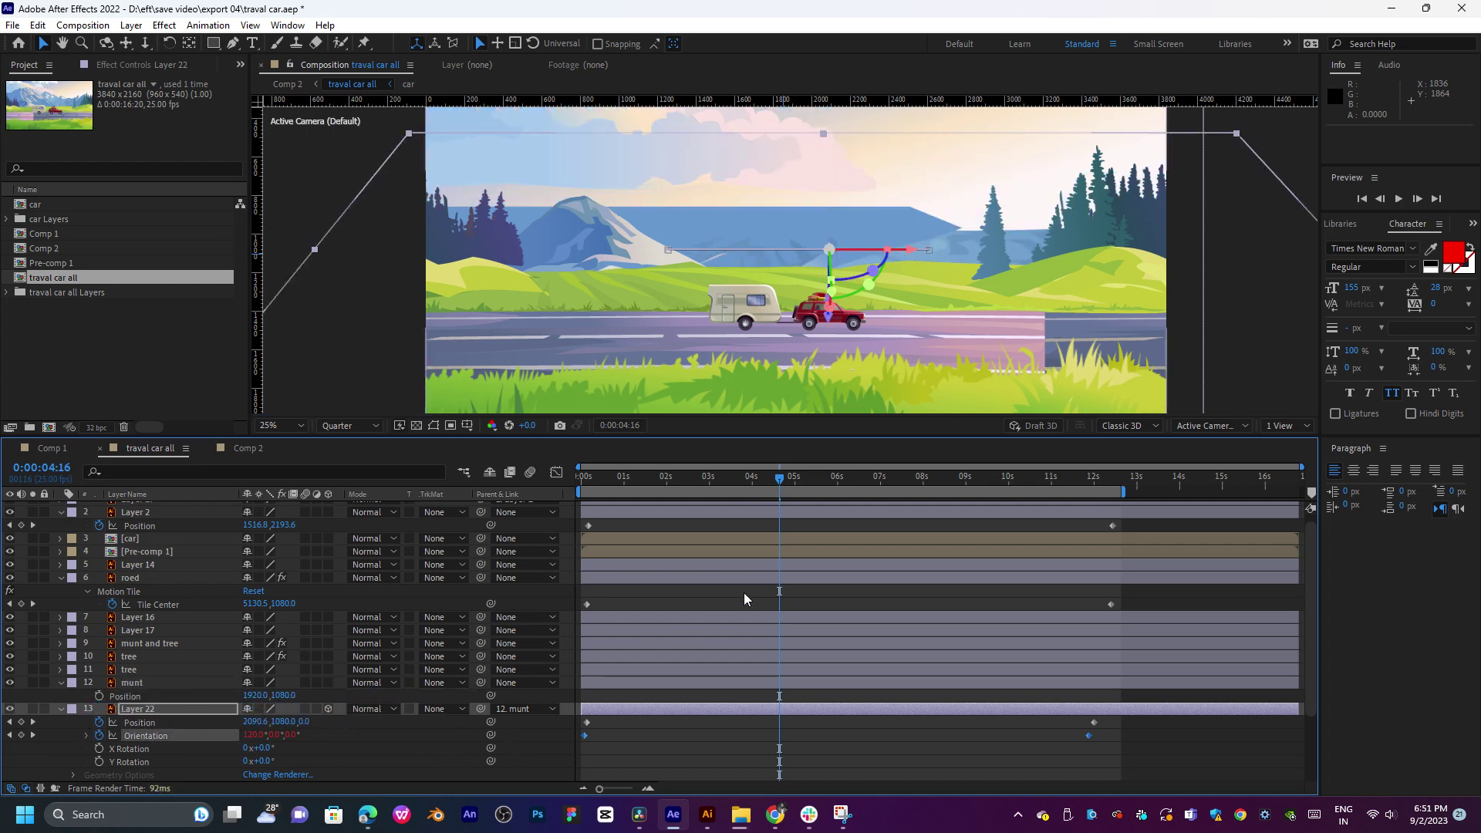
{"action": "key", "text": "space"}
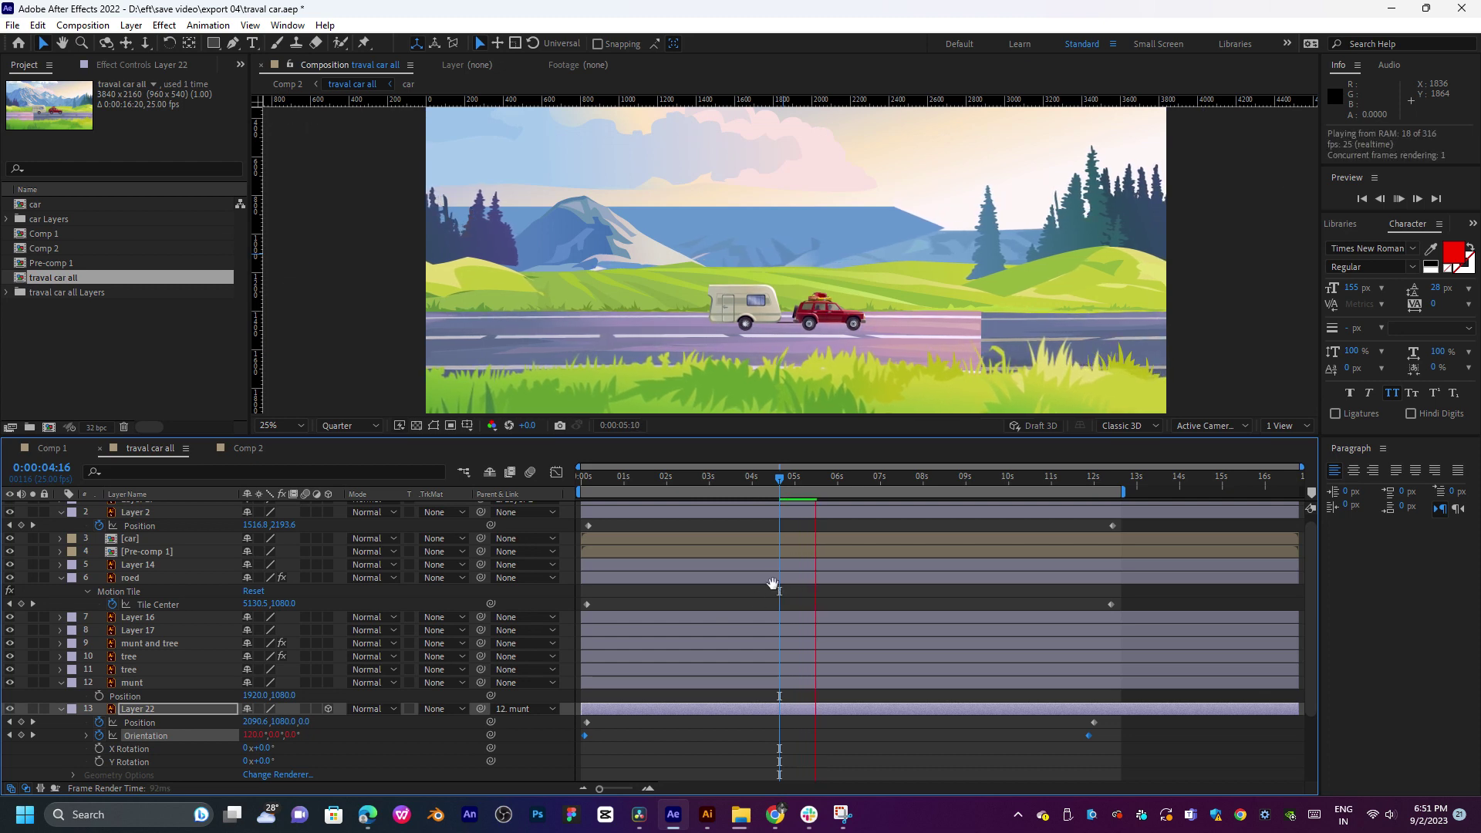
{"action": "key", "text": "space"}
{"action": "key", "text": "ctrl+z"}
{"action": "scroll", "coordinate": [815, 336], "scroll_direction": "down", "scroll_amount": 2}
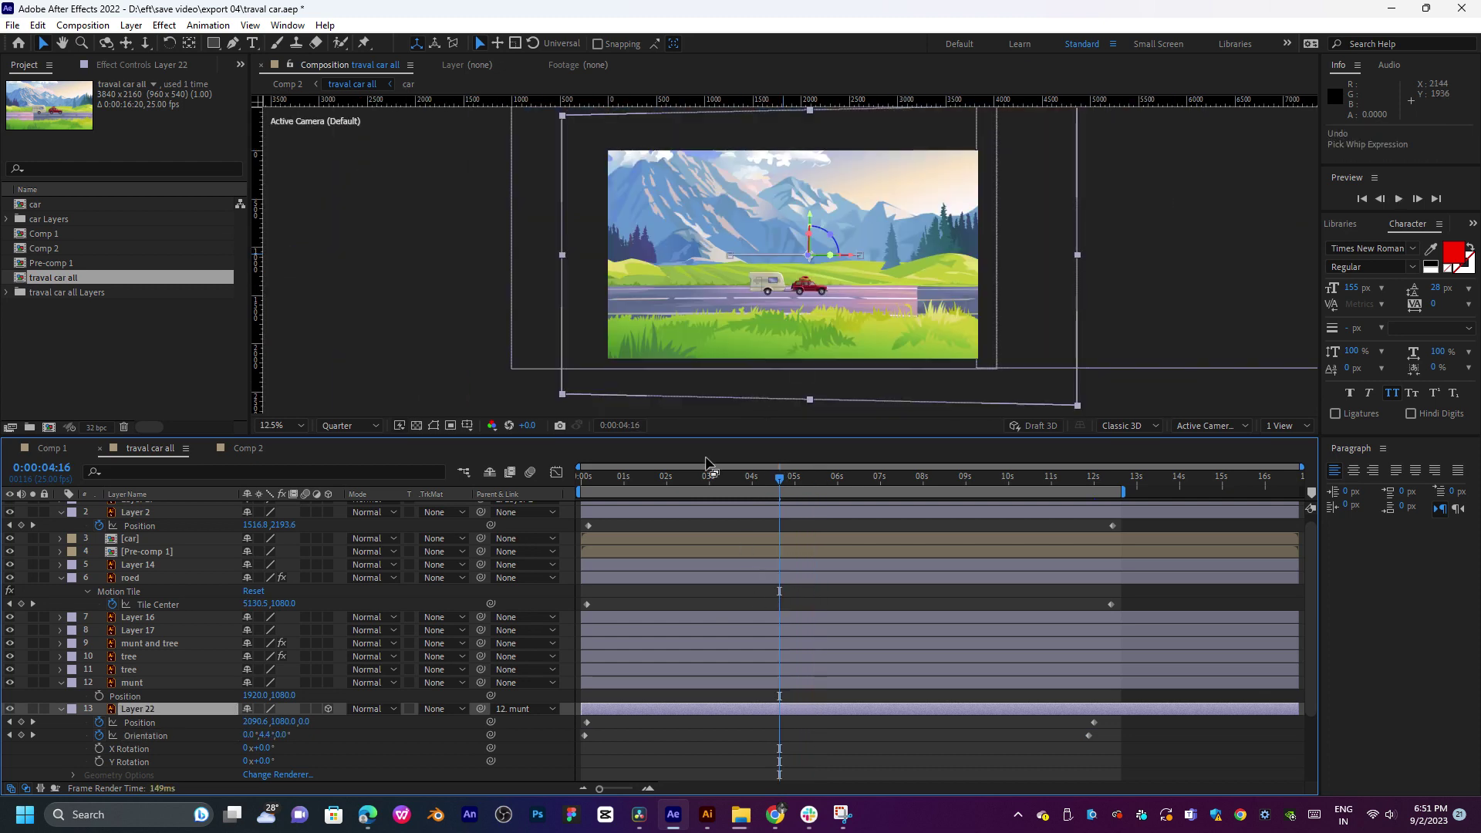
Step: Reveal the munt layer's transform properties, link Layer 22's Position to munt's Position with an expression and preview the motion
{"action": "left_click", "coordinate": [61, 684]}
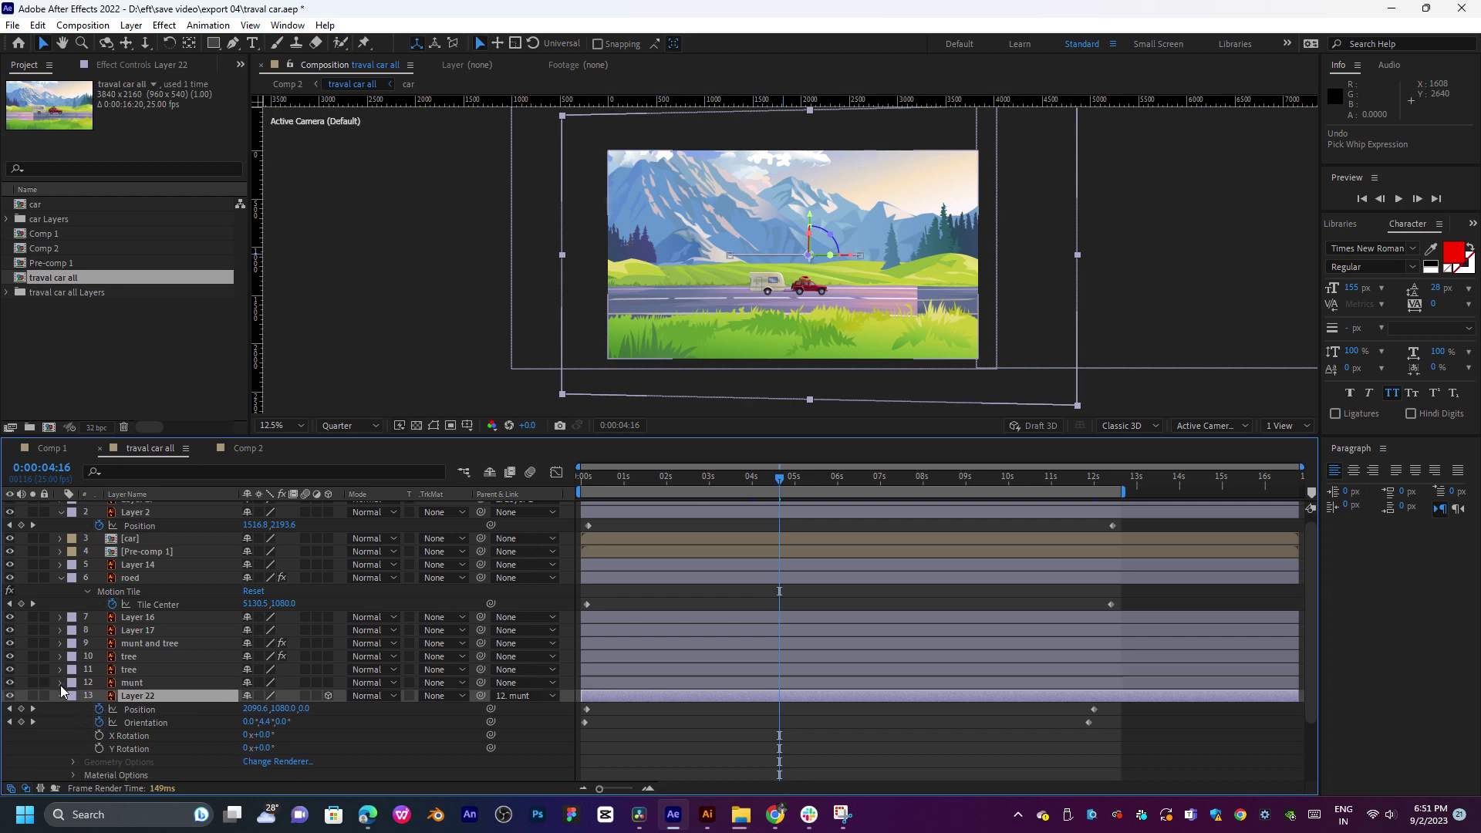
{"action": "left_click", "coordinate": [61, 684]}
{"action": "scroll", "coordinate": [187, 698], "scroll_direction": "down", "scroll_amount": 3}
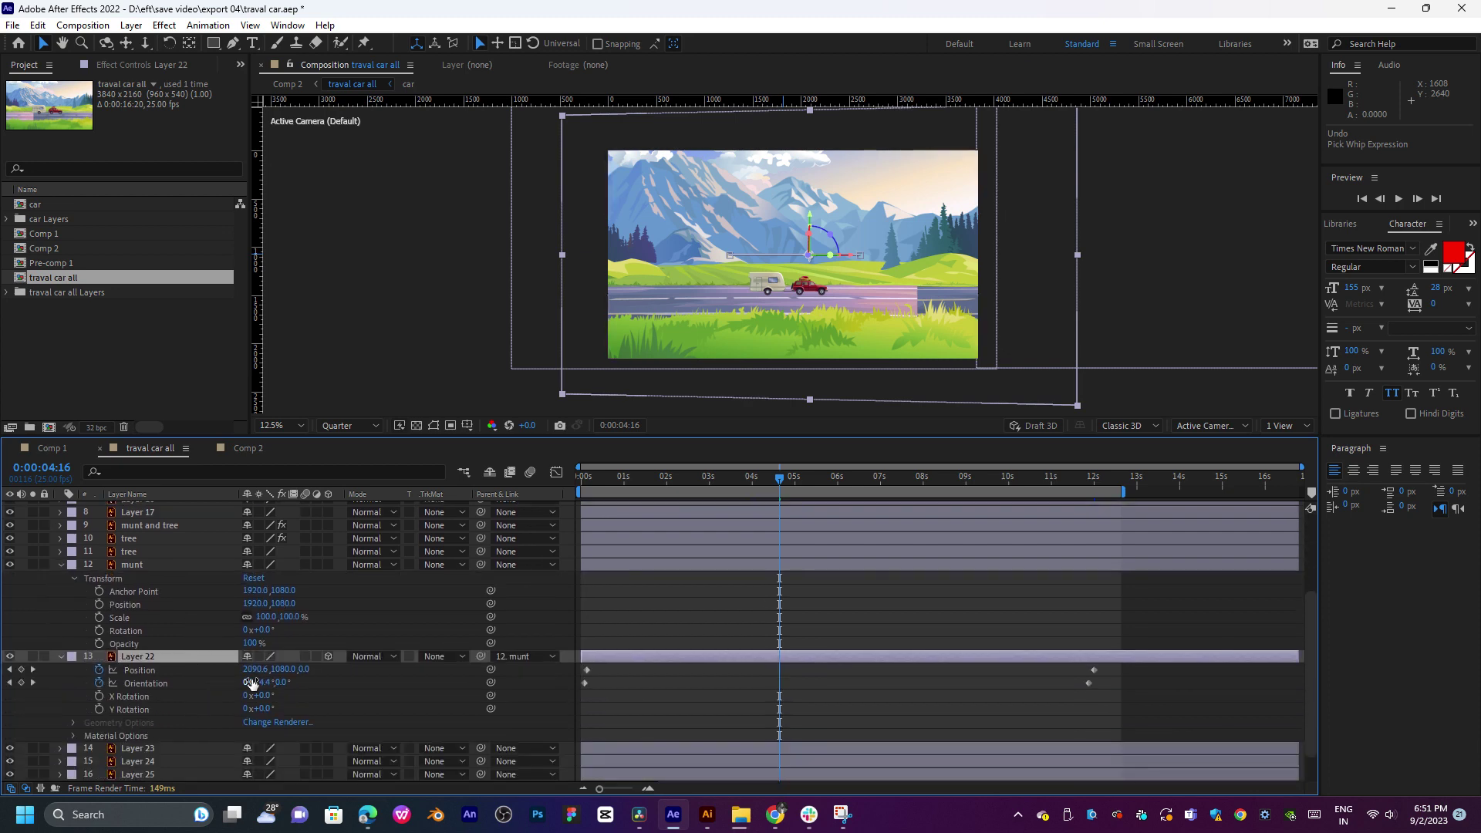
{"action": "left_click_drag", "start_coordinate": [490, 669], "coordinate": [140, 606]}
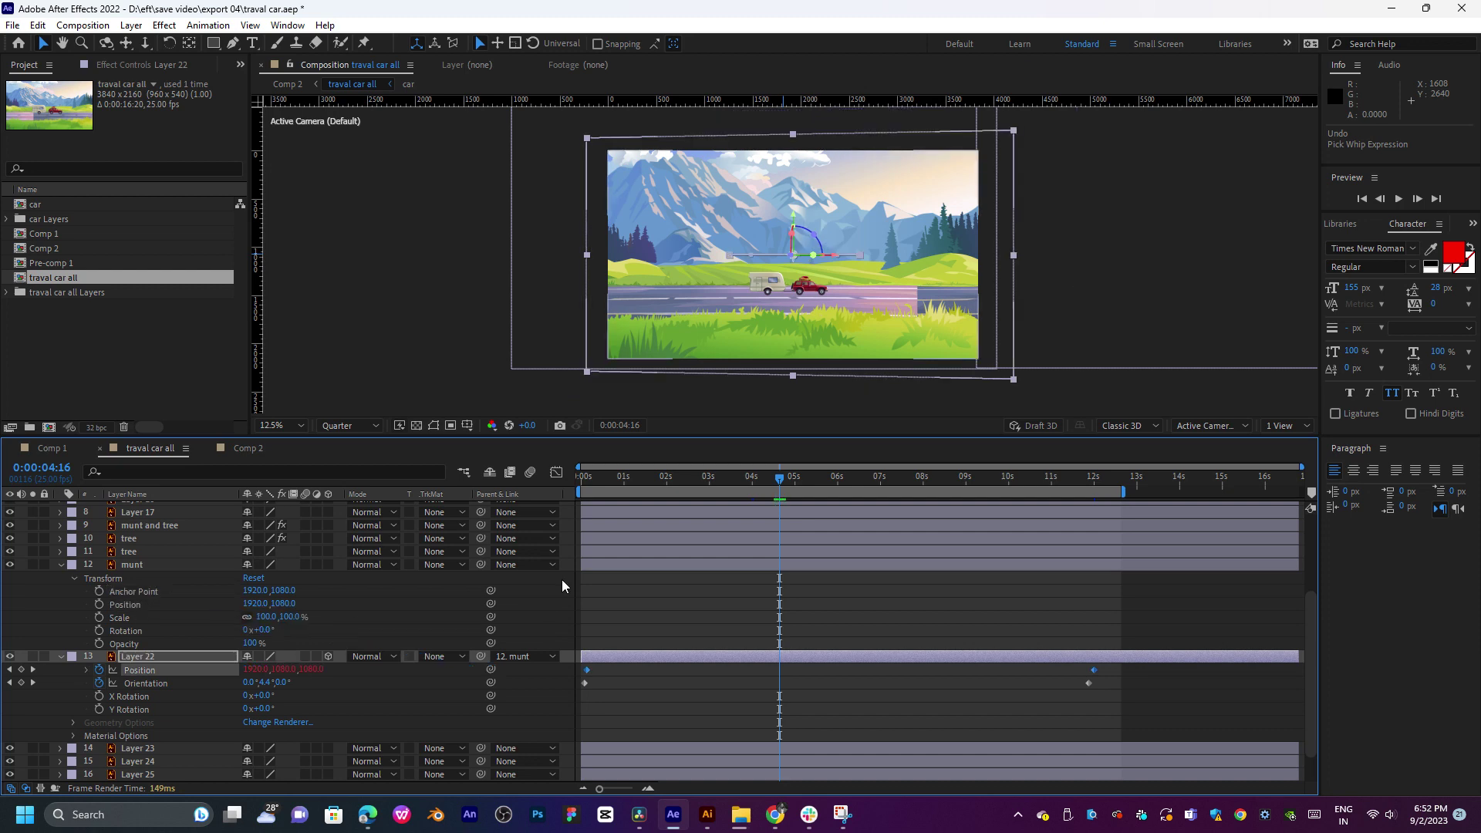
{"action": "key", "text": "space"}
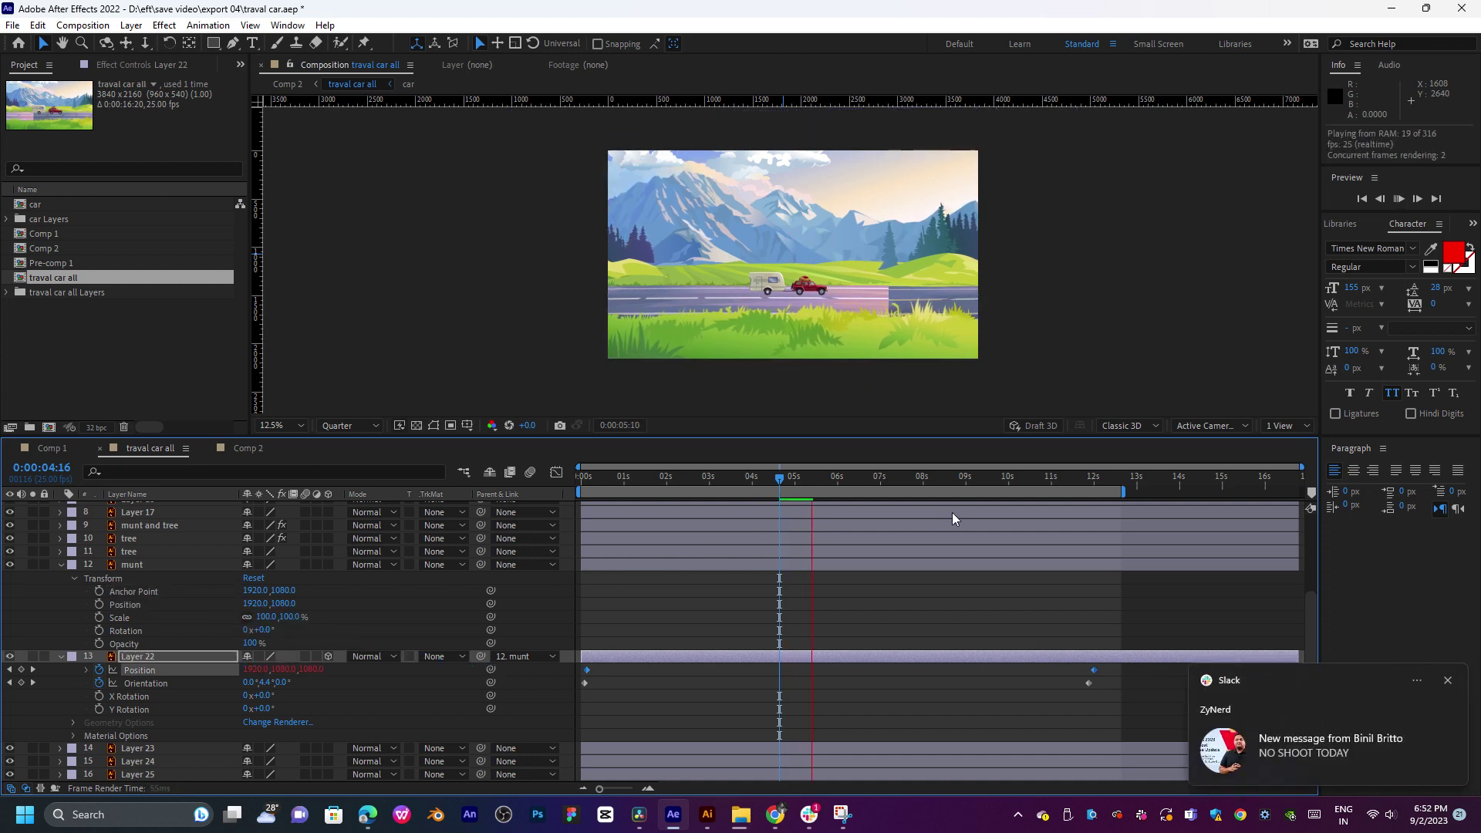
{"action": "key", "text": "space"}
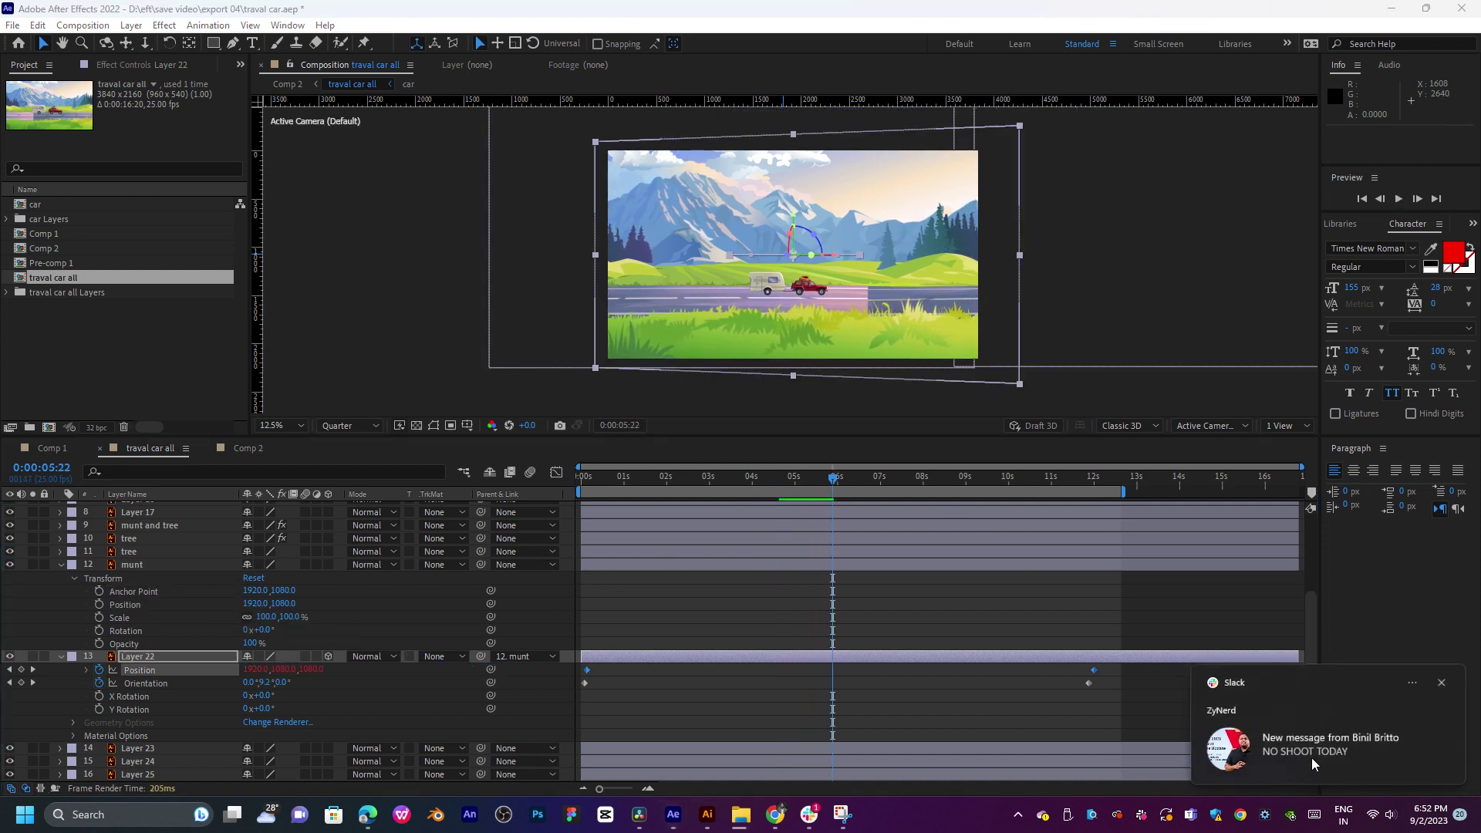
Step: Switch to Slack, reply "oki" to the new direct message and minimise the chat window
{"action": "left_click", "coordinate": [816, 804]}
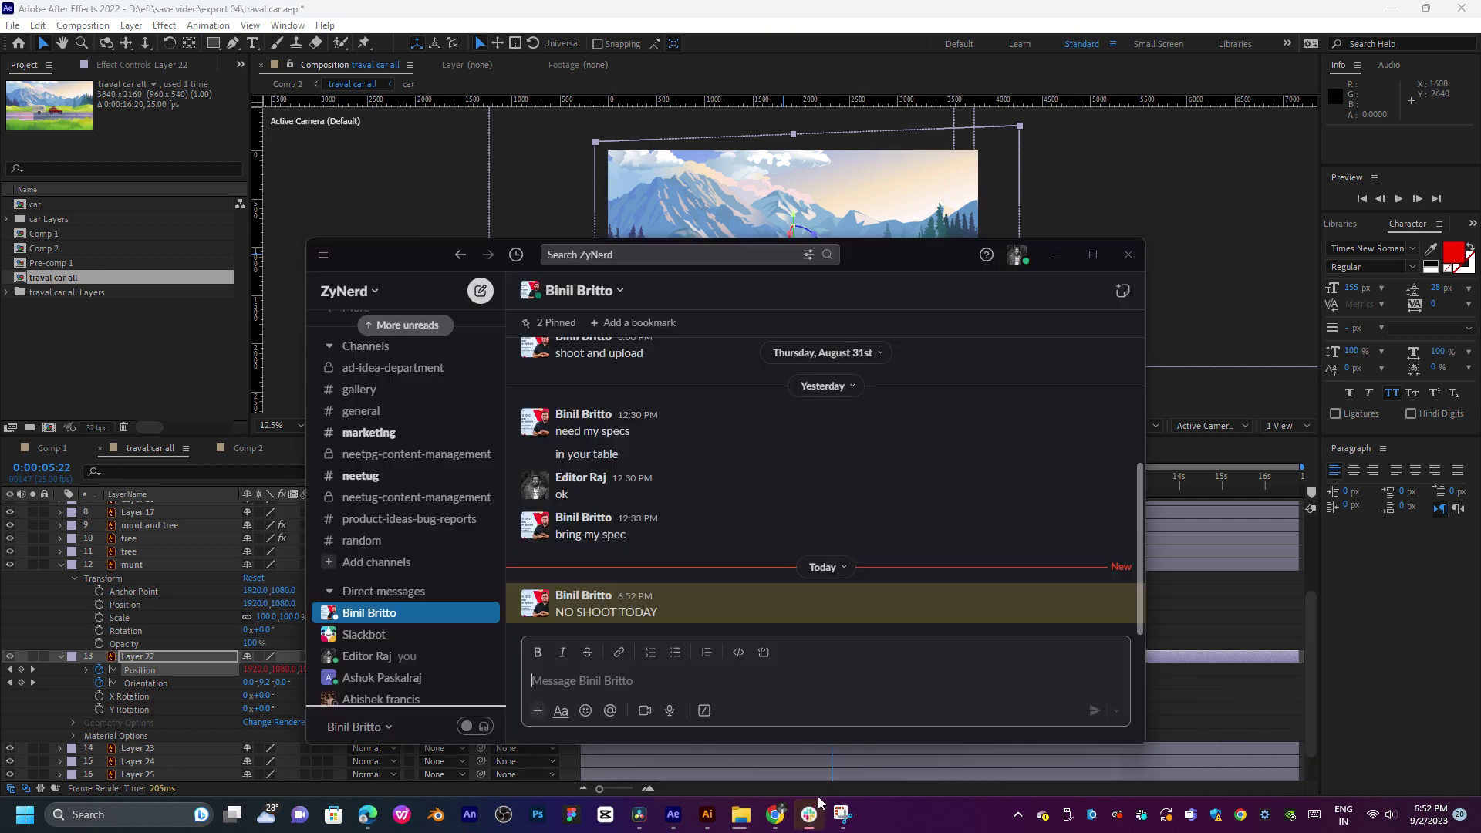
{"action": "left_click", "coordinate": [594, 680]}
{"action": "type", "text": "oki"}
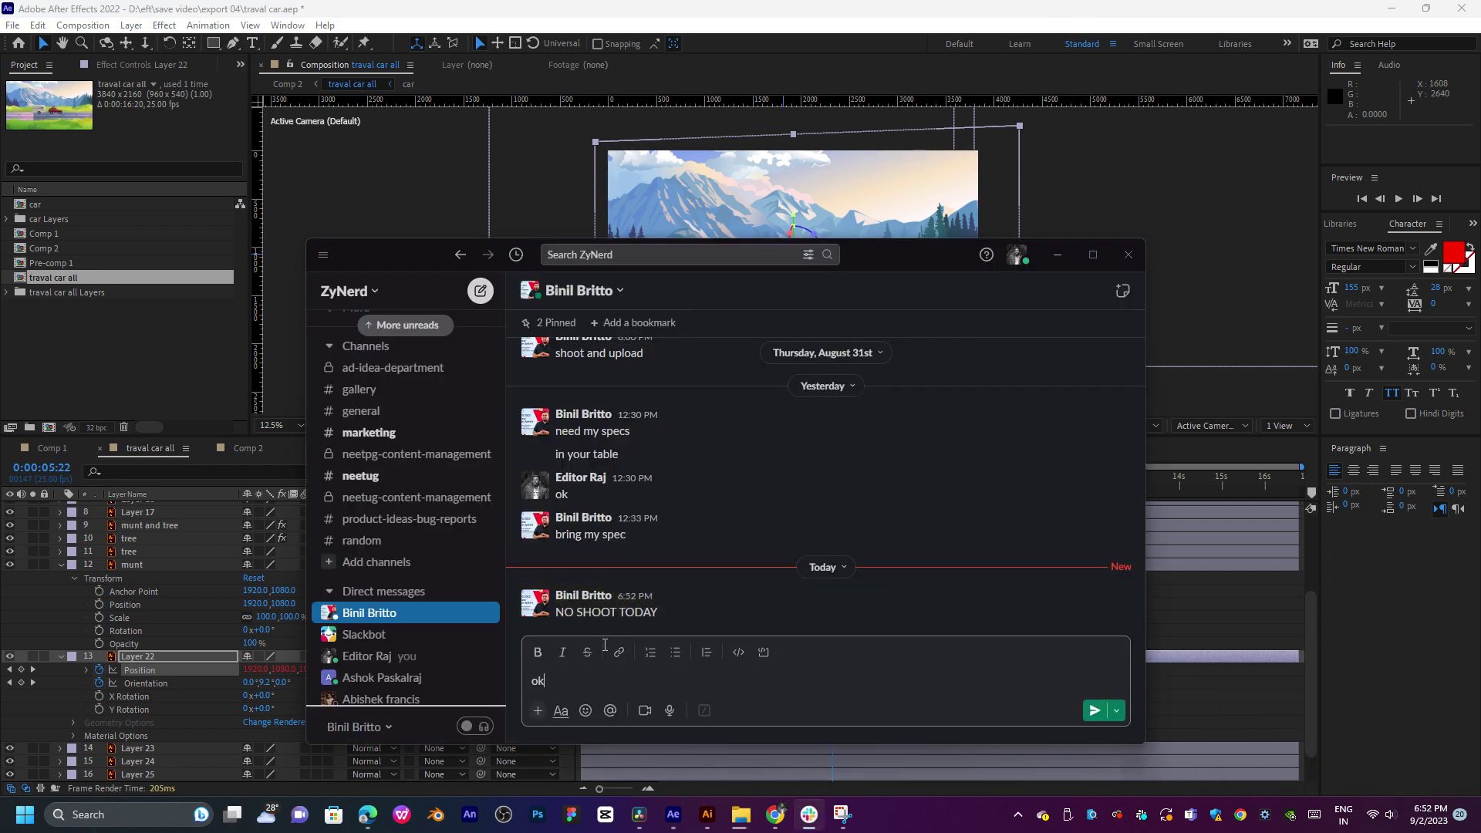
{"action": "key", "text": "Return"}
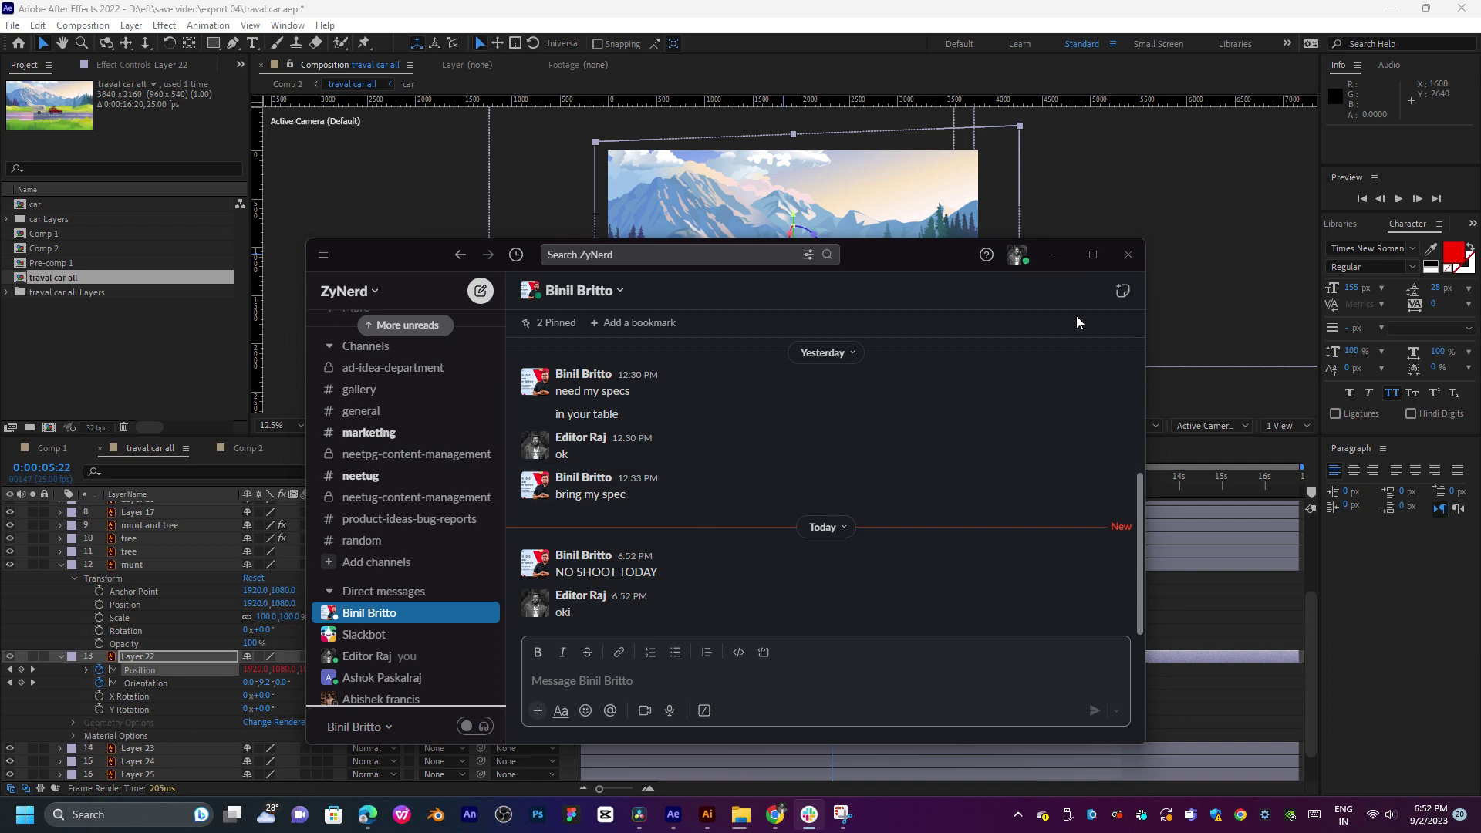
{"action": "left_click", "coordinate": [1055, 255]}
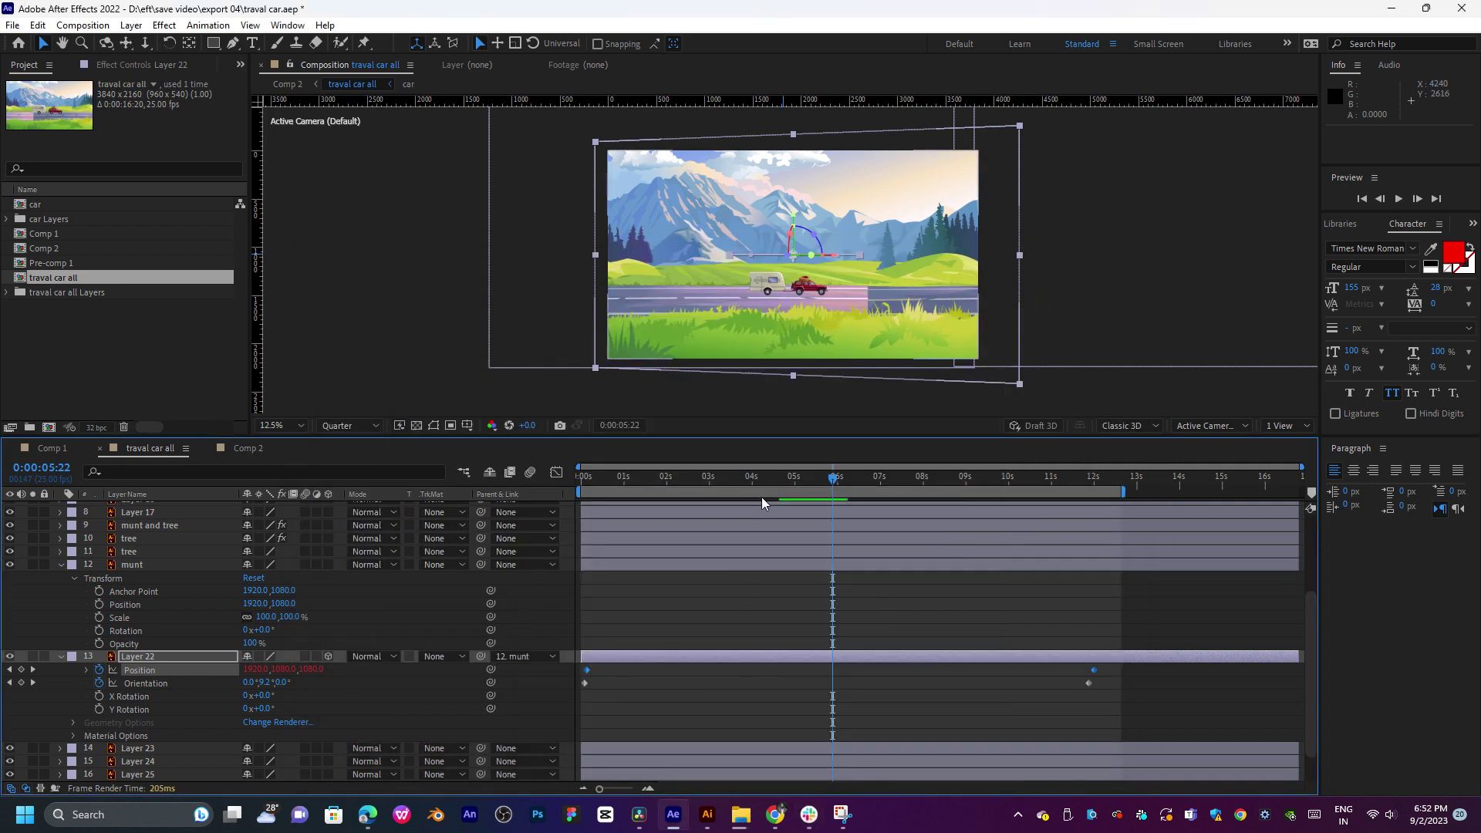
Step: Check the mountains at 0:00:06:15, and open Comp 2 to inspect the car and road up close
{"action": "left_click_drag", "start_coordinate": [755, 483], "coordinate": [862, 498]}
{"action": "key", "text": "space"}
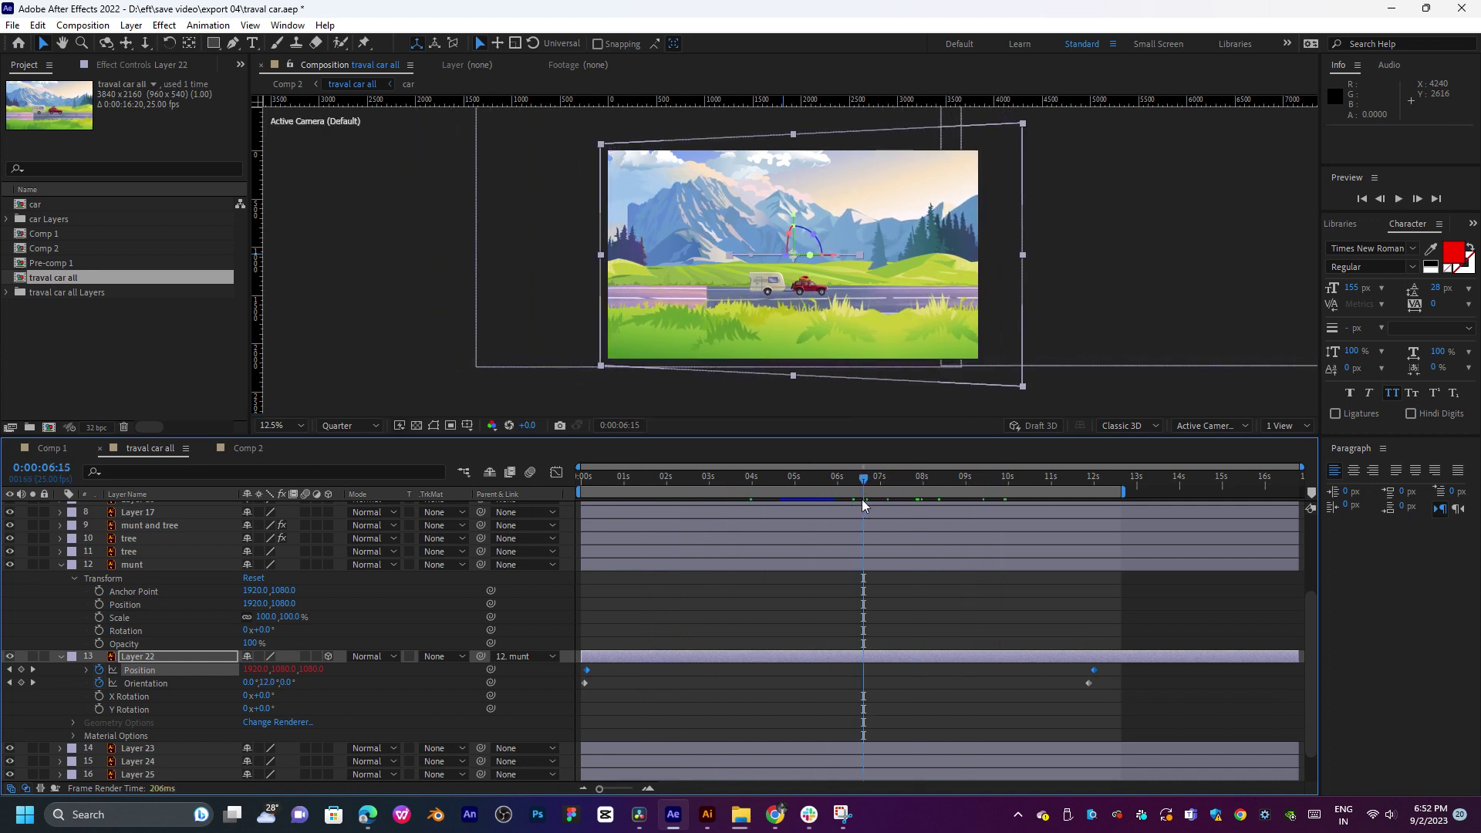
{"action": "scroll", "coordinate": [827, 319], "scroll_direction": "up", "scroll_amount": 1}
{"action": "left_click", "coordinate": [247, 448]}
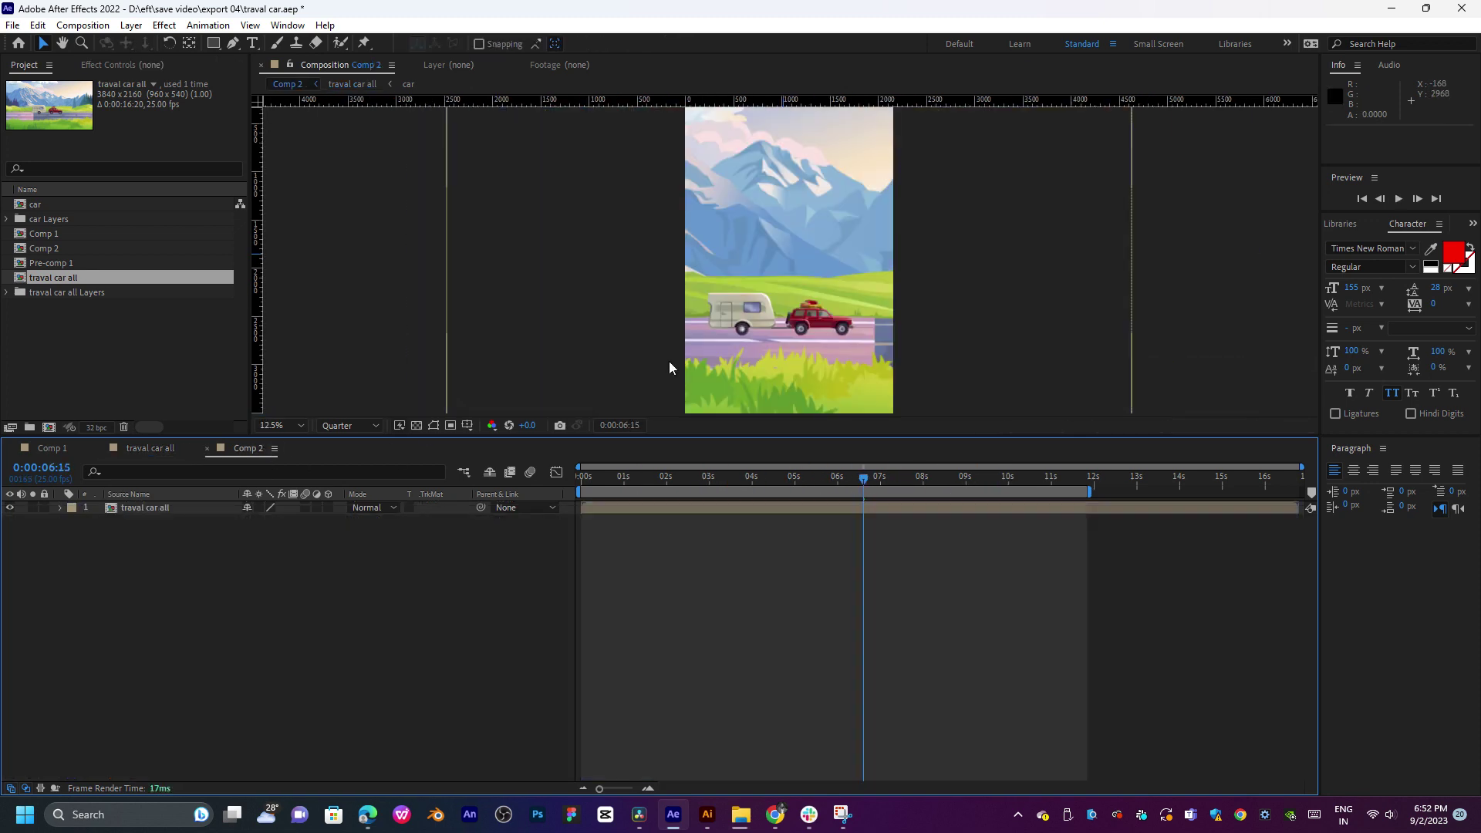
{"action": "scroll", "coordinate": [831, 282], "scroll_direction": "up", "scroll_amount": 1}
{"action": "key", "text": "h"}
{"action": "left_click_drag", "start_coordinate": [862, 348], "coordinate": [884, 292]}
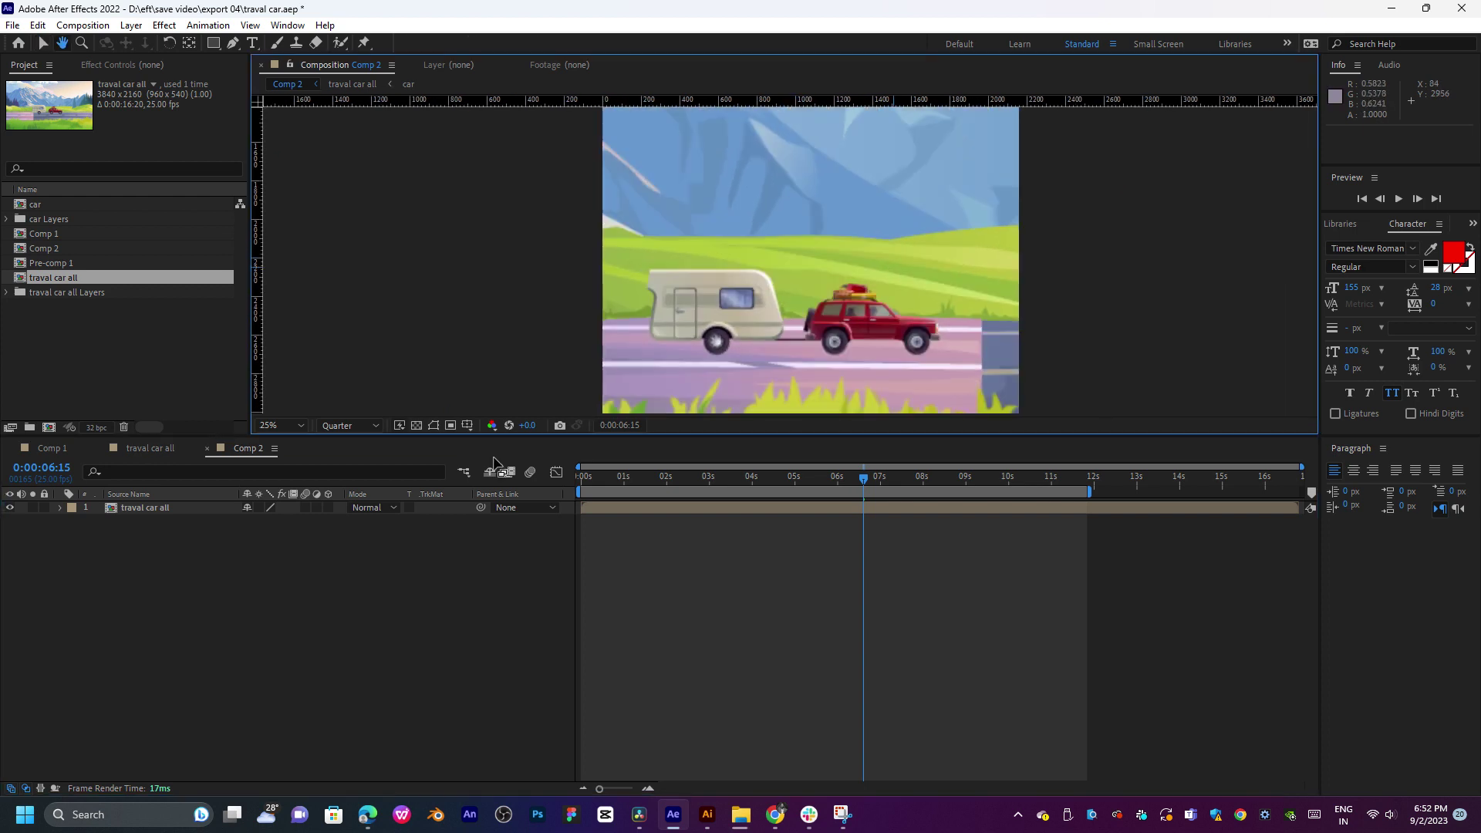
Step: Set Comp 2's preview resolution to Full, move to 0:00:05:04 and enlarge the viewer to show the vertical frame
{"action": "left_click", "coordinate": [355, 426]}
{"action": "left_click", "coordinate": [358, 451]}
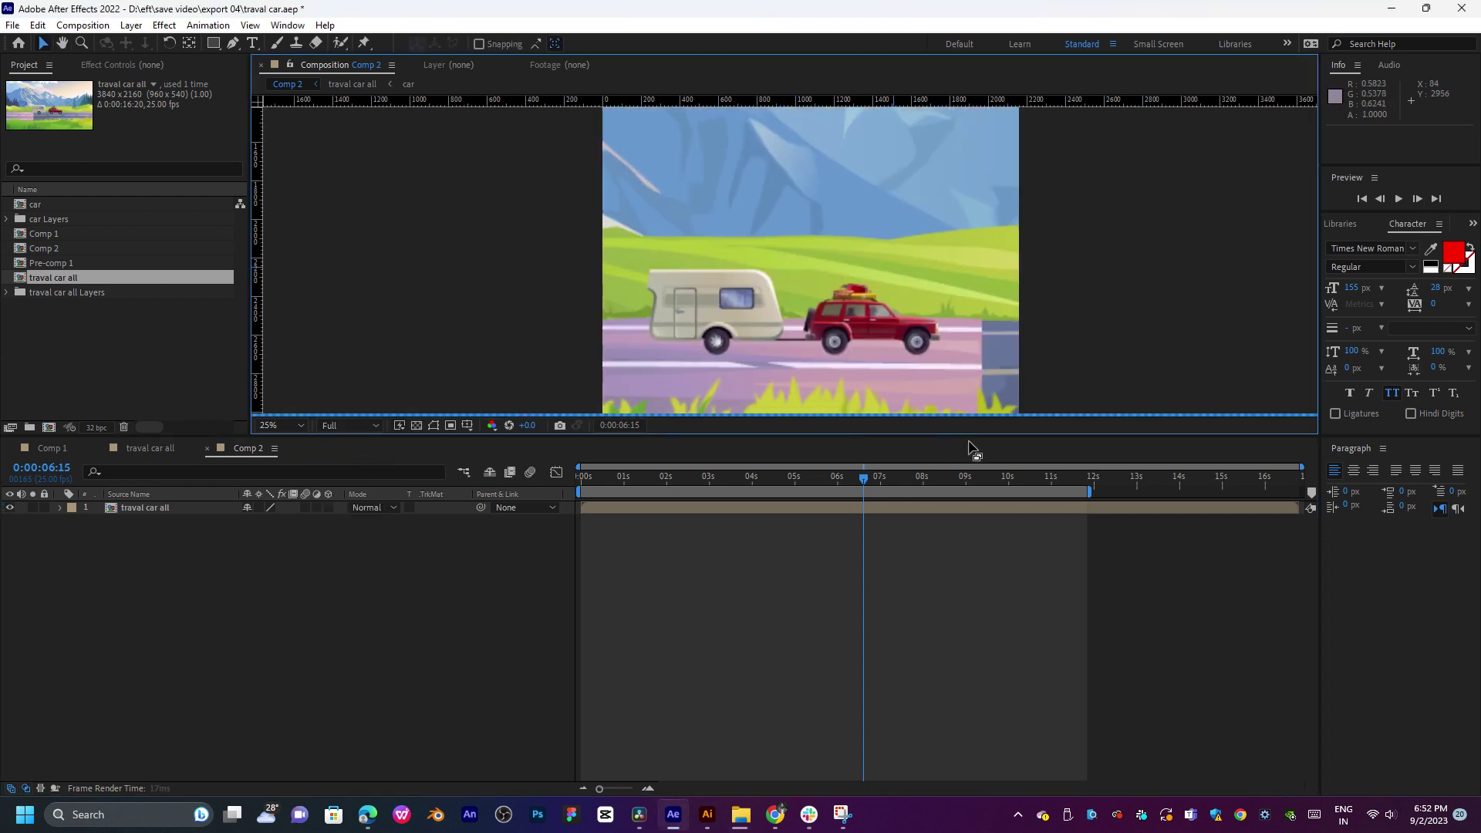
{"action": "left_click_drag", "start_coordinate": [861, 474], "coordinate": [802, 487]}
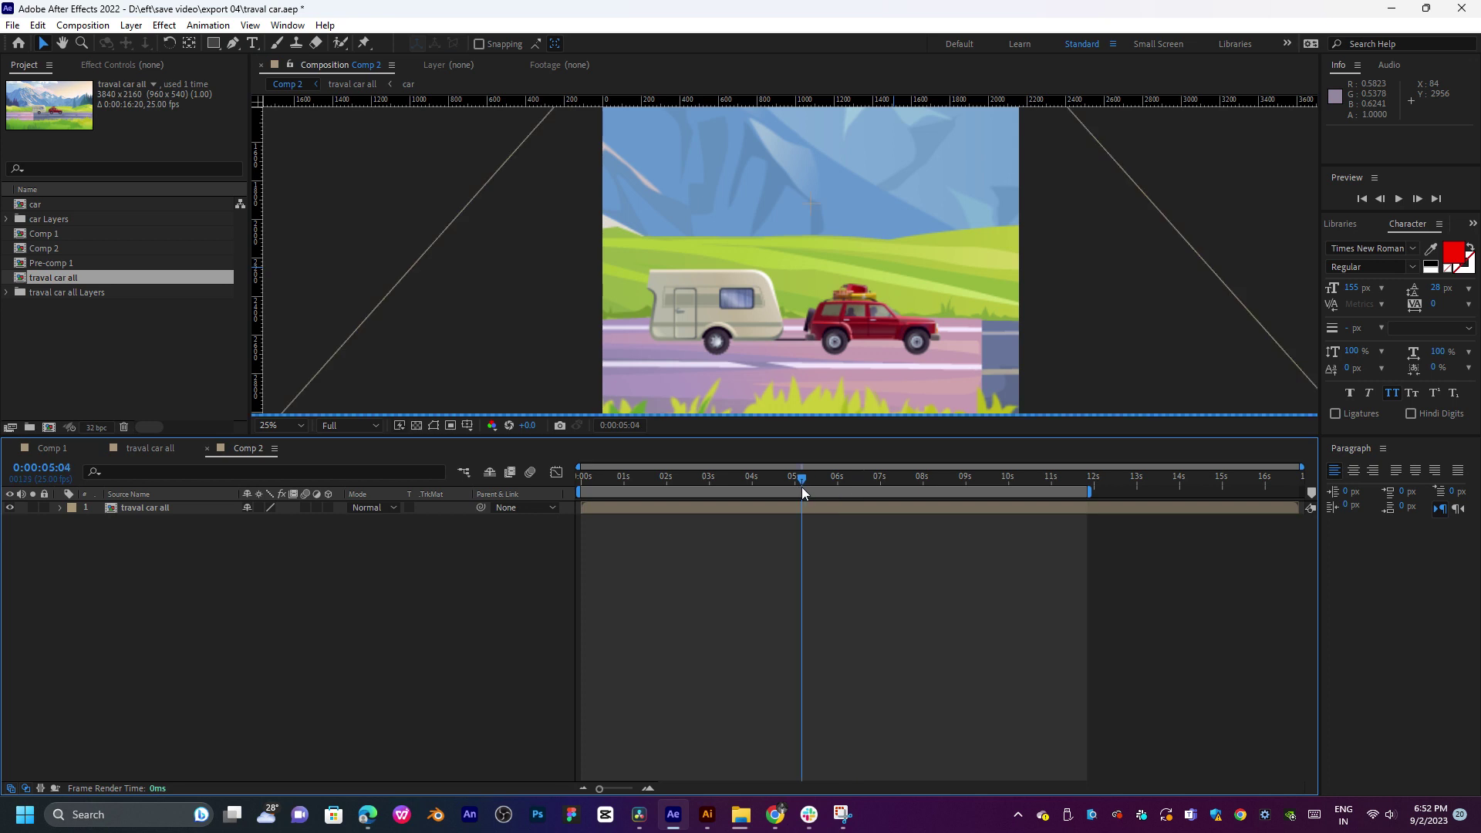
{"action": "scroll", "coordinate": [907, 299], "scroll_direction": "down", "scroll_amount": 1}
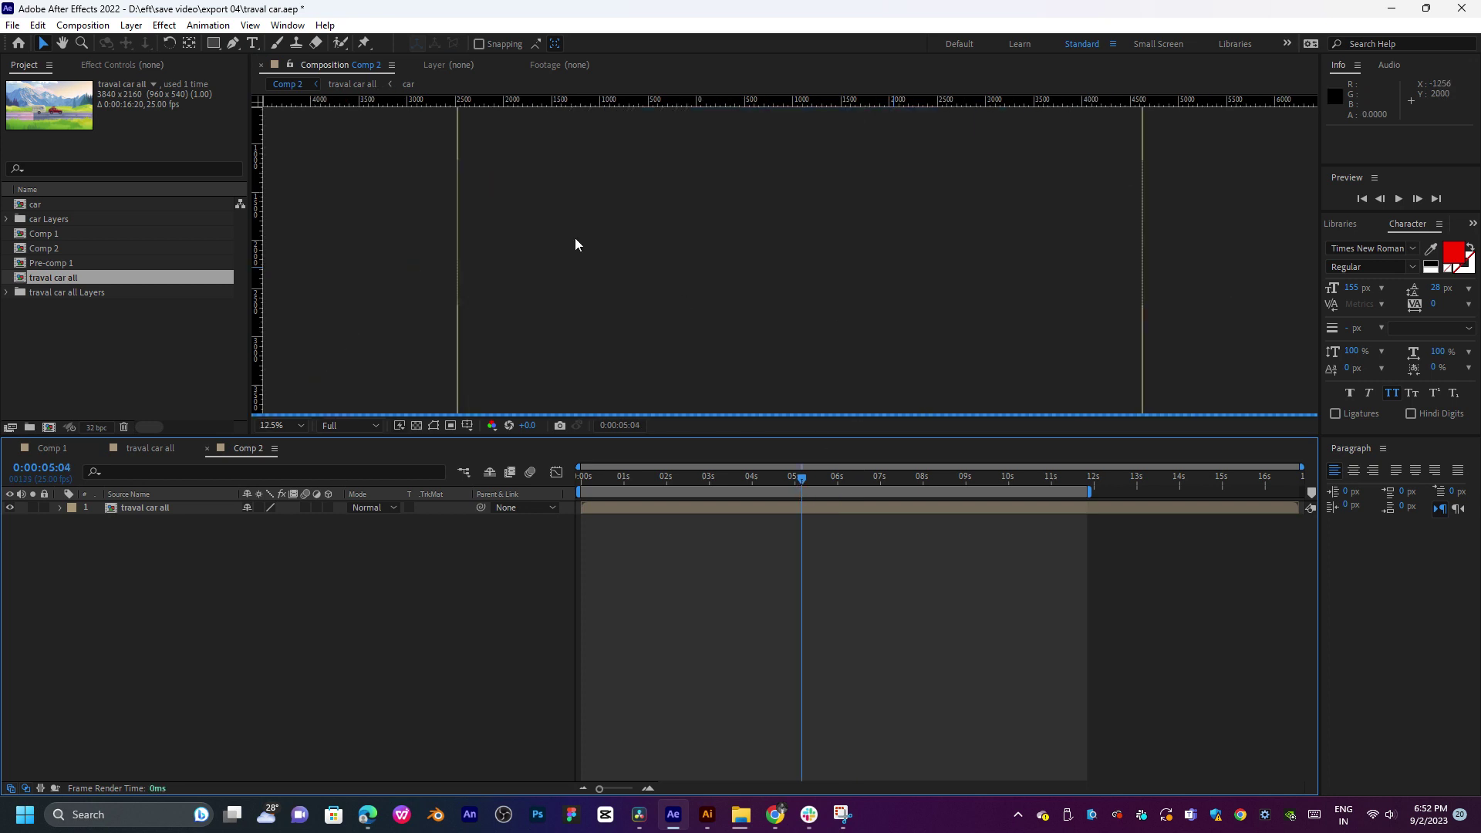
{"action": "left_click_drag", "start_coordinate": [629, 435], "coordinate": [629, 515]}
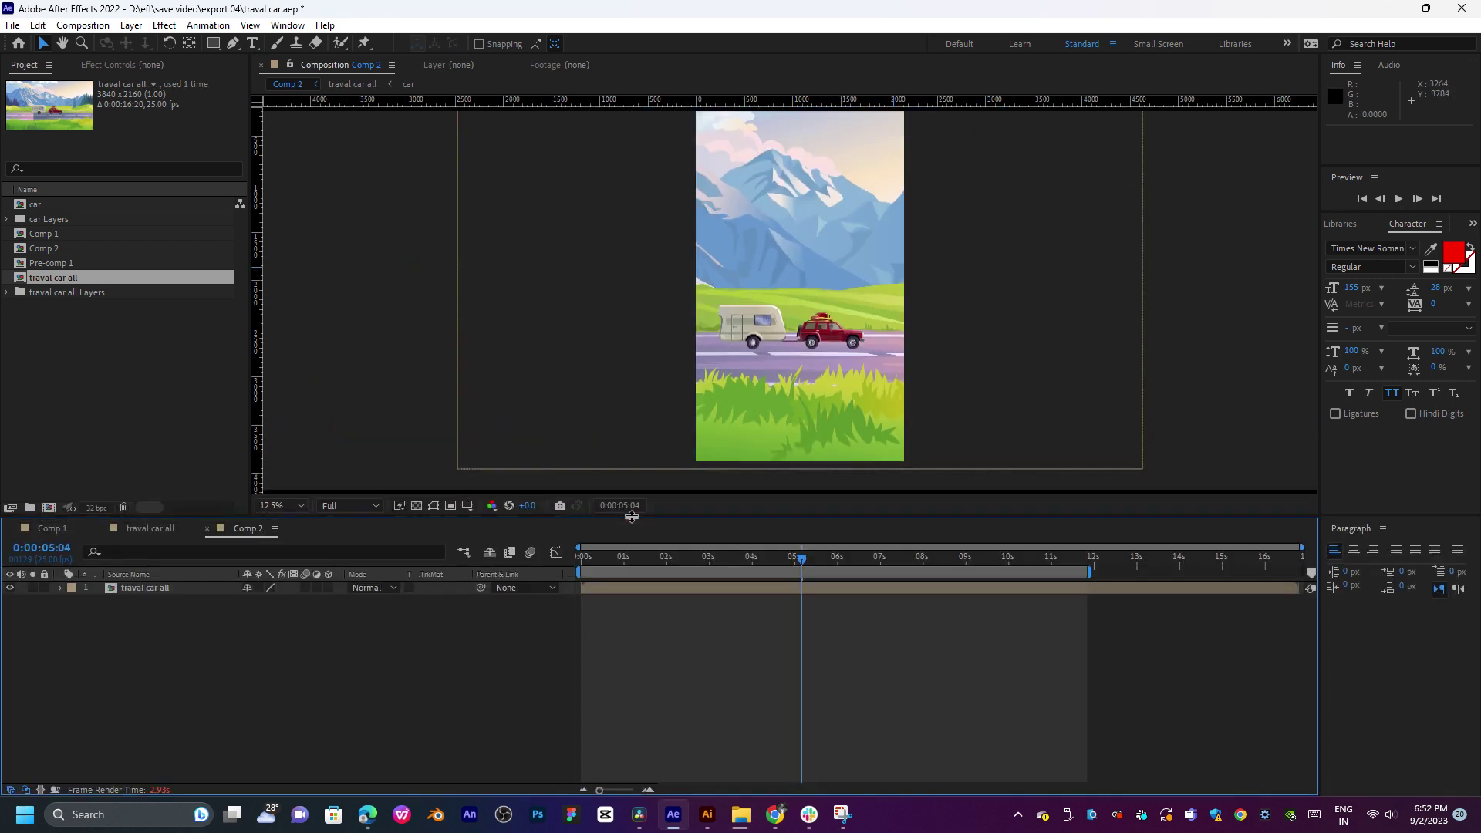
{"action": "scroll", "coordinate": [740, 391], "scroll_direction": "up", "scroll_amount": 1}
{"action": "scroll", "coordinate": [767, 383], "scroll_direction": "down", "scroll_amount": 1}
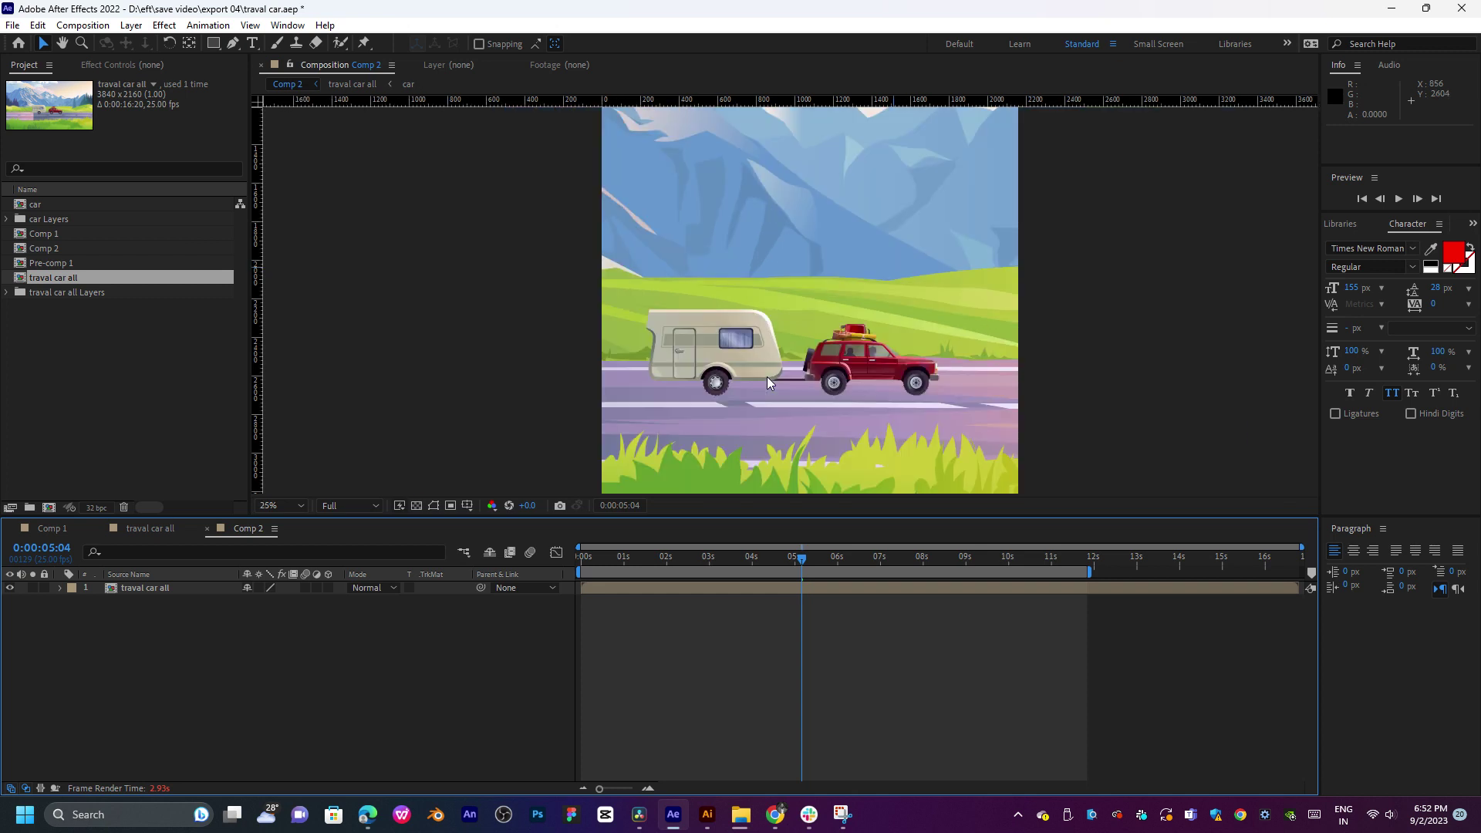
{"action": "left_click_drag", "start_coordinate": [822, 301], "coordinate": [816, 345]}
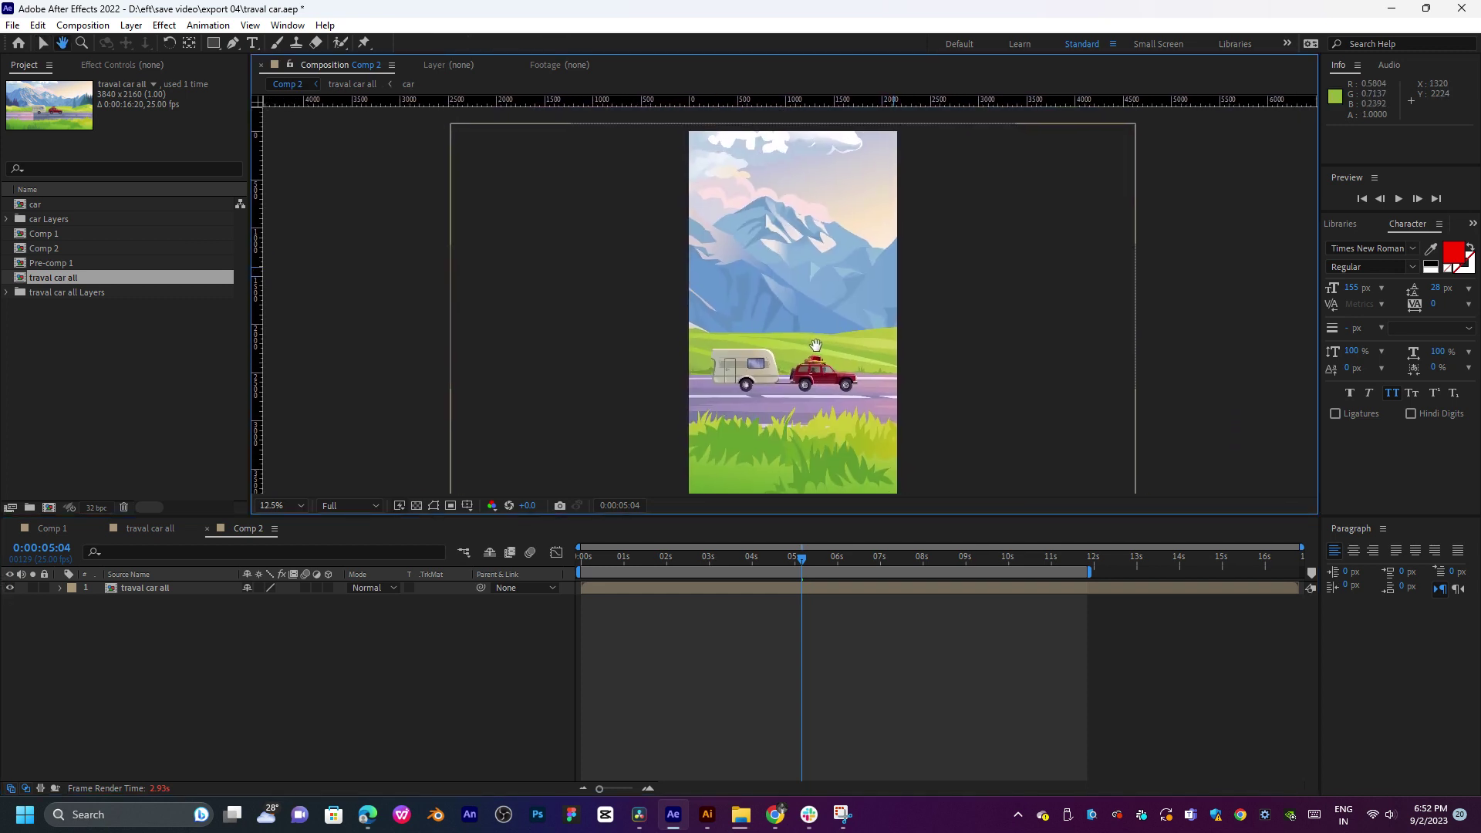
{"action": "key", "text": "v"}
Step: Return to the traval car all composition, collapse munt and Layer 22, and toggle Layer 24's visibility to identify its artwork
{"action": "left_click", "coordinate": [151, 529]}
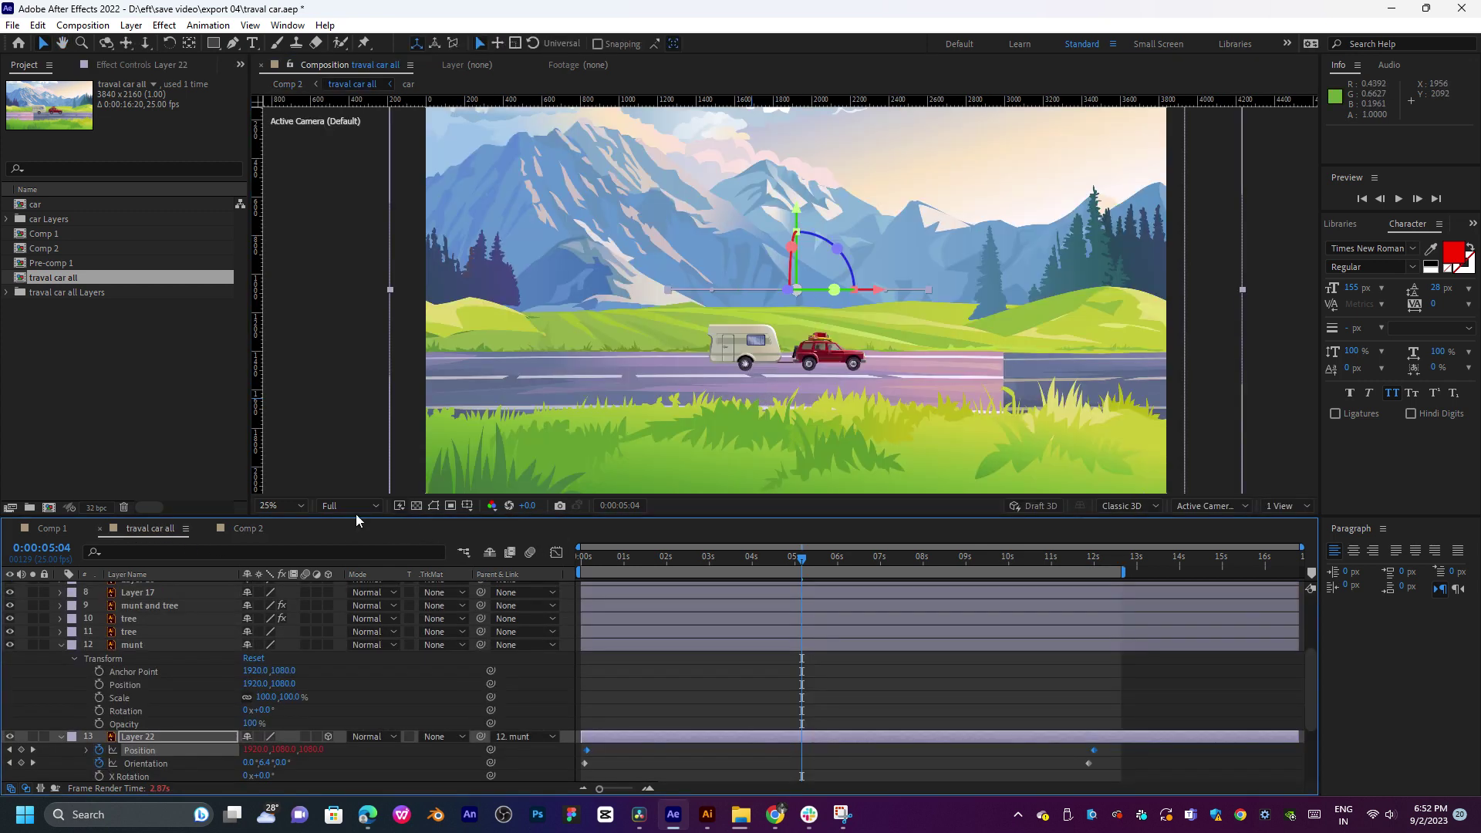
{"action": "scroll", "coordinate": [715, 267], "scroll_direction": "down", "scroll_amount": 1}
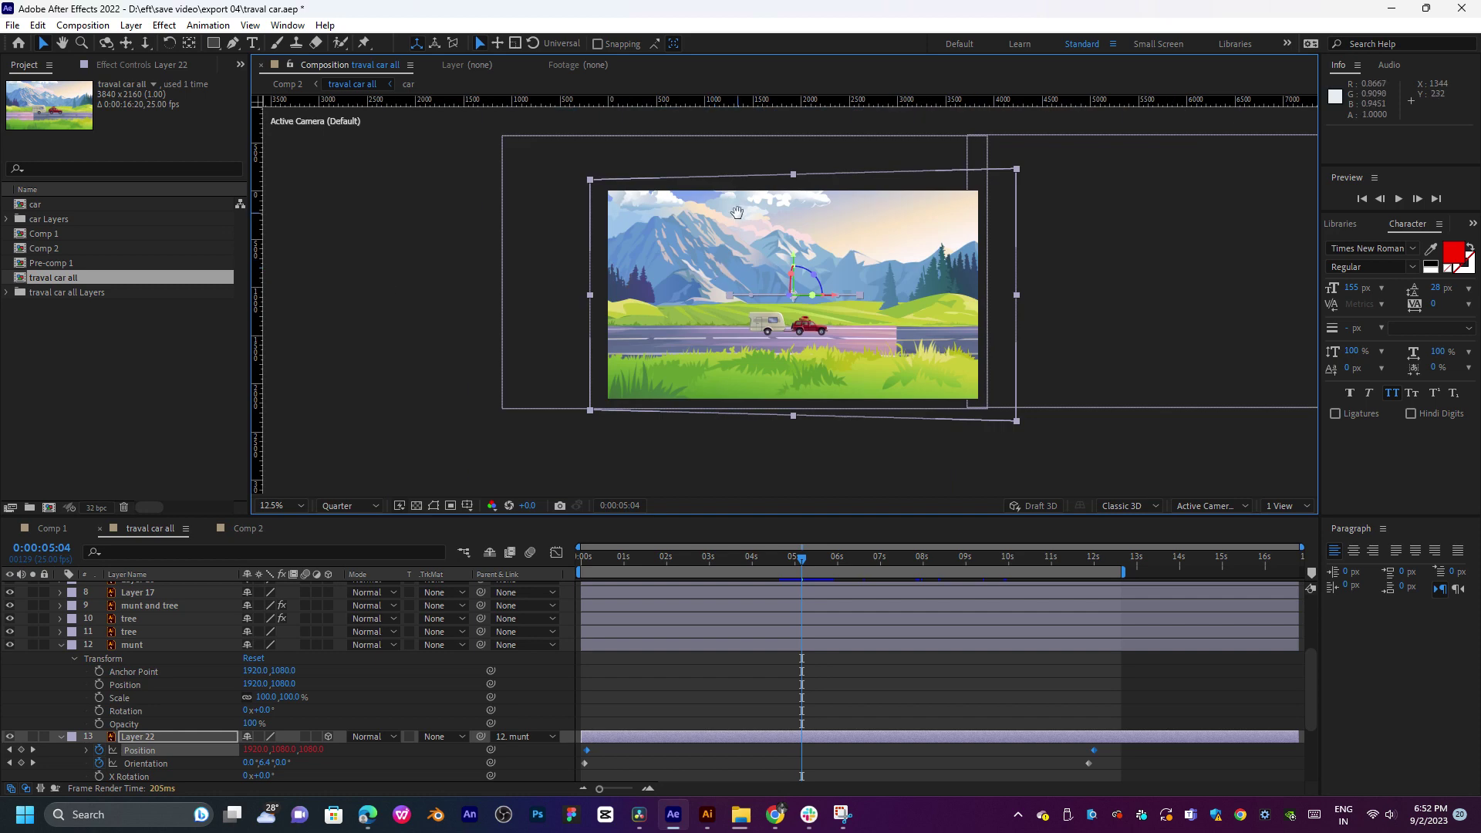
{"action": "left_click_drag", "start_coordinate": [736, 212], "coordinate": [739, 232]}
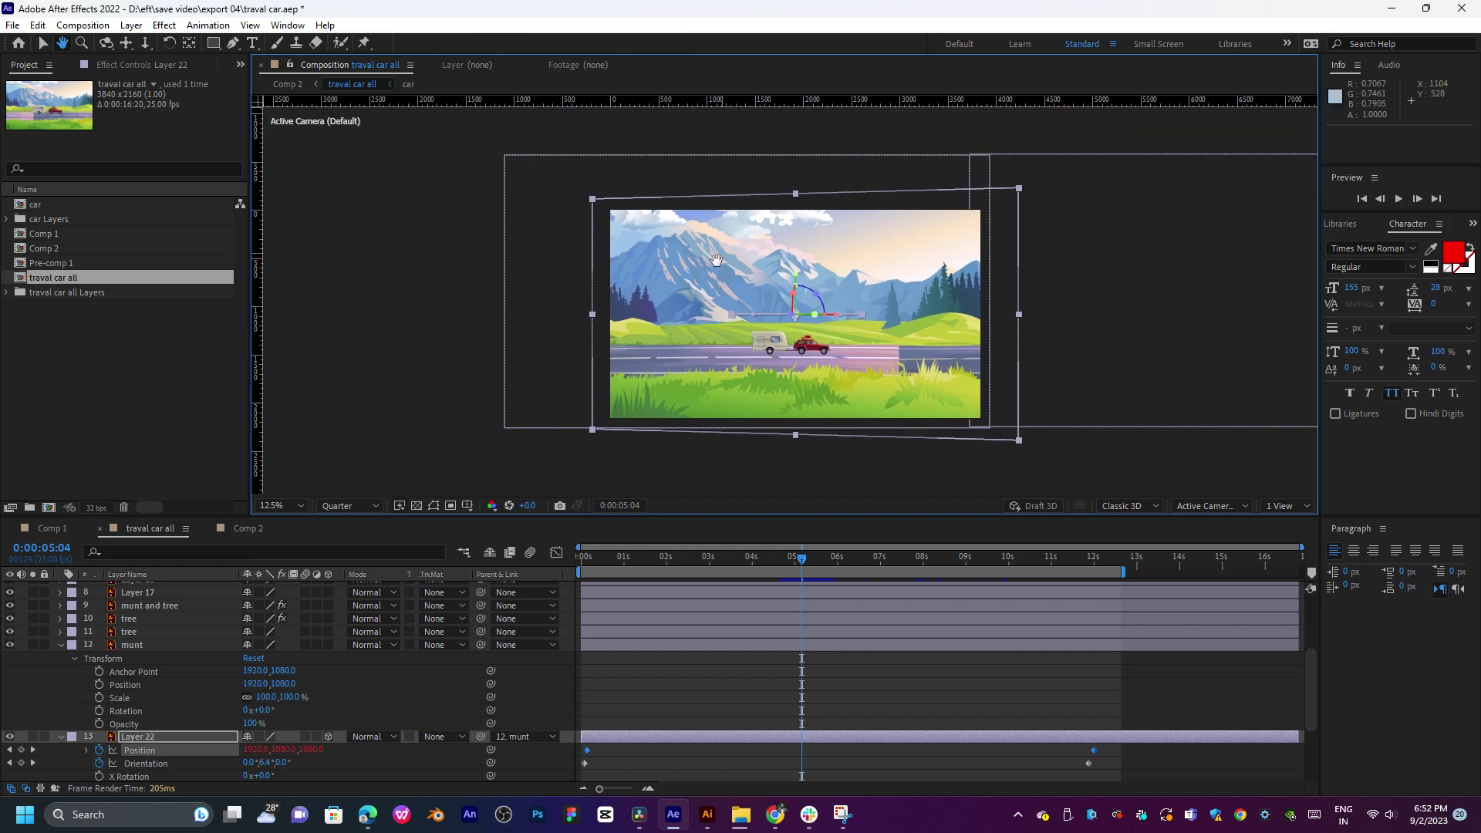
{"action": "left_click", "coordinate": [61, 645]}
{"action": "left_click", "coordinate": [59, 659]}
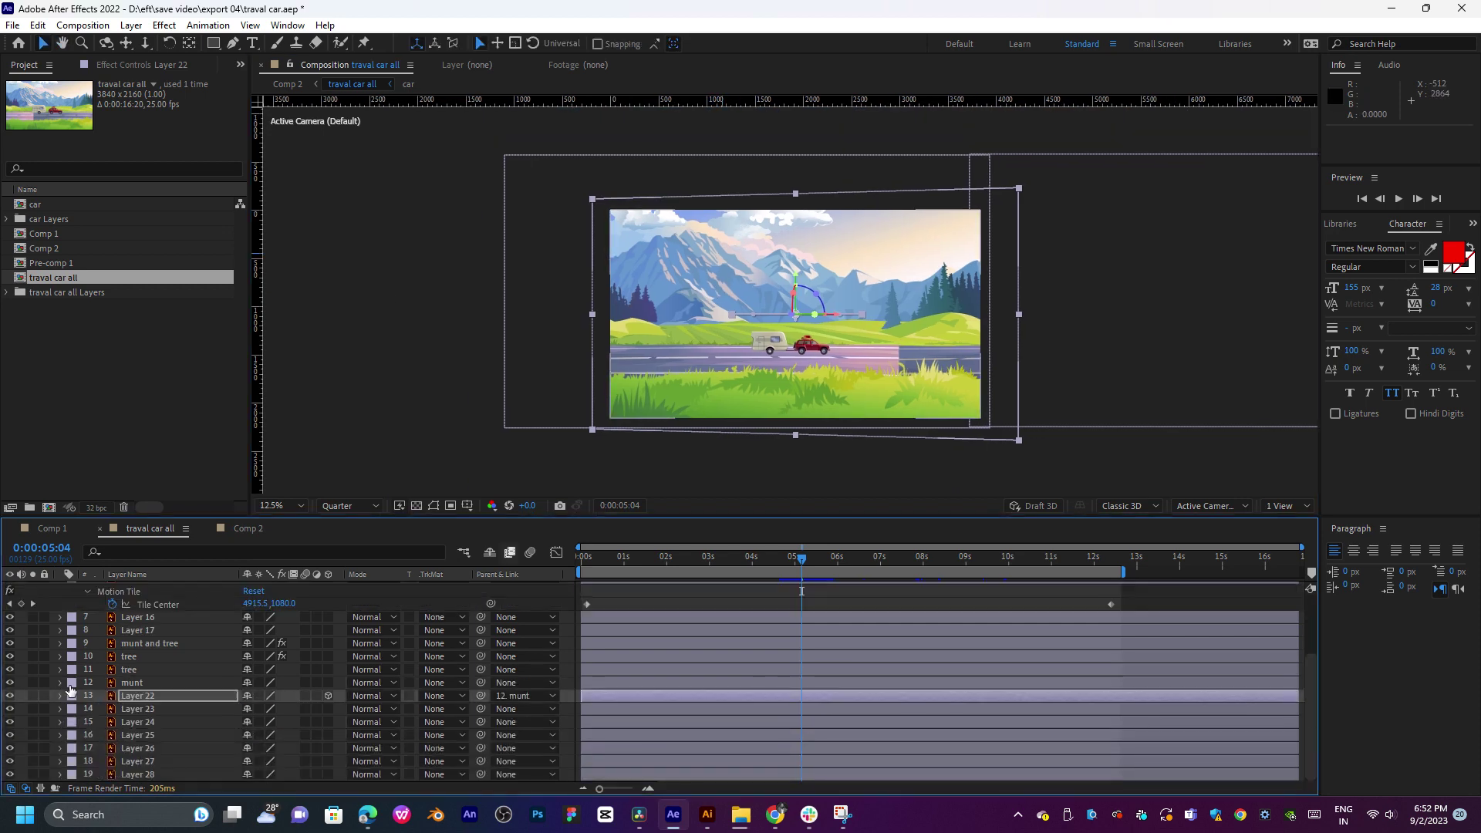
{"action": "left_click", "coordinate": [155, 714]}
{"action": "left_click", "coordinate": [10, 723]}
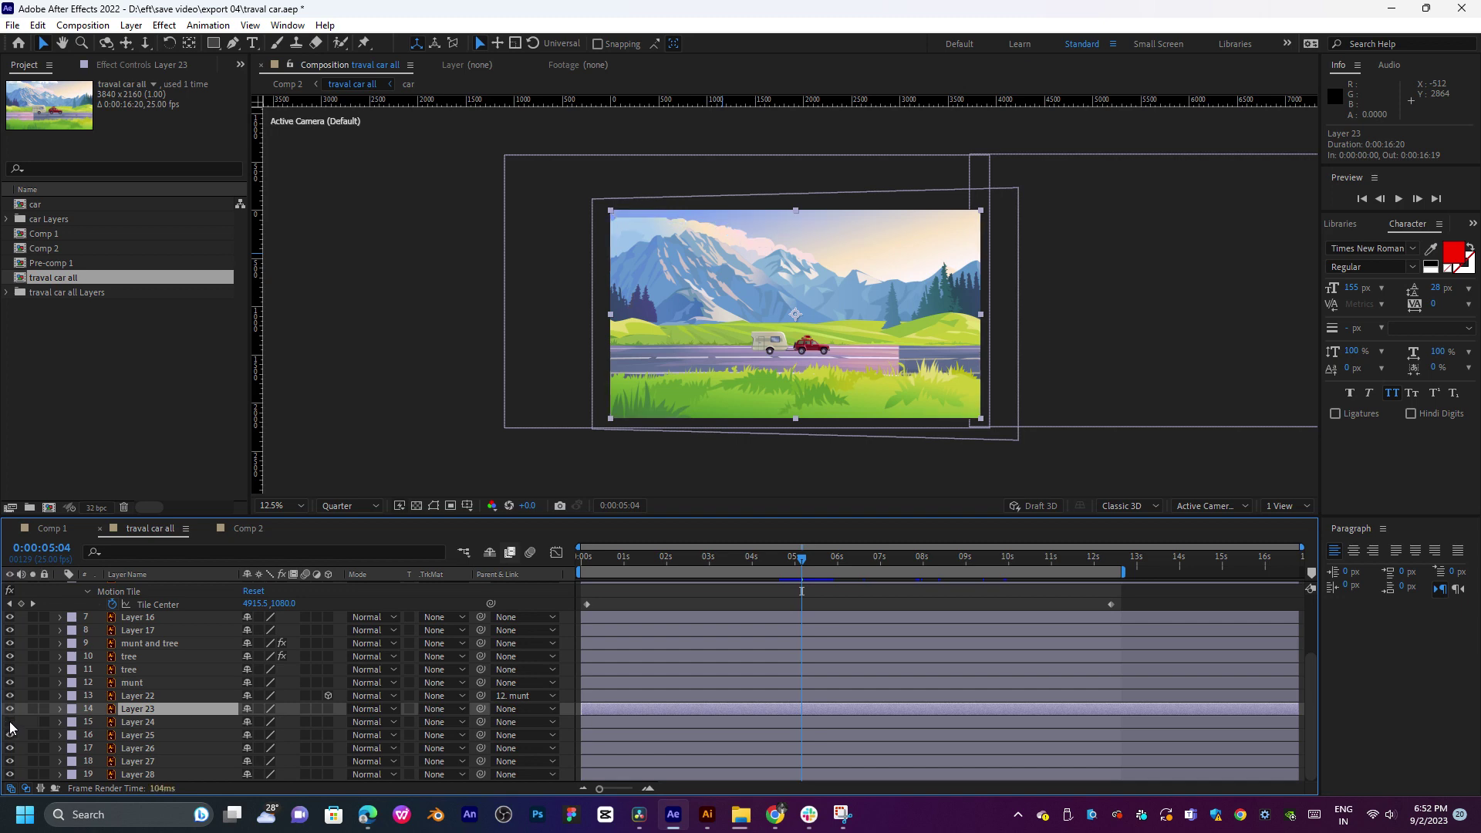
{"action": "left_click", "coordinate": [10, 723]}
Step: Keyframe Layer 24's Position at 0:00:05:04, set it to 2544, 1080 at 0:00:01:12 and preview the drift
{"action": "left_click", "coordinate": [176, 723]}
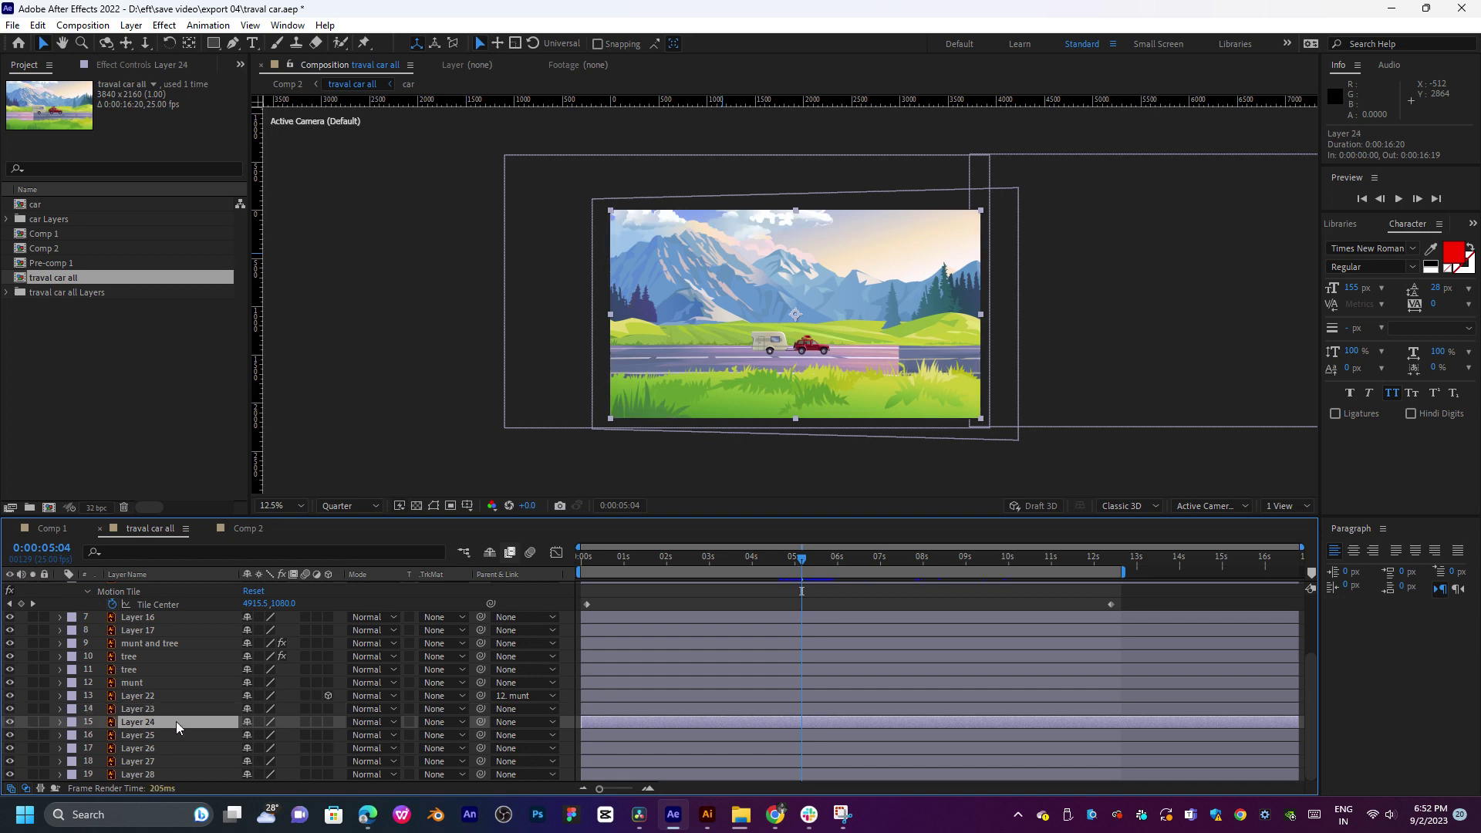
{"action": "key", "text": "p"}
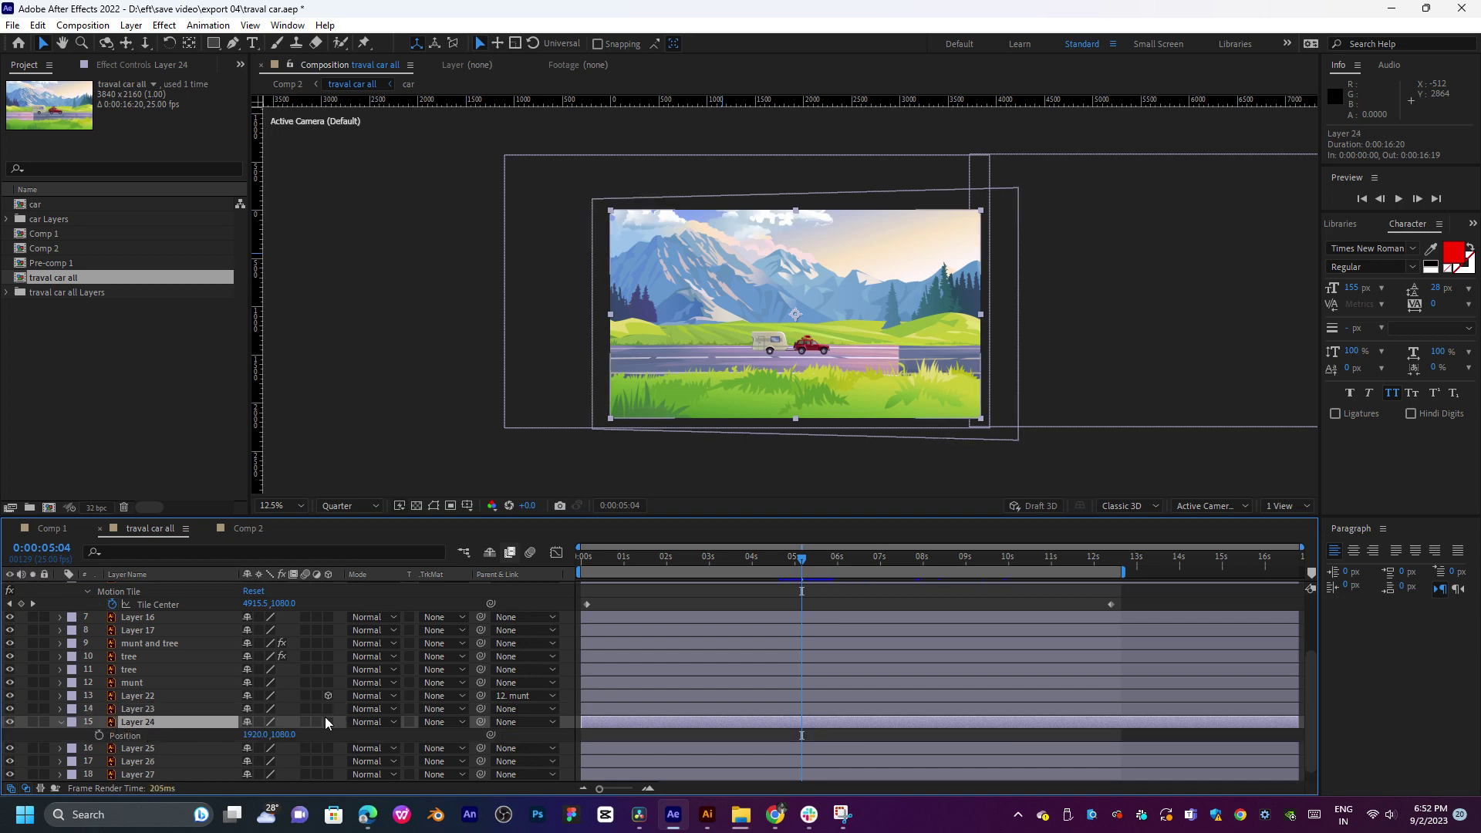
{"action": "left_click", "coordinate": [101, 737]}
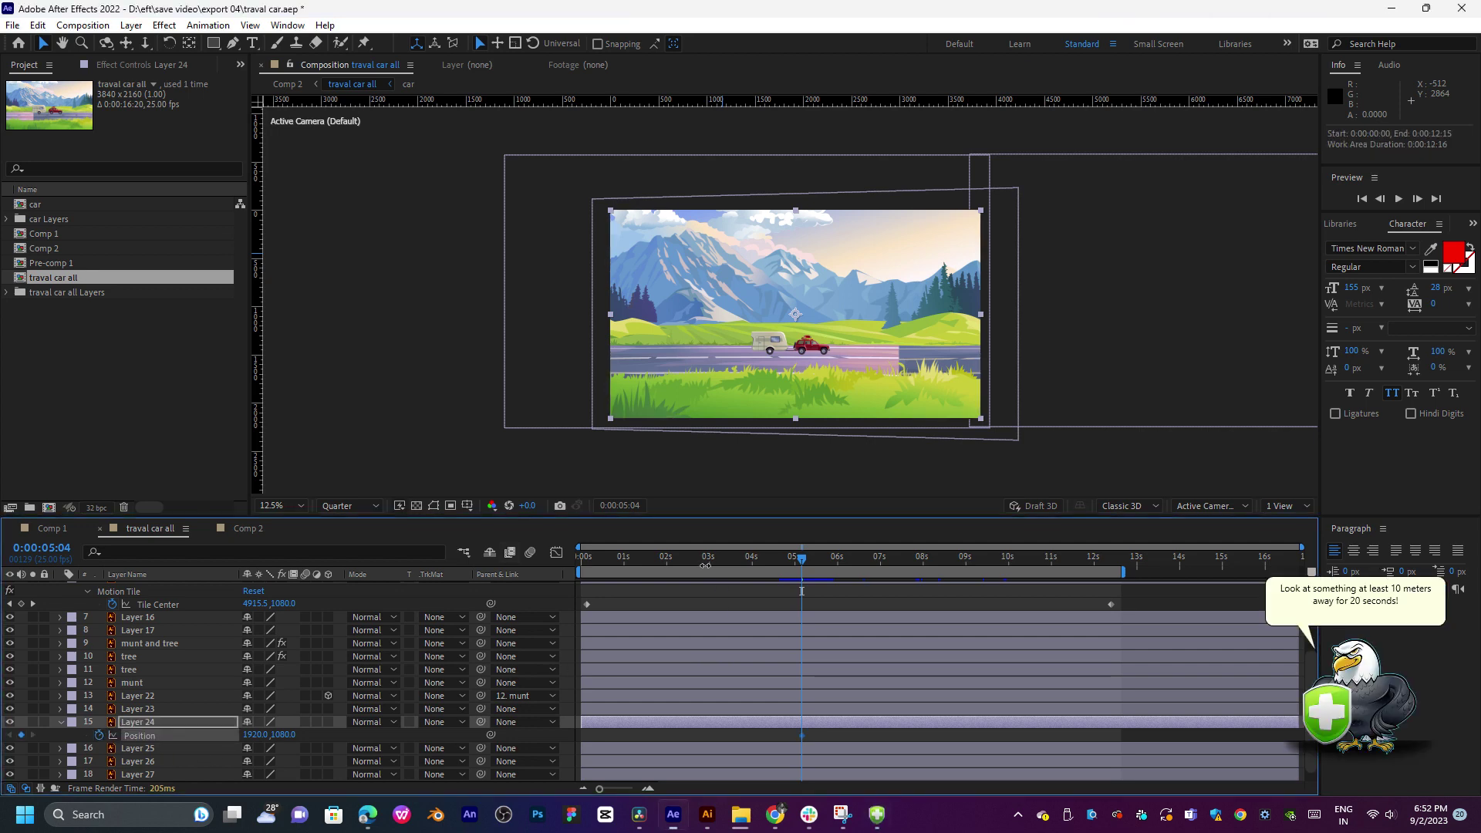
{"action": "left_click_drag", "start_coordinate": [678, 569], "coordinate": [645, 576]}
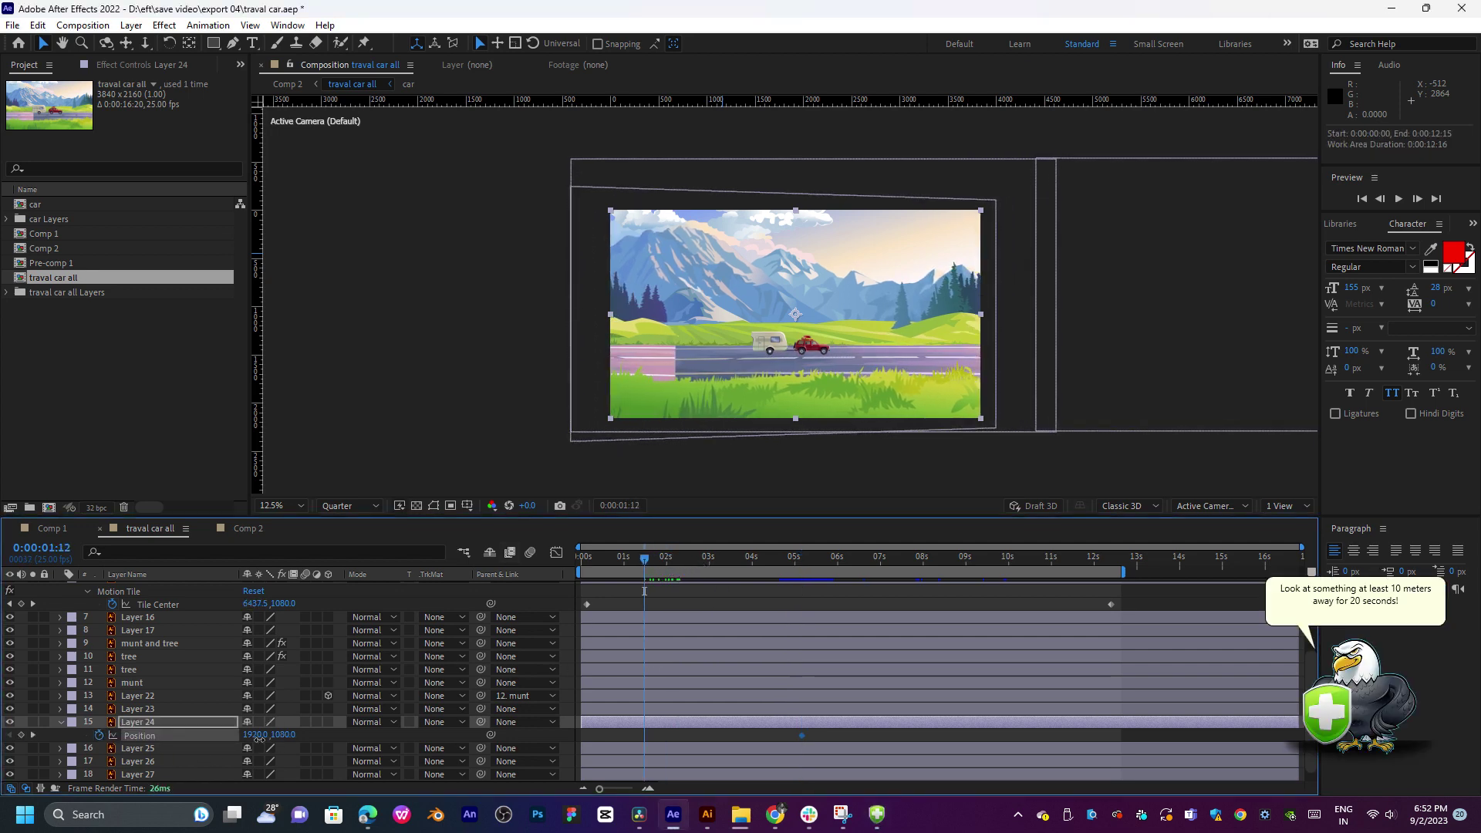
{"action": "left_click_drag", "start_coordinate": [259, 738], "coordinate": [714, 713]}
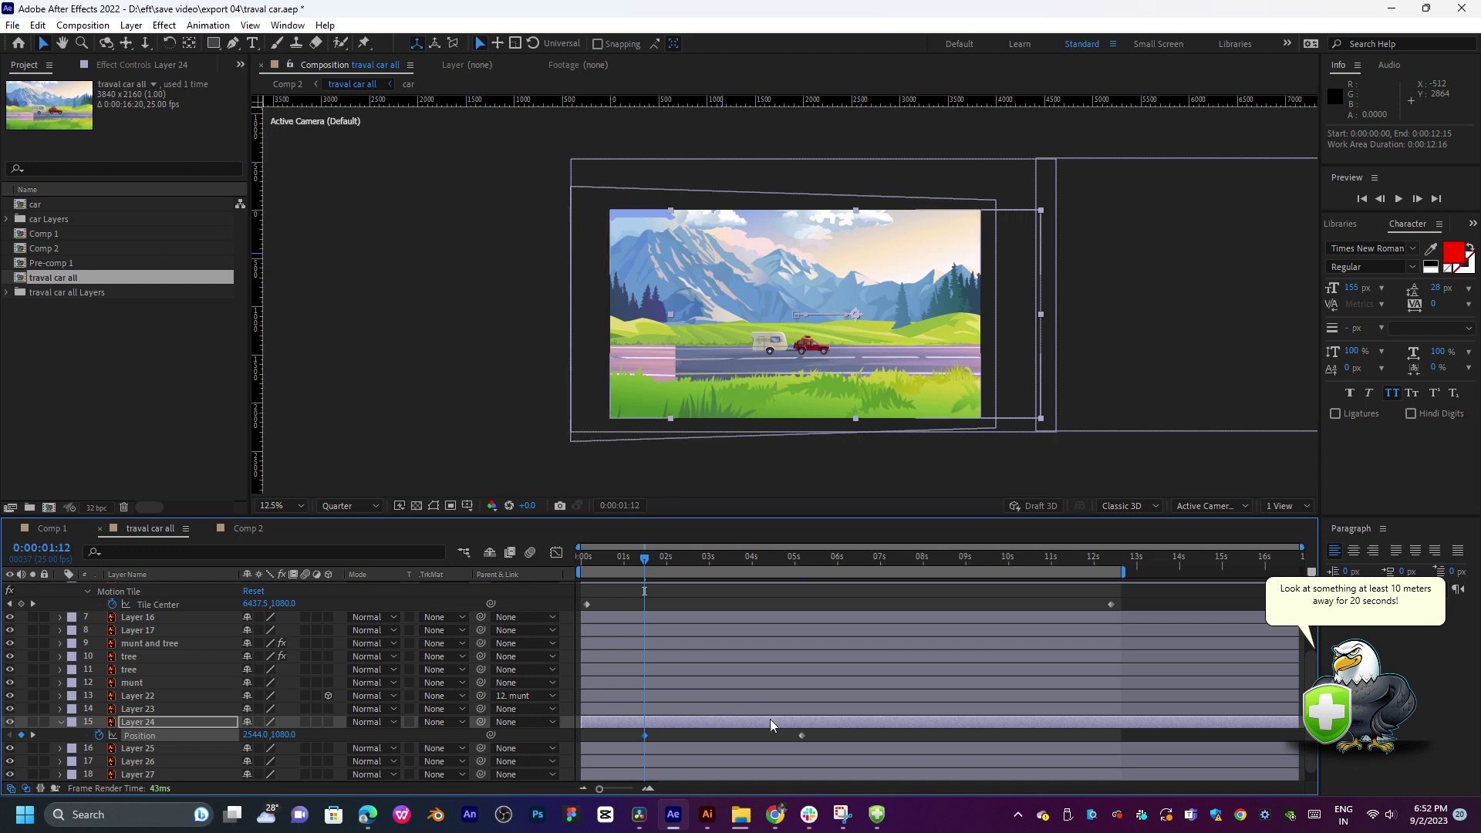
{"action": "key", "text": "space"}
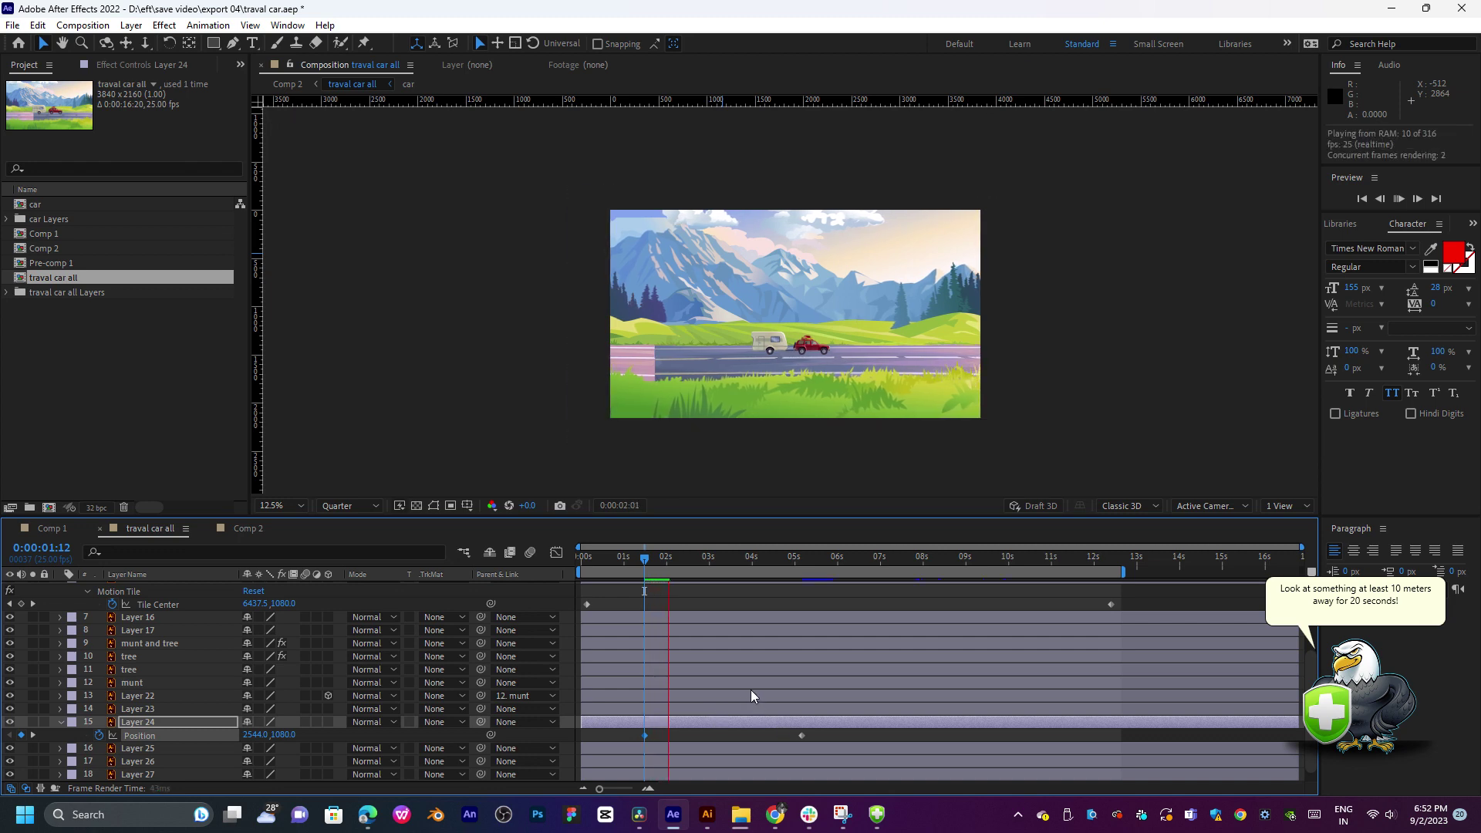
{"action": "key", "text": "space"}
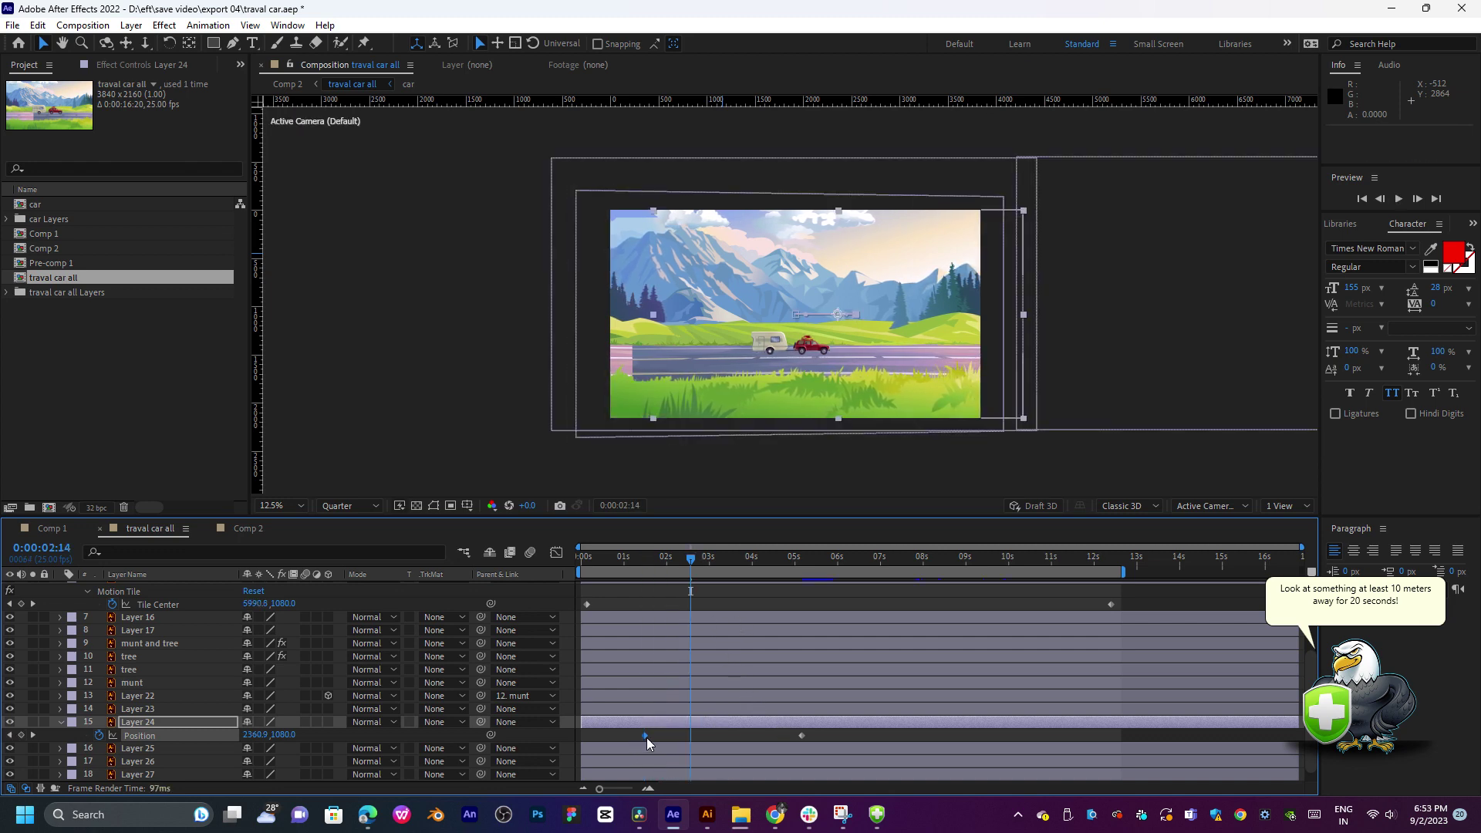
Step: Retime Layer 24's Position keyframes to 0:00:00:02 and 0:00:12:11, previewing the slower drift
{"action": "left_click_drag", "start_coordinate": [645, 736], "coordinate": [588, 741]}
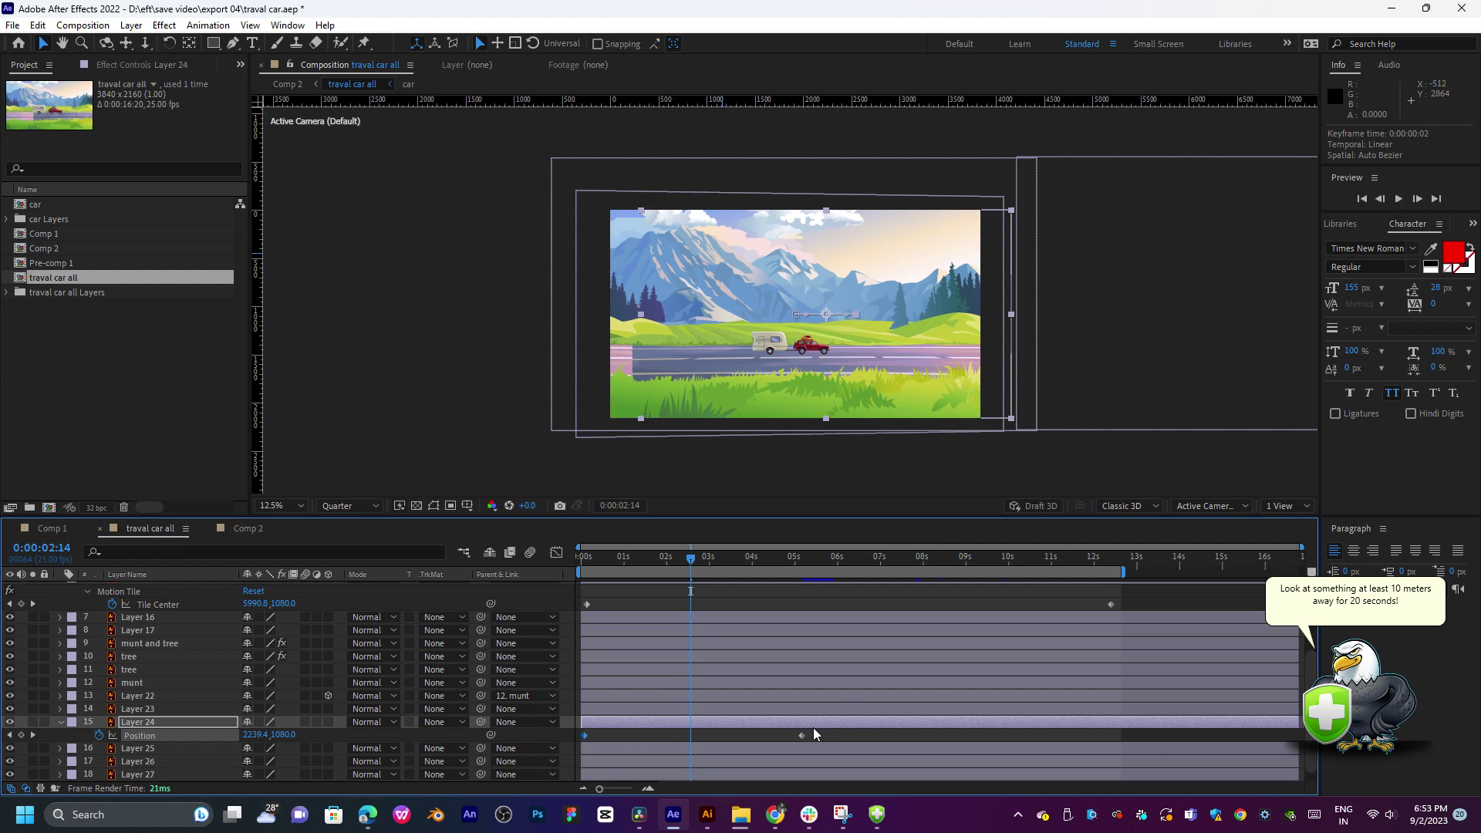
{"action": "left_click_drag", "start_coordinate": [810, 732], "coordinate": [1080, 725]}
{"action": "key", "text": "space"}
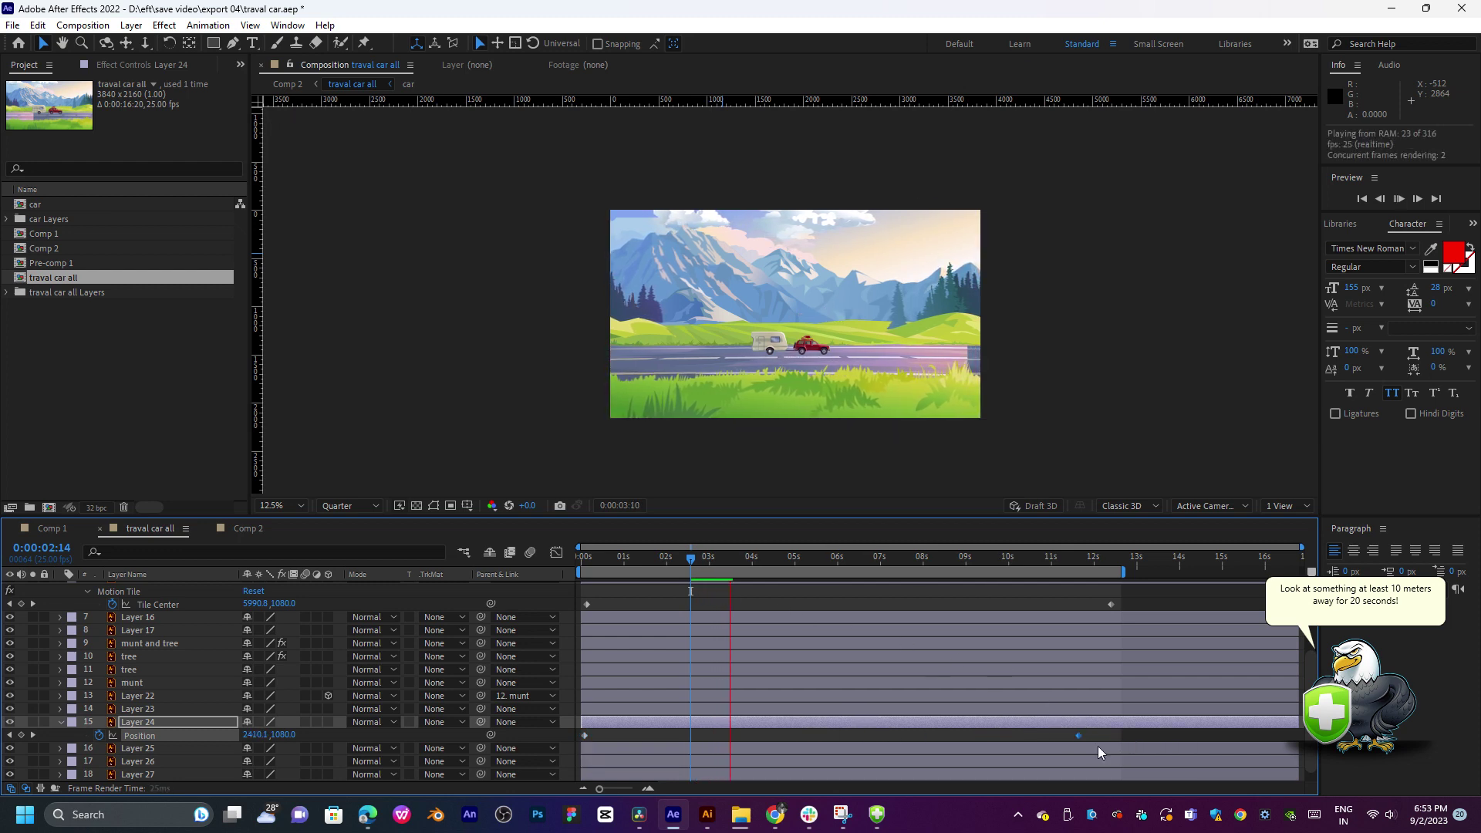
{"action": "key", "text": "space"}
{"action": "left_click_drag", "start_coordinate": [1080, 739], "coordinate": [1114, 734]}
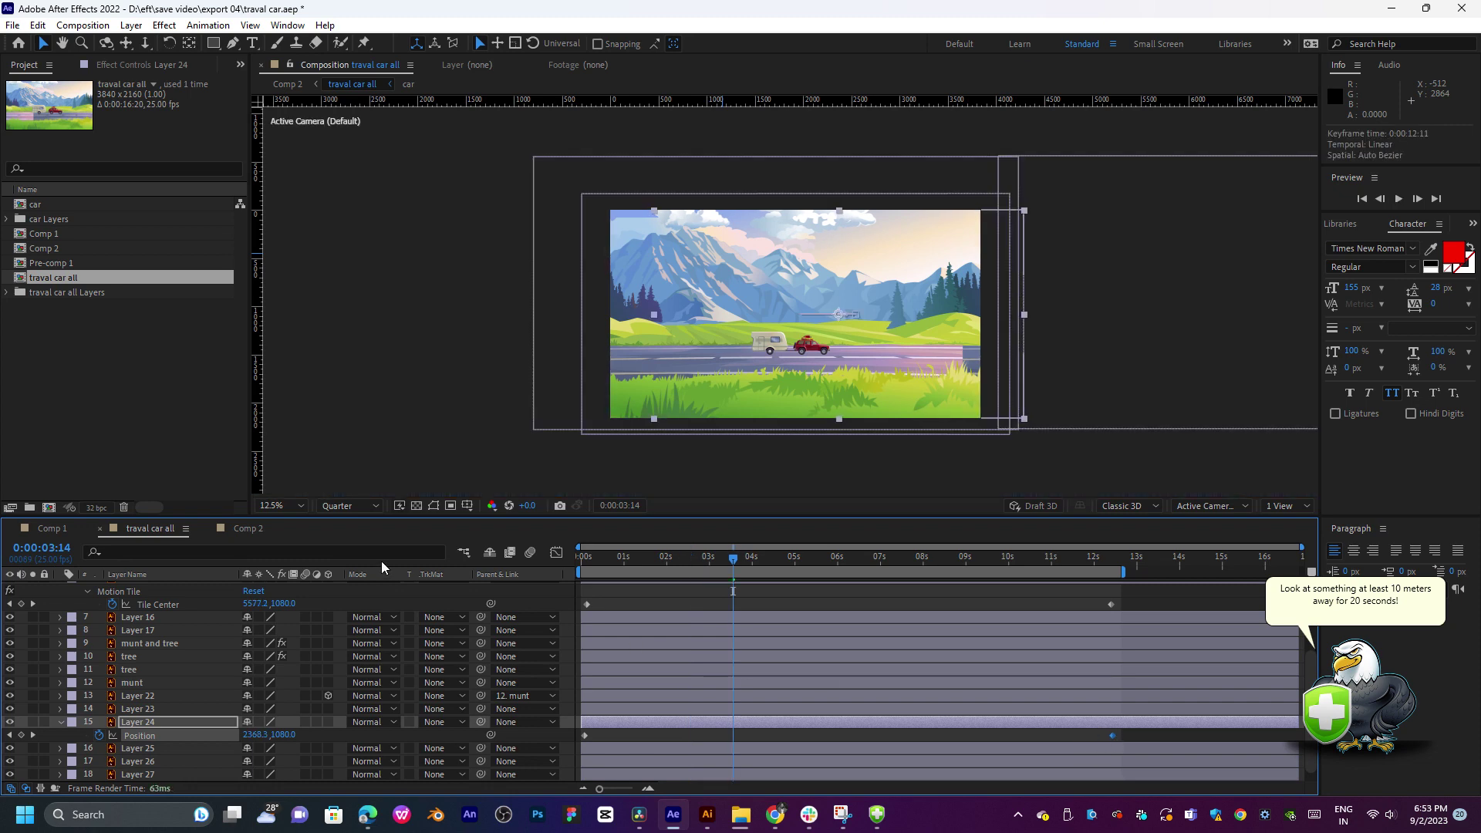
Step: Open Comp 2, check the vertical frame around 0:00:03:03 and save the project
{"action": "left_click", "coordinate": [238, 535]}
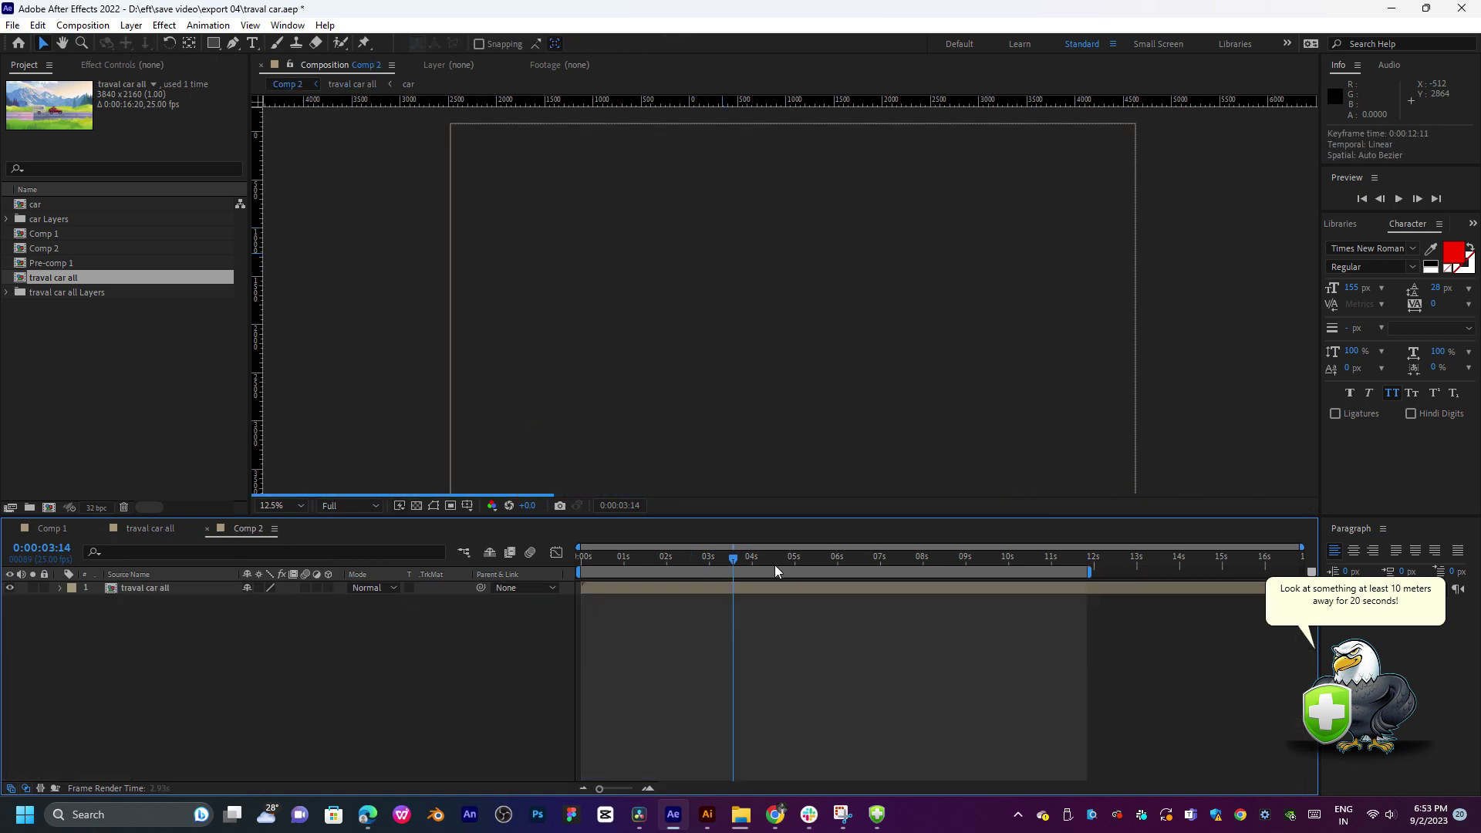
{"action": "key", "text": "ctrl+s"}
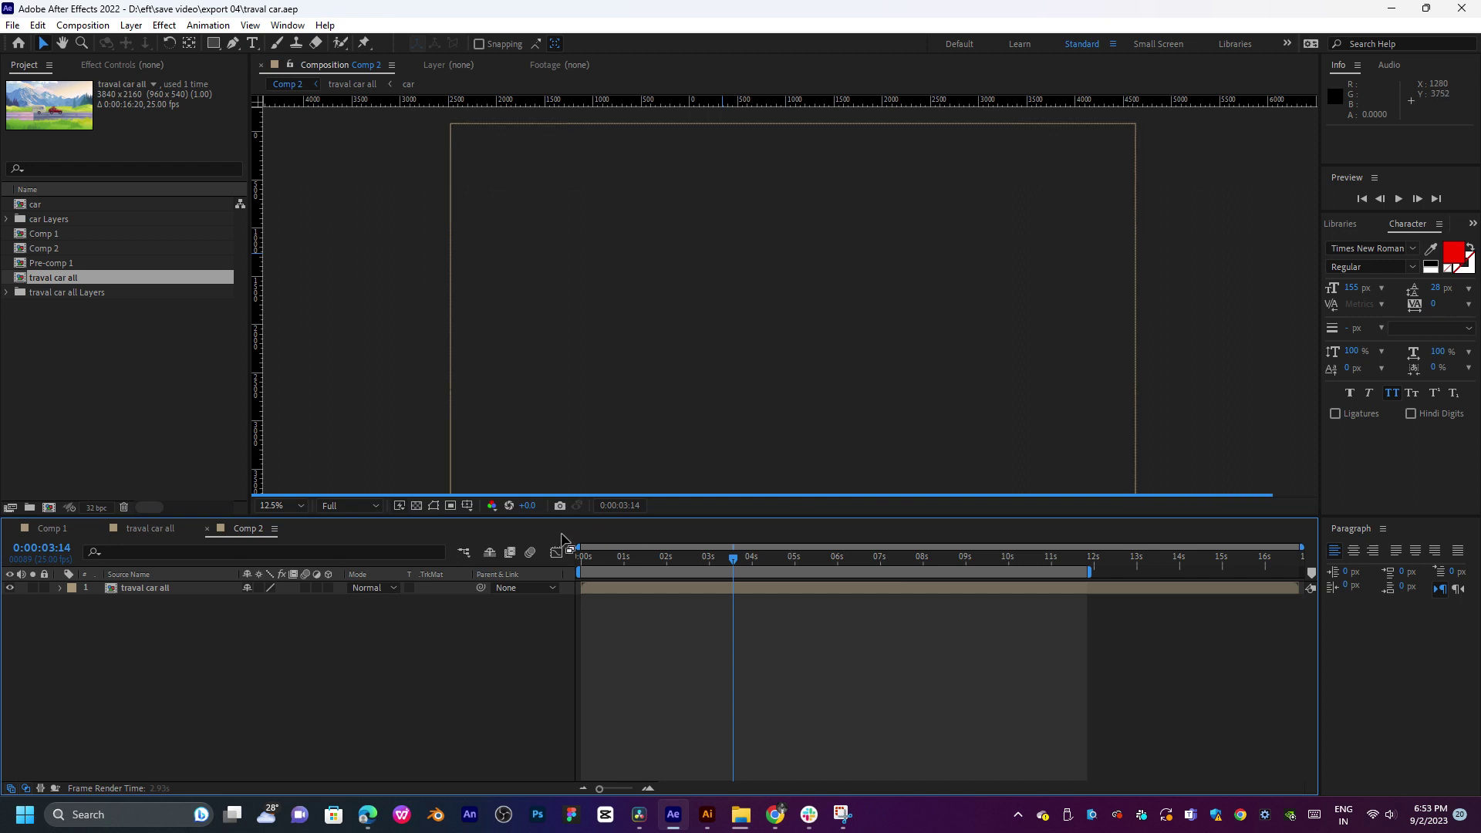
{"action": "left_click", "coordinate": [655, 567]}
{"action": "left_click_drag", "start_coordinate": [659, 570], "coordinate": [691, 567]}
{"action": "key", "text": "ctrl+s"}
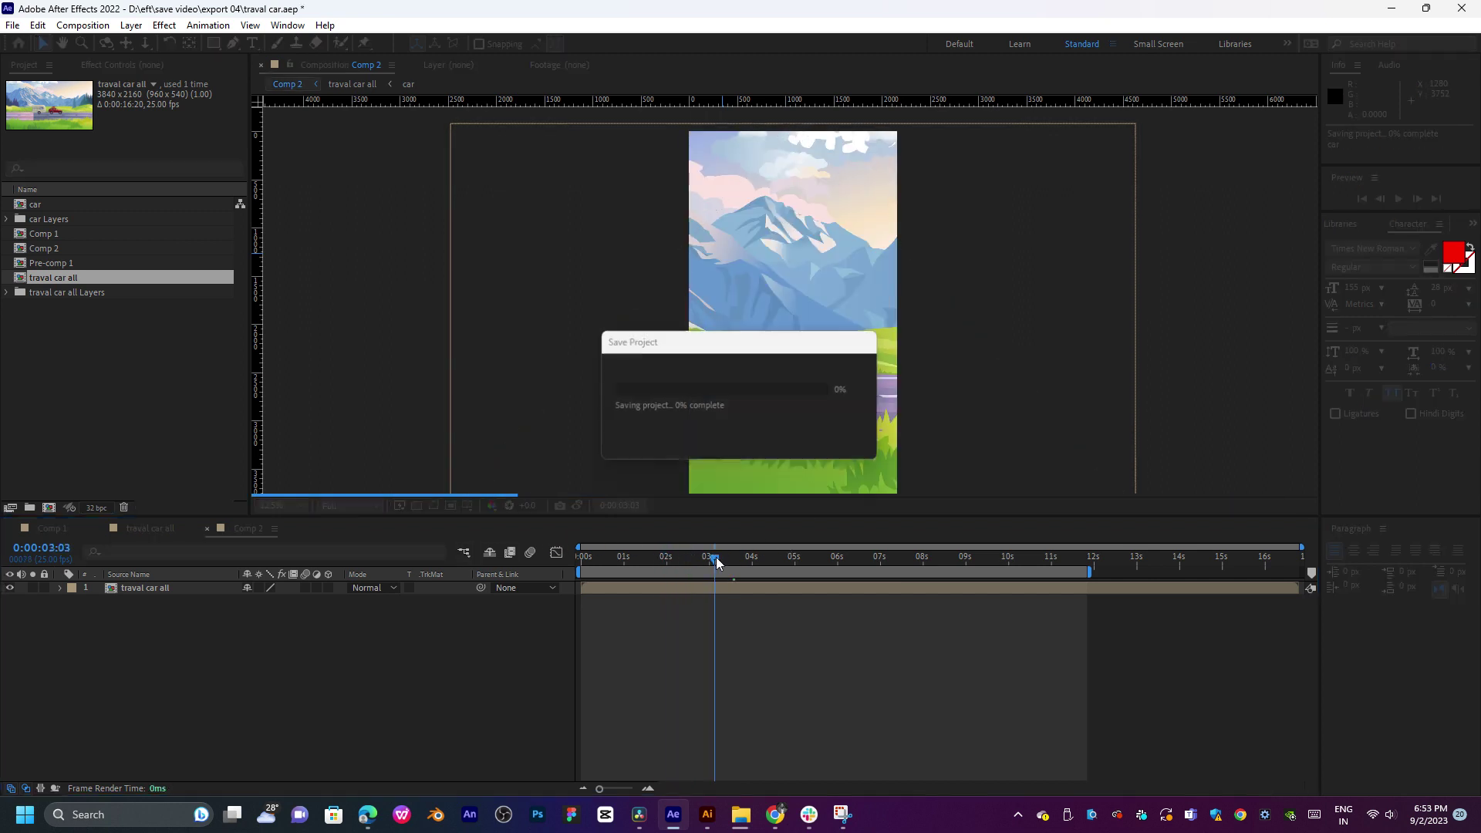